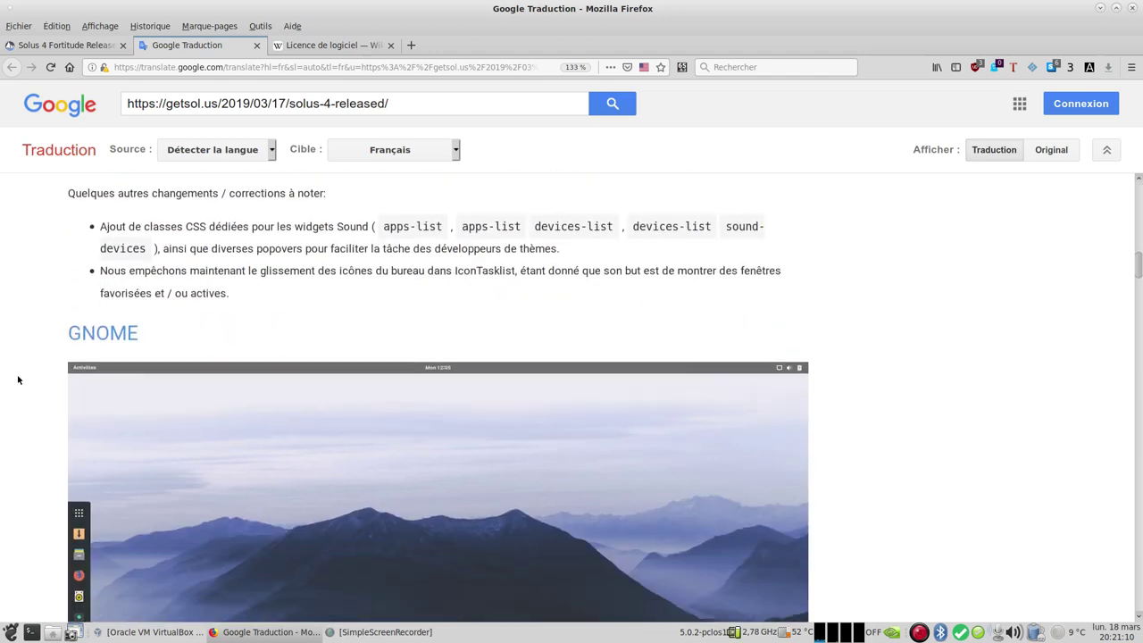
{"action": "scroll", "coordinate": [18, 380], "scroll_direction": "down", "scroll_amount": 4}
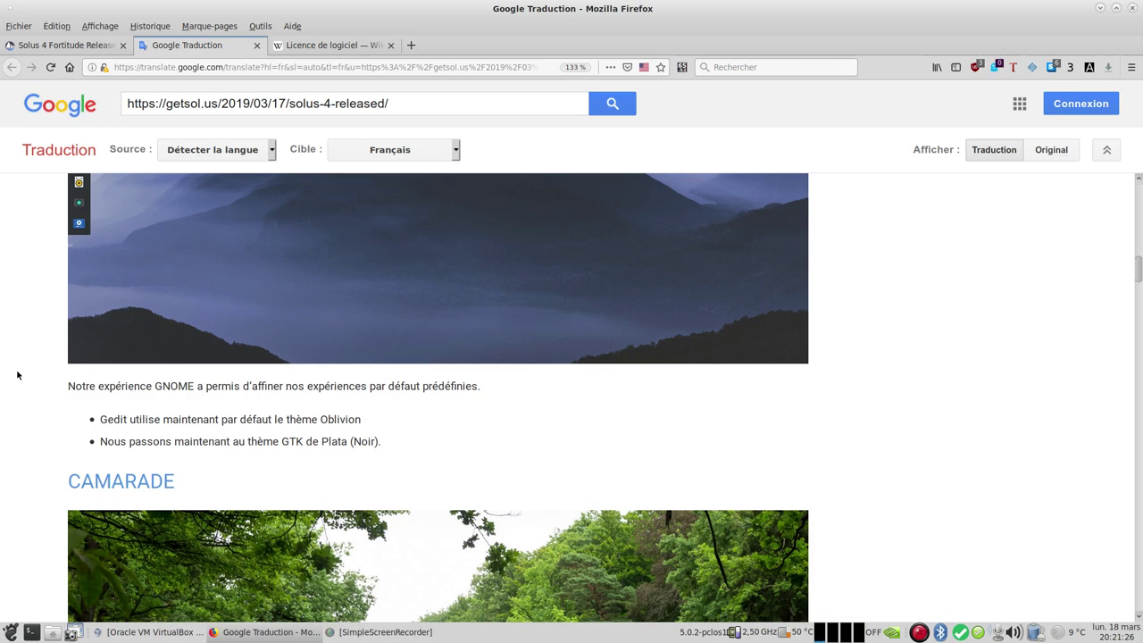
Step: Read the French-translated Solus 4 release notes from GNOME down past Plasma, then minimize Firefox
{"action": "scroll", "coordinate": [17, 374], "scroll_direction": "down", "scroll_amount": 7}
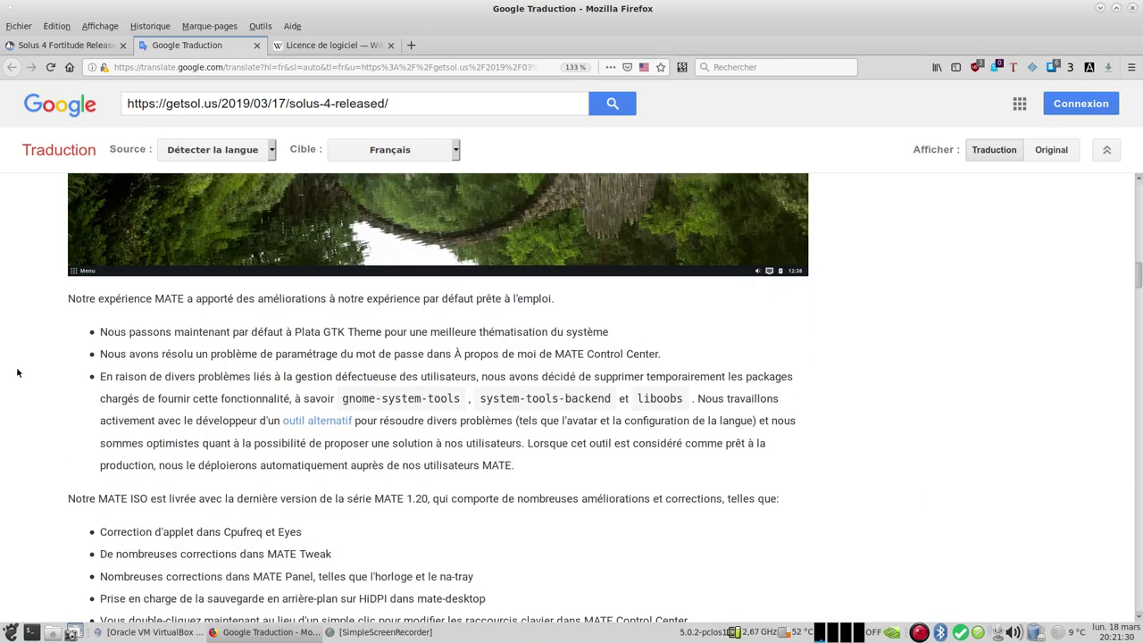
{"action": "scroll", "coordinate": [17, 374], "scroll_direction": "down", "scroll_amount": 2}
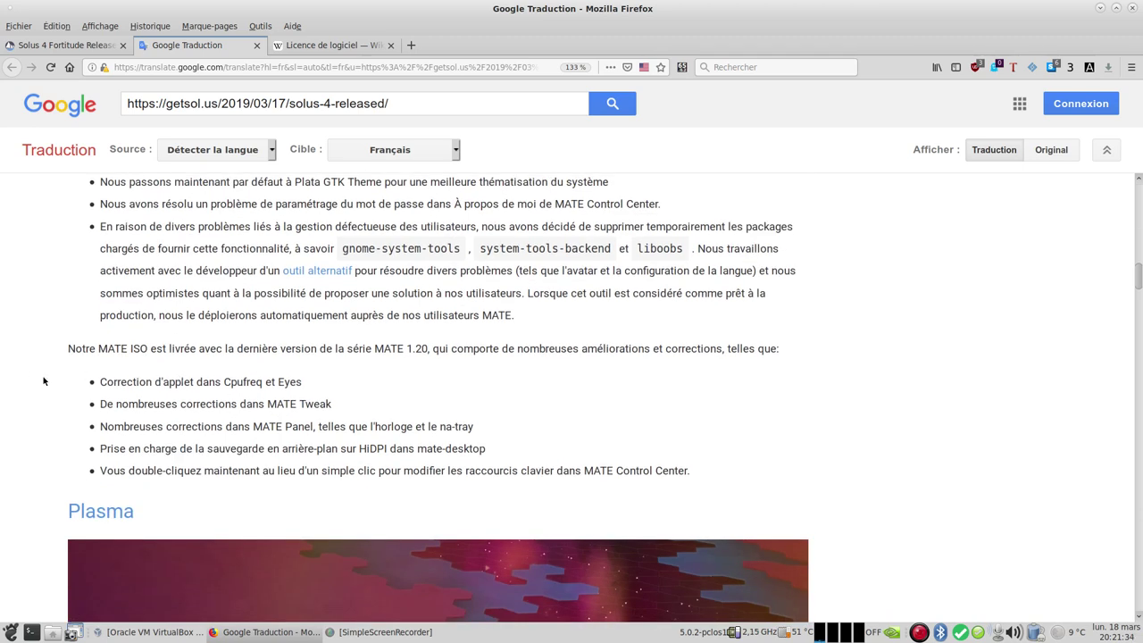
{"action": "scroll", "coordinate": [43, 381], "scroll_direction": "down", "scroll_amount": 3}
{"action": "scroll", "coordinate": [43, 382], "scroll_direction": "down", "scroll_amount": 1}
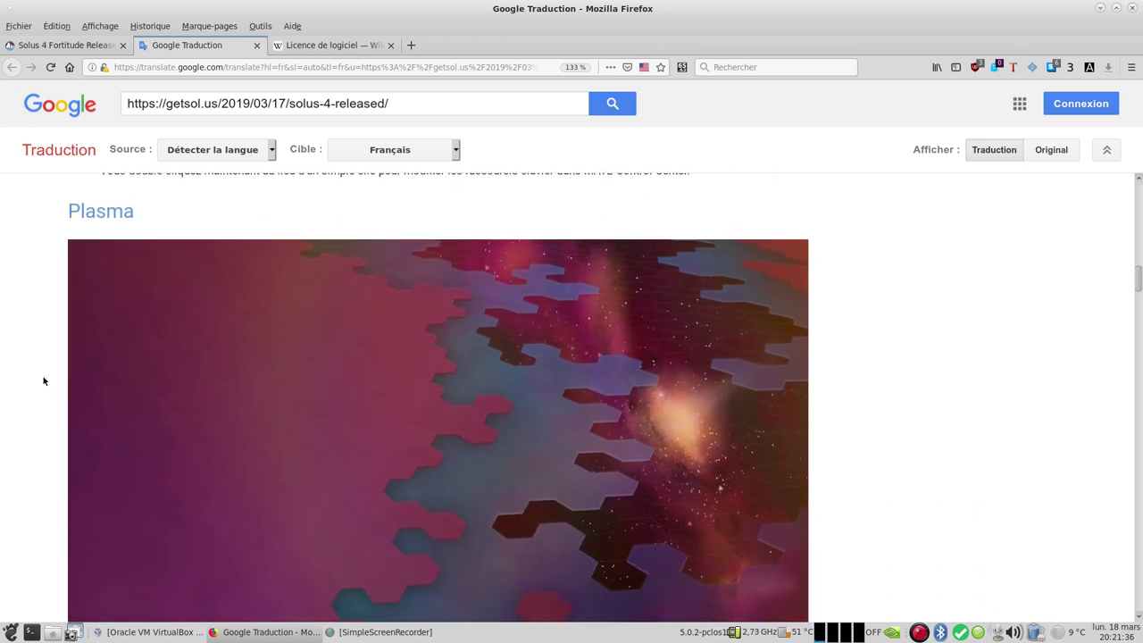
{"action": "scroll", "coordinate": [42, 381], "scroll_direction": "down", "scroll_amount": 4}
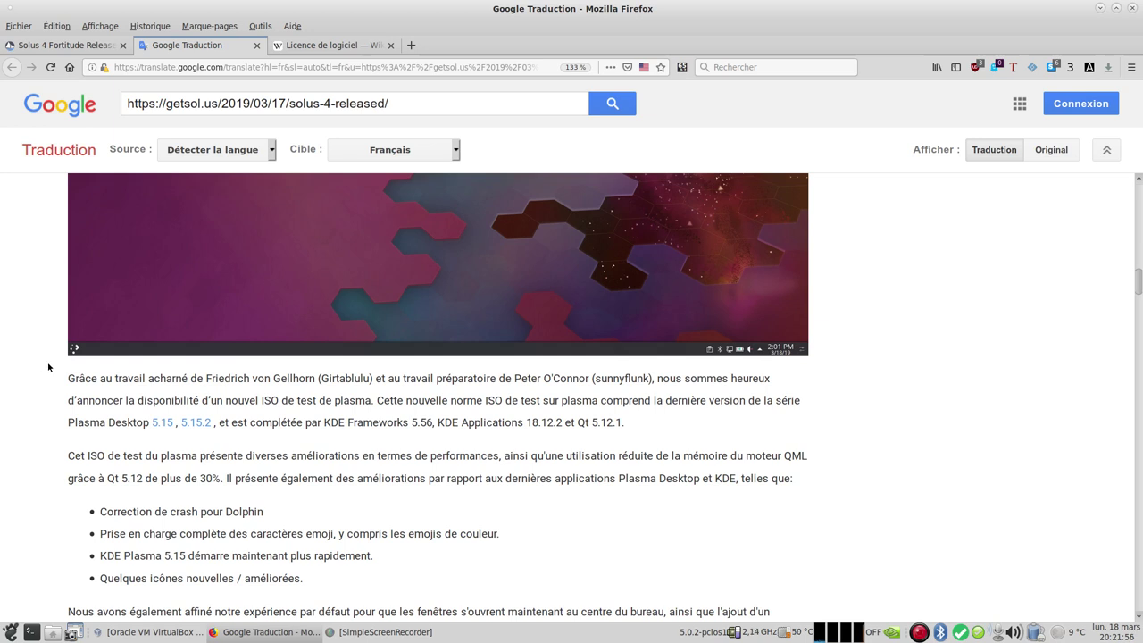
{"action": "scroll", "coordinate": [80, 366], "scroll_direction": "down", "scroll_amount": 15}
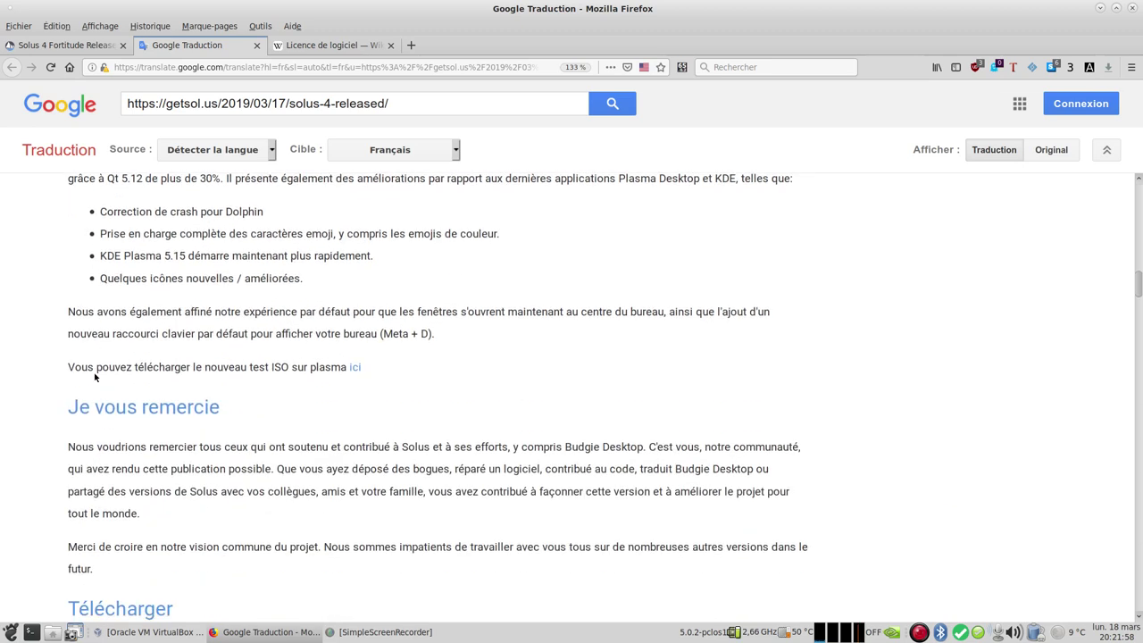
{"action": "scroll", "coordinate": [330, 289], "scroll_direction": "up", "scroll_amount": 15}
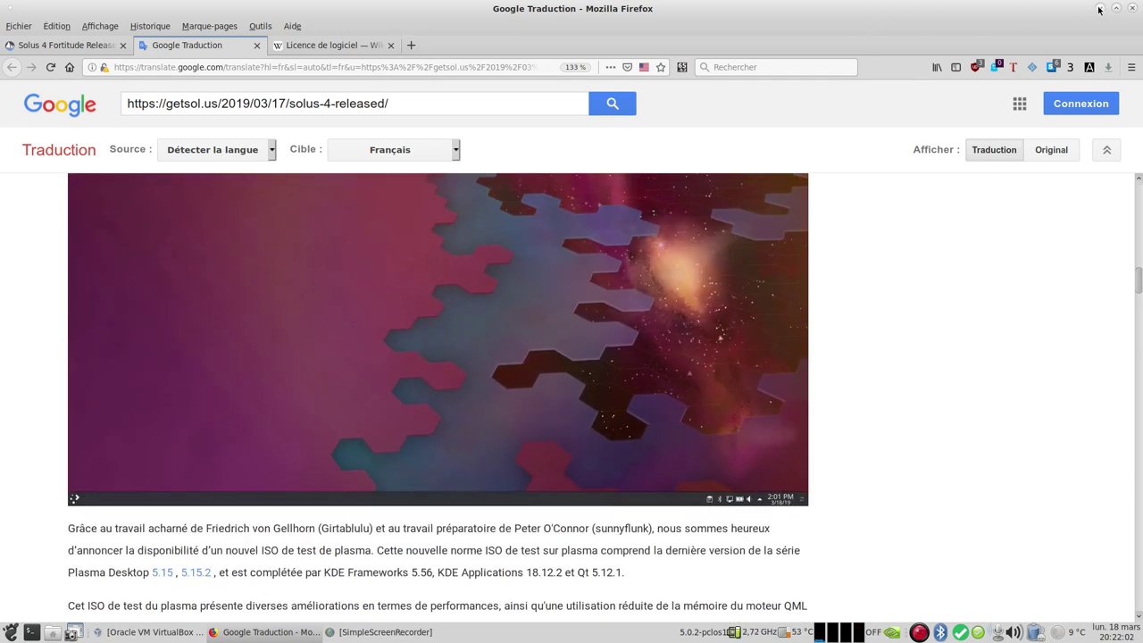
{"action": "left_click", "coordinate": [1100, 8]}
Step: Start a new VM named 'Solus 4.0 Budgie 10.5 Fortitude' with type Linux, version Other Linux (64-bit)
{"action": "left_click", "coordinate": [143, 633]}
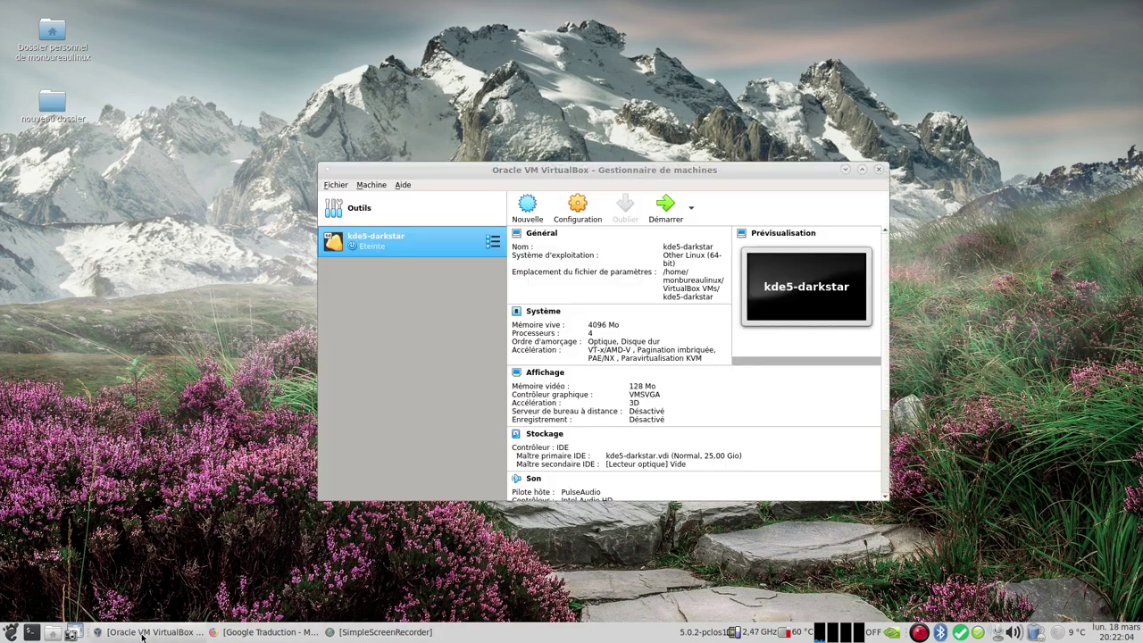
{"action": "left_click", "coordinate": [527, 210]}
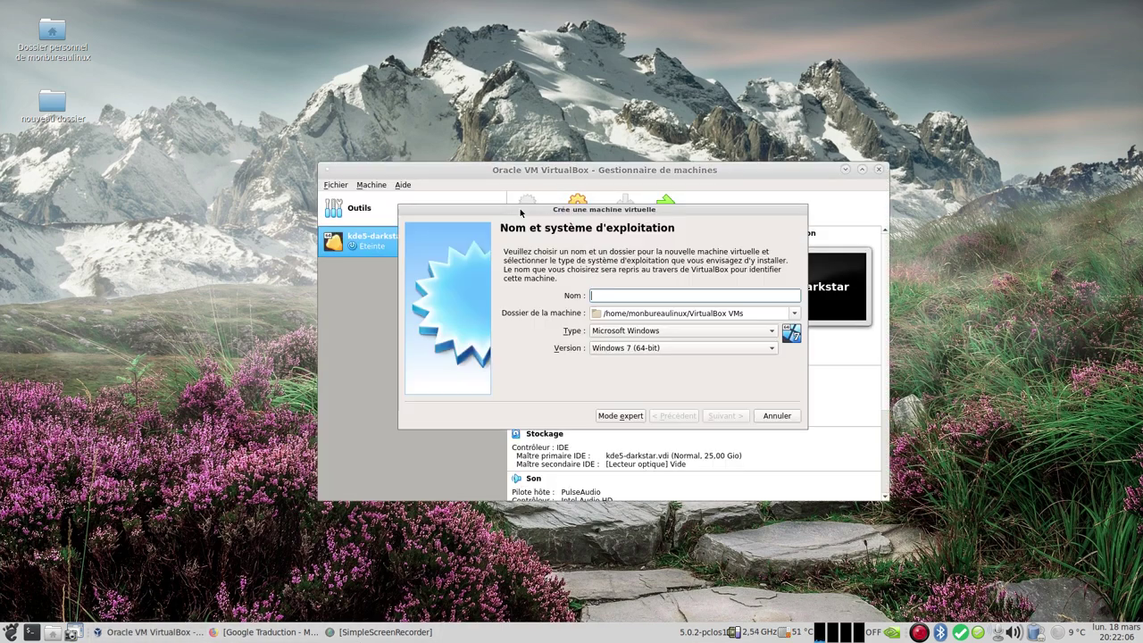
{"action": "right_click", "coordinate": [645, 295]}
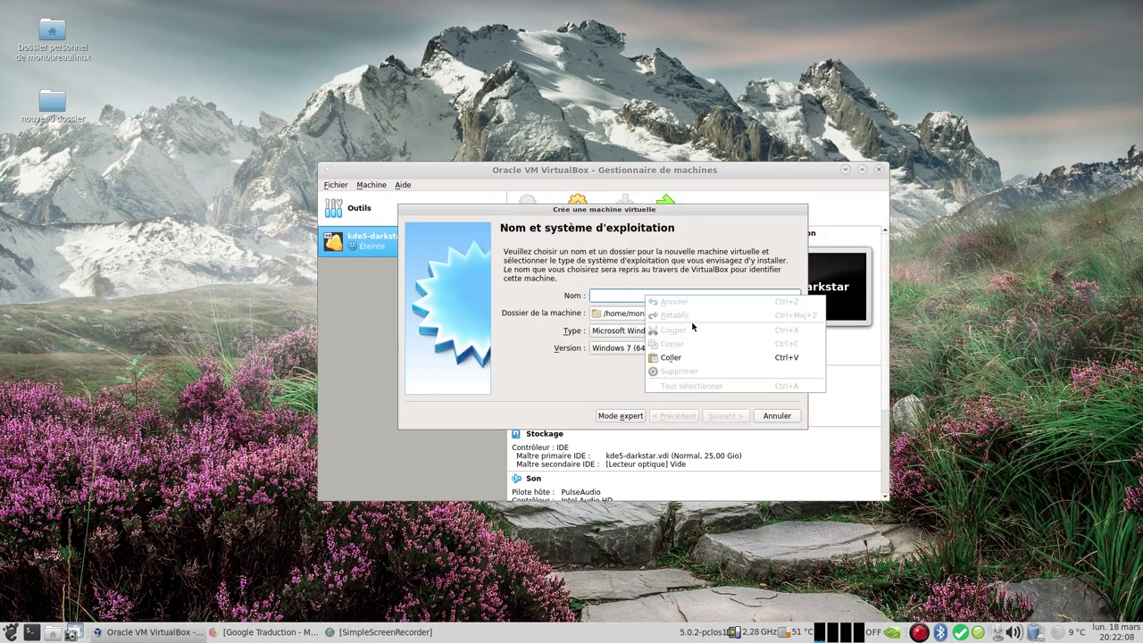
{"action": "left_click", "coordinate": [691, 350]}
{"action": "left_click", "coordinate": [657, 331]}
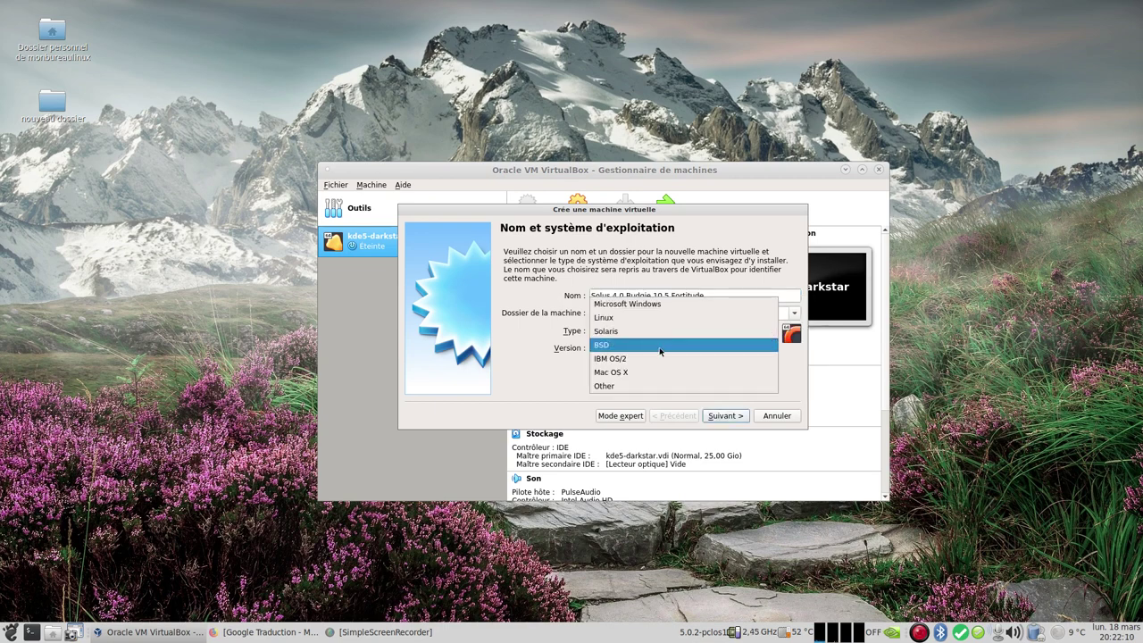
{"action": "left_click", "coordinate": [672, 340]}
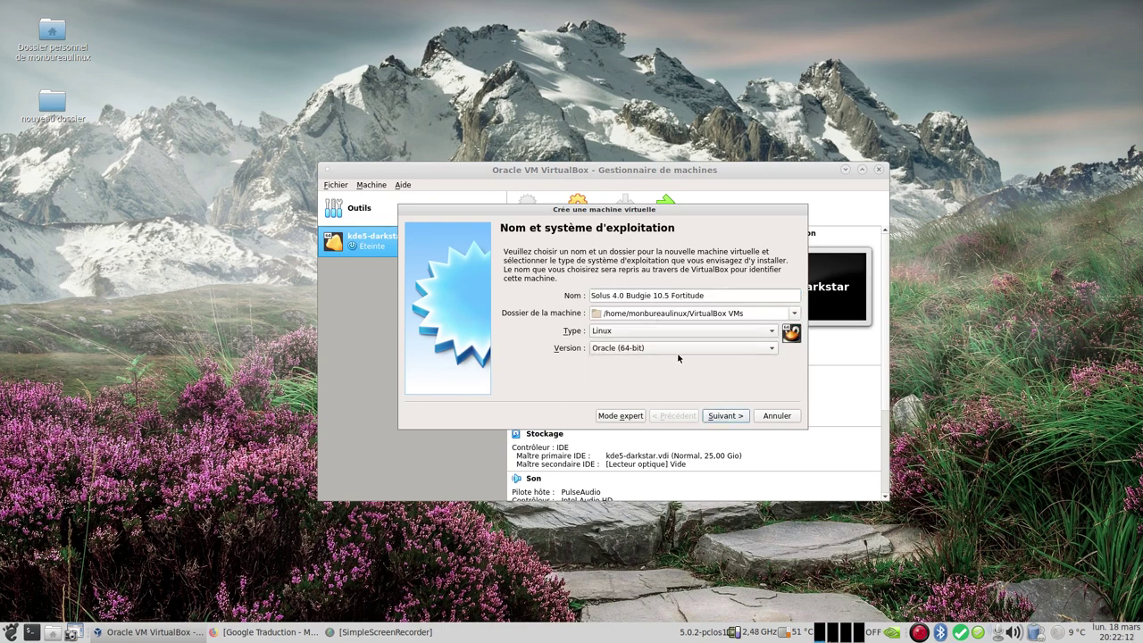
{"action": "left_click", "coordinate": [677, 351]}
{"action": "left_click", "coordinate": [683, 517]}
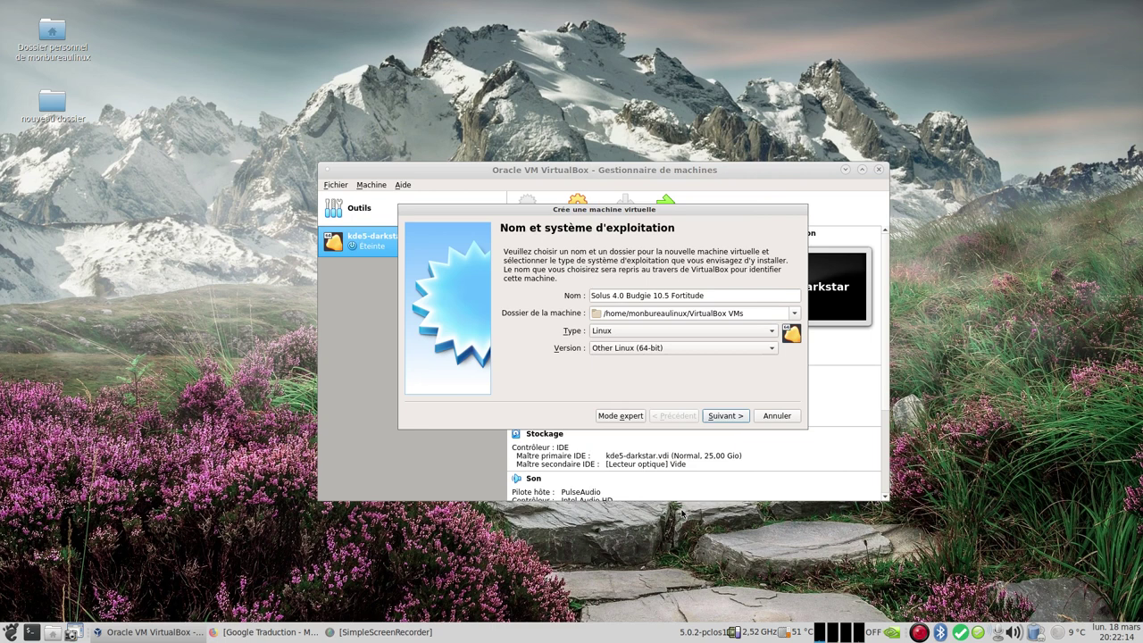
Step: Give the VM 4096 Mo of memory and a new 25 Gio VDI hard disk
{"action": "left_click", "coordinate": [727, 417]}
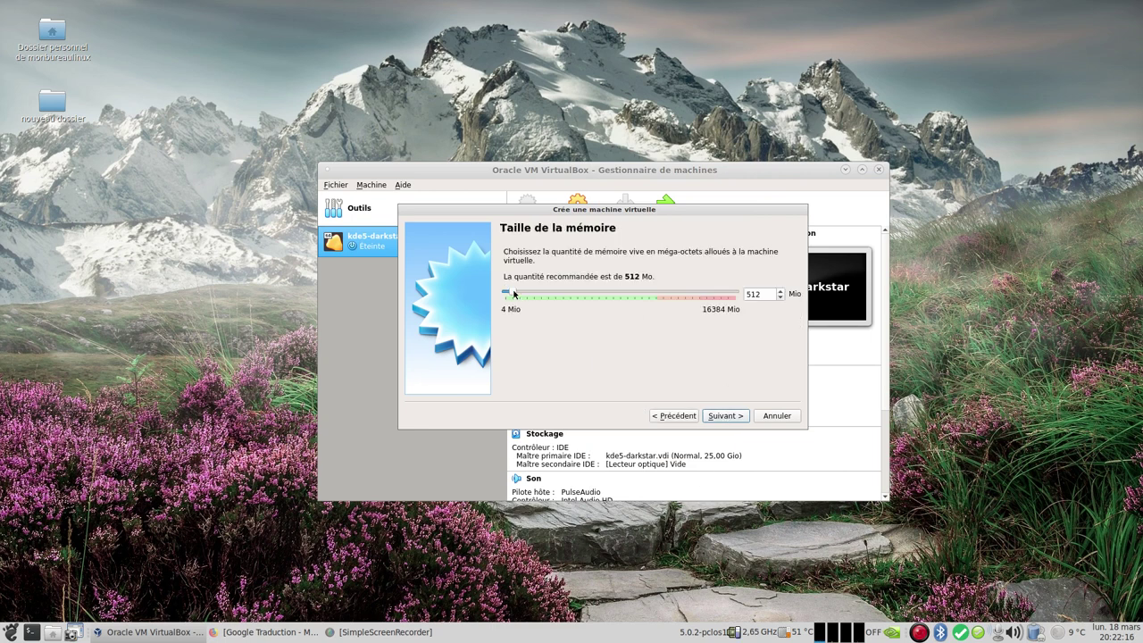
{"action": "left_click_drag", "start_coordinate": [514, 293], "coordinate": [562, 298]}
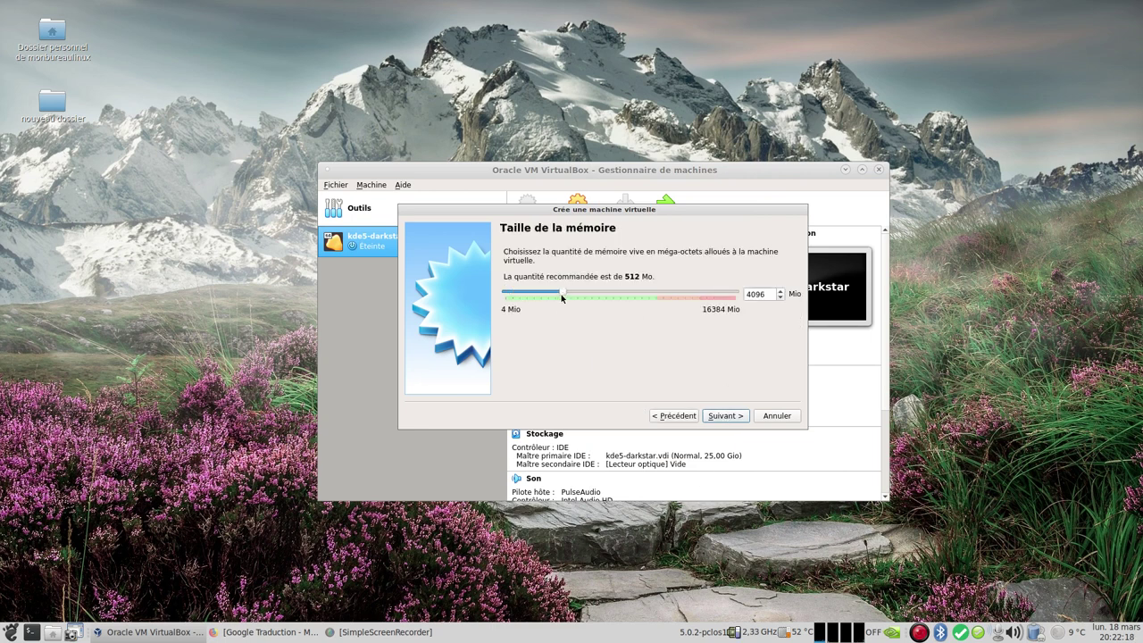
{"action": "left_click", "coordinate": [726, 420]}
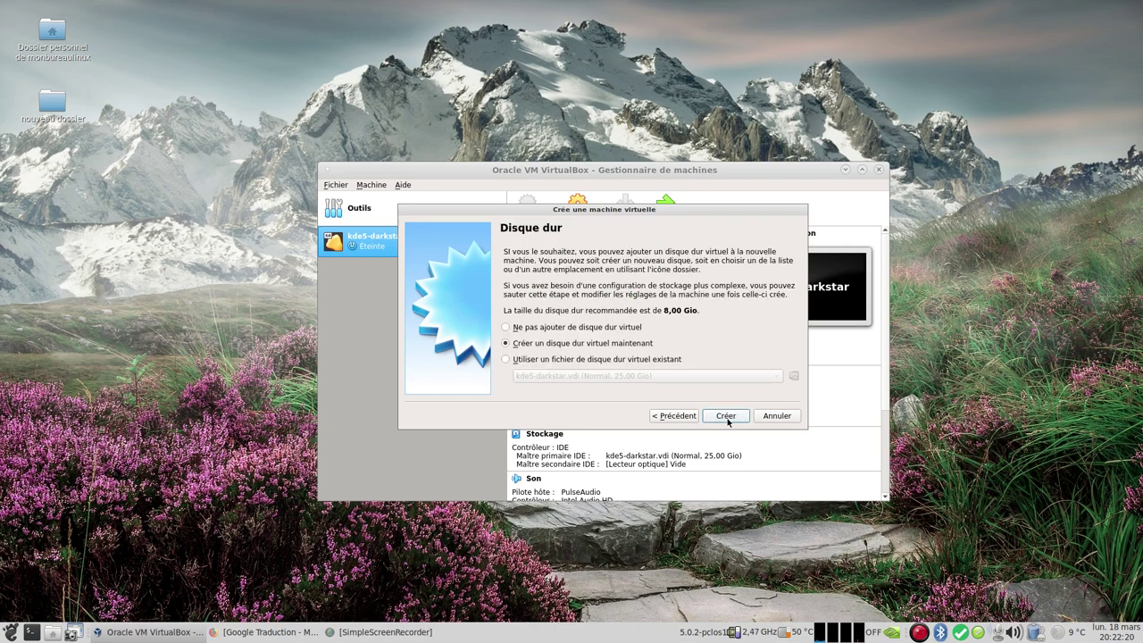
{"action": "left_click", "coordinate": [727, 417]}
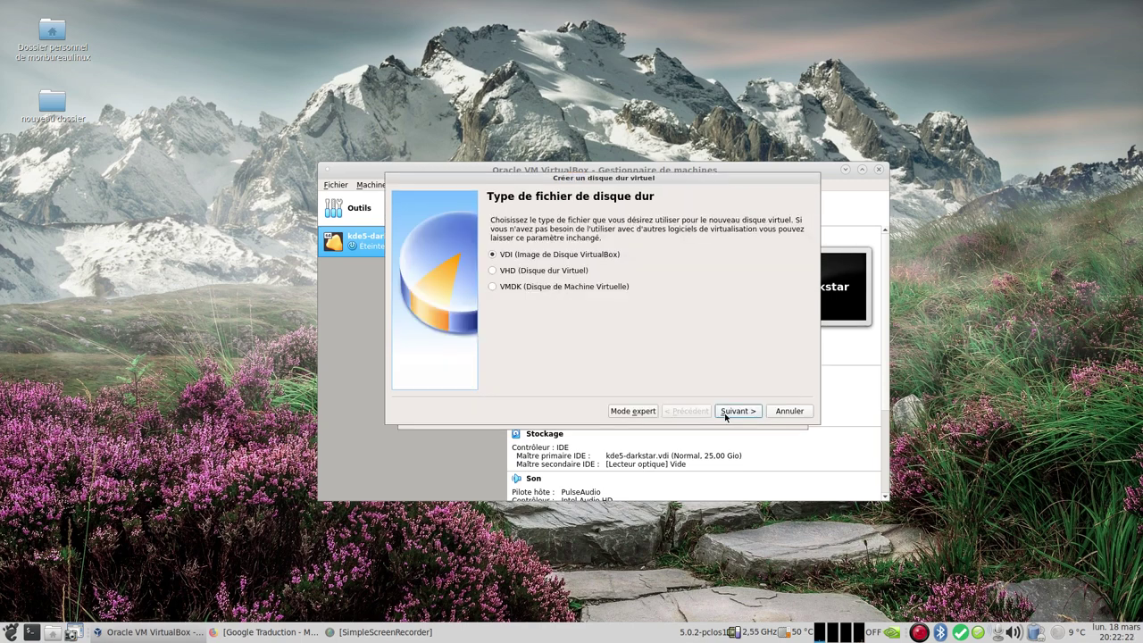
{"action": "left_click", "coordinate": [733, 410]}
{"action": "left_click", "coordinate": [737, 412]}
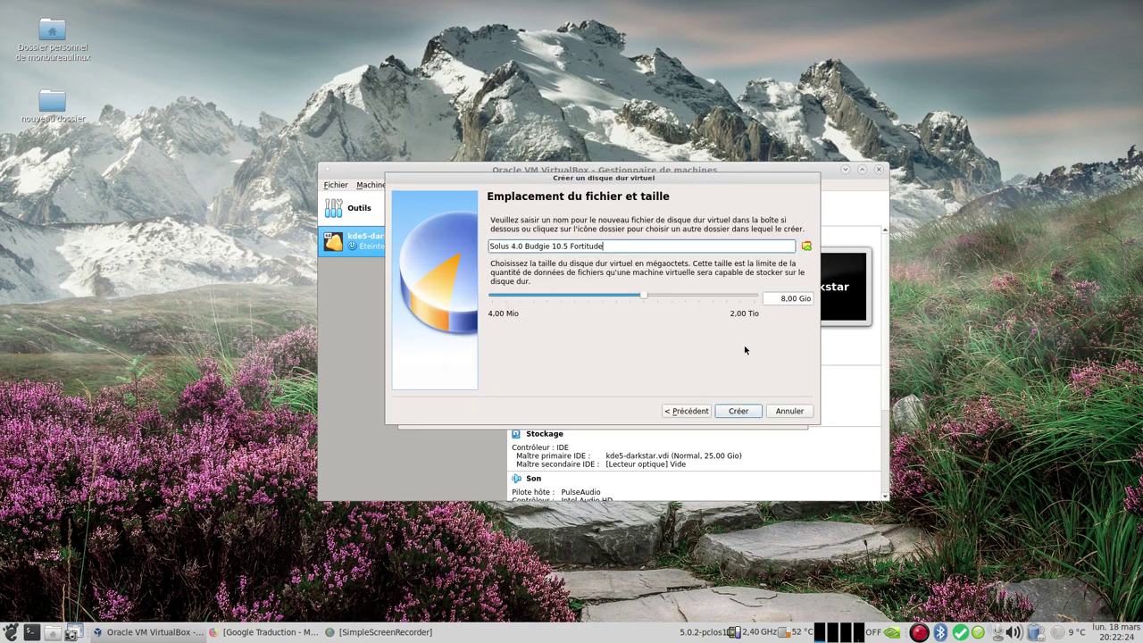
{"action": "left_click", "coordinate": [780, 298]}
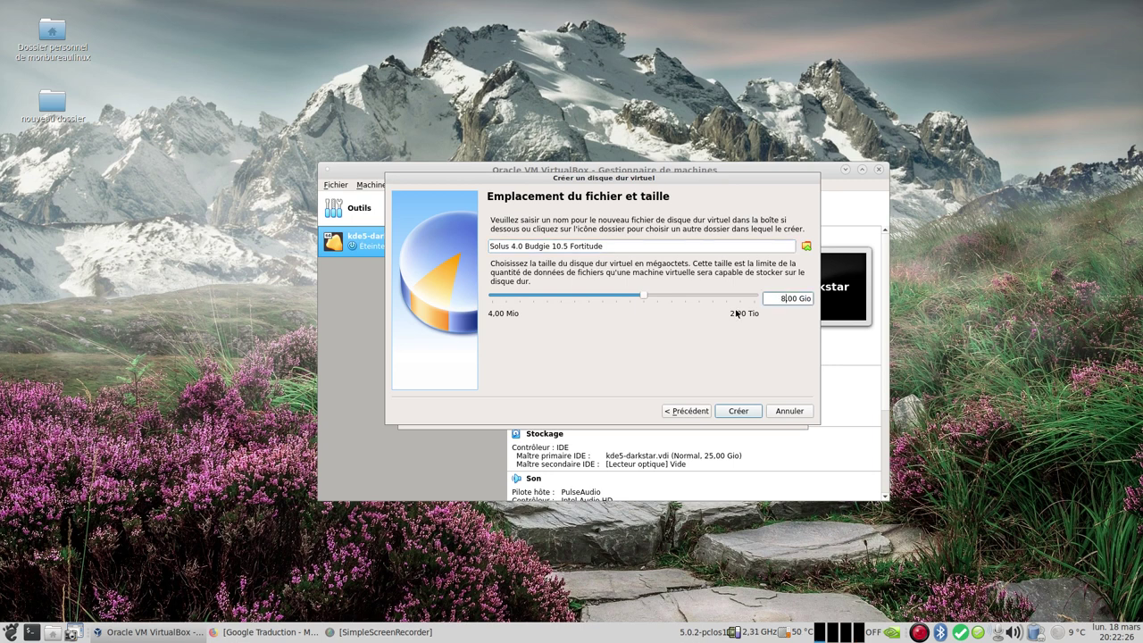
{"action": "key", "text": "BackSpace"}
{"action": "type", "text": "25"}
{"action": "left_click", "coordinate": [738, 411]}
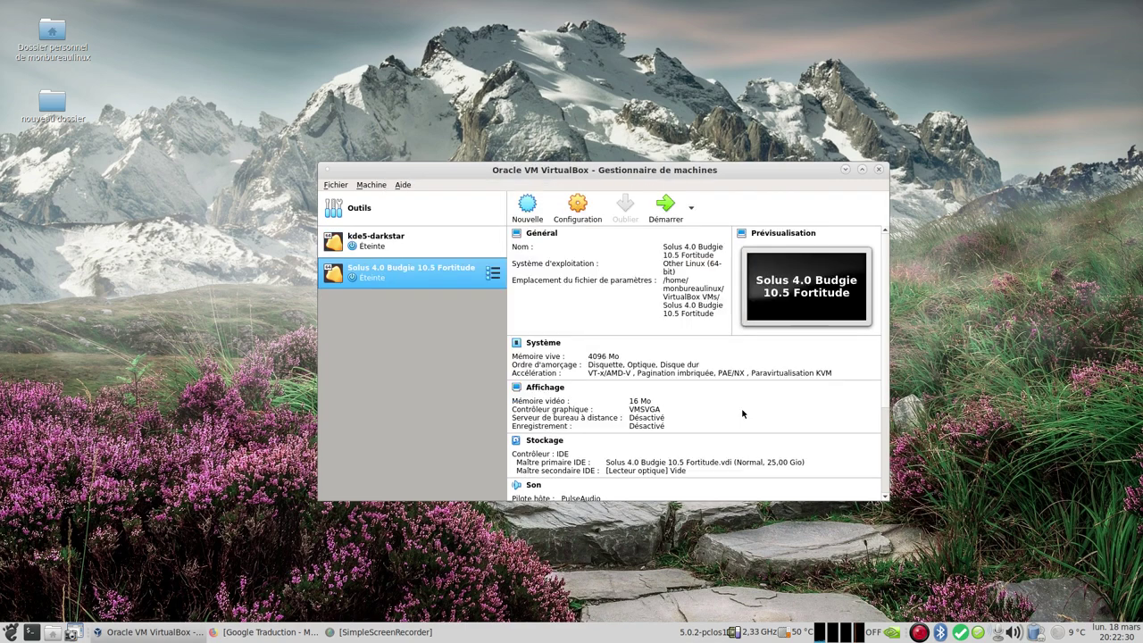
Step: In the Solus VM's System settings, move floppy below the hard disk in boot order and enable EFI
{"action": "left_click", "coordinate": [555, 221]}
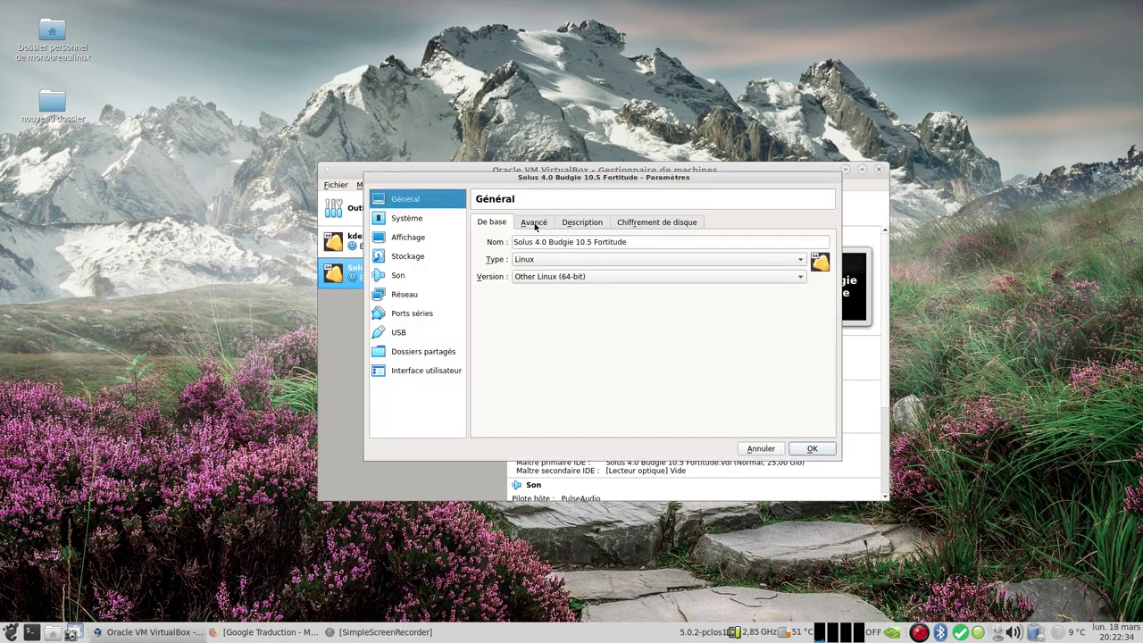
{"action": "left_click", "coordinate": [534, 221]}
{"action": "left_click", "coordinate": [594, 223]}
{"action": "left_click", "coordinate": [657, 222]}
{"action": "left_click", "coordinate": [409, 220]}
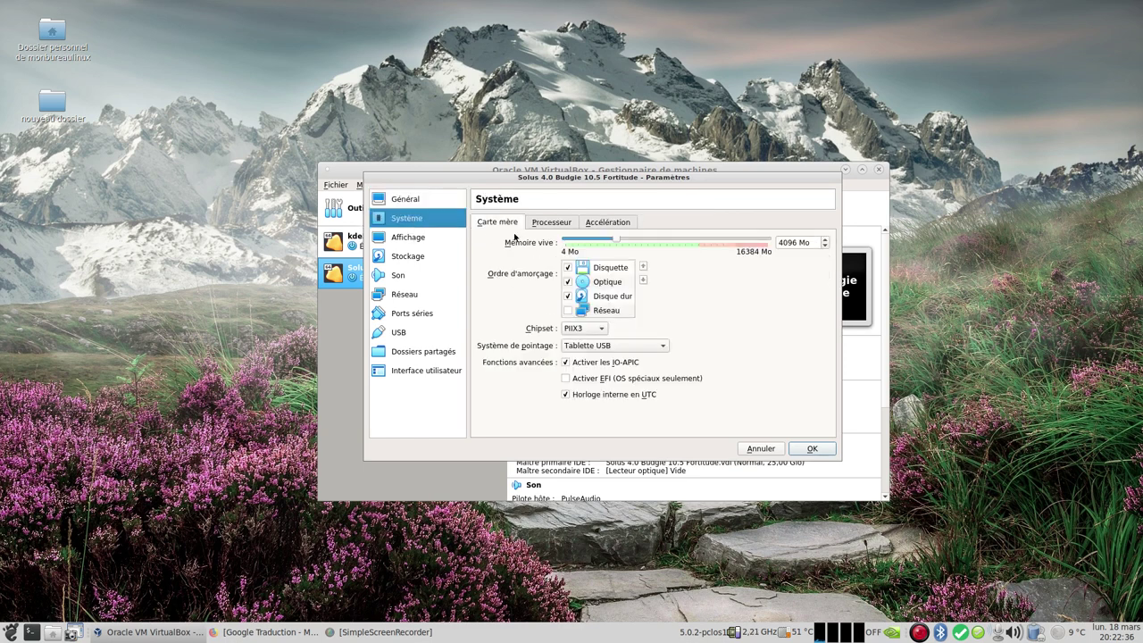
{"action": "left_click", "coordinate": [611, 267]}
{"action": "left_click", "coordinate": [643, 279]}
{"action": "left_click", "coordinate": [643, 280]}
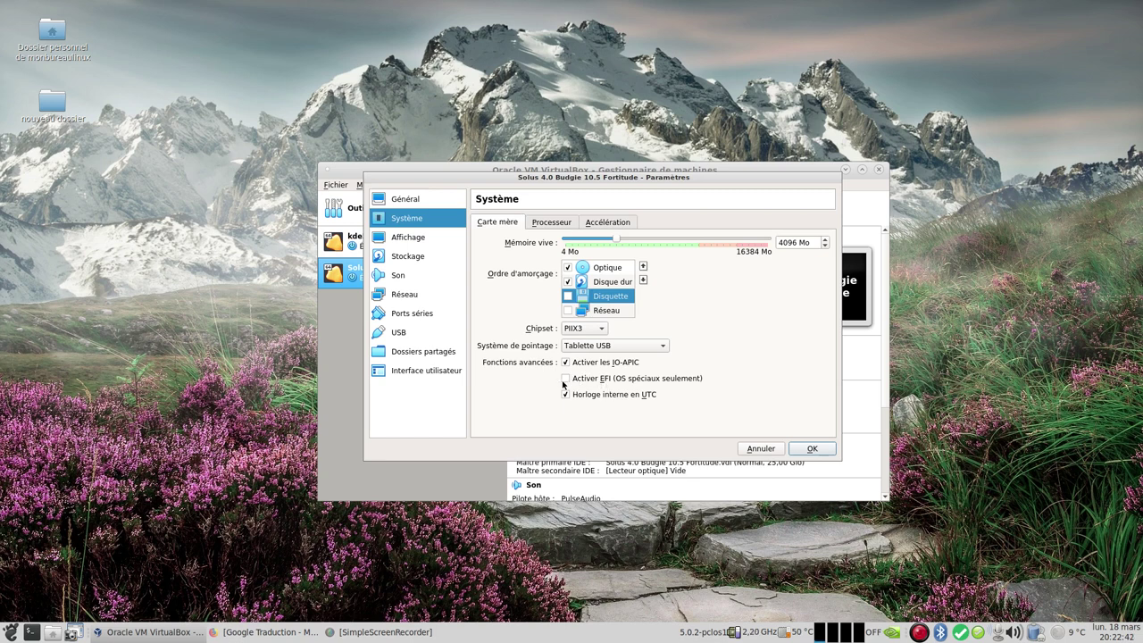
{"action": "left_click", "coordinate": [567, 379]}
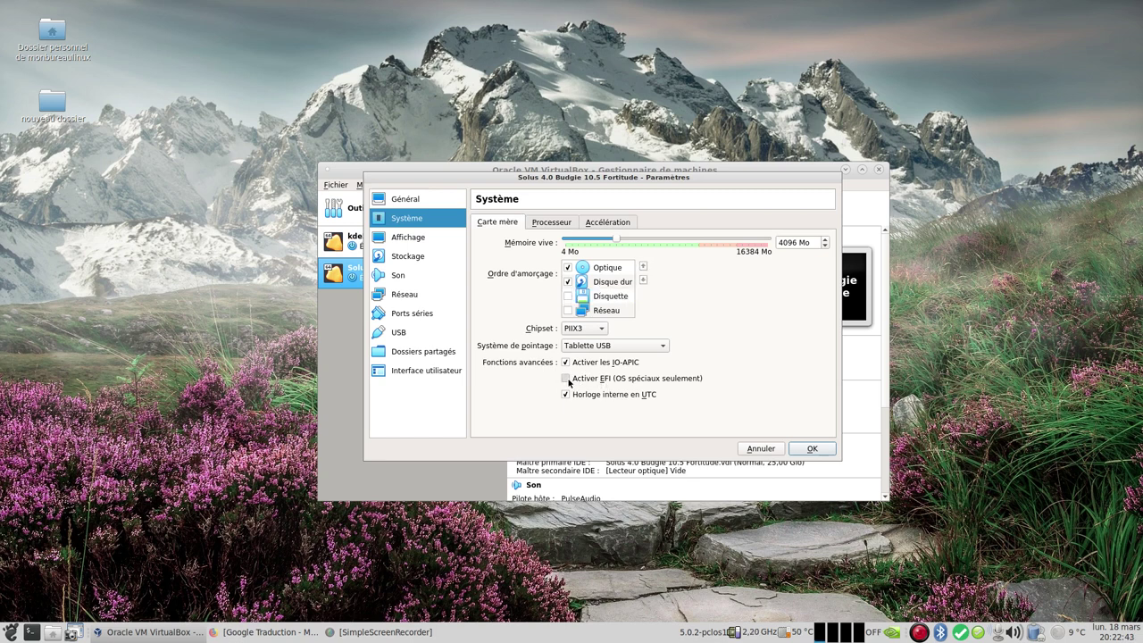
Step: Give the VM 4 CPUs, 128 Mo video memory and 3D acceleration
{"action": "left_click", "coordinate": [553, 222]}
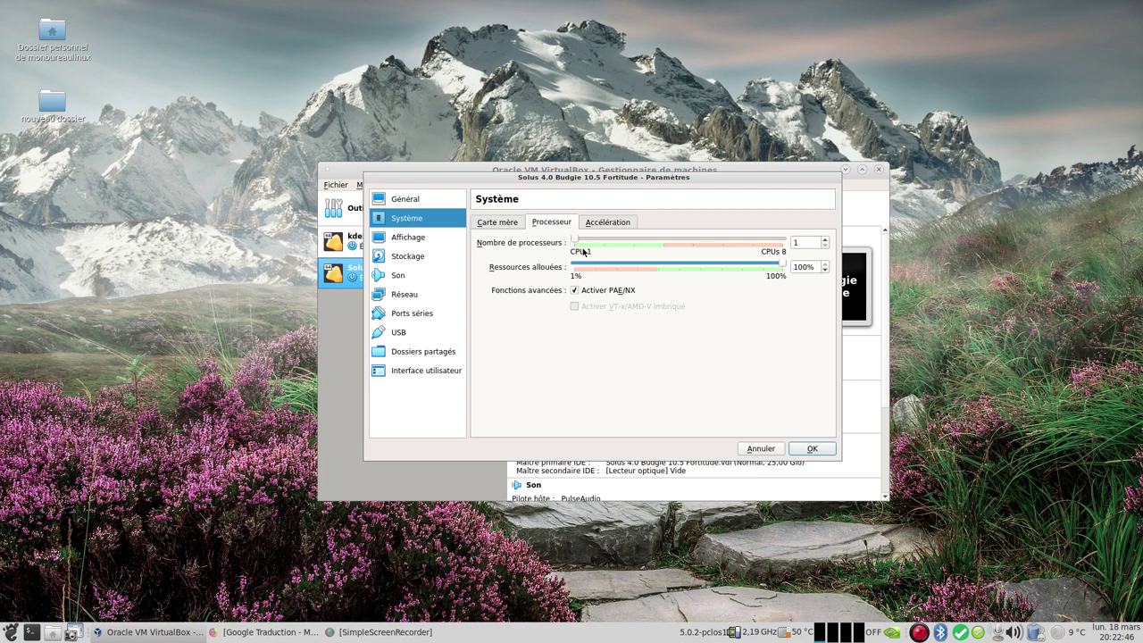
{"action": "left_click_drag", "start_coordinate": [571, 243], "coordinate": [649, 254]}
{"action": "left_click", "coordinate": [595, 224]}
{"action": "left_click", "coordinate": [427, 239]}
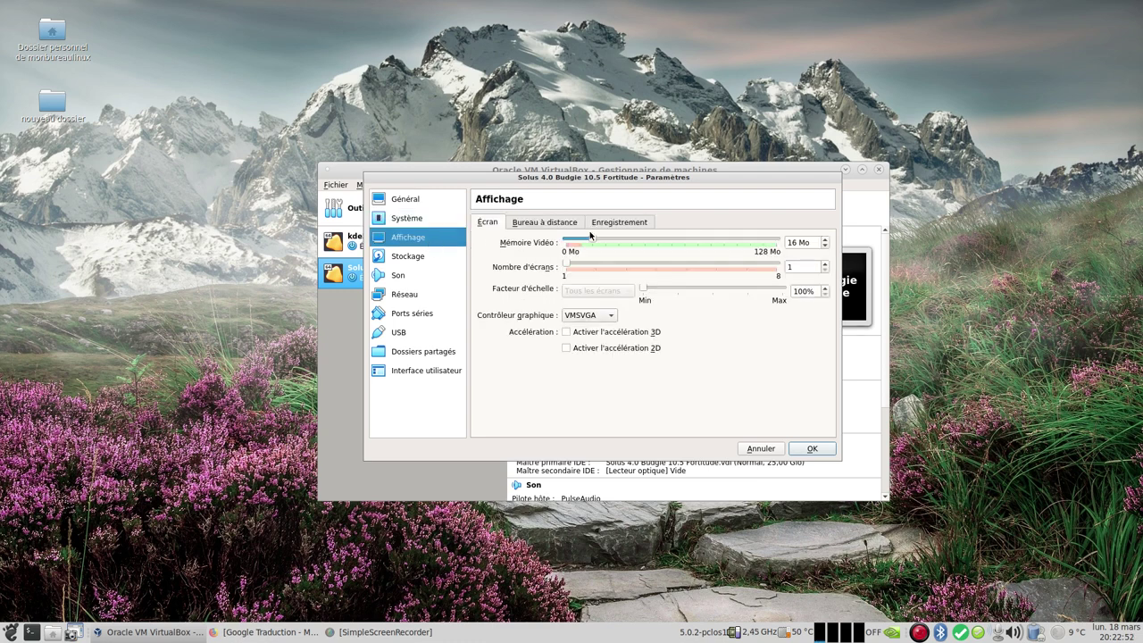
{"action": "left_click_drag", "start_coordinate": [594, 240], "coordinate": [785, 264]}
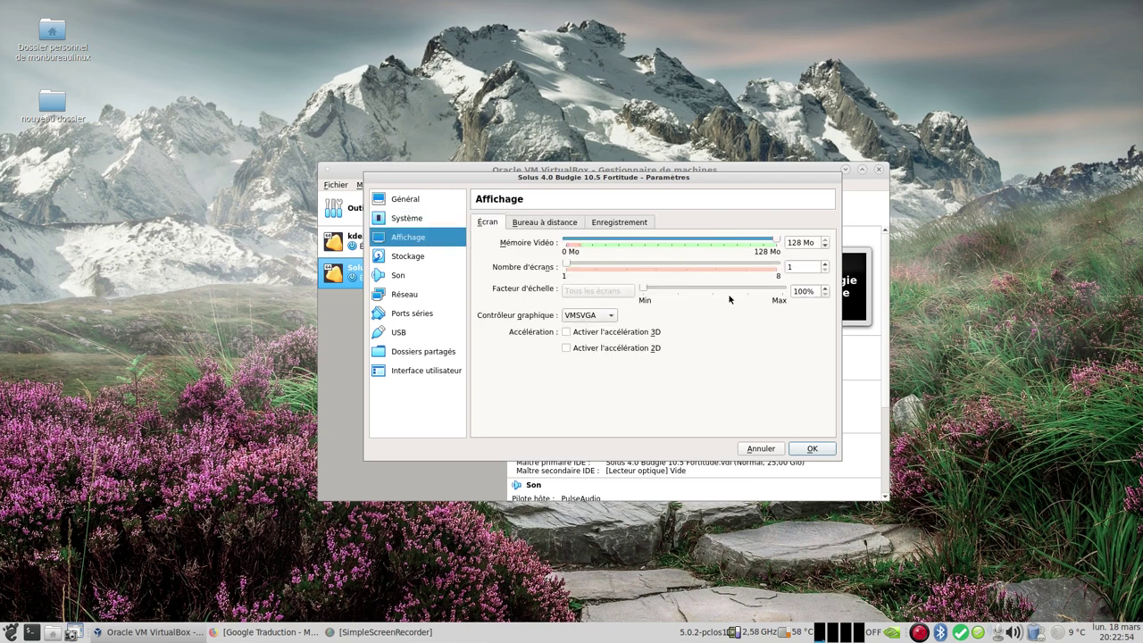
{"action": "left_click", "coordinate": [626, 332]}
Step: Insert Solus-4.0-Budgie.iso into the VM's empty optical drive
{"action": "left_click", "coordinate": [400, 260]}
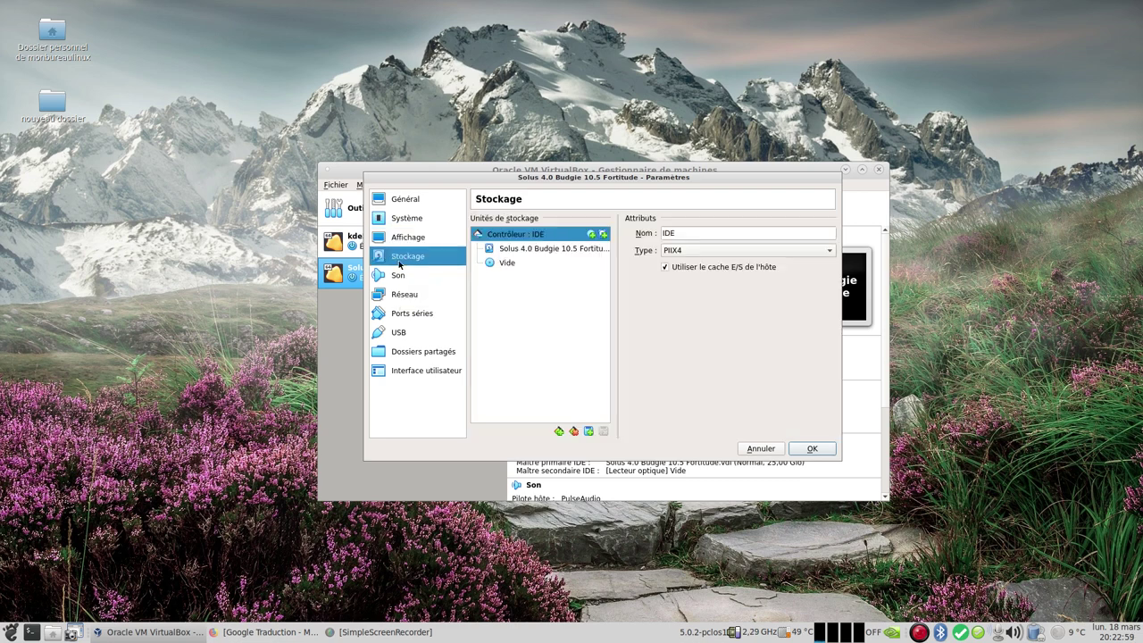
{"action": "left_click", "coordinate": [516, 263]}
{"action": "left_click", "coordinate": [829, 233]}
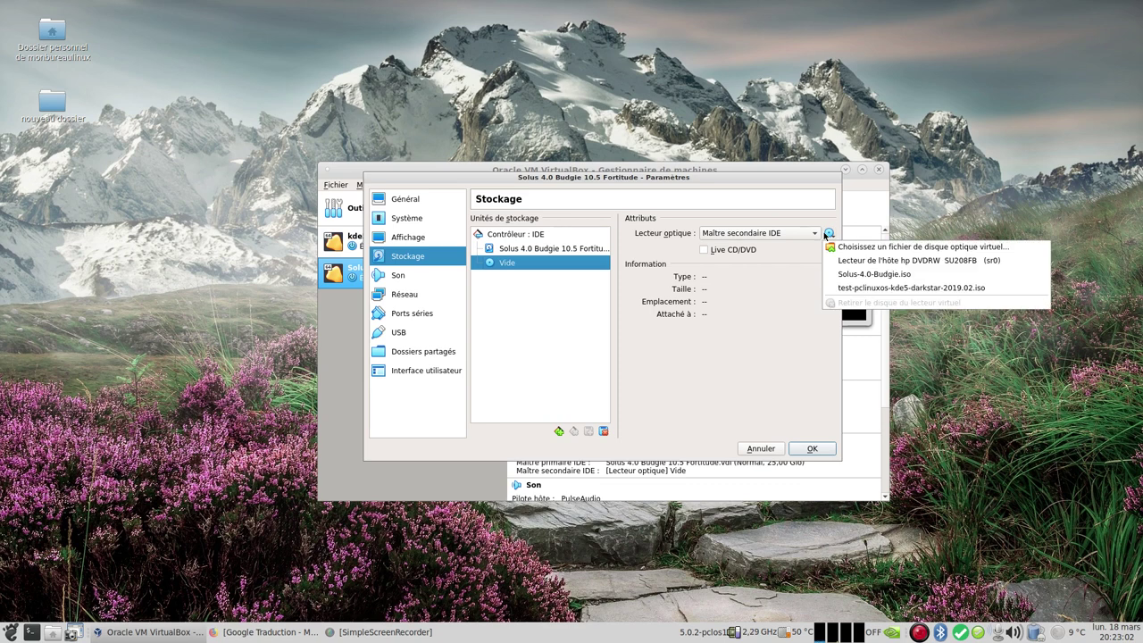
{"action": "left_click", "coordinate": [907, 277]}
Step: Set the network to bridged access (Accès par pont) and save the settings
{"action": "left_click", "coordinate": [416, 278]}
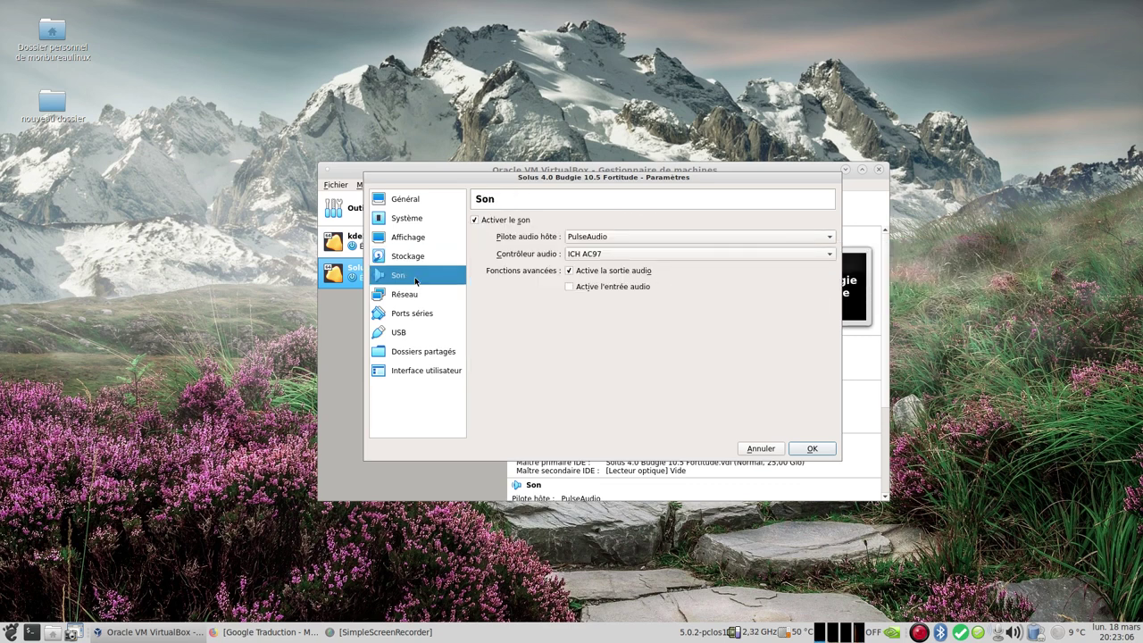
{"action": "left_click", "coordinate": [410, 301]}
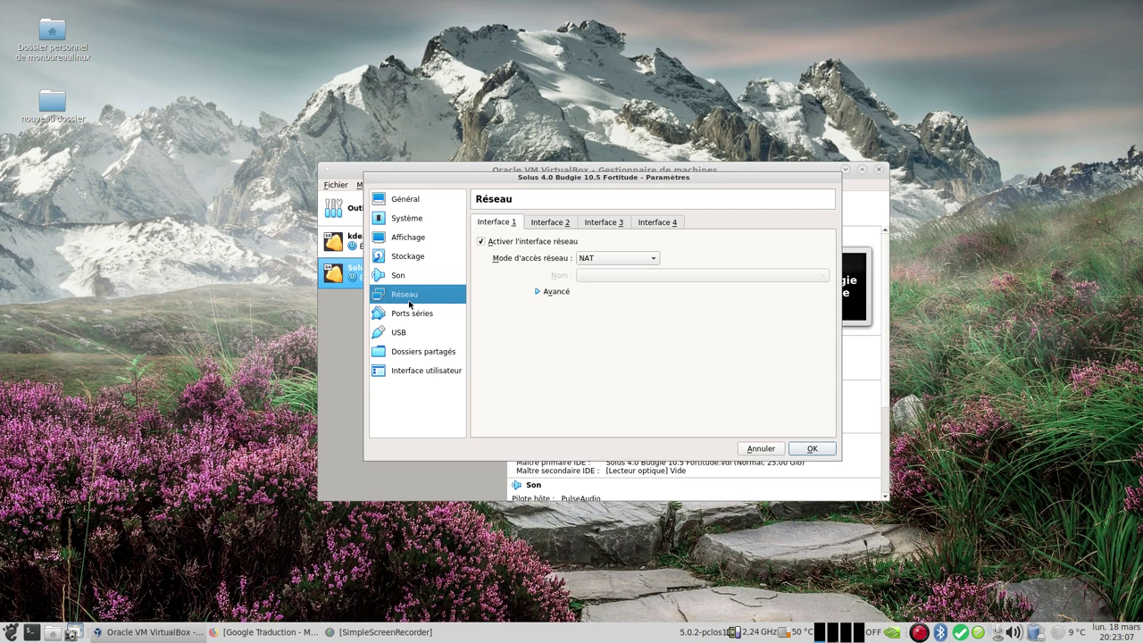
{"action": "left_click", "coordinate": [612, 261]}
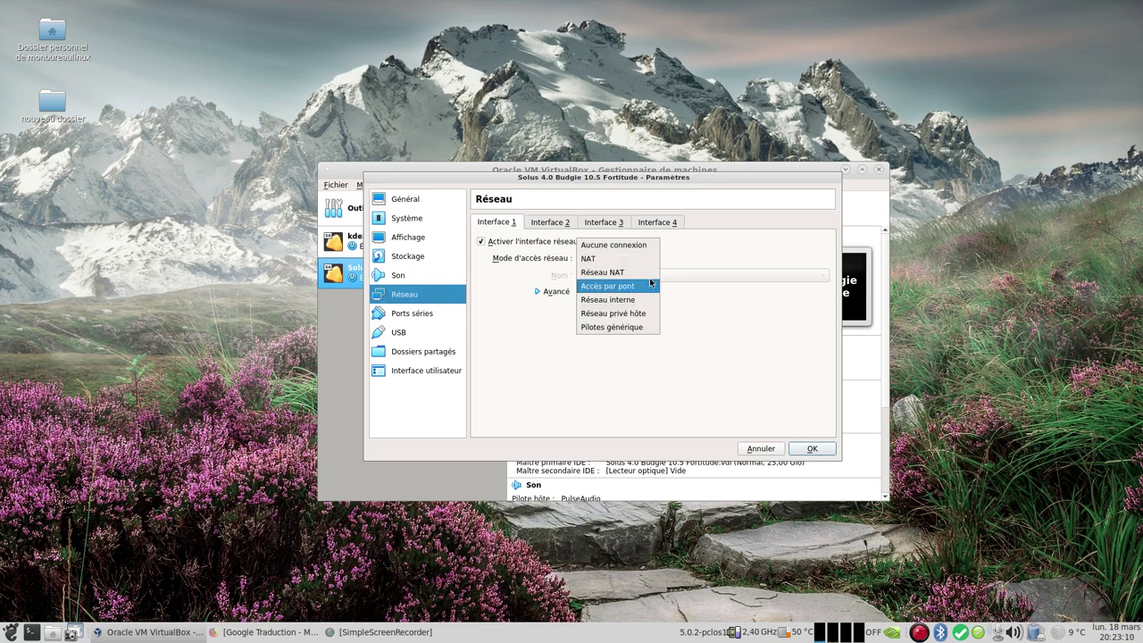
{"action": "left_click", "coordinate": [650, 282]}
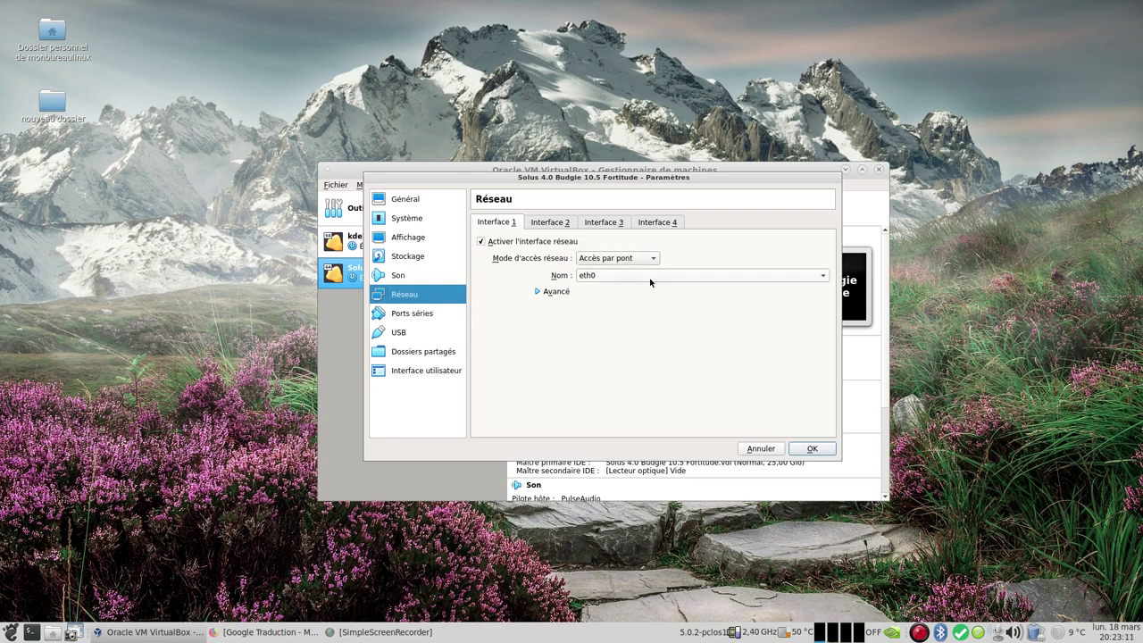
{"action": "left_click", "coordinate": [812, 449]}
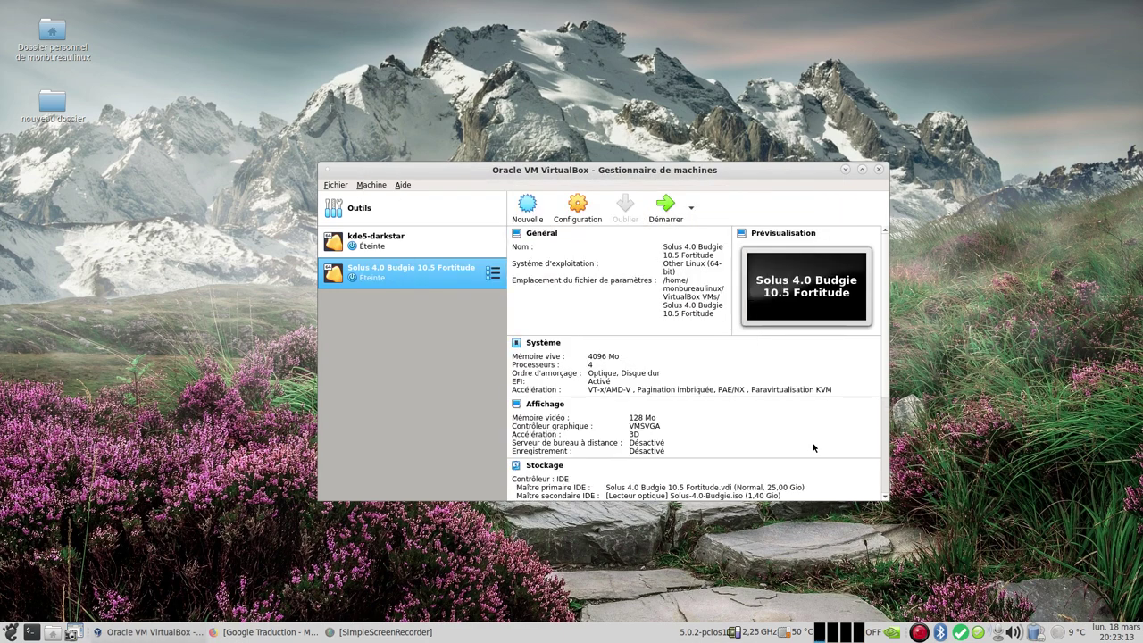
Step: Start the Solus VM, dismiss the keyboard-capture and mouse-integration notices, and minimize the manager
{"action": "left_click", "coordinate": [666, 210]}
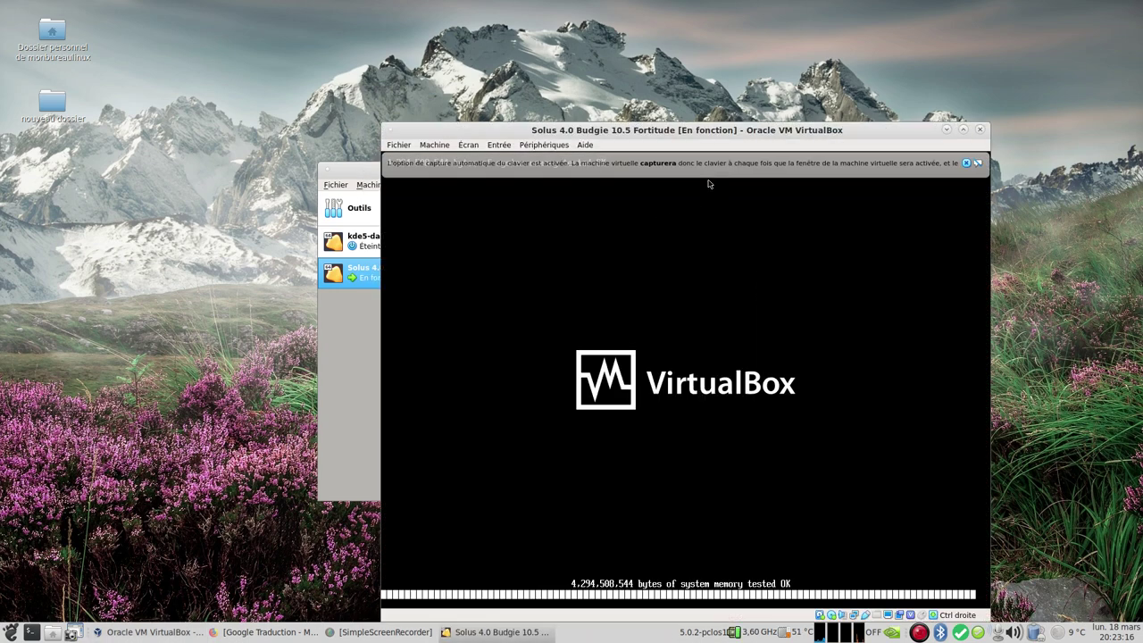
{"action": "left_click", "coordinate": [965, 163]}
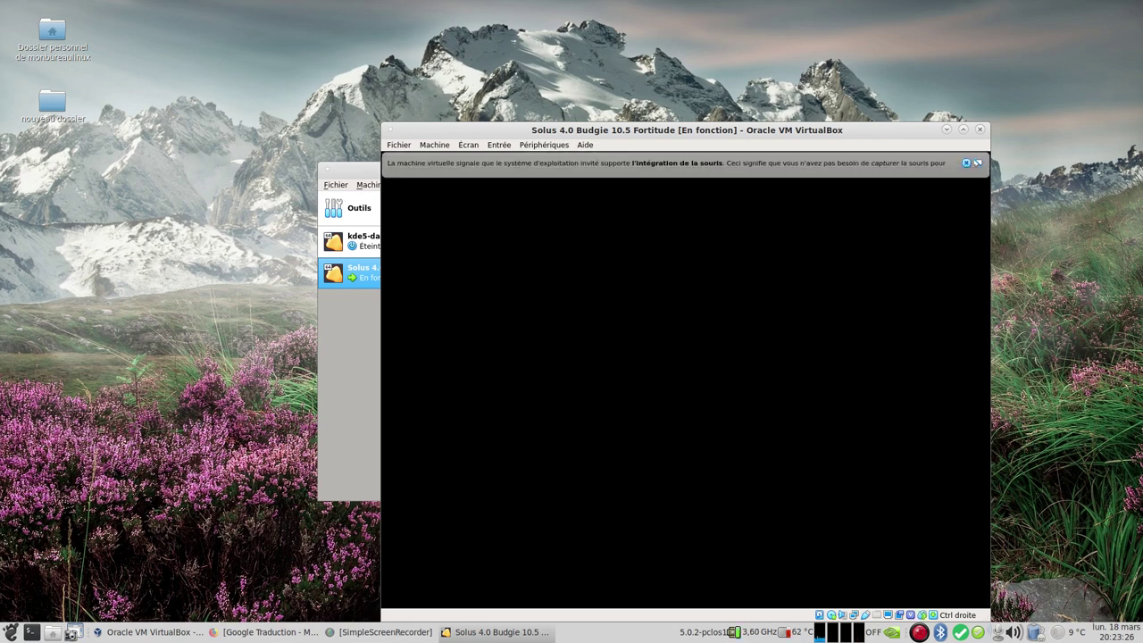
{"action": "left_click", "coordinate": [965, 163]}
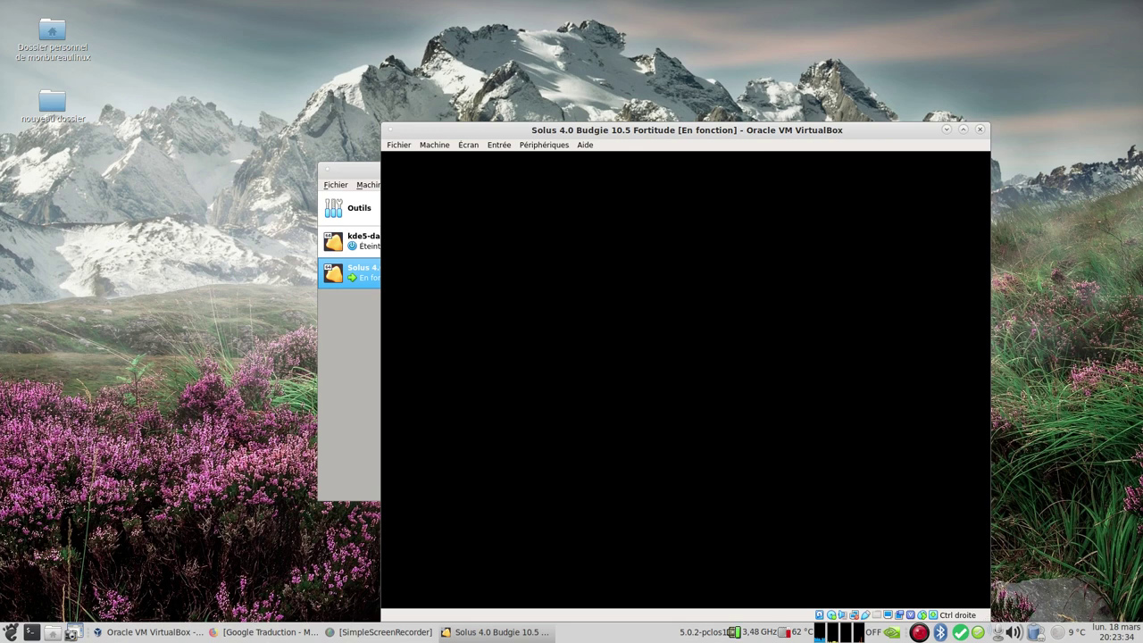
{"action": "left_click", "coordinate": [339, 343]}
{"action": "double_click", "coordinate": [844, 175]}
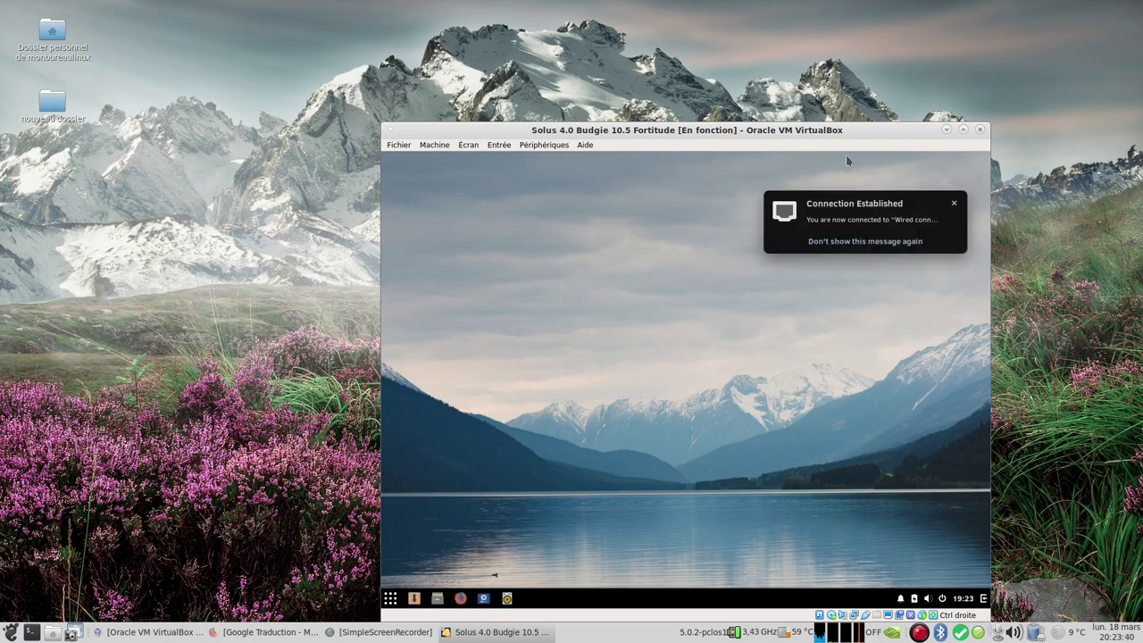
Step: Switch the Solus VM window to scaled mode filling the screen, then launch Files from the Budgie menu
{"action": "left_click", "coordinate": [953, 203]}
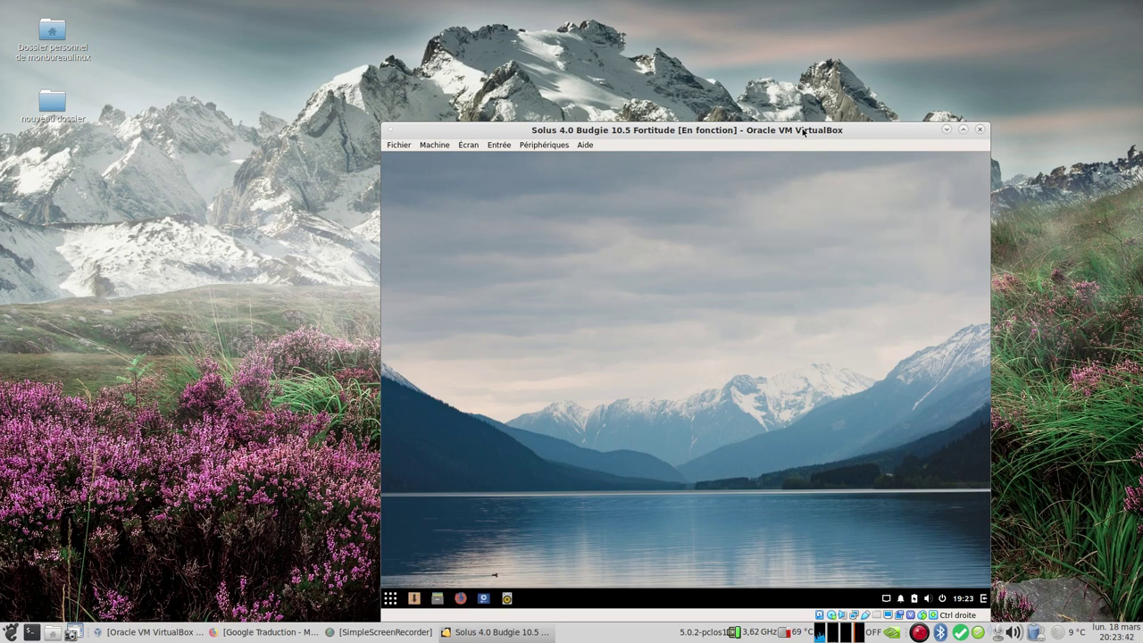
{"action": "left_click_drag", "start_coordinate": [801, 130], "coordinate": [683, 21]}
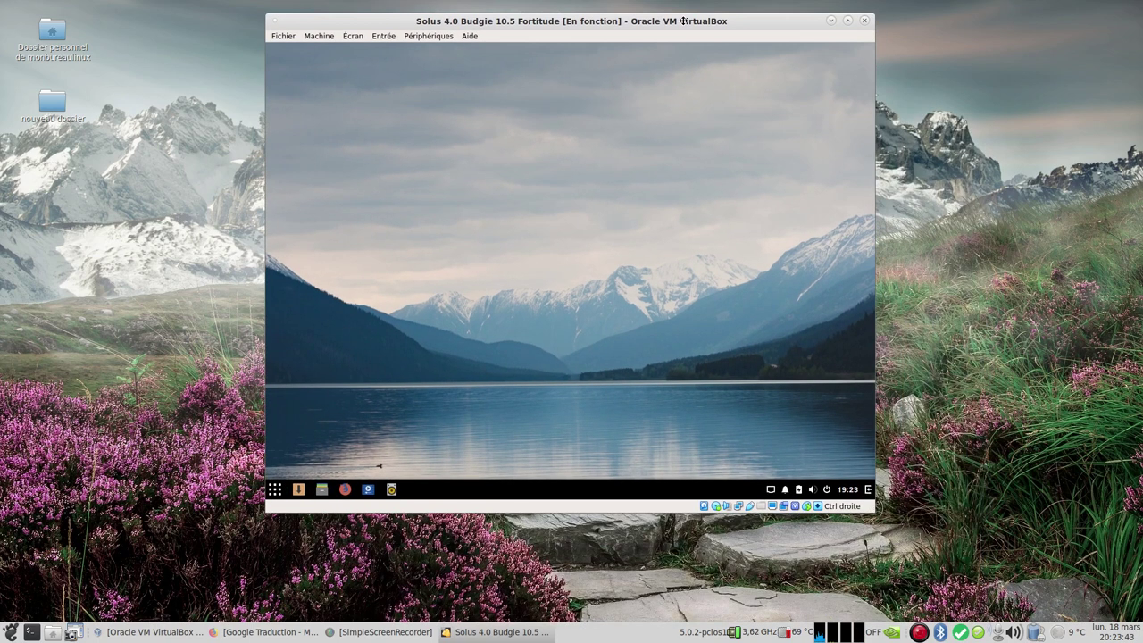
{"action": "left_click", "coordinate": [354, 35]}
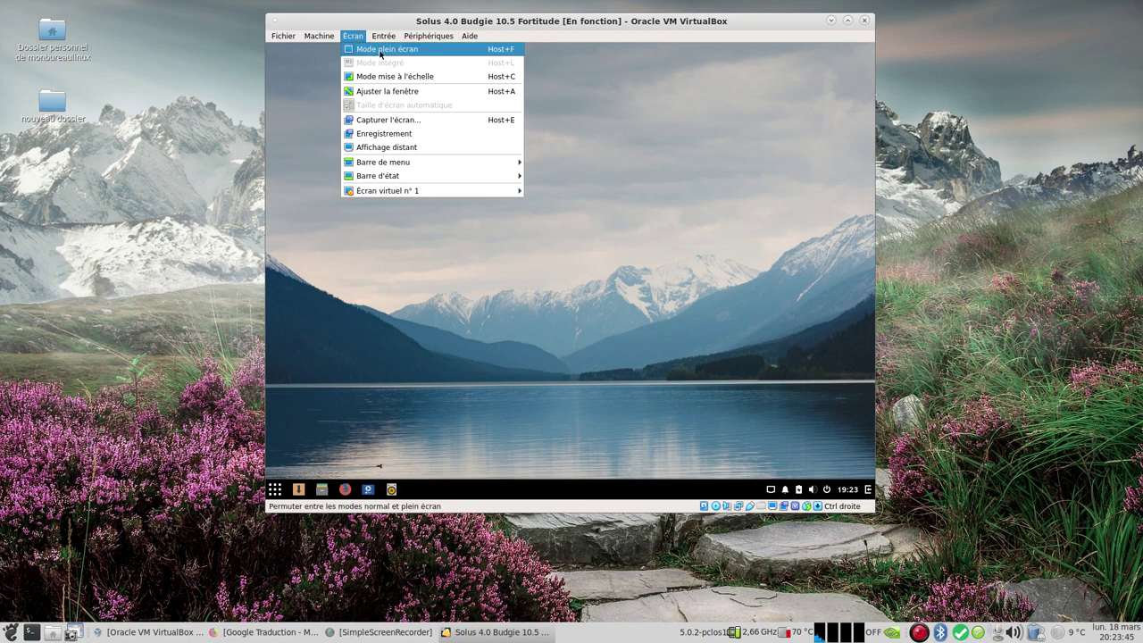
{"action": "left_click", "coordinate": [452, 76]}
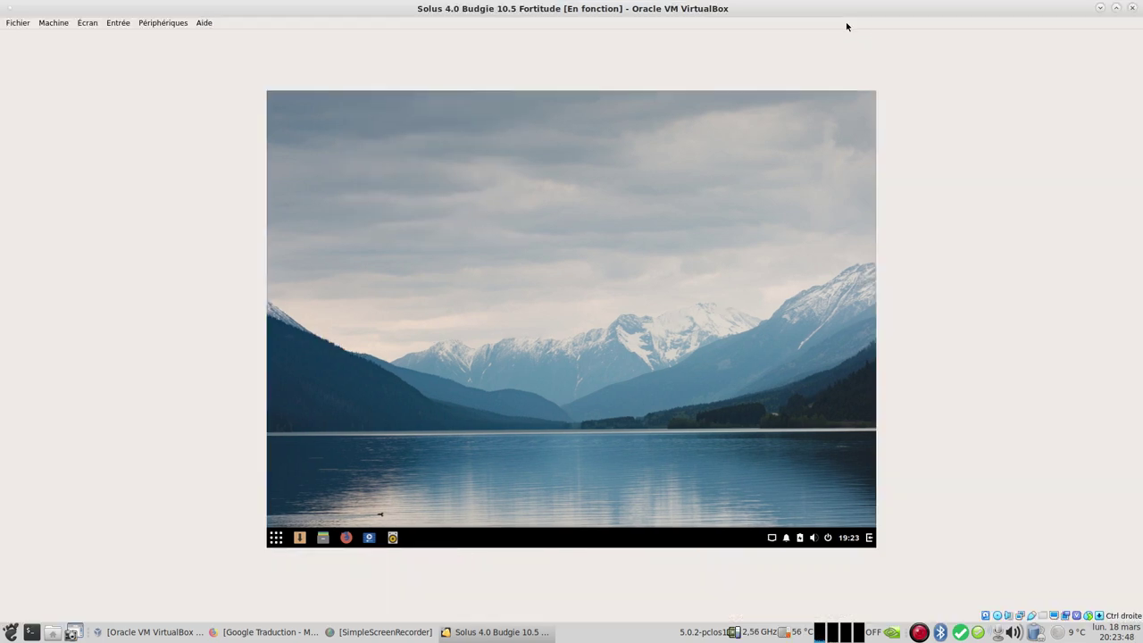
{"action": "left_click", "coordinate": [87, 26]}
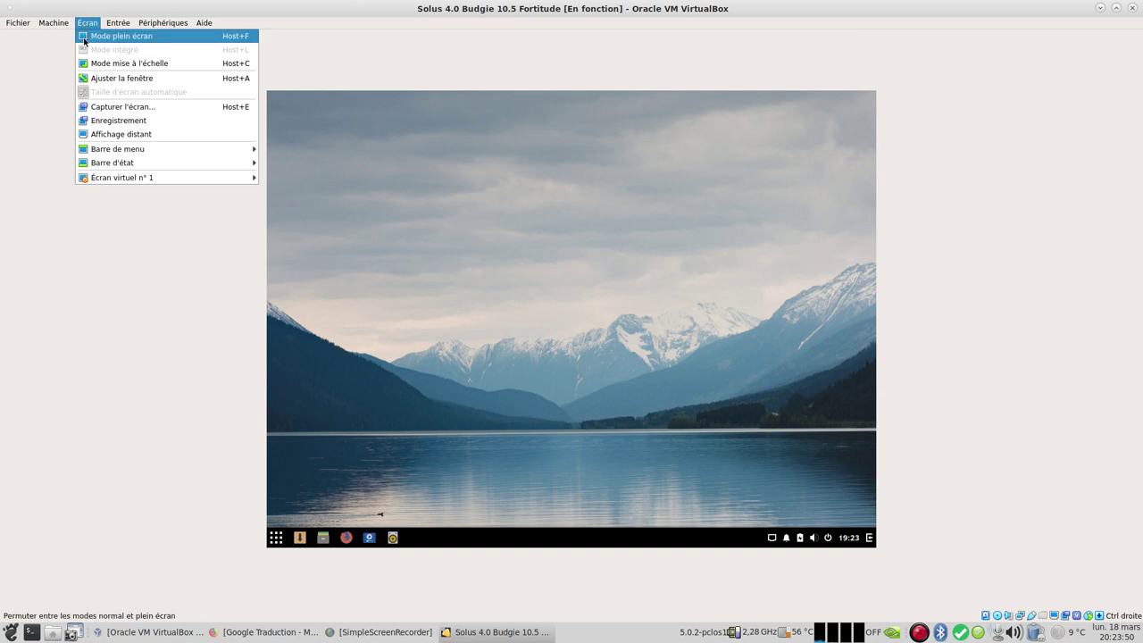
{"action": "left_click", "coordinate": [88, 64]}
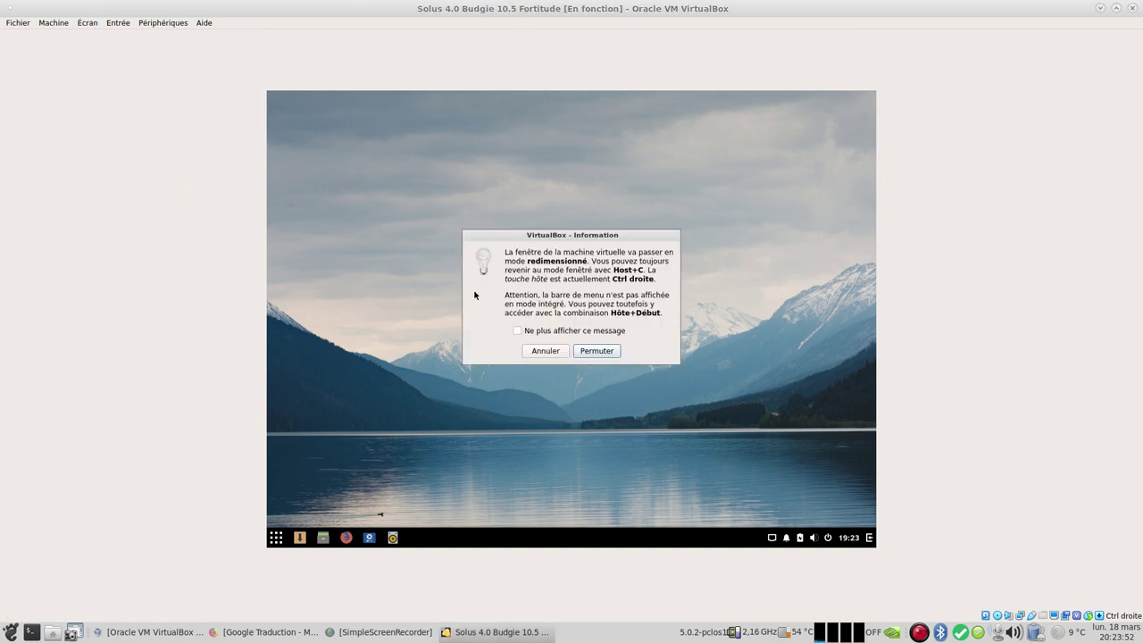
{"action": "left_click", "coordinate": [597, 351]}
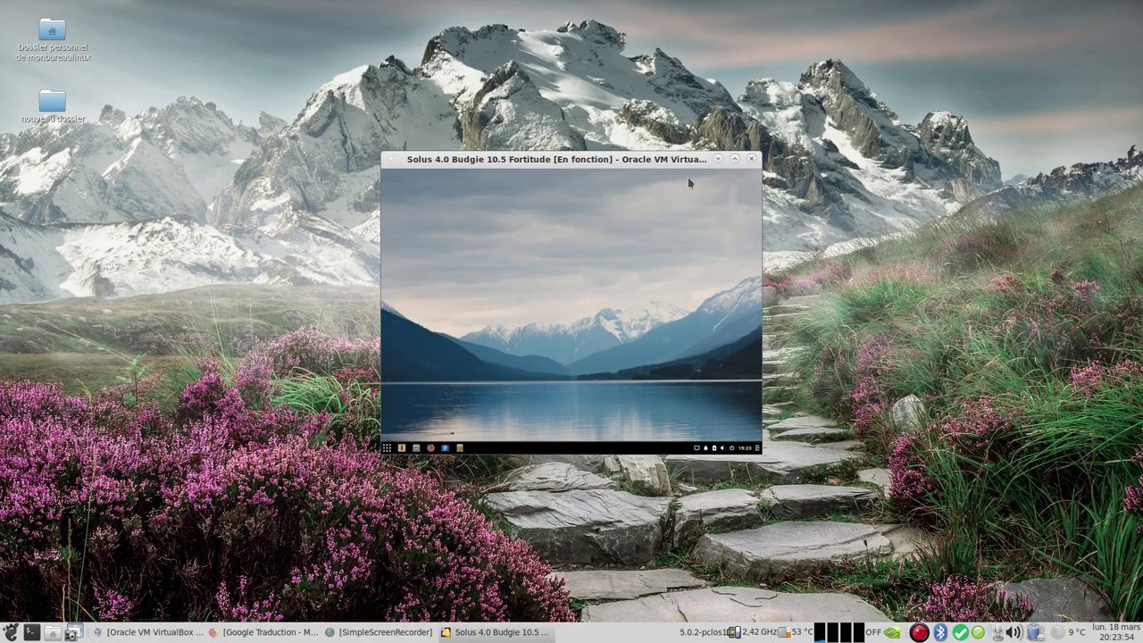
{"action": "left_click", "coordinate": [734, 159]}
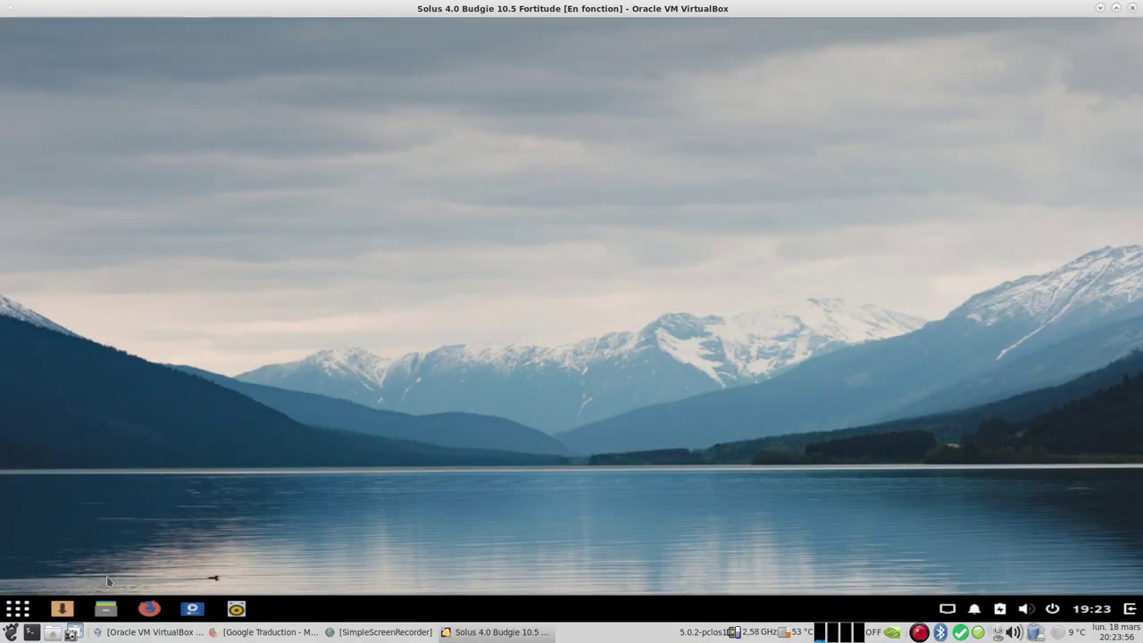
{"action": "left_click", "coordinate": [18, 608]}
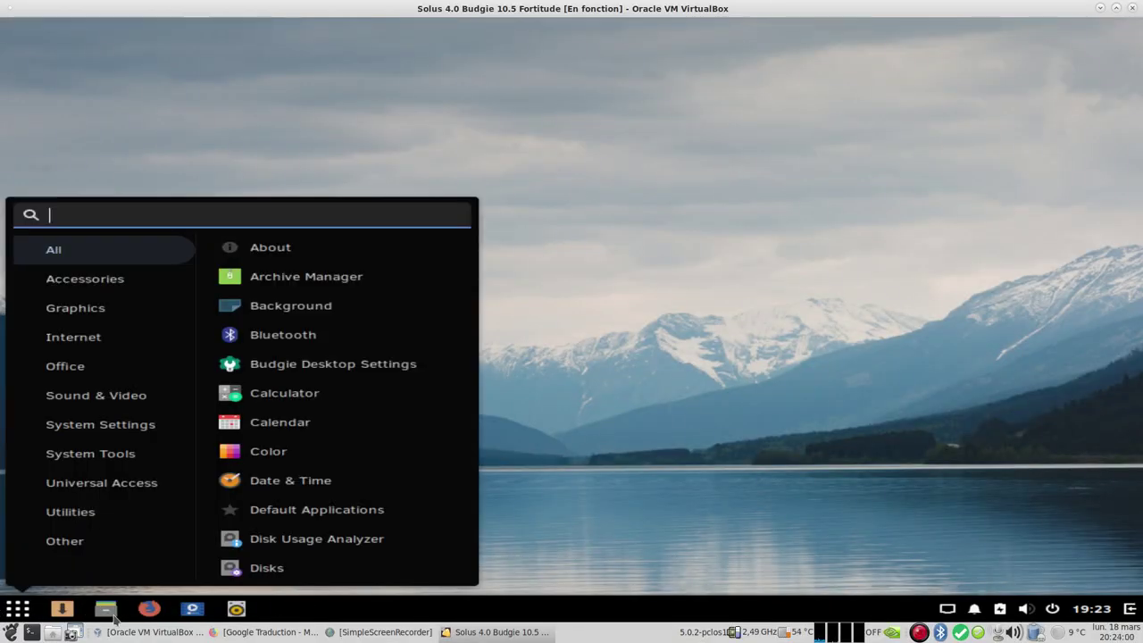
{"action": "left_click", "coordinate": [106, 610]}
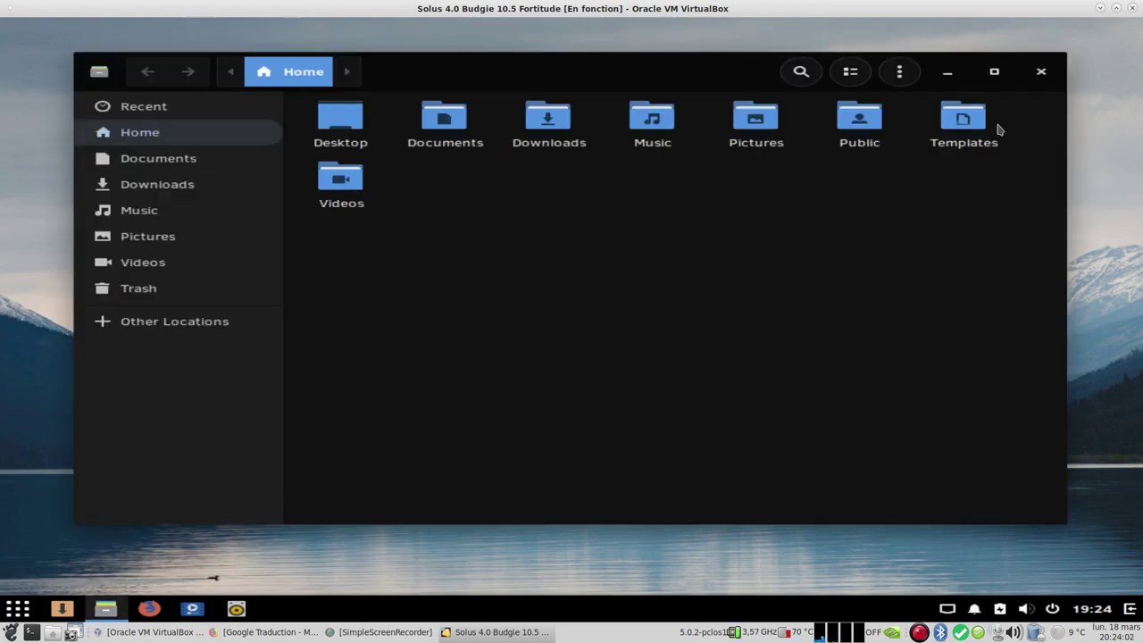
Step: Close Files, launch the Solus installer and choose French (France) as the language
{"action": "left_click", "coordinate": [1040, 73]}
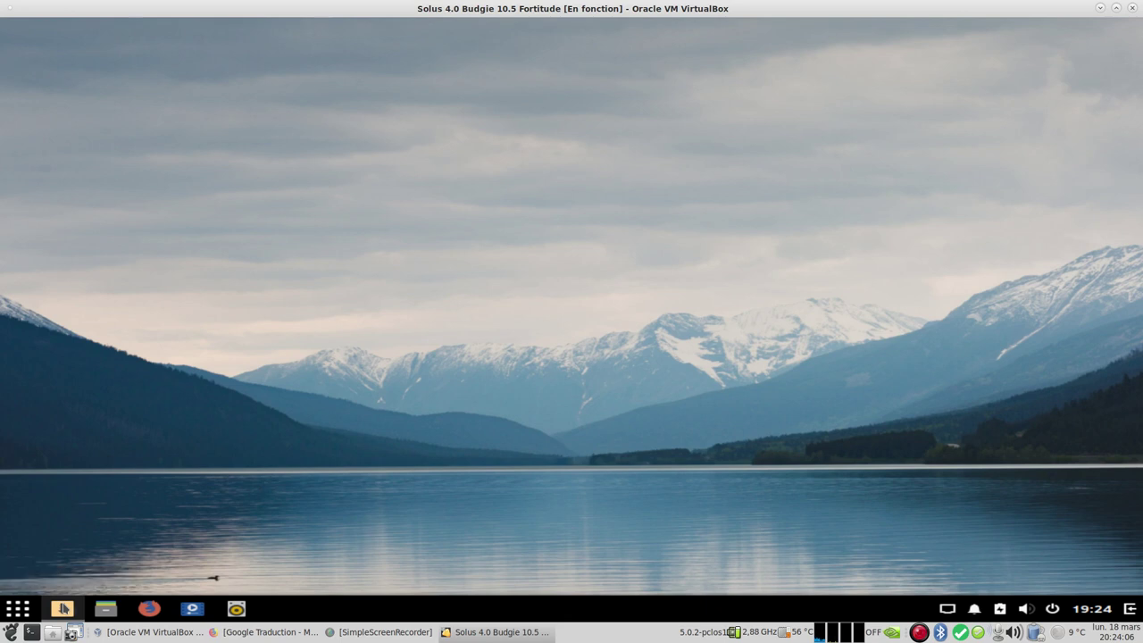
{"action": "left_click", "coordinate": [63, 609]}
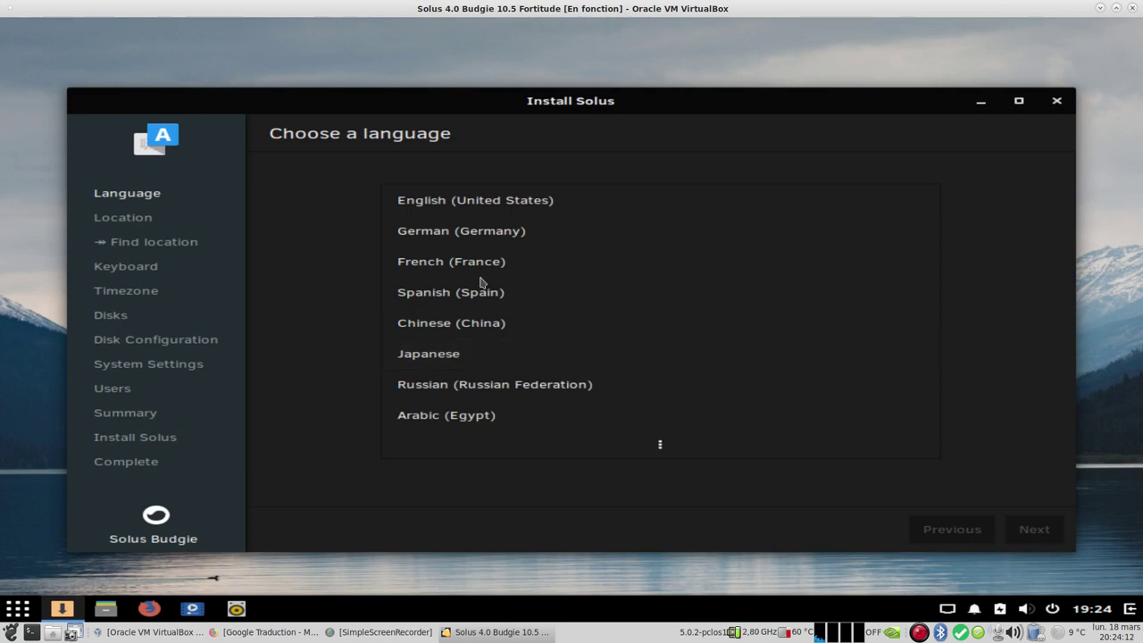
{"action": "left_click", "coordinate": [520, 266]}
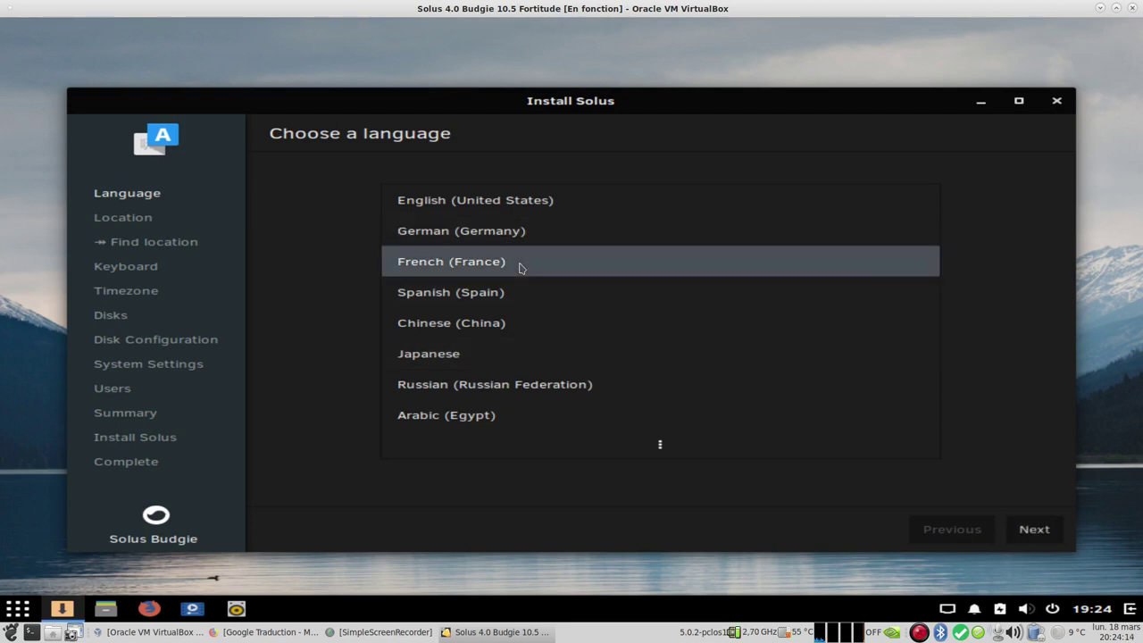
{"action": "left_click", "coordinate": [1034, 529]}
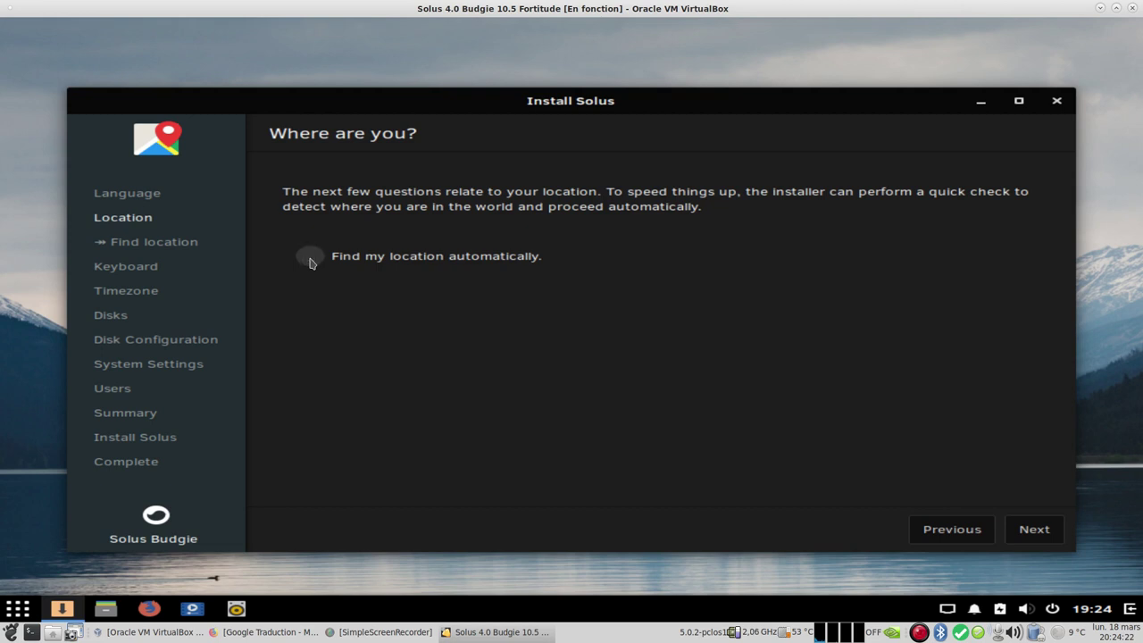
Step: Enable automatic location detection and accept the French keyboard and Paris timezone
{"action": "left_click", "coordinate": [310, 258]}
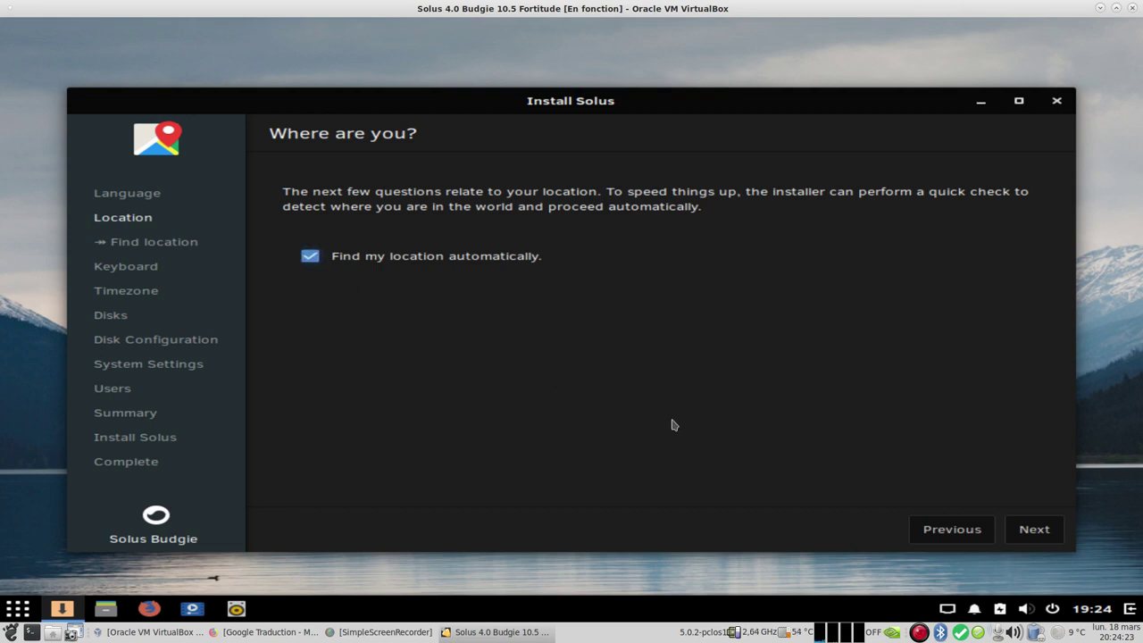
{"action": "left_click", "coordinate": [1033, 530]}
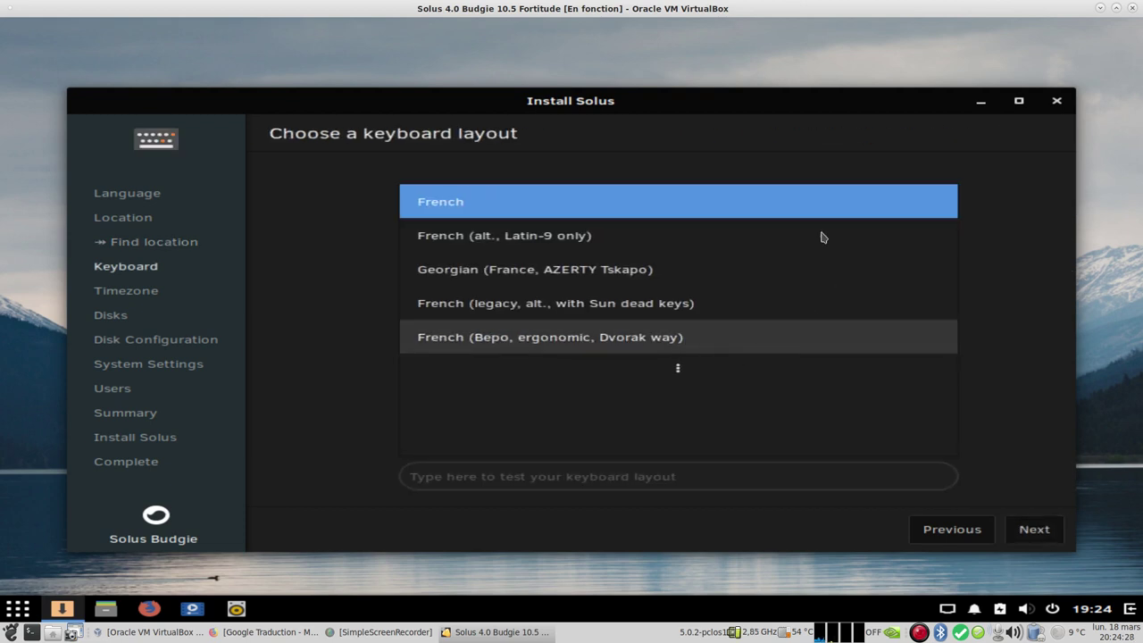
{"action": "left_click", "coordinate": [1038, 534]}
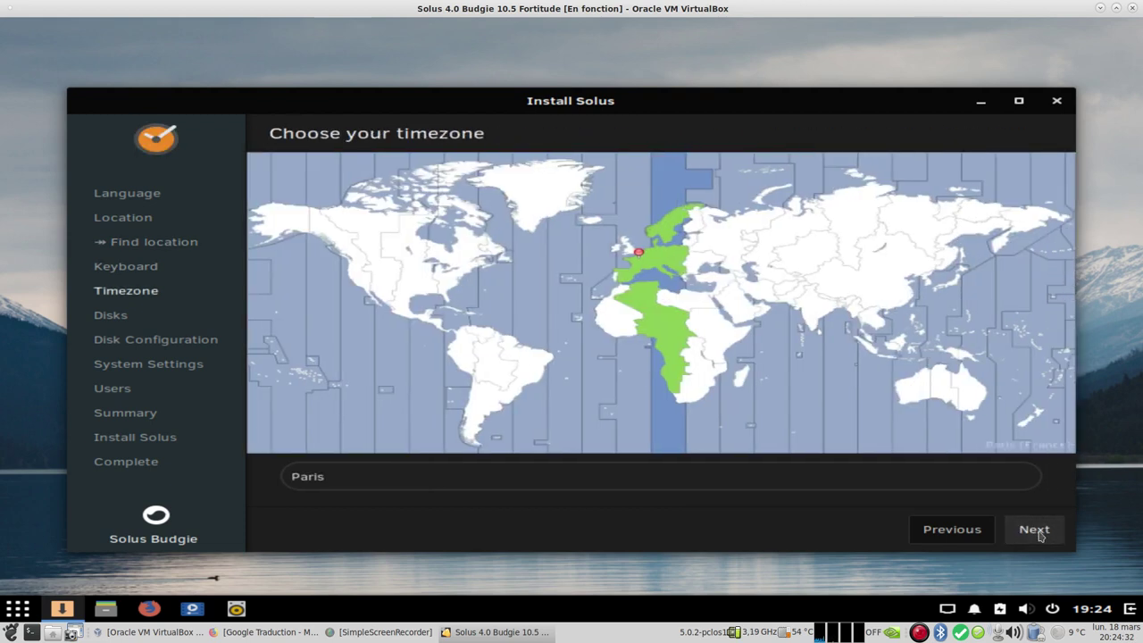
{"action": "left_click", "coordinate": [1037, 531]}
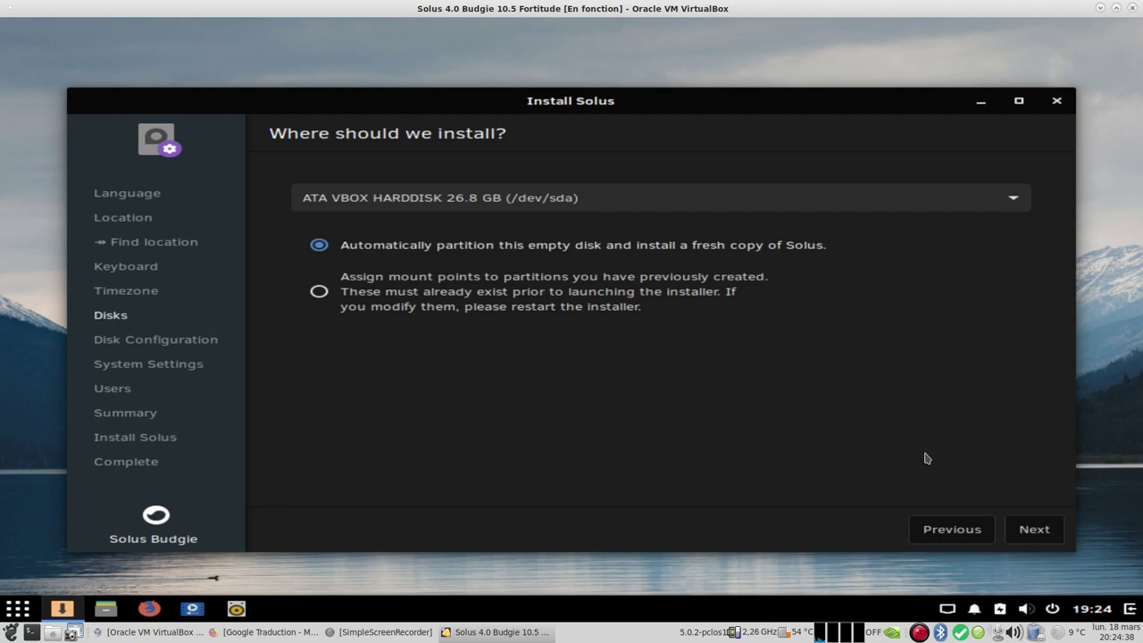
Step: Accept automatic whole-disk partitioning without LVM and set the hostname to solus4vm
{"action": "left_click", "coordinate": [1038, 532]}
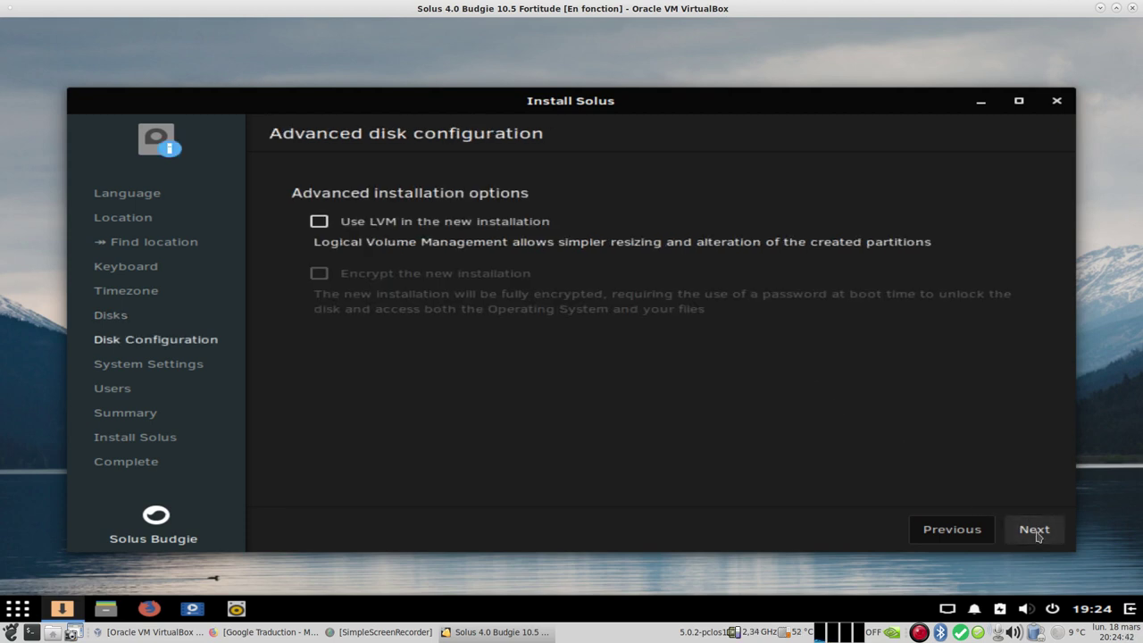
{"action": "left_click", "coordinate": [1036, 530]}
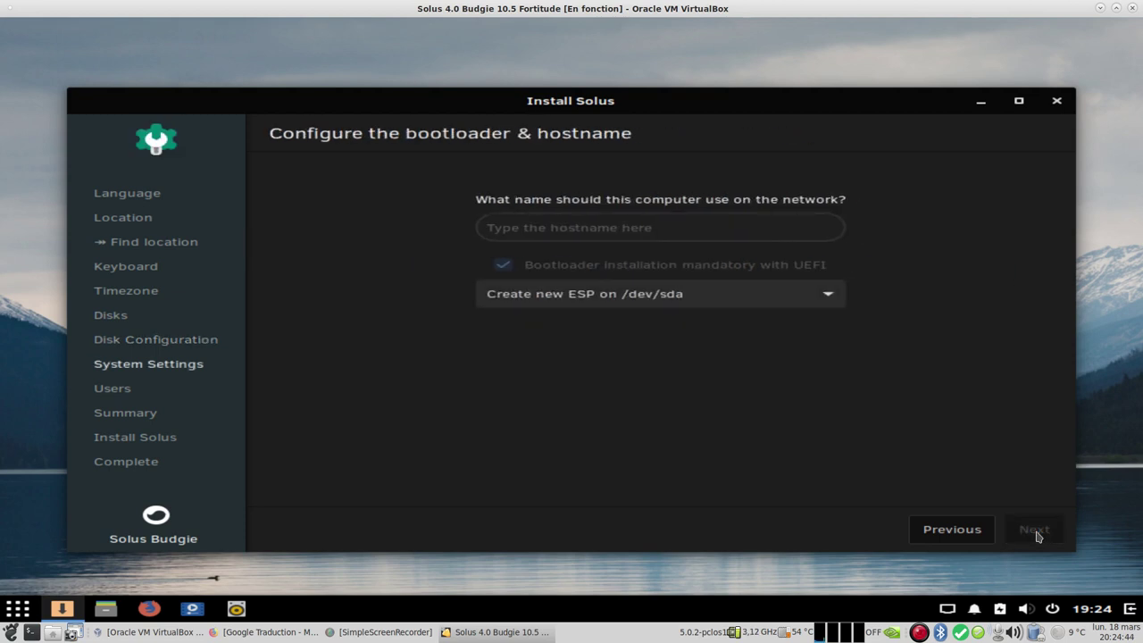
{"action": "left_click", "coordinate": [684, 230]}
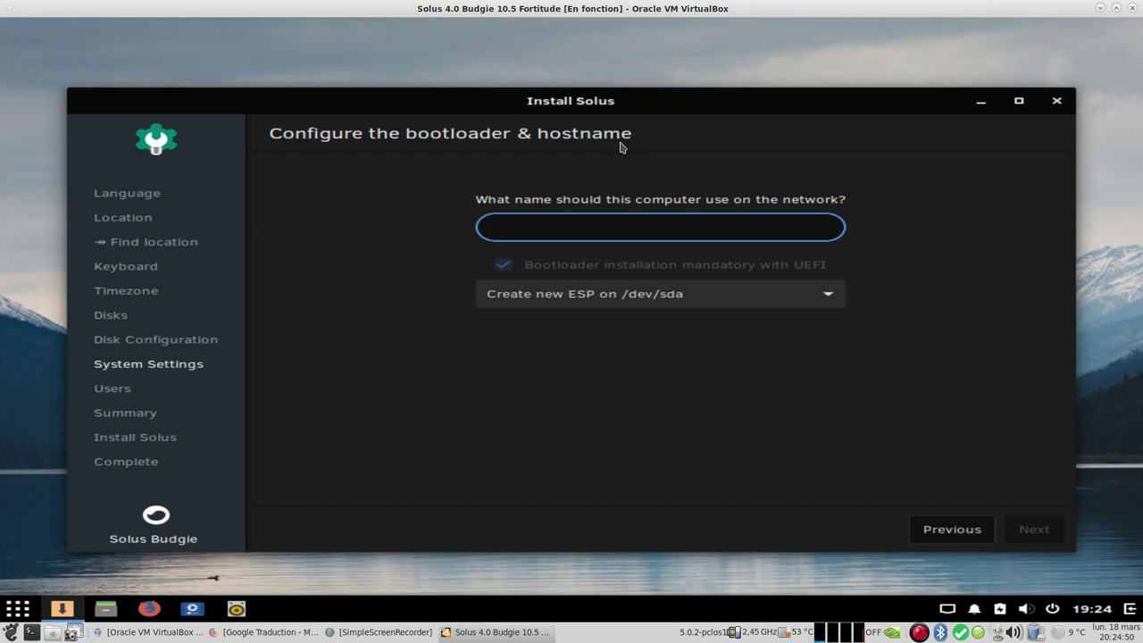
{"action": "type", "text": "solus4VM"}
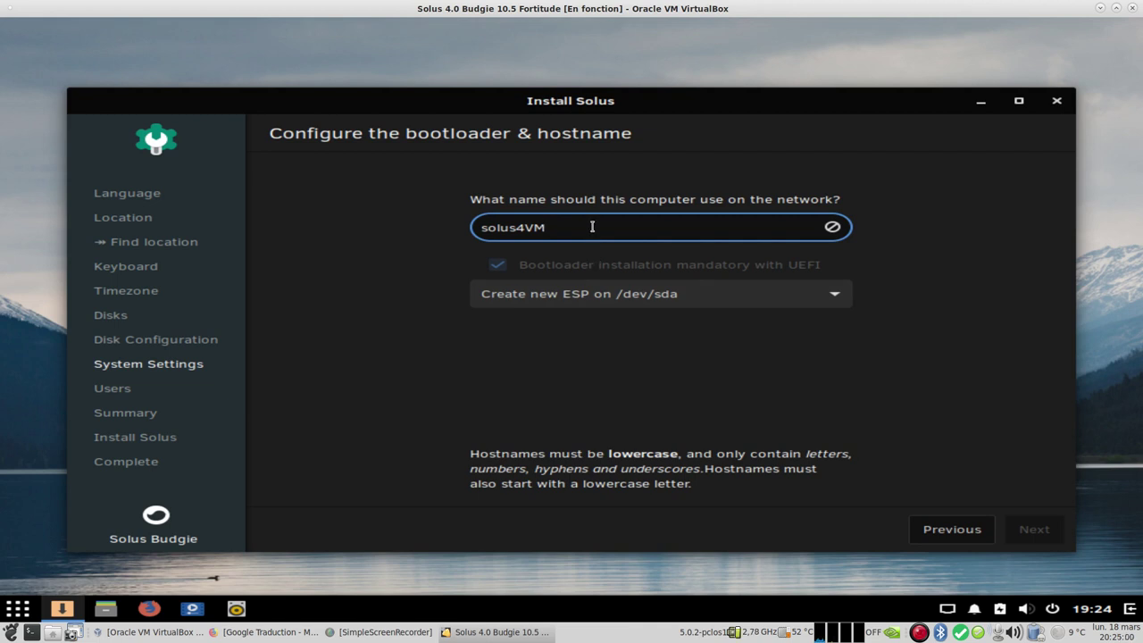
{"action": "key", "text": "BackSpace"}
{"action": "key", "text": "BackSpace"}
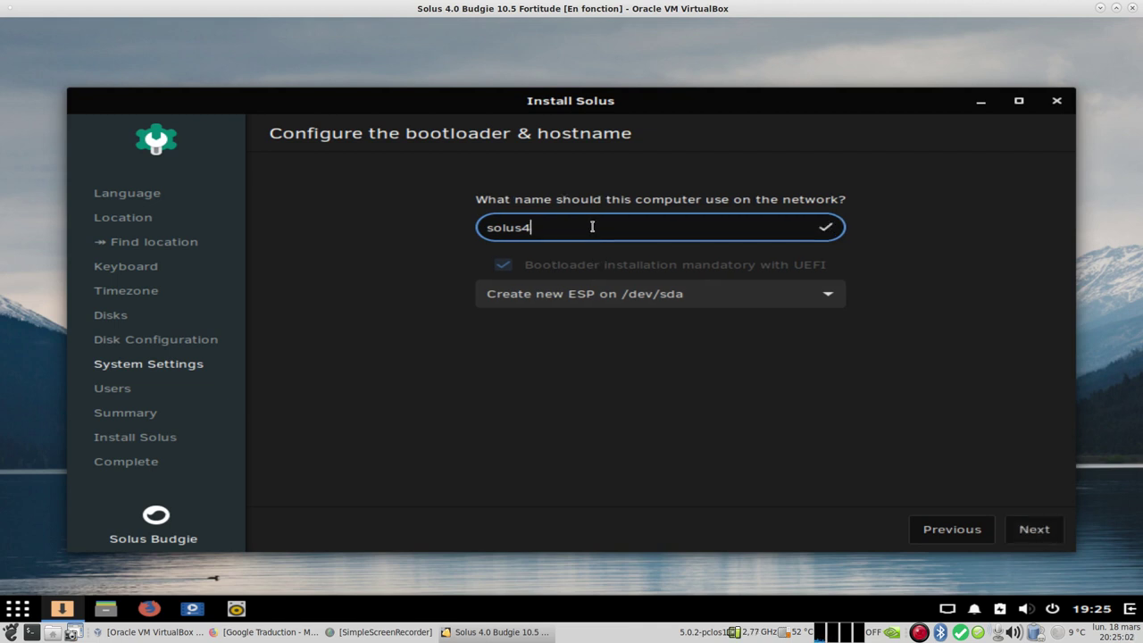
{"action": "type", "text": "vm"}
Step: Add a user account monbureaulinux with a confirmed login password
{"action": "left_click", "coordinate": [1031, 527]}
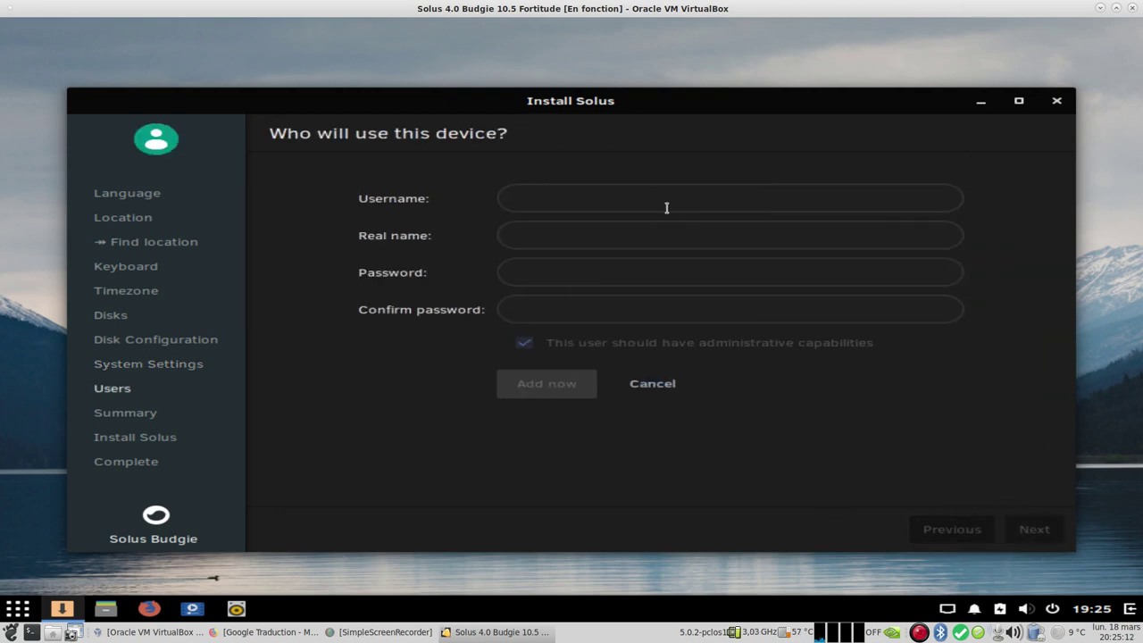
{"action": "left_click", "coordinate": [661, 200]}
{"action": "type", "text": "mon"}
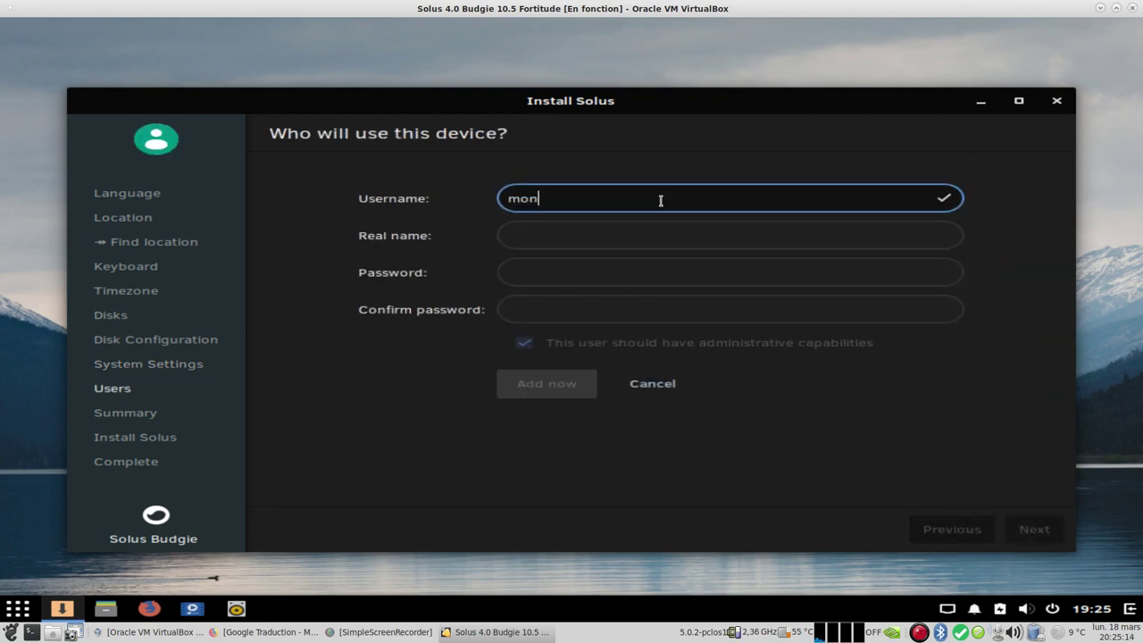
{"action": "type", "text": "bureaulinux"}
{"action": "left_click", "coordinate": [623, 236]}
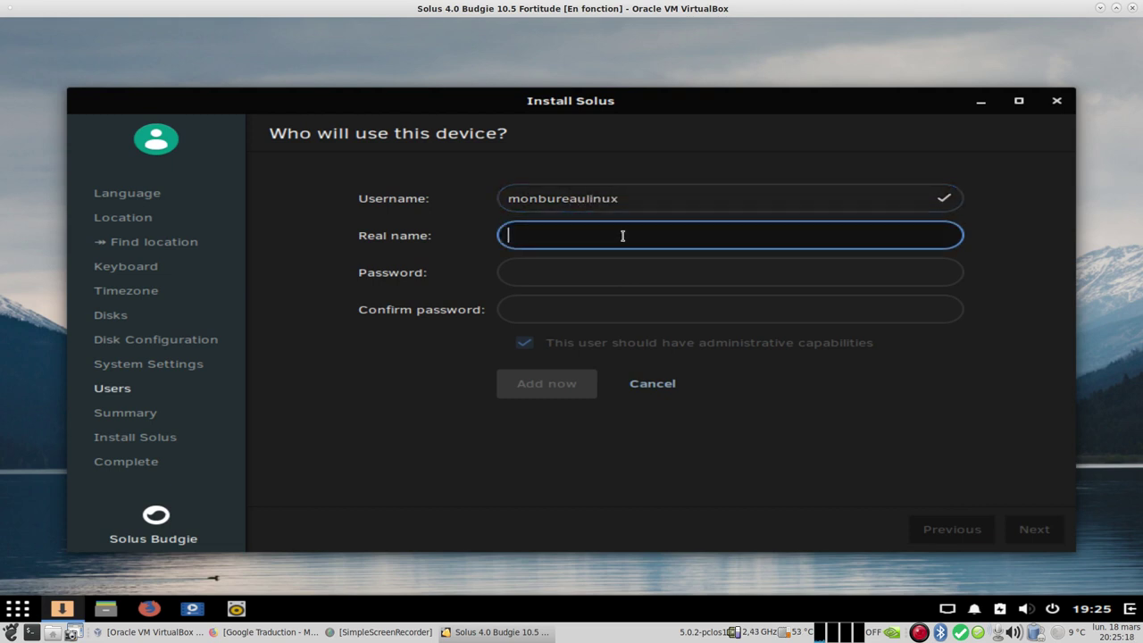
{"action": "type", "text": "monbureaulinux"}
{"action": "left_click", "coordinate": [569, 272]}
{"action": "type", "text": "********"}
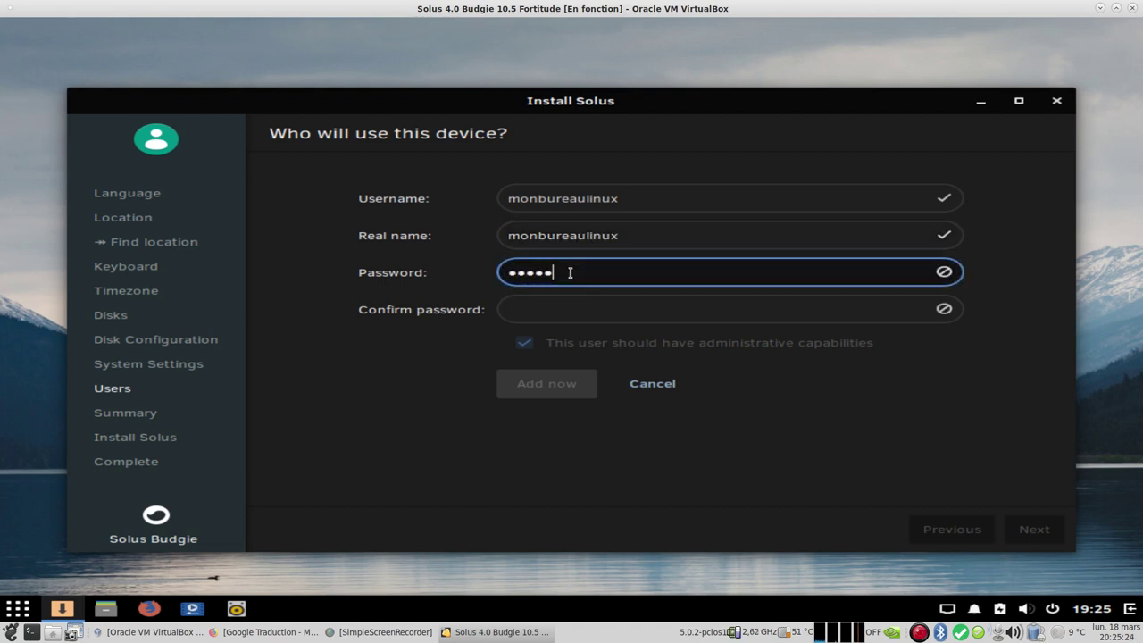
{"action": "left_click", "coordinate": [574, 308]}
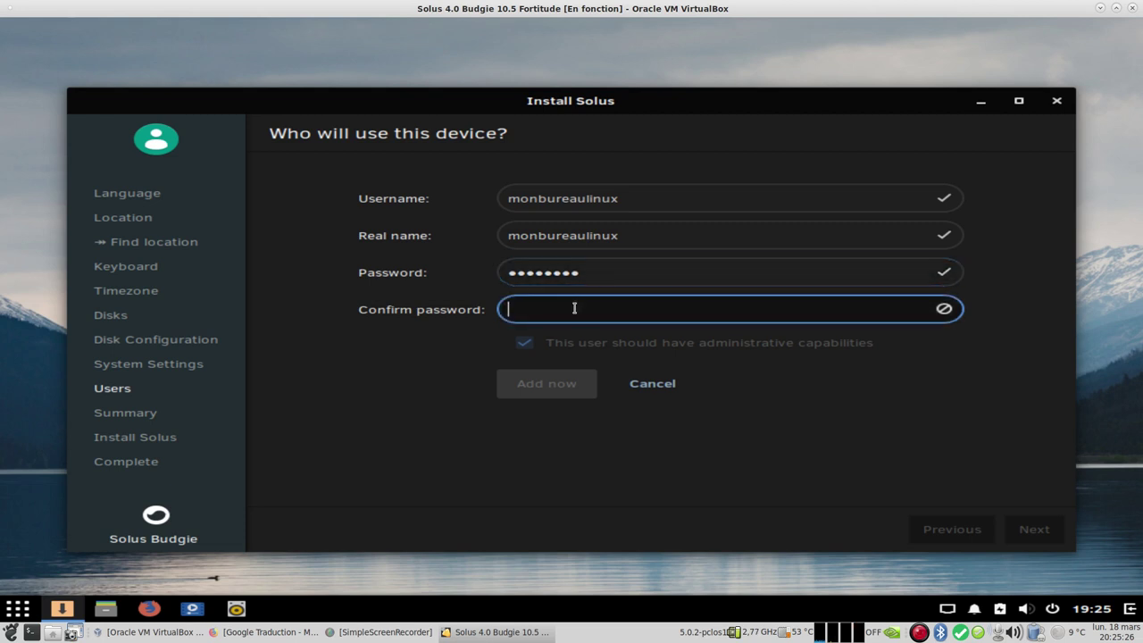
{"action": "type", "text": "*********"}
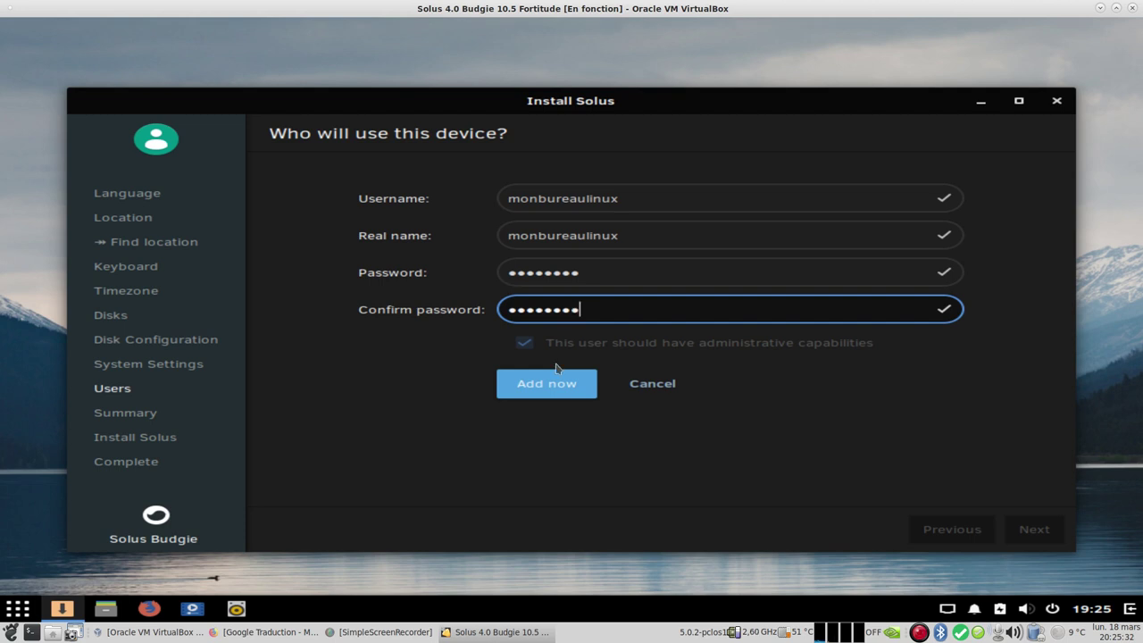
{"action": "left_click", "coordinate": [537, 389]}
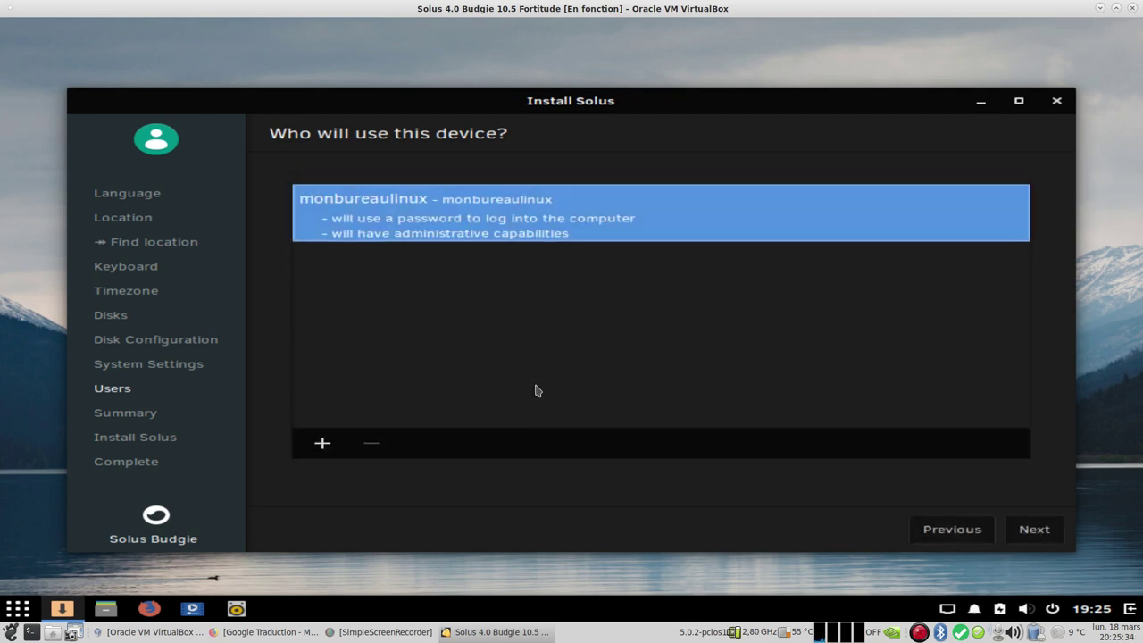
Step: Review the installation summary, start installing Solus and confirm the disk changes
{"action": "left_click", "coordinate": [1034, 532]}
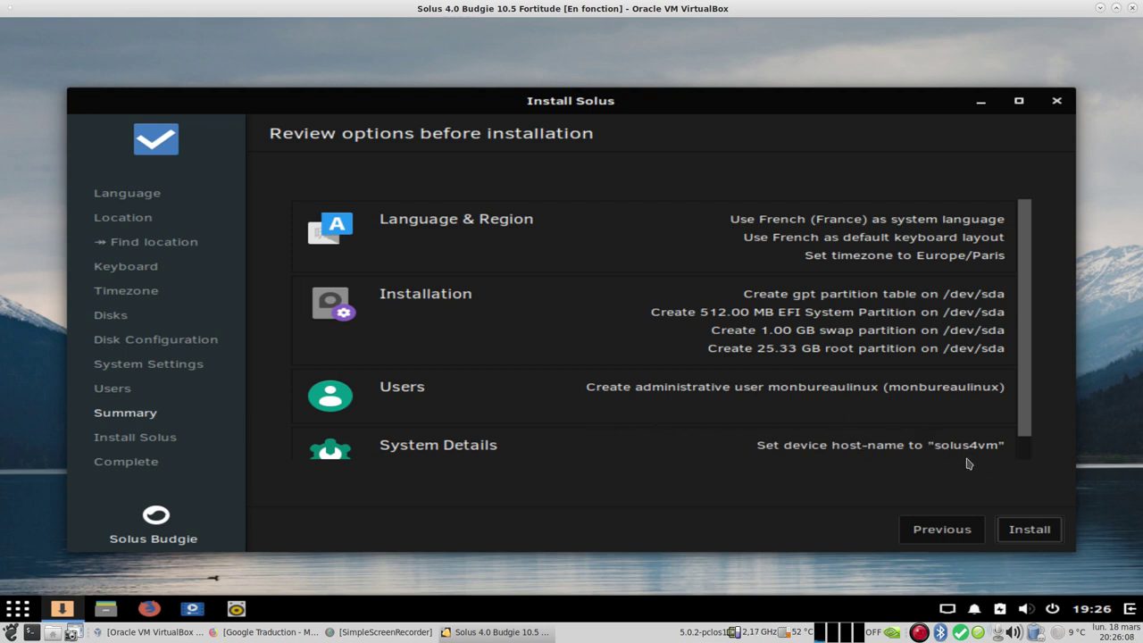
{"action": "left_click", "coordinate": [1032, 532]}
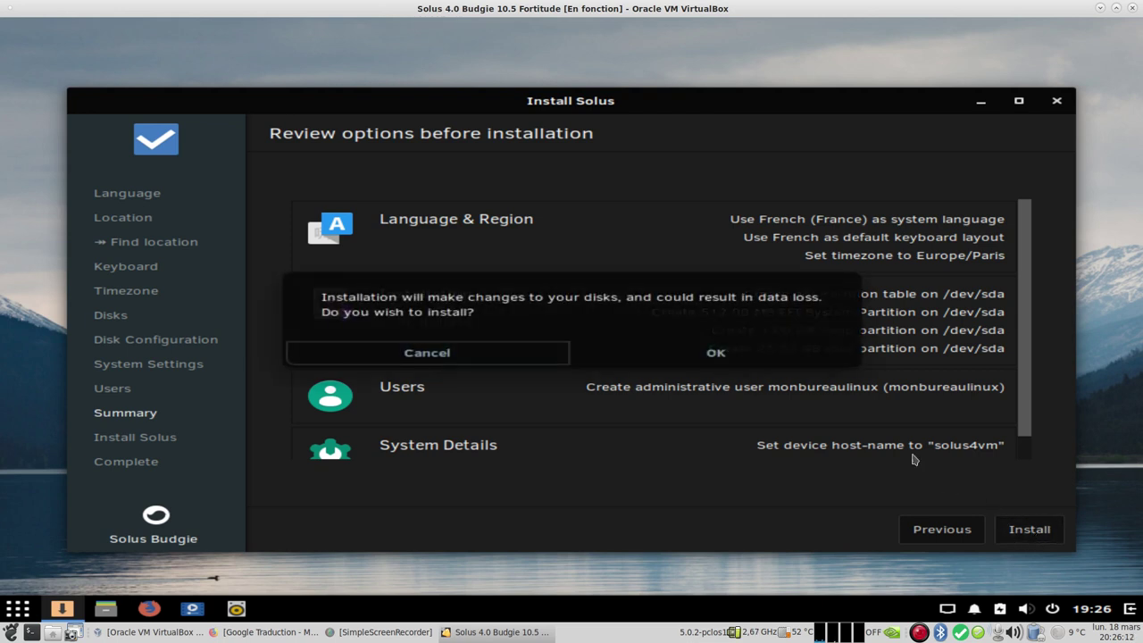
{"action": "left_click", "coordinate": [735, 355]}
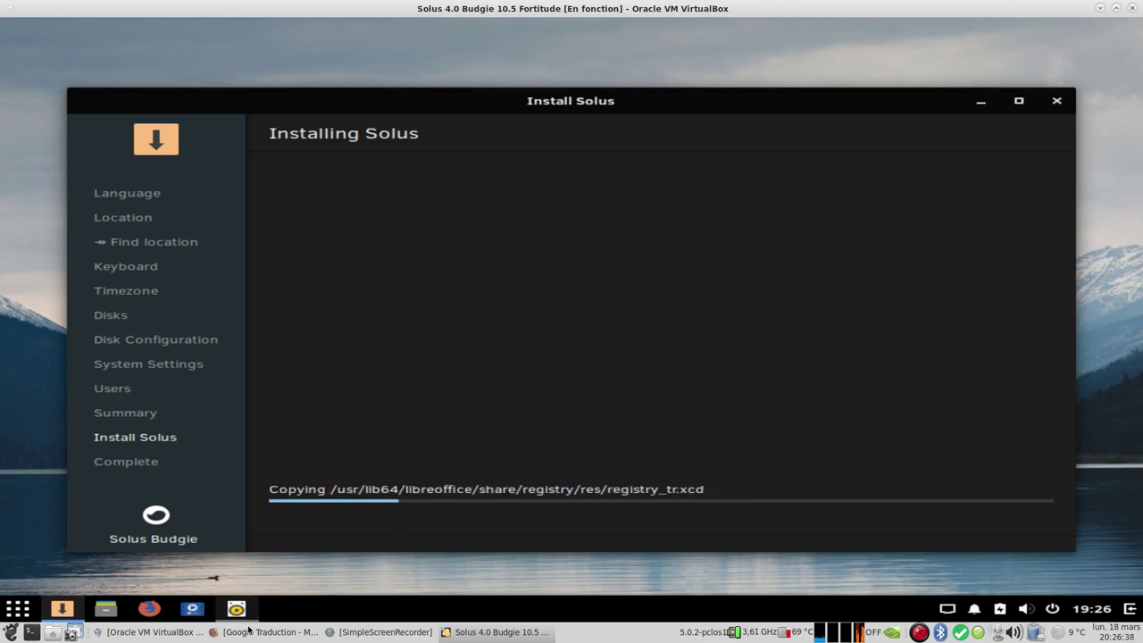
Step: Bring back the French Google Translate page of the Solus 4 announcement and scroll to its Centre de logiciel section
{"action": "left_click", "coordinate": [214, 632]}
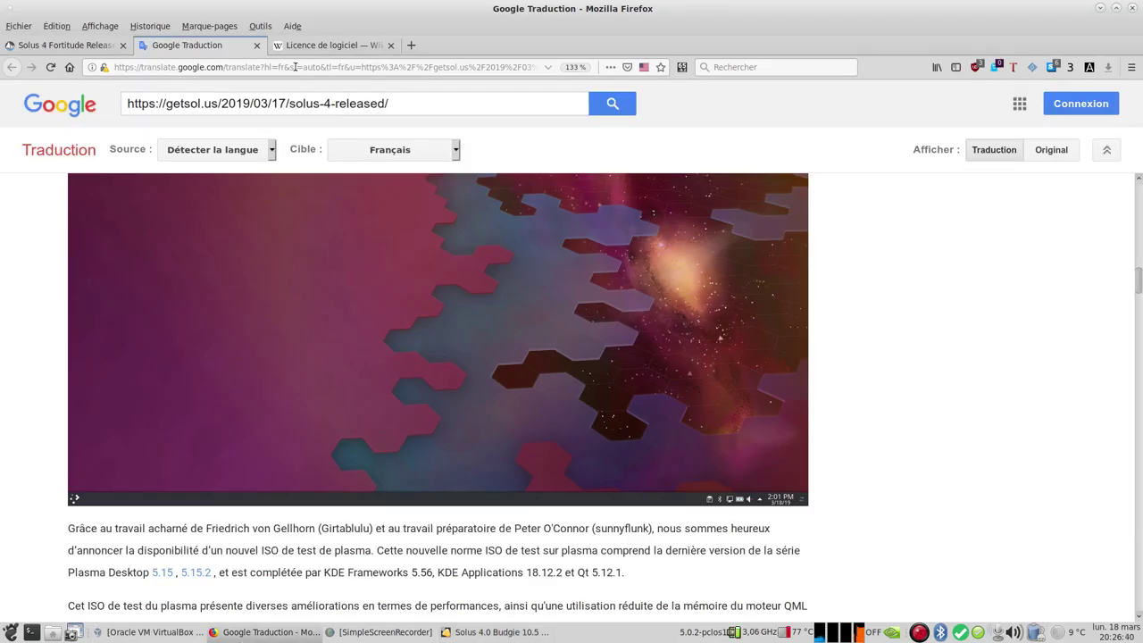
{"action": "scroll", "coordinate": [875, 446], "scroll_direction": "down", "scroll_amount": 5}
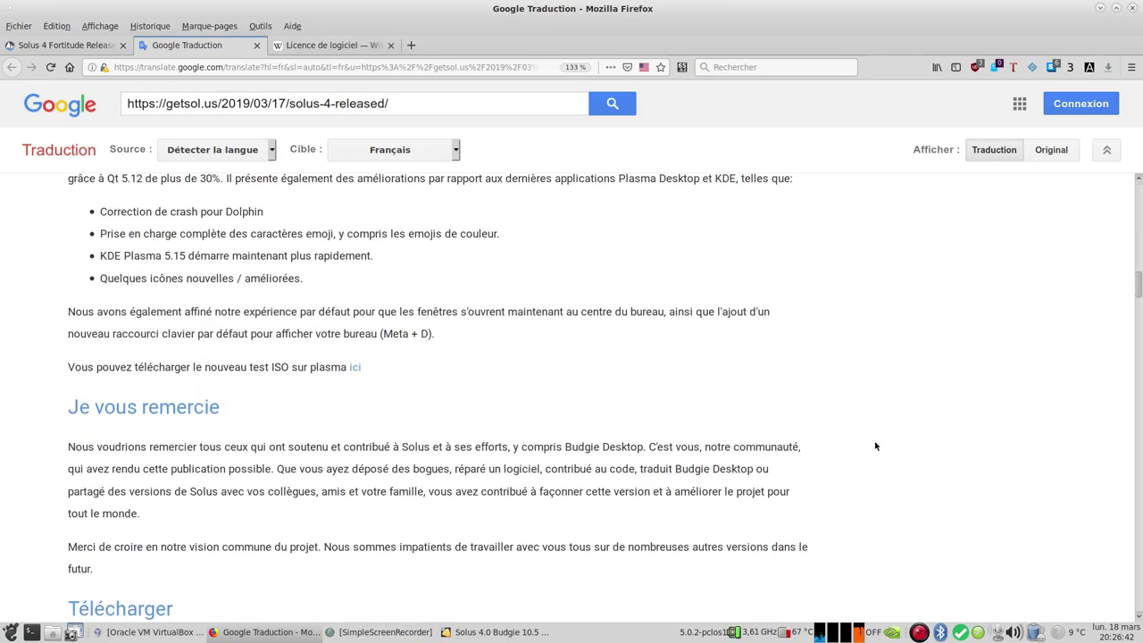
{"action": "scroll", "coordinate": [876, 446], "scroll_direction": "up", "scroll_amount": 15}
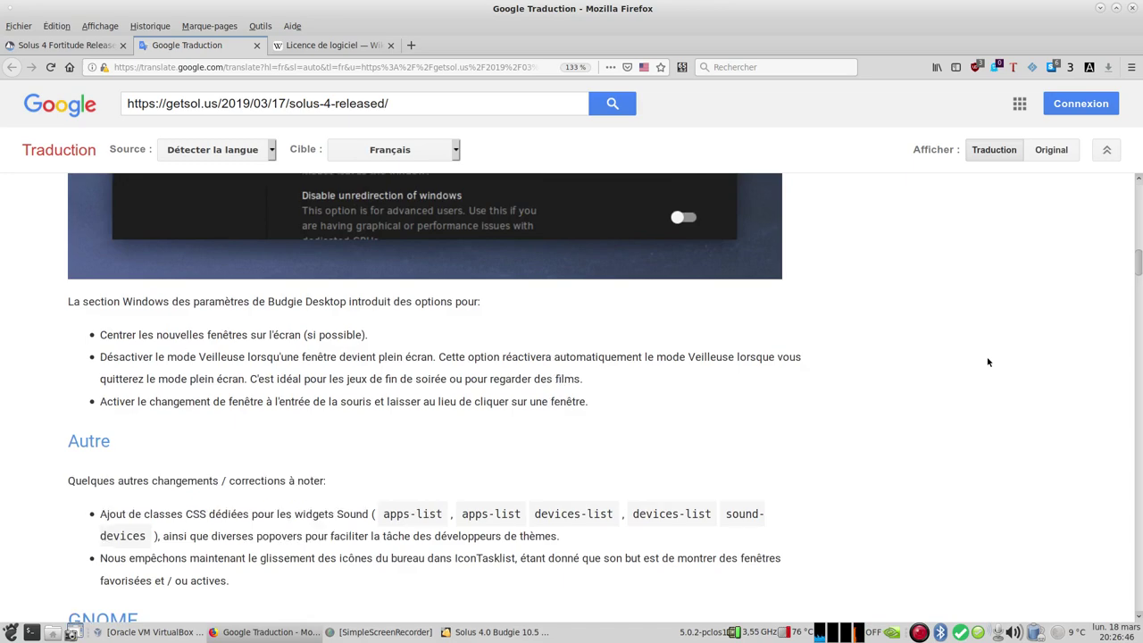
{"action": "scroll", "coordinate": [989, 357], "scroll_direction": "up", "scroll_amount": 10}
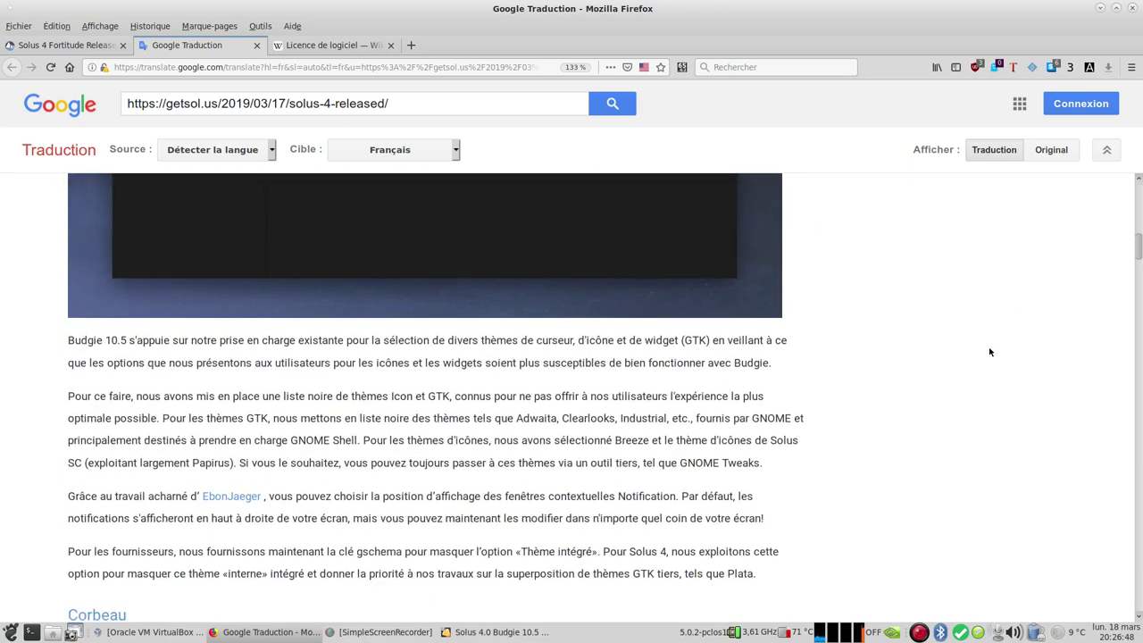
{"action": "scroll", "coordinate": [989, 351], "scroll_direction": "down", "scroll_amount": 2}
{"action": "scroll", "coordinate": [989, 351], "scroll_direction": "up", "scroll_amount": 4}
{"action": "scroll", "coordinate": [990, 352], "scroll_direction": "up", "scroll_amount": 10}
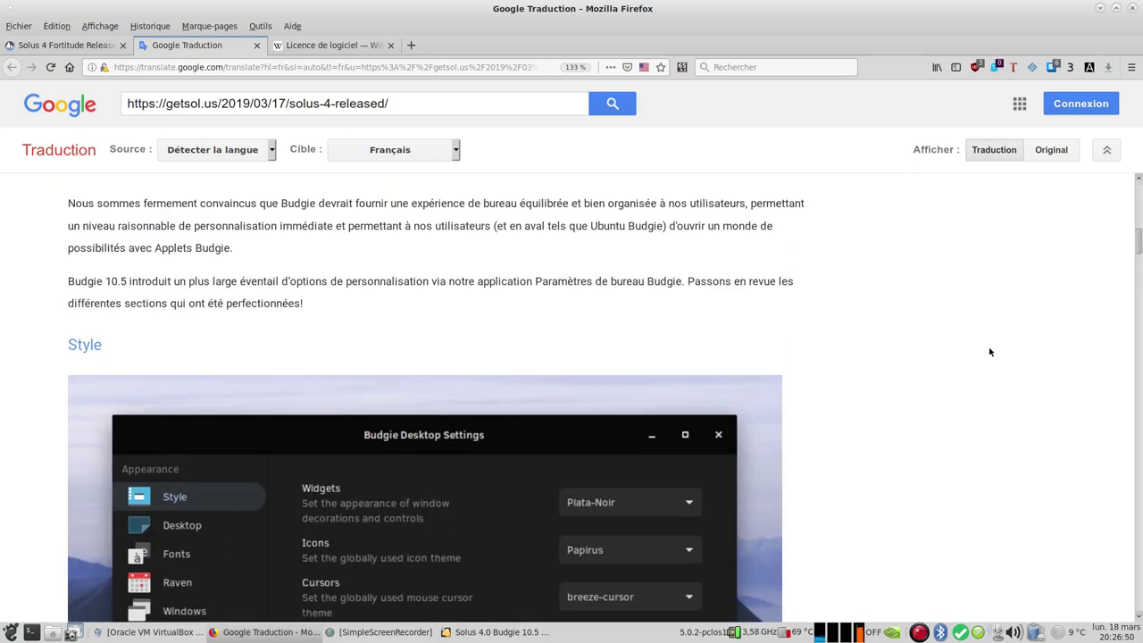
{"action": "scroll", "coordinate": [994, 352], "scroll_direction": "up", "scroll_amount": 8}
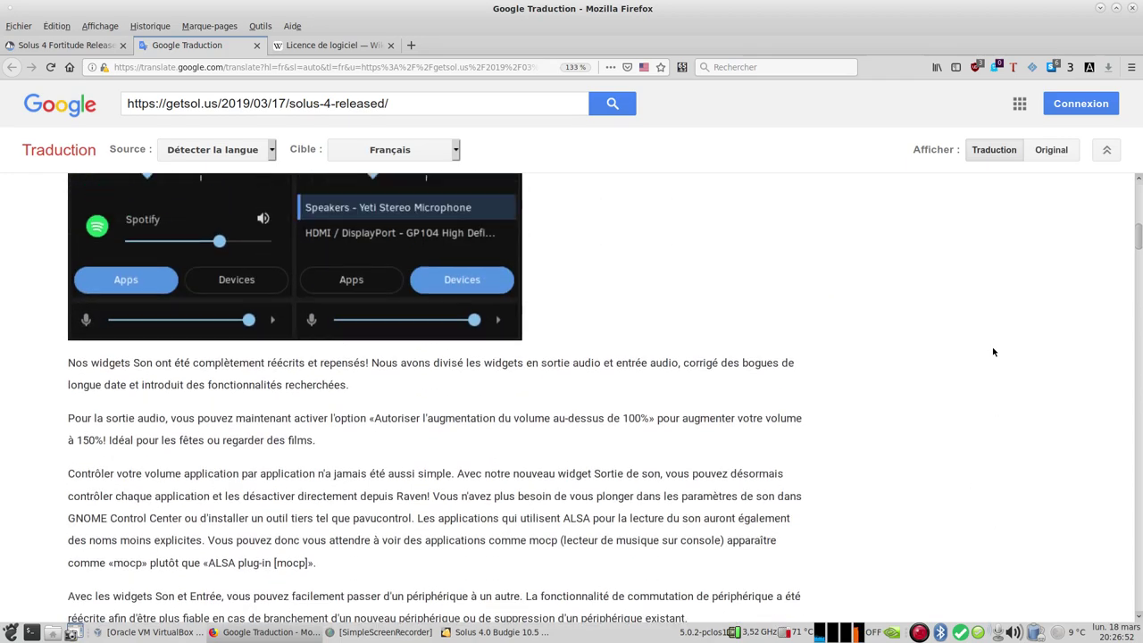
{"action": "scroll", "coordinate": [999, 349], "scroll_direction": "up", "scroll_amount": 8}
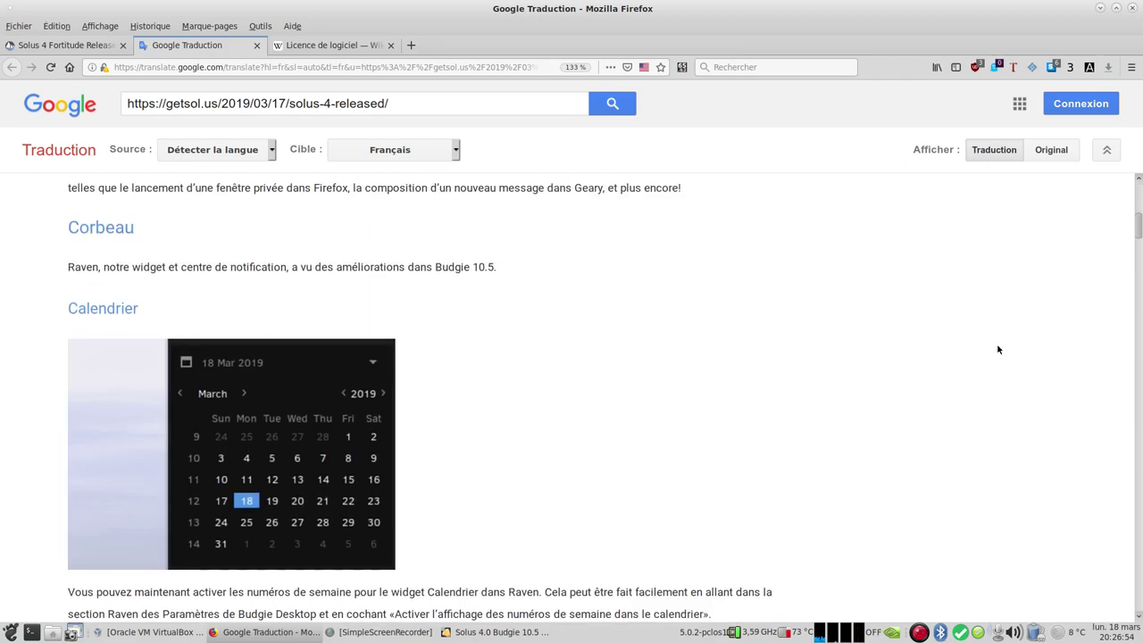
{"action": "scroll", "coordinate": [999, 349], "scroll_direction": "up", "scroll_amount": 8}
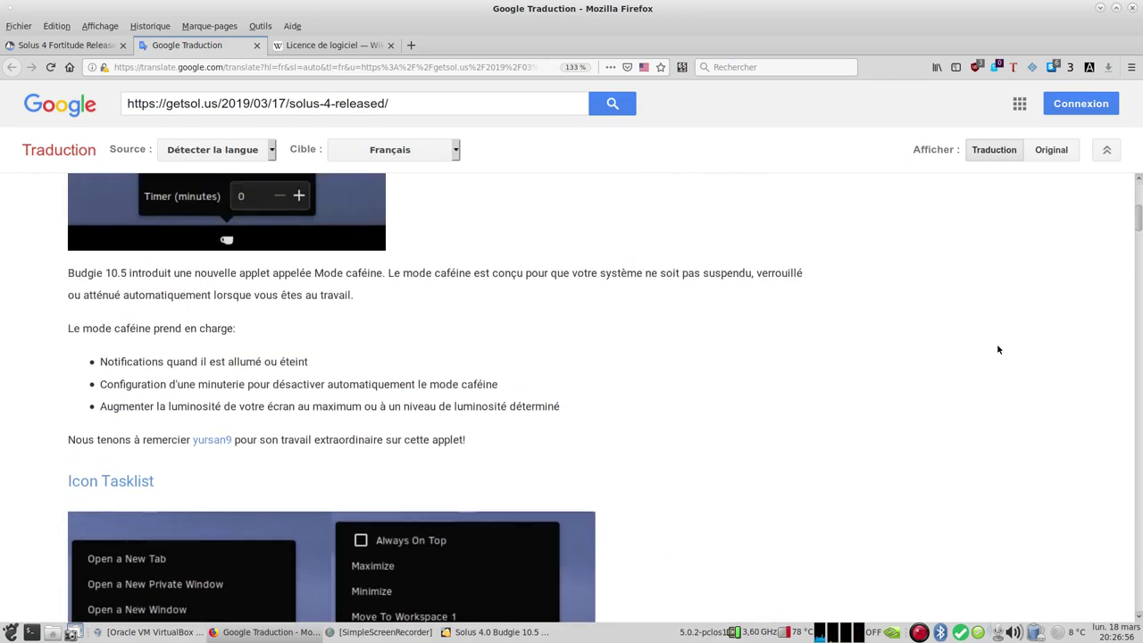
{"action": "scroll", "coordinate": [998, 349], "scroll_direction": "down", "scroll_amount": 2}
{"action": "scroll", "coordinate": [999, 350], "scroll_direction": "up", "scroll_amount": 2}
{"action": "scroll", "coordinate": [999, 350], "scroll_direction": "up", "scroll_amount": 10}
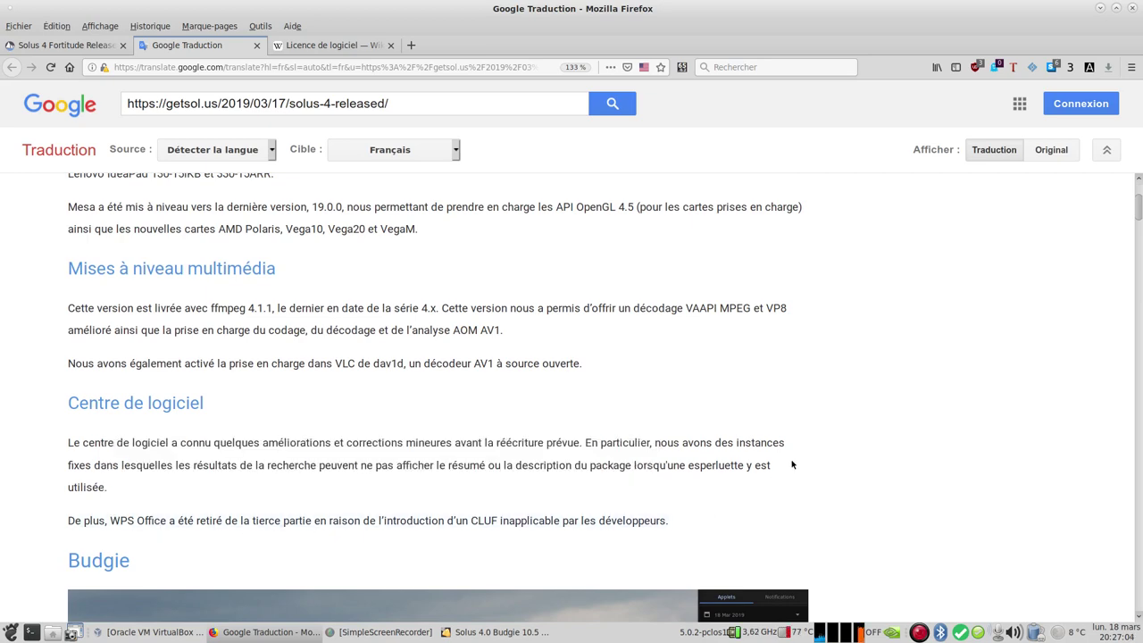
Step: Read through the French Wikipédia 'Licence de logiciel' article, then return to the translated Solus page
{"action": "left_click", "coordinate": [362, 46]}
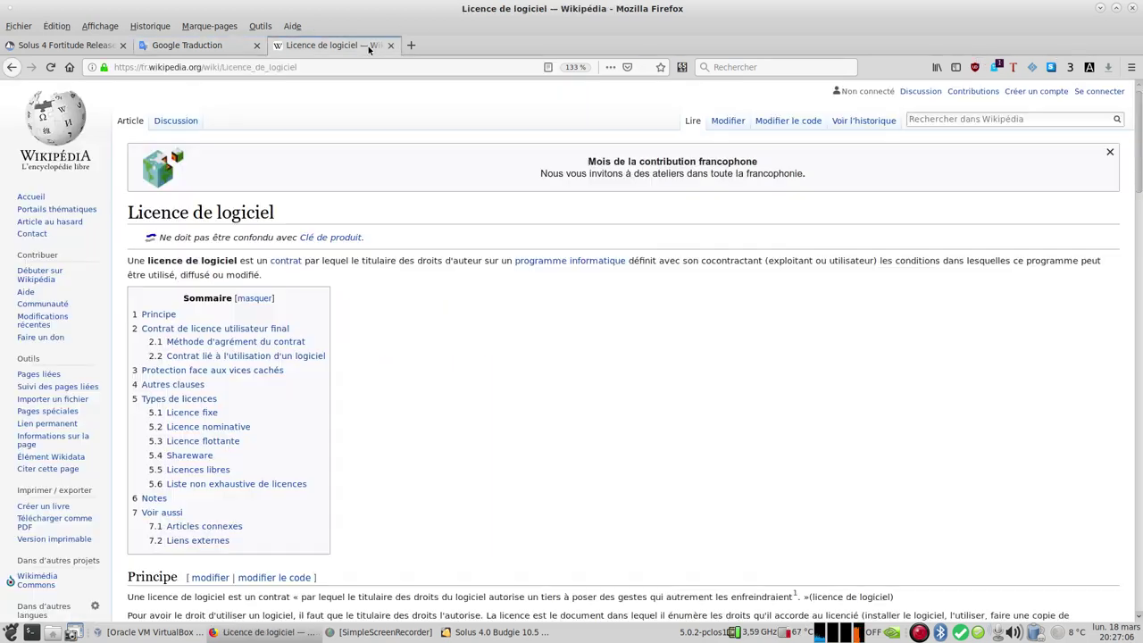
{"action": "scroll", "coordinate": [704, 398], "scroll_direction": "down", "scroll_amount": 6}
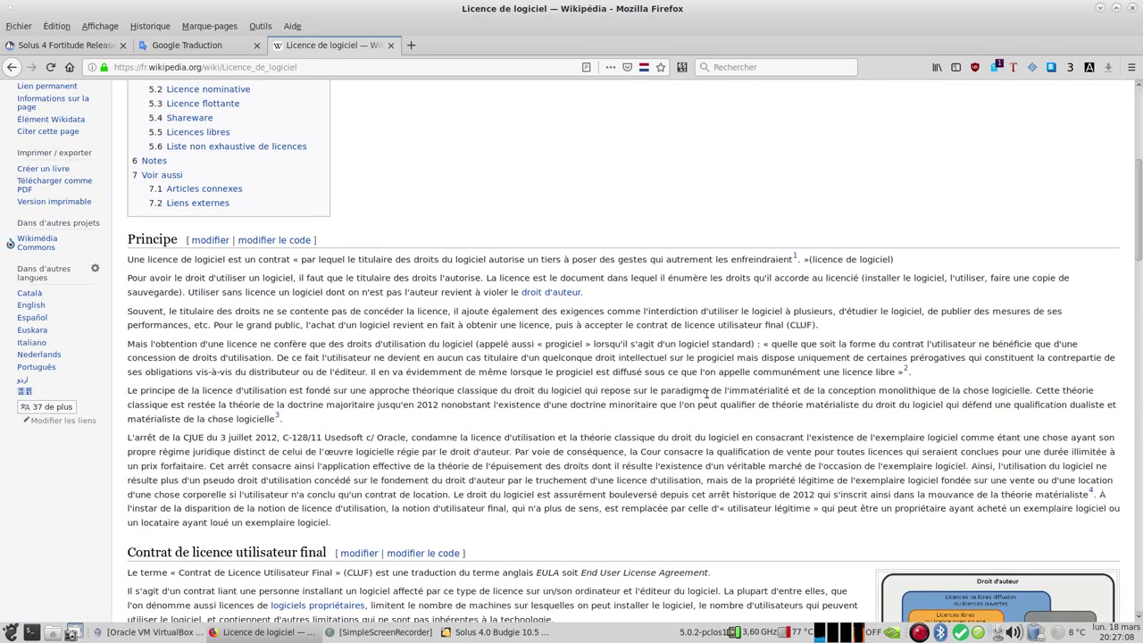
{"action": "scroll", "coordinate": [708, 394], "scroll_direction": "down", "scroll_amount": 4}
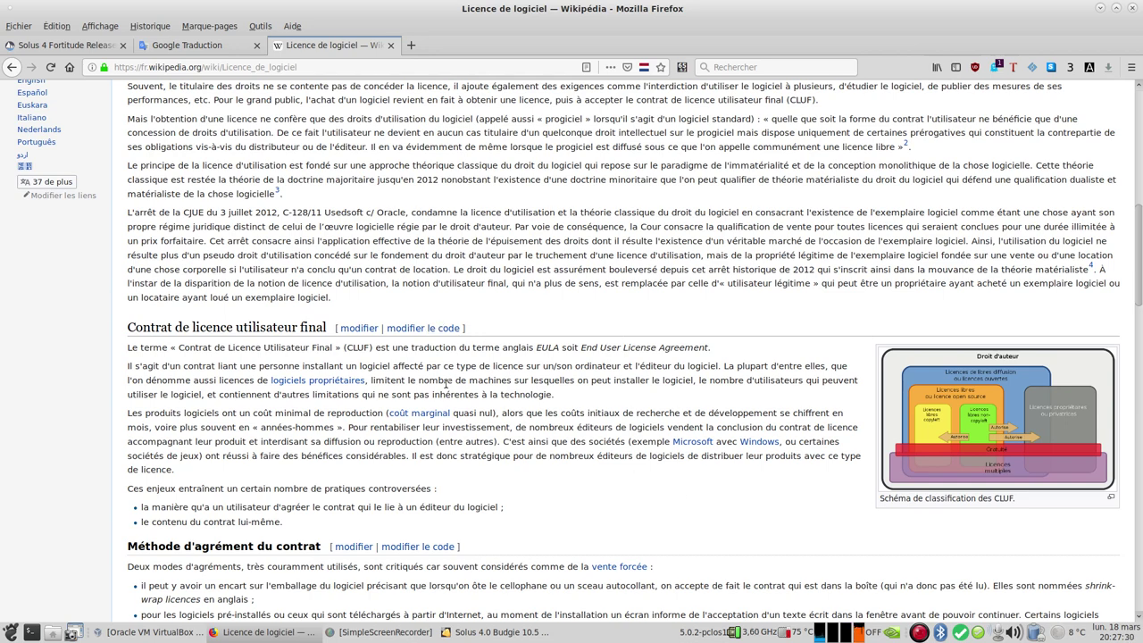
{"action": "scroll", "coordinate": [309, 167], "scroll_direction": "up", "scroll_amount": 5}
{"action": "left_click", "coordinate": [183, 45]}
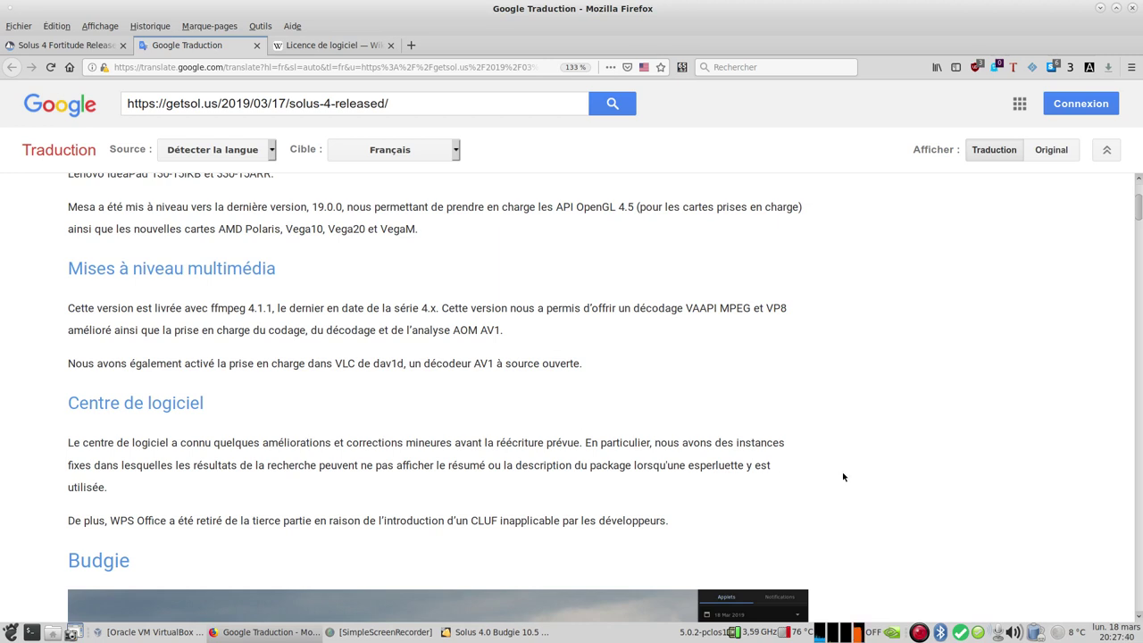
Step: Check the VirtualBox installer, reread the translated Centre de logiciel paragraph, then minimize Firefox
{"action": "left_click", "coordinate": [491, 635]}
{"action": "left_click", "coordinate": [479, 634]}
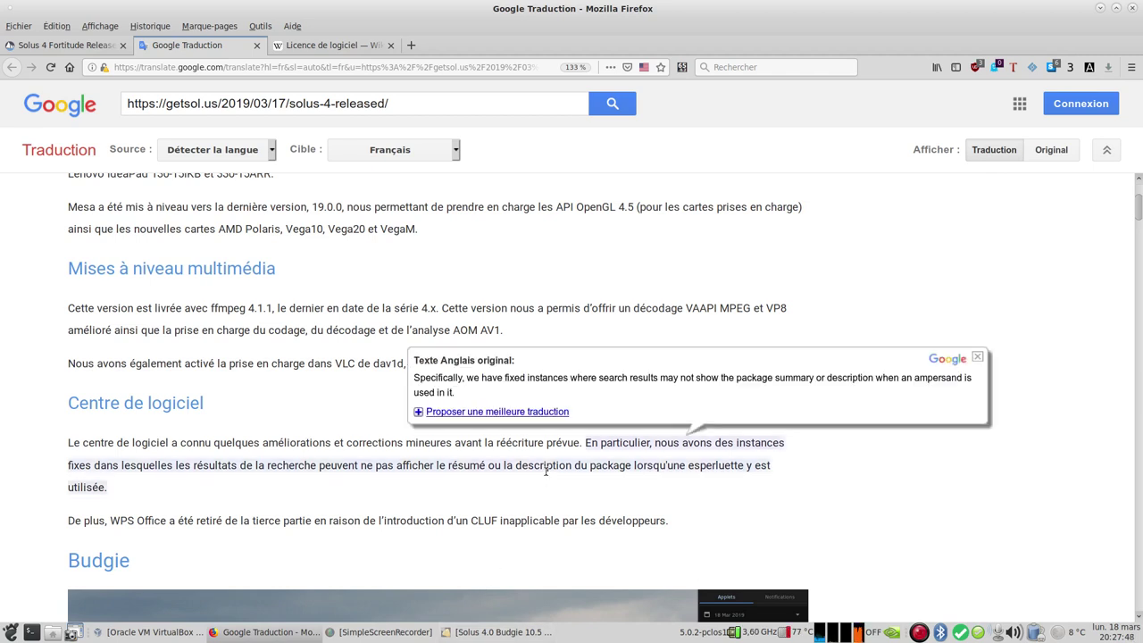
{"action": "scroll", "coordinate": [815, 466], "scroll_direction": "down", "scroll_amount": 4}
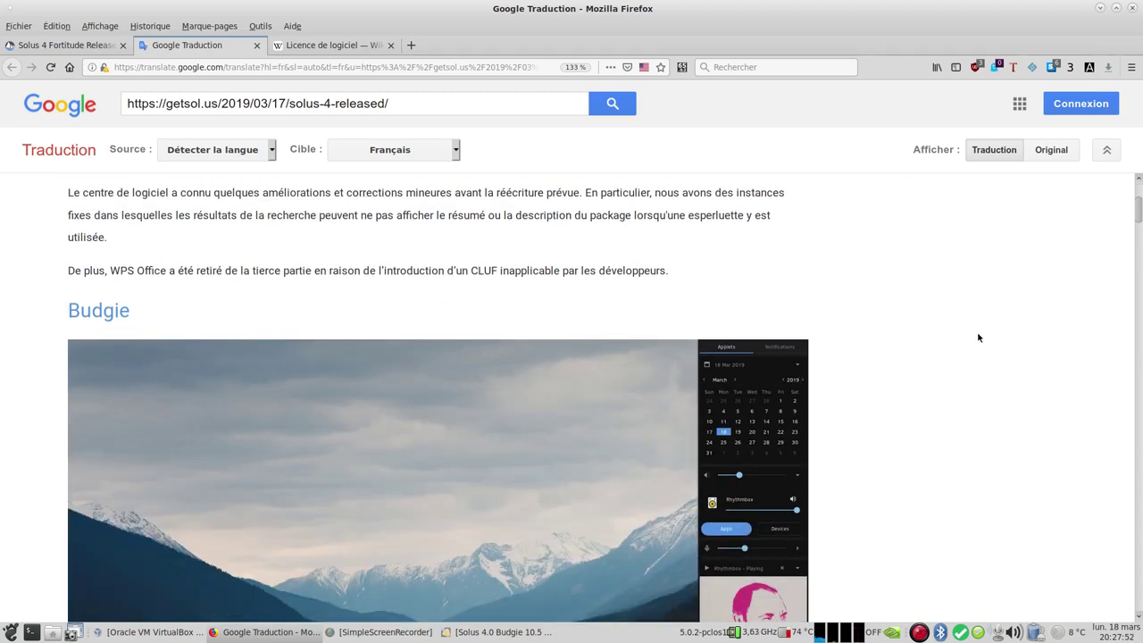
{"action": "scroll", "coordinate": [962, 343], "scroll_direction": "up", "scroll_amount": 2}
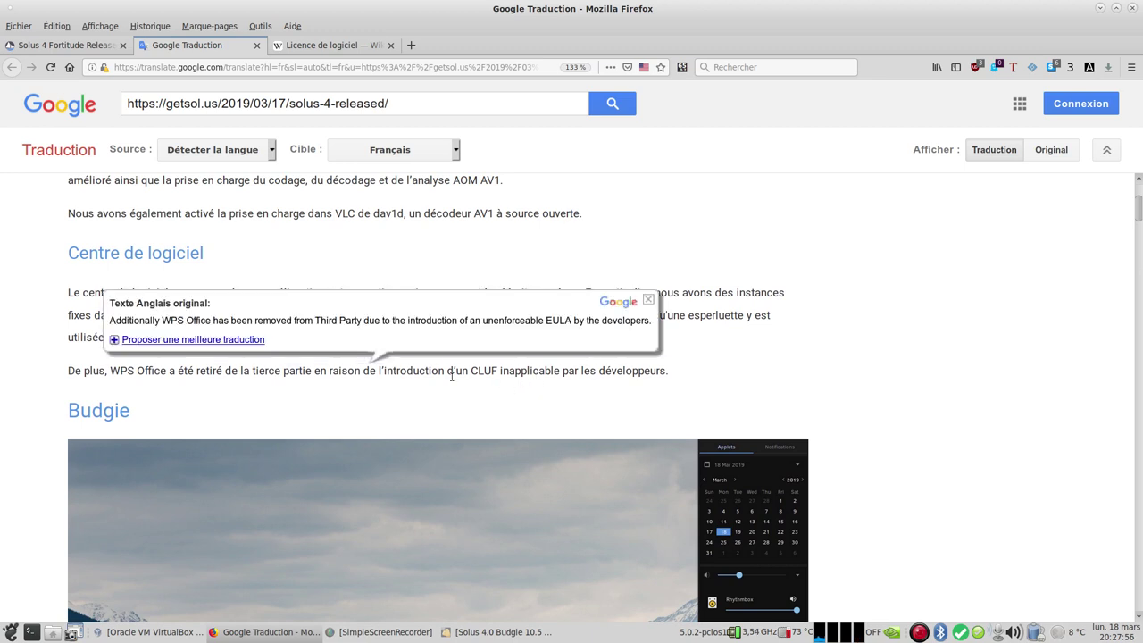
{"action": "mouse_move", "coordinate": [493, 372]}
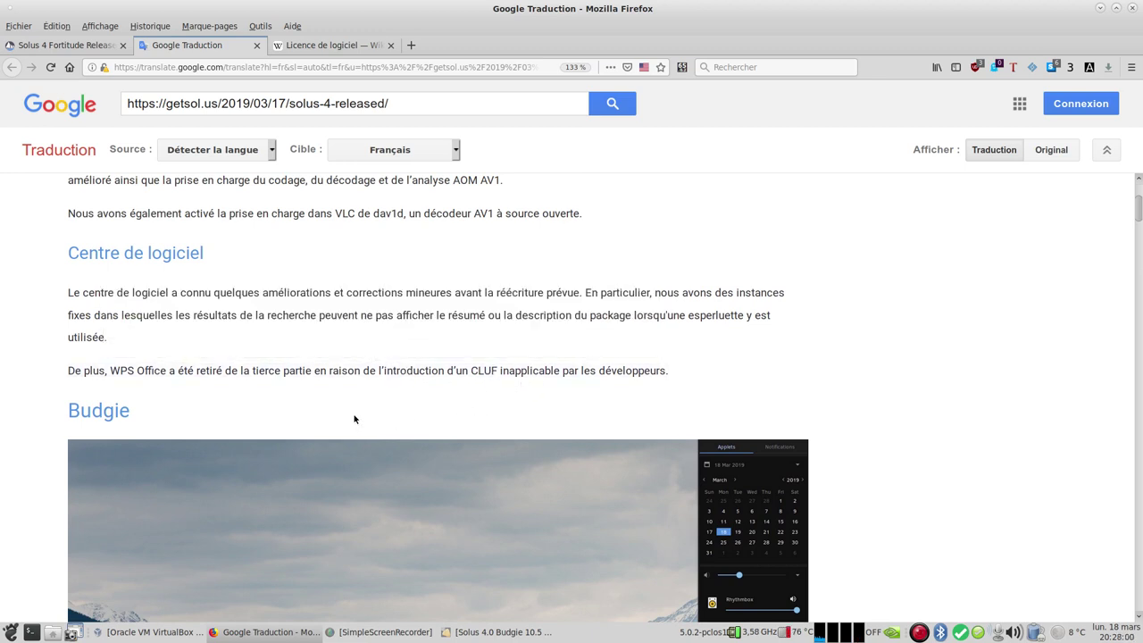
{"action": "left_click", "coordinate": [1102, 9]}
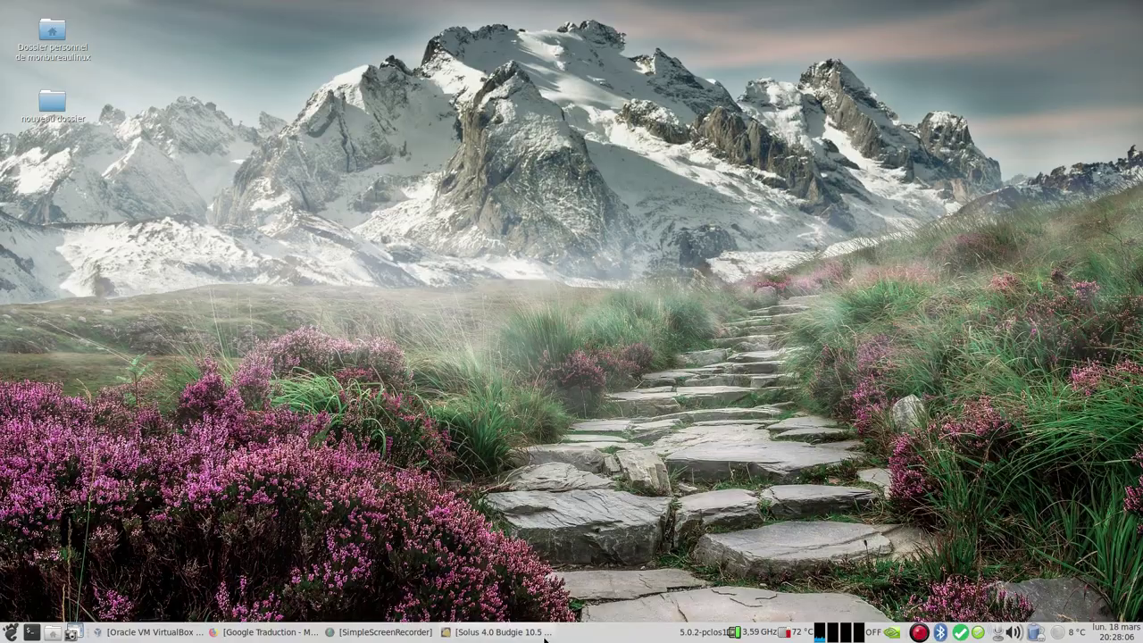
Step: Restore the Solus 4.0 Budgie VM window and wait until it reports 'Installation complete!'
{"action": "left_click", "coordinate": [491, 638]}
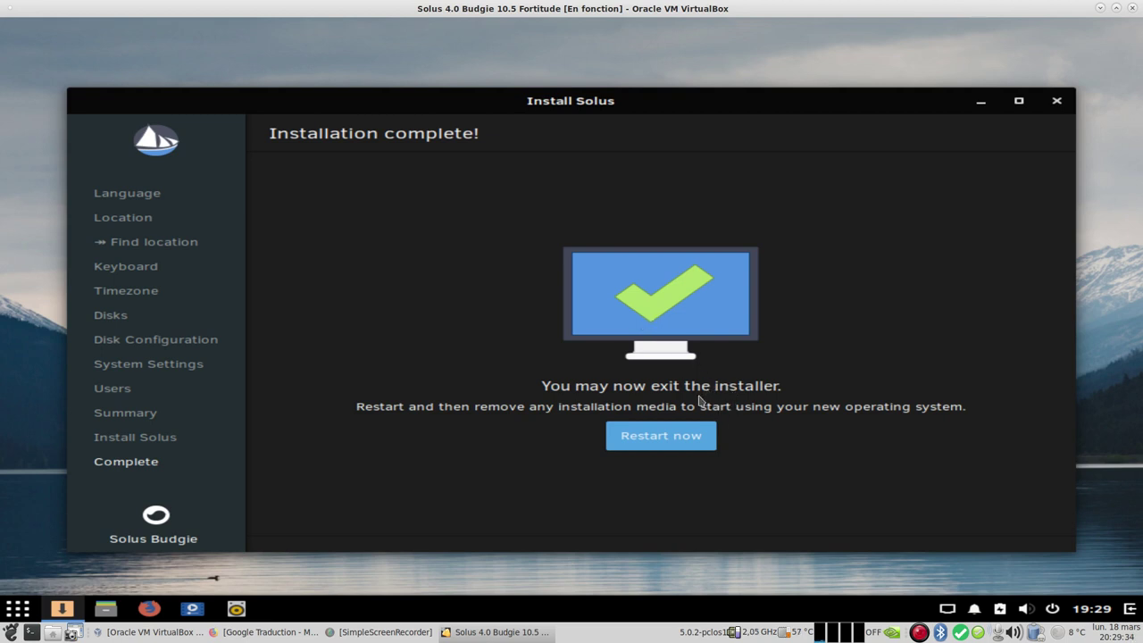
Step: Close the finished installer and restart the Solus VM from the session power menu
{"action": "left_click", "coordinate": [1057, 101]}
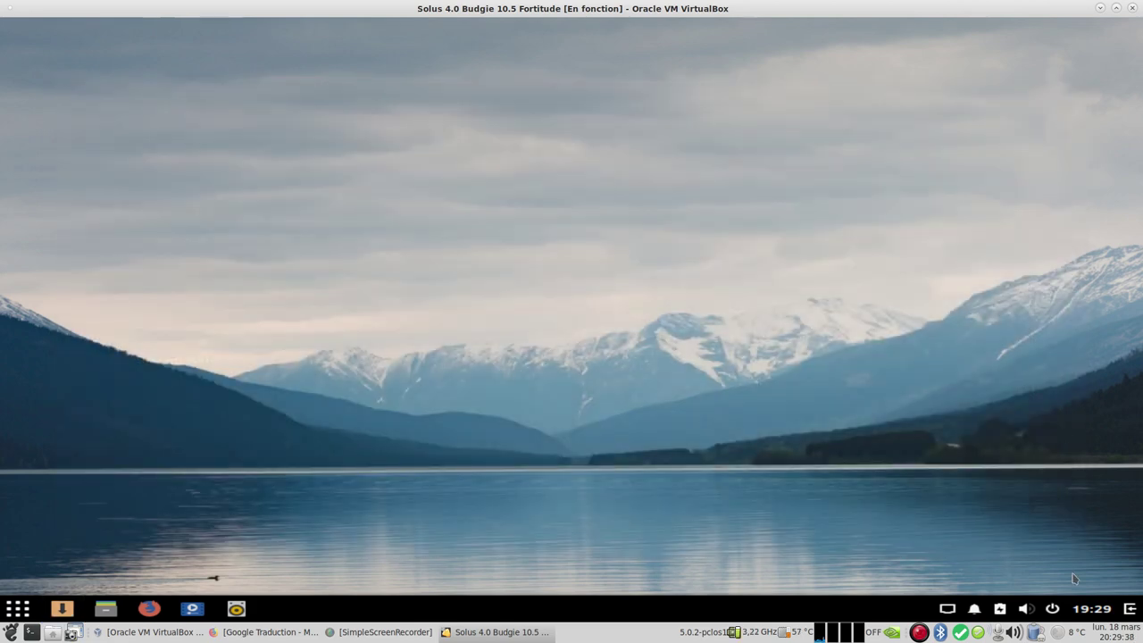
{"action": "left_click", "coordinate": [1054, 610]}
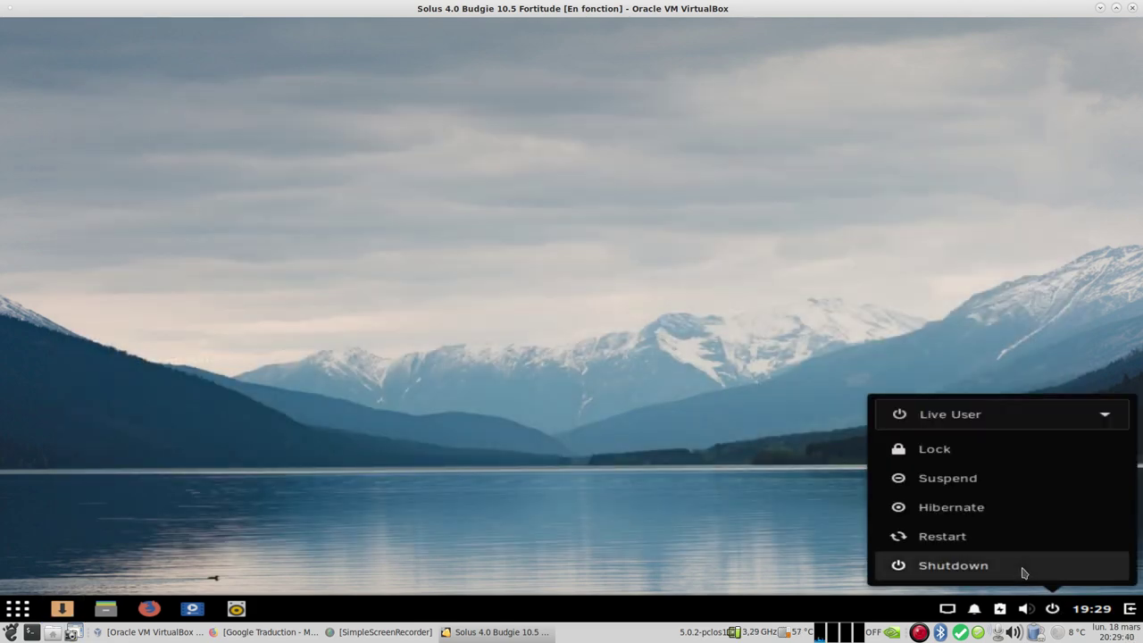
{"action": "left_click", "coordinate": [982, 542]}
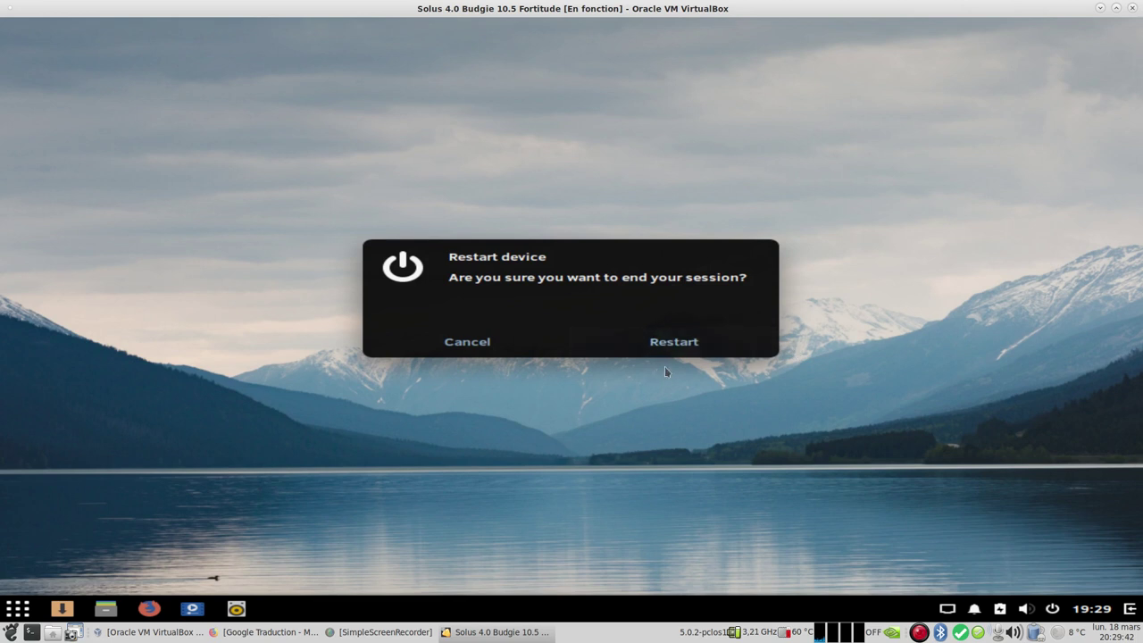
{"action": "left_click", "coordinate": [681, 343]}
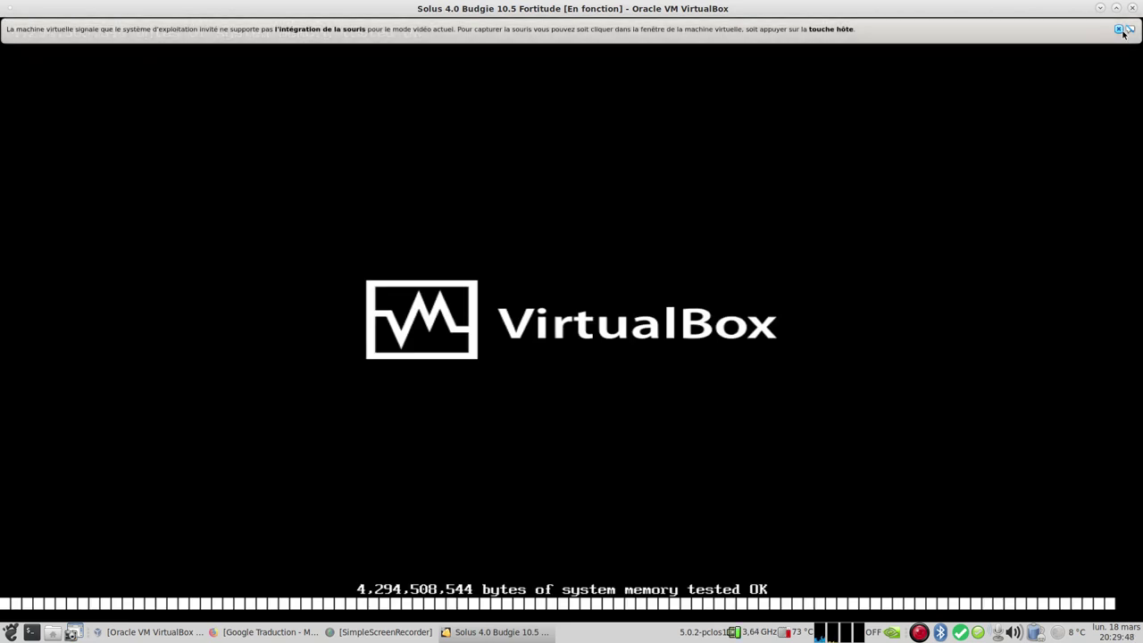
Step: Dismiss the mouse-integration notice and power off the Solus VM with 'Éteindre la machine'
{"action": "left_click", "coordinate": [1119, 28]}
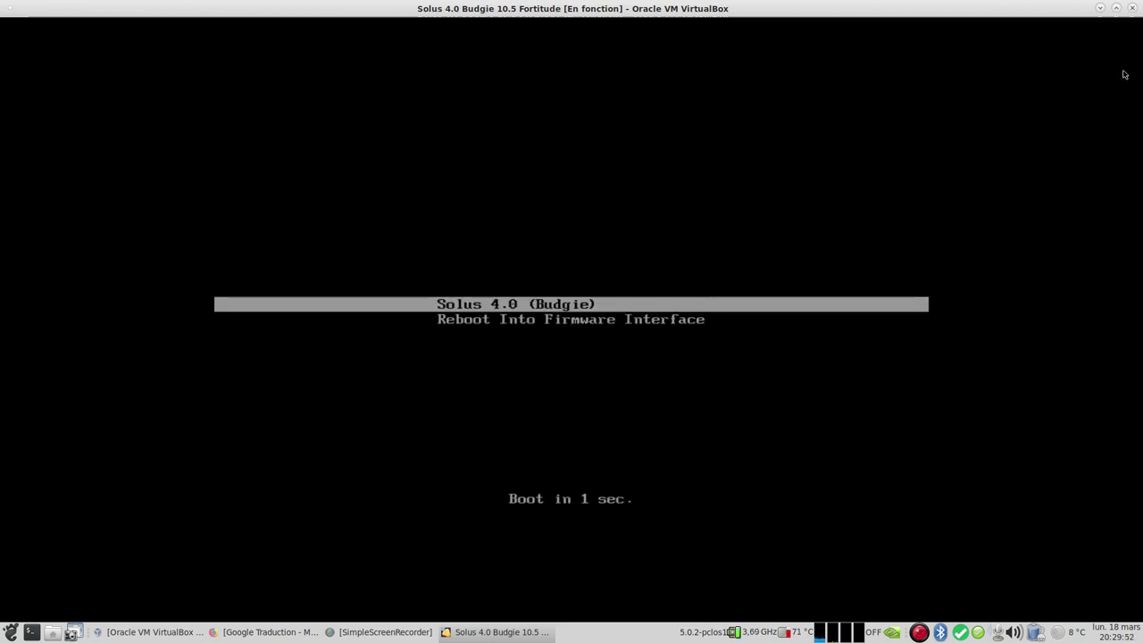
{"action": "left_click", "coordinate": [1133, 8]}
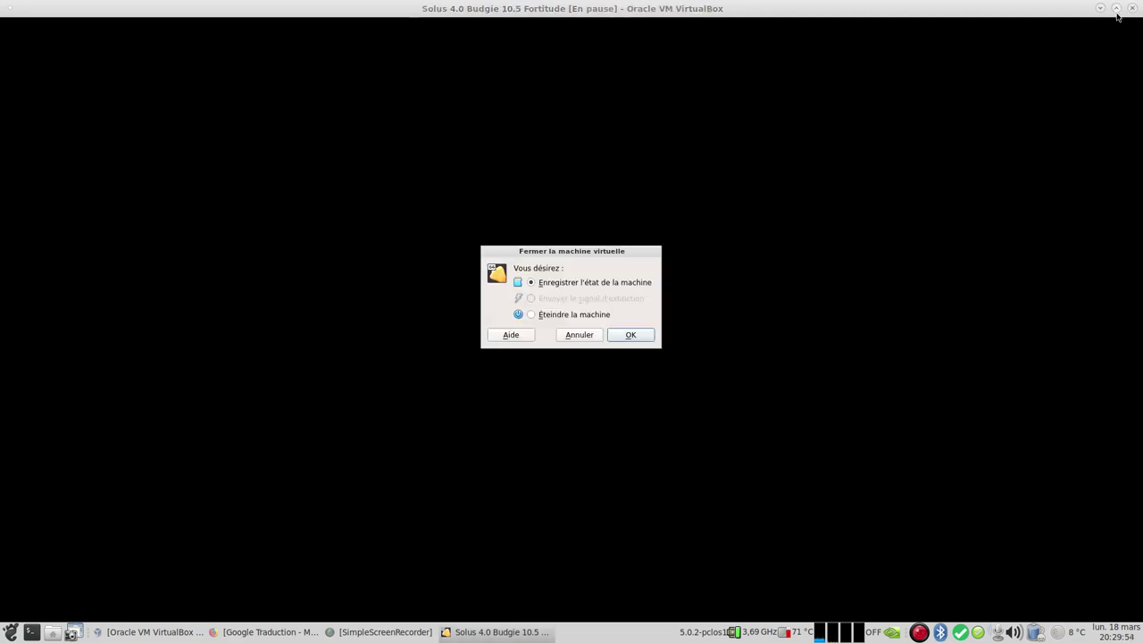
{"action": "left_click", "coordinate": [555, 314]}
{"action": "left_click", "coordinate": [637, 336]}
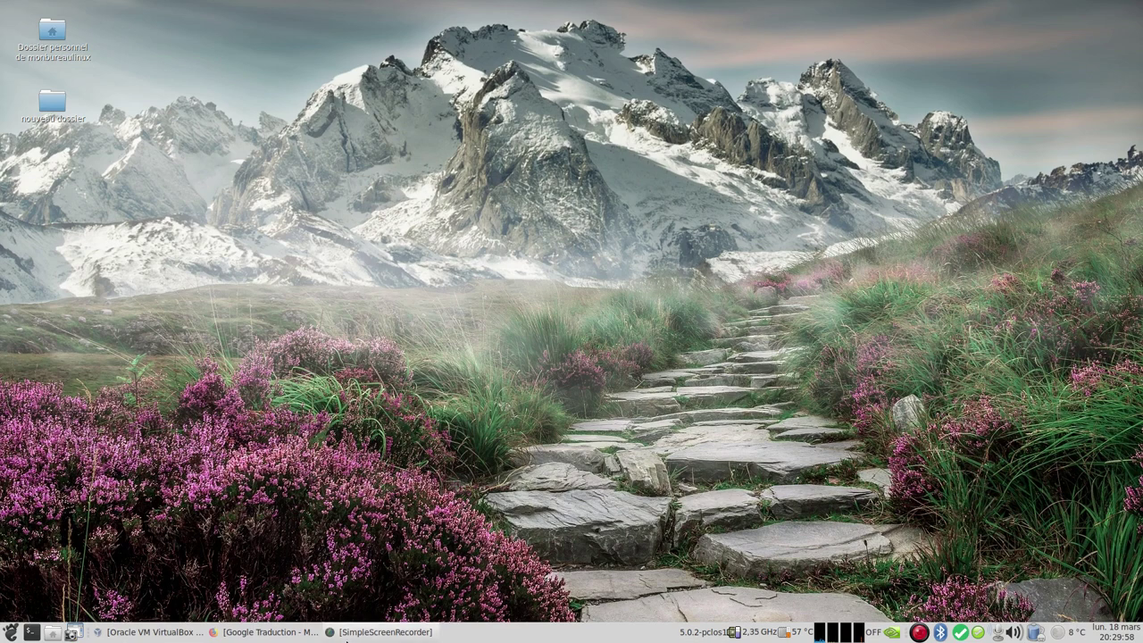
Step: Remove the Solus-4.0-Budgie.iso optical drive in the VM's Stockage settings, keeping the 25,00 Gio VDI, and start it
{"action": "left_click", "coordinate": [148, 631]}
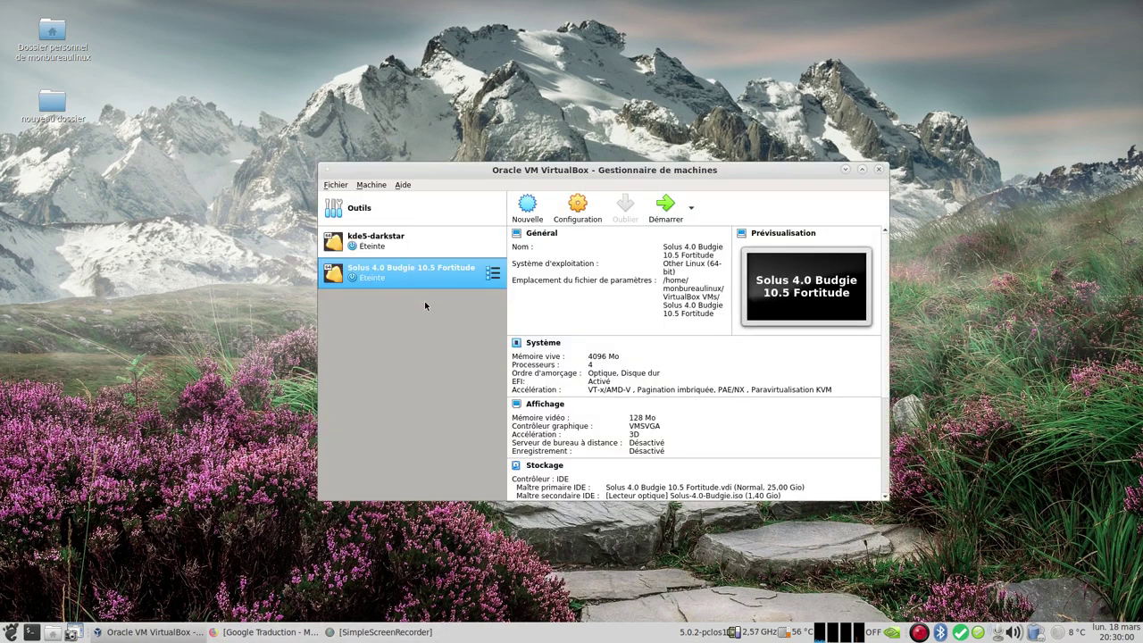
{"action": "left_click", "coordinate": [582, 208]}
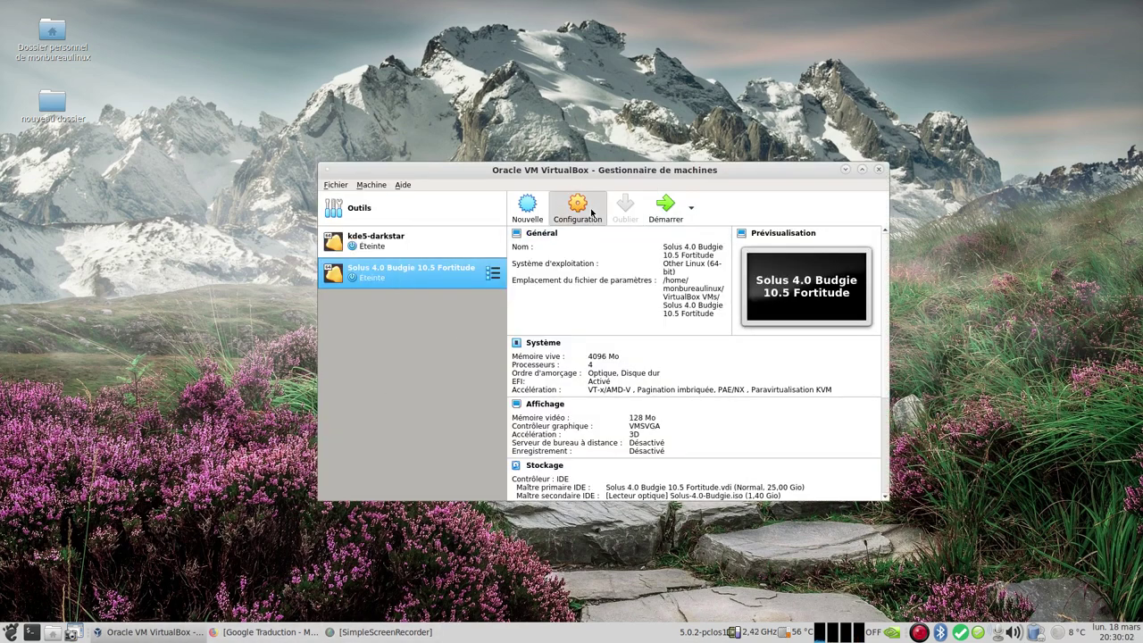
{"action": "left_click", "coordinate": [411, 257]}
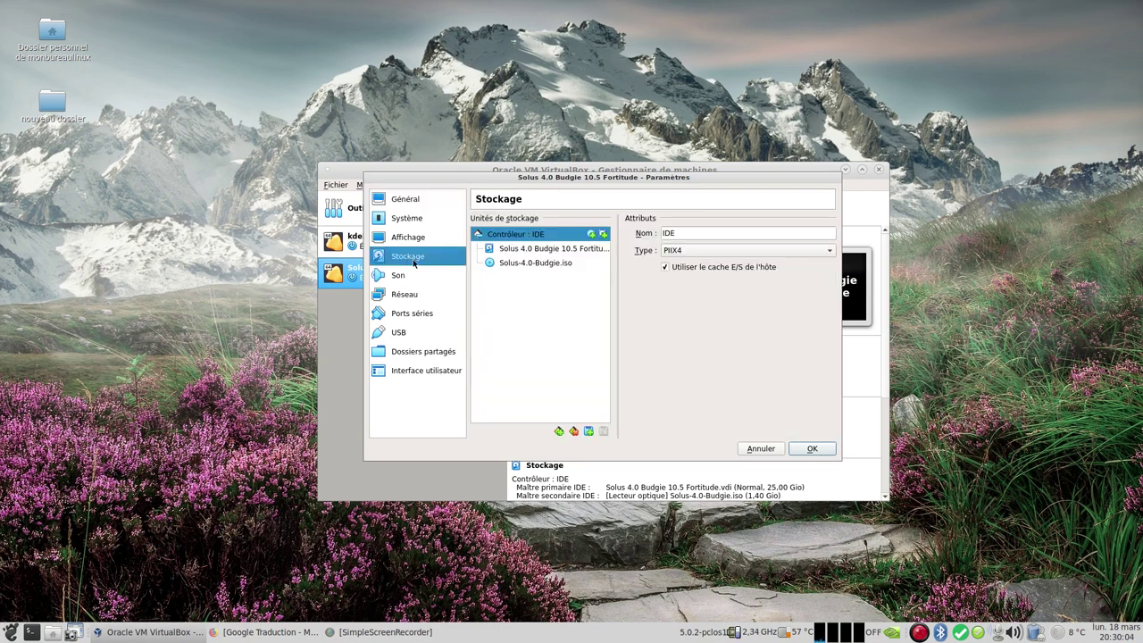
{"action": "left_click", "coordinate": [550, 264]}
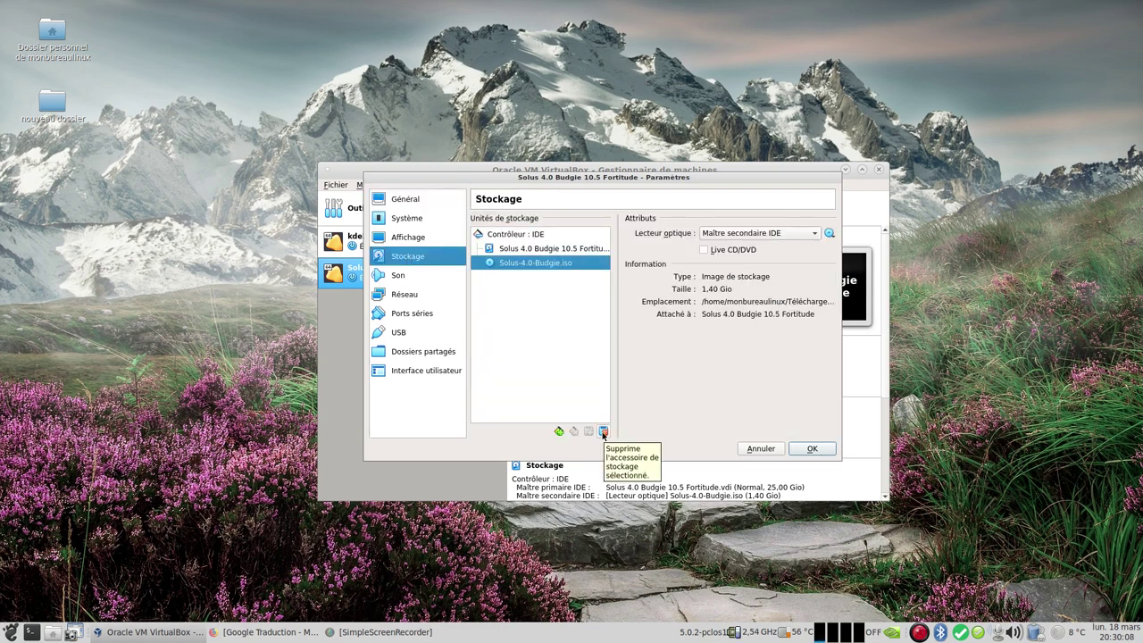
{"action": "left_click", "coordinate": [603, 432]}
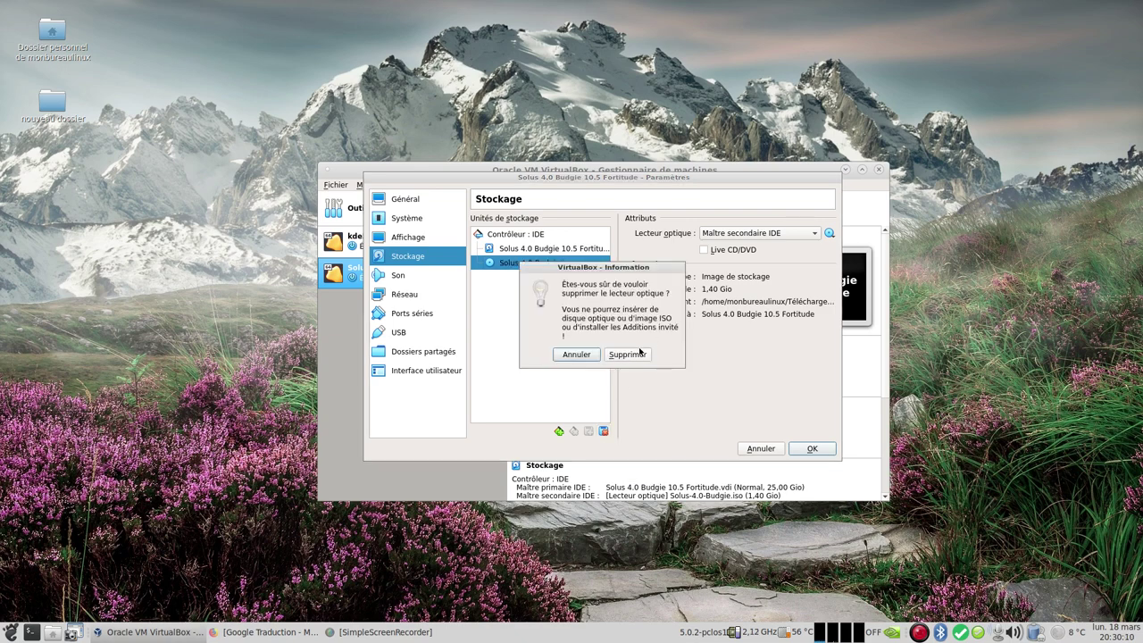
{"action": "left_click", "coordinate": [635, 359]}
{"action": "left_click", "coordinate": [809, 449]}
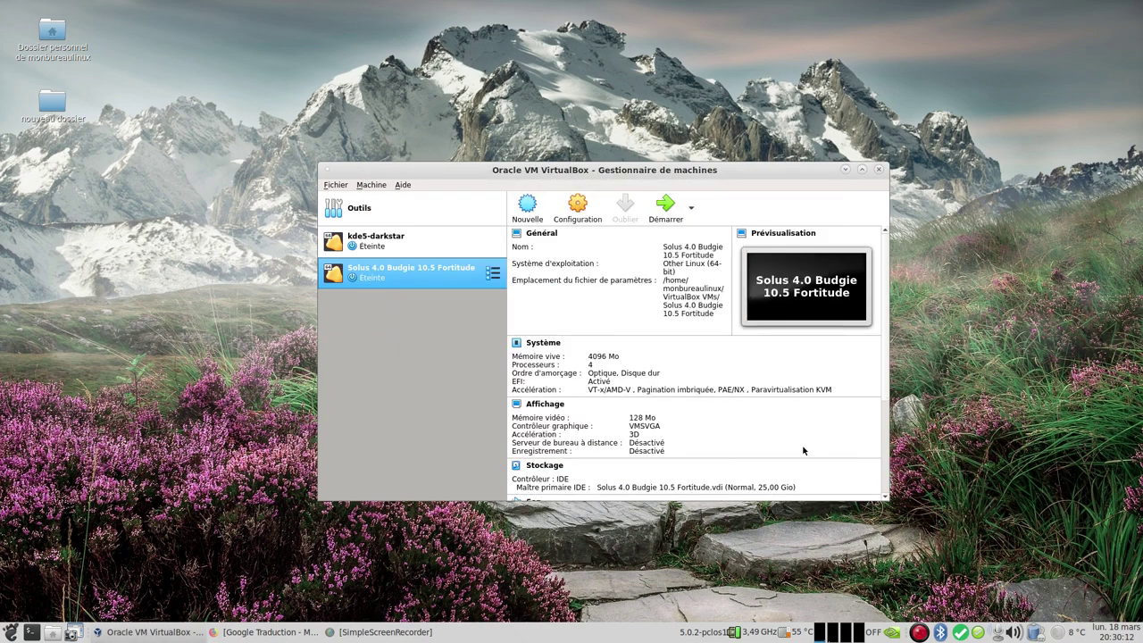
{"action": "left_click", "coordinate": [666, 212]}
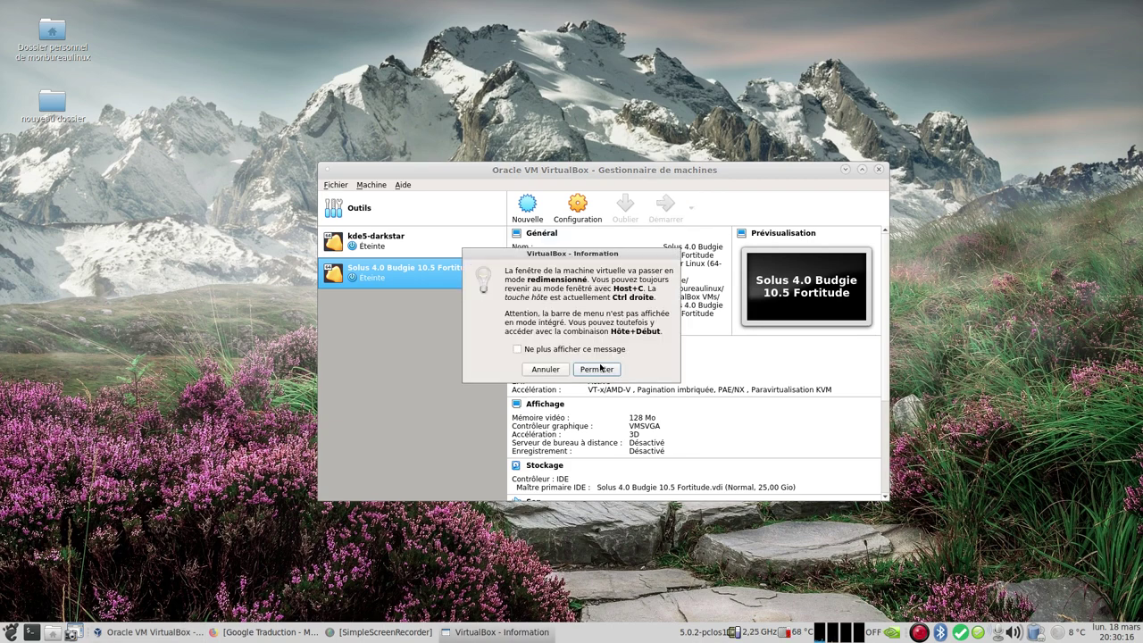
Step: Accept the display switch, close both notification bars, and log in with the user's password
{"action": "left_click", "coordinate": [597, 368]}
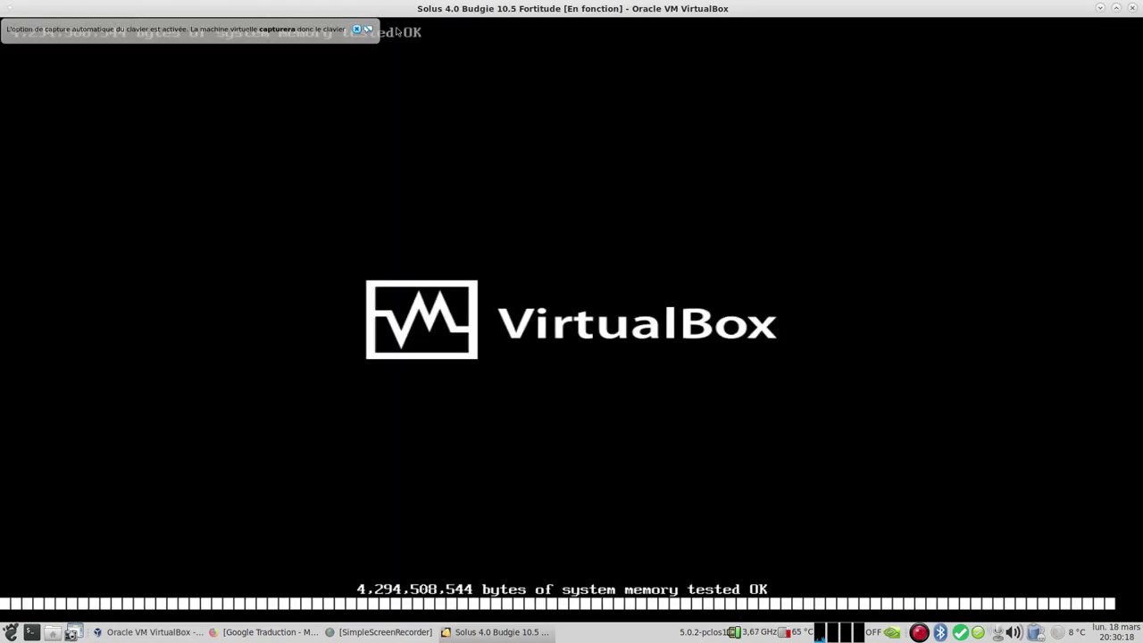
{"action": "left_click", "coordinate": [355, 29]}
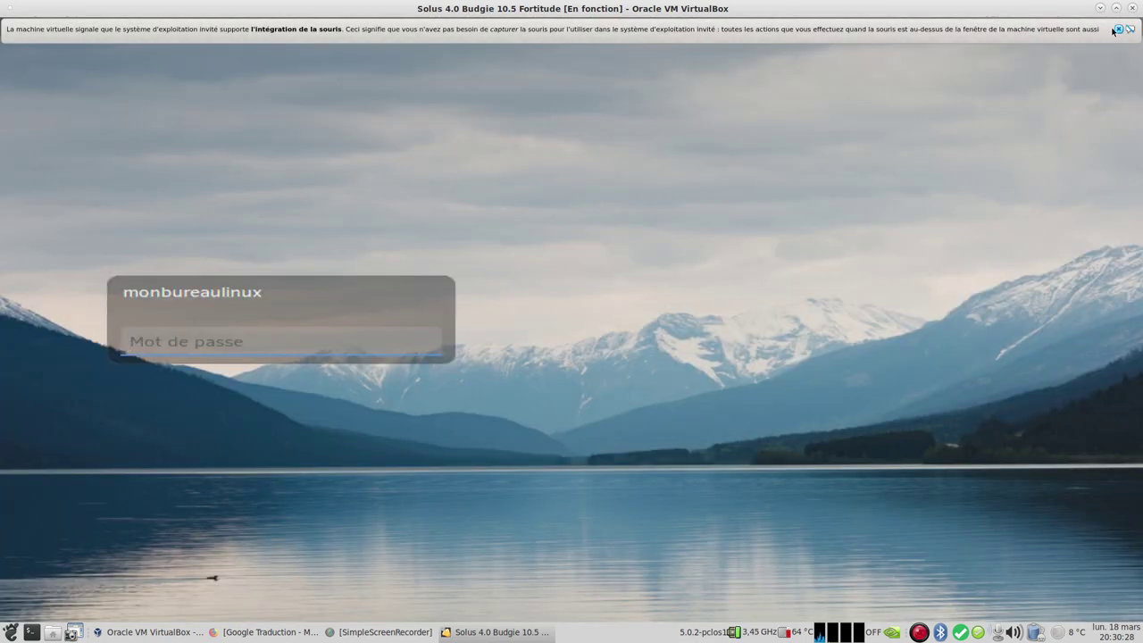
{"action": "left_click", "coordinate": [1117, 31]}
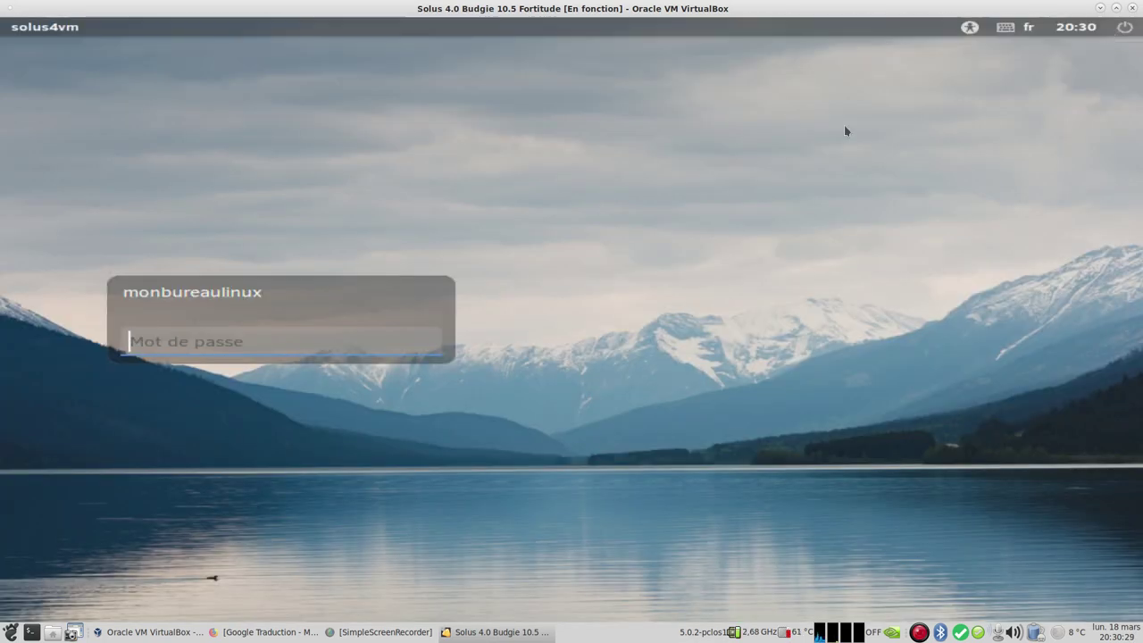
{"action": "left_click", "coordinate": [225, 342]}
{"action": "type", "text": "****"}
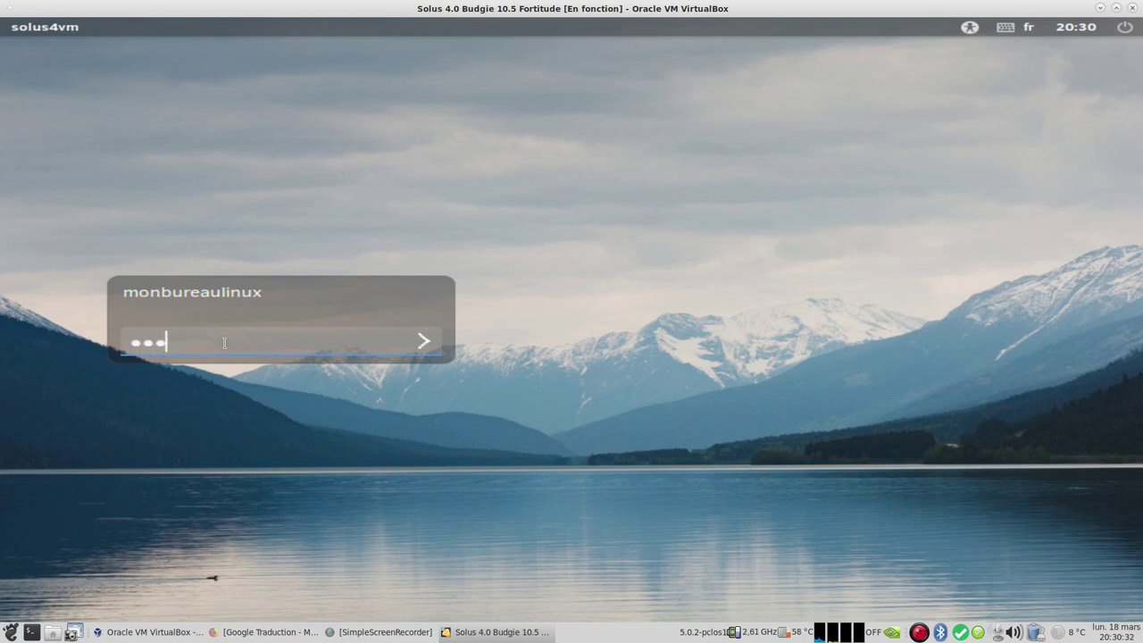
{"action": "type", "text": "****"}
{"action": "key", "text": "Return"}
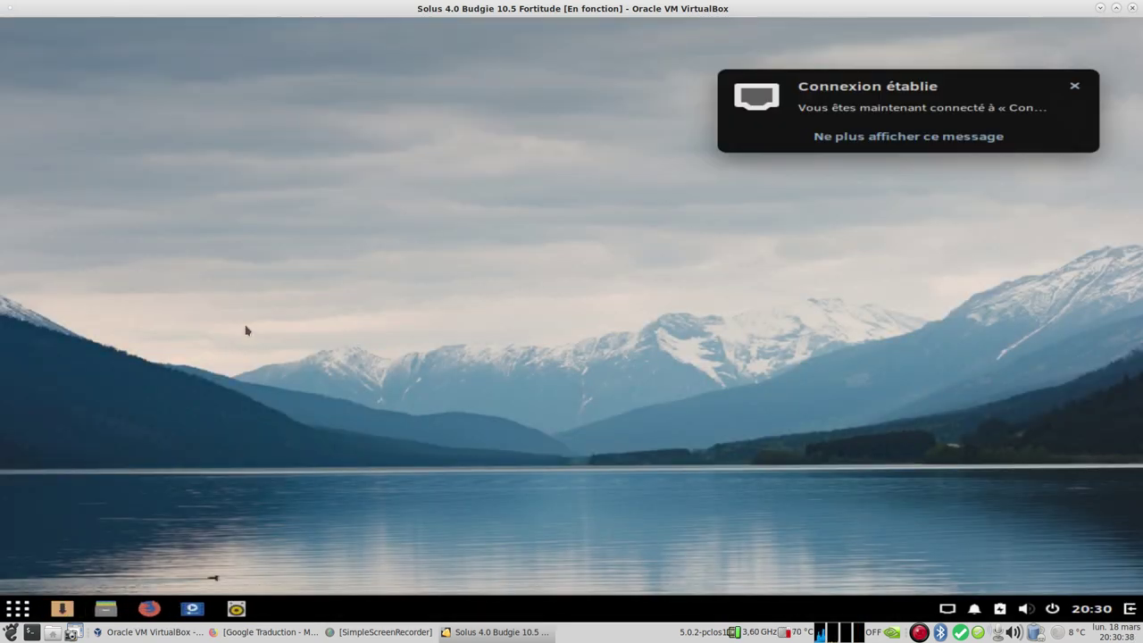
Step: Dismiss the connection notice and launch LibreOffice Writer from the Bureautique menu
{"action": "left_click", "coordinate": [1074, 86]}
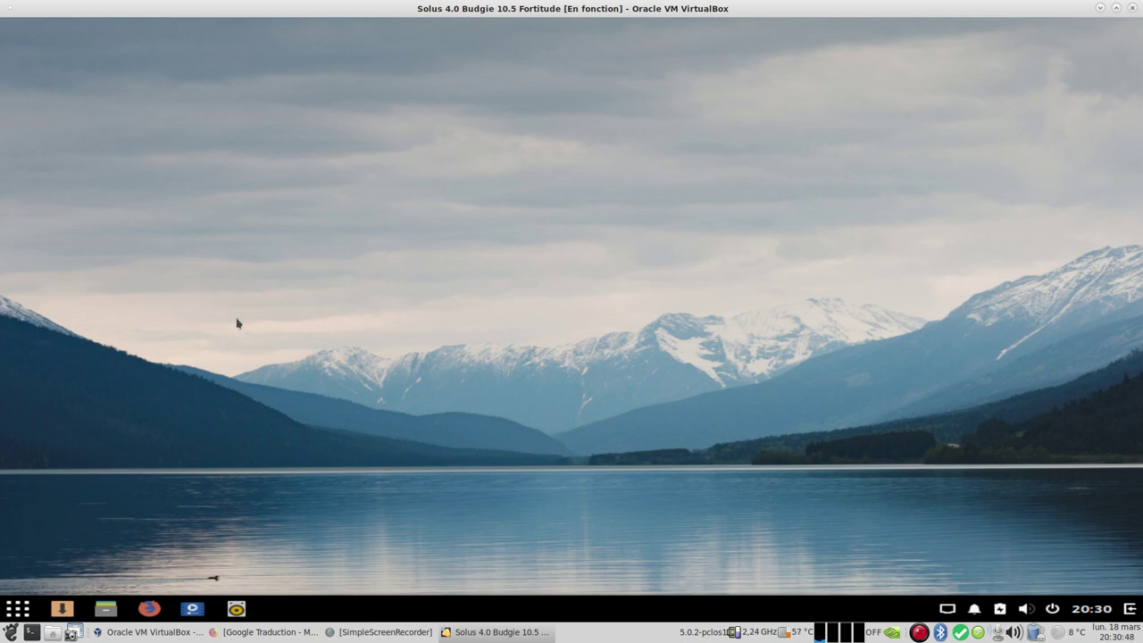
{"action": "left_click", "coordinate": [14, 611]}
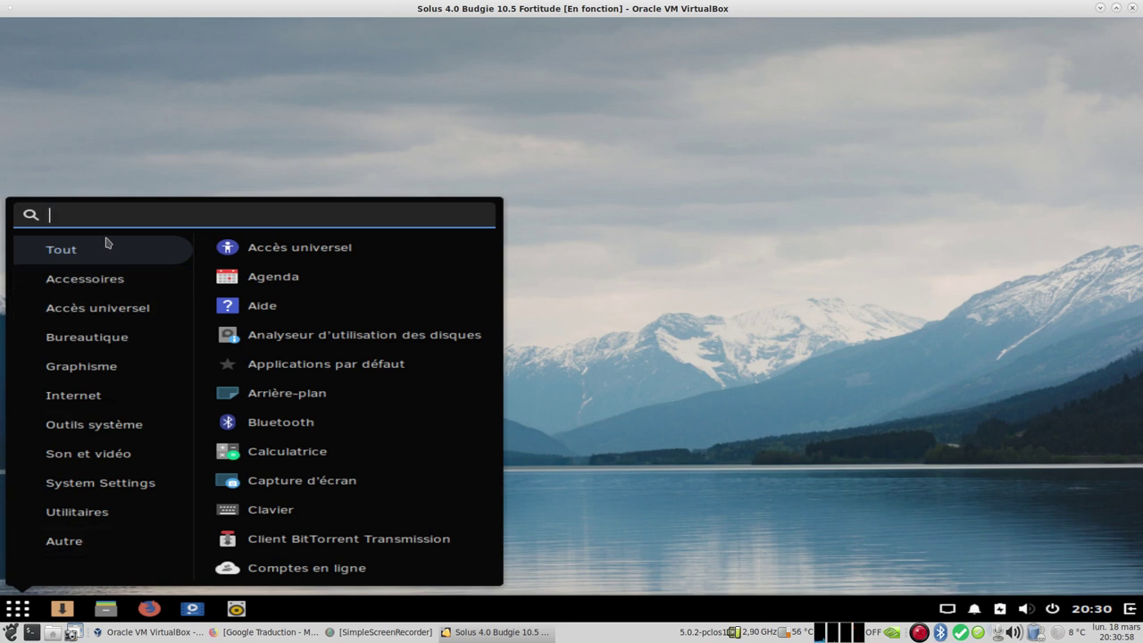
{"action": "left_click", "coordinate": [102, 279]}
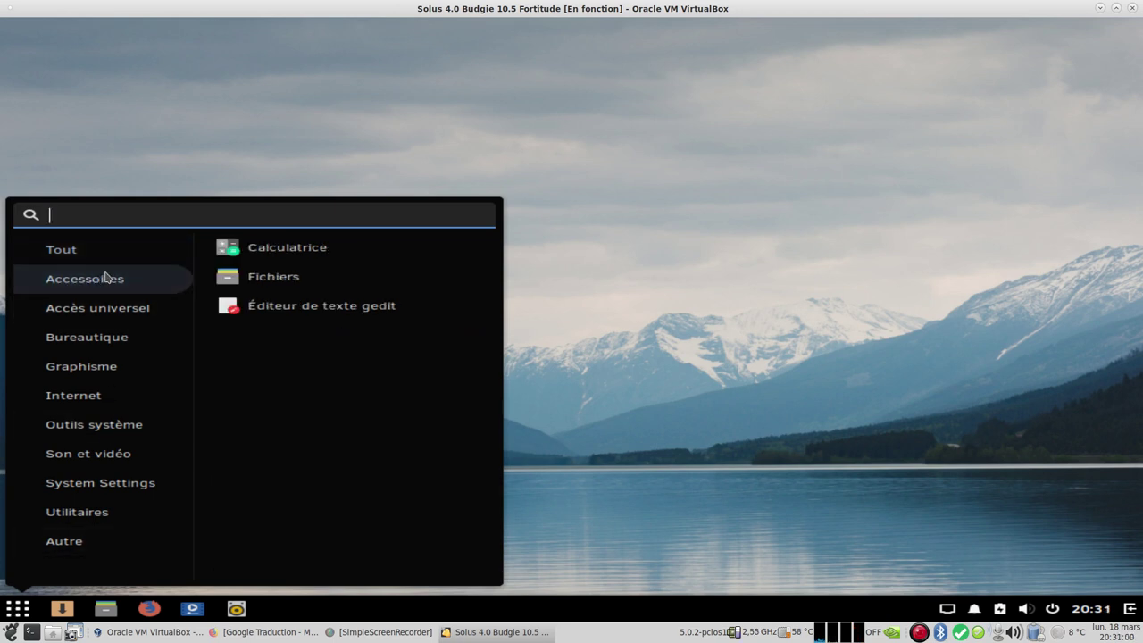
{"action": "left_click", "coordinate": [97, 313]}
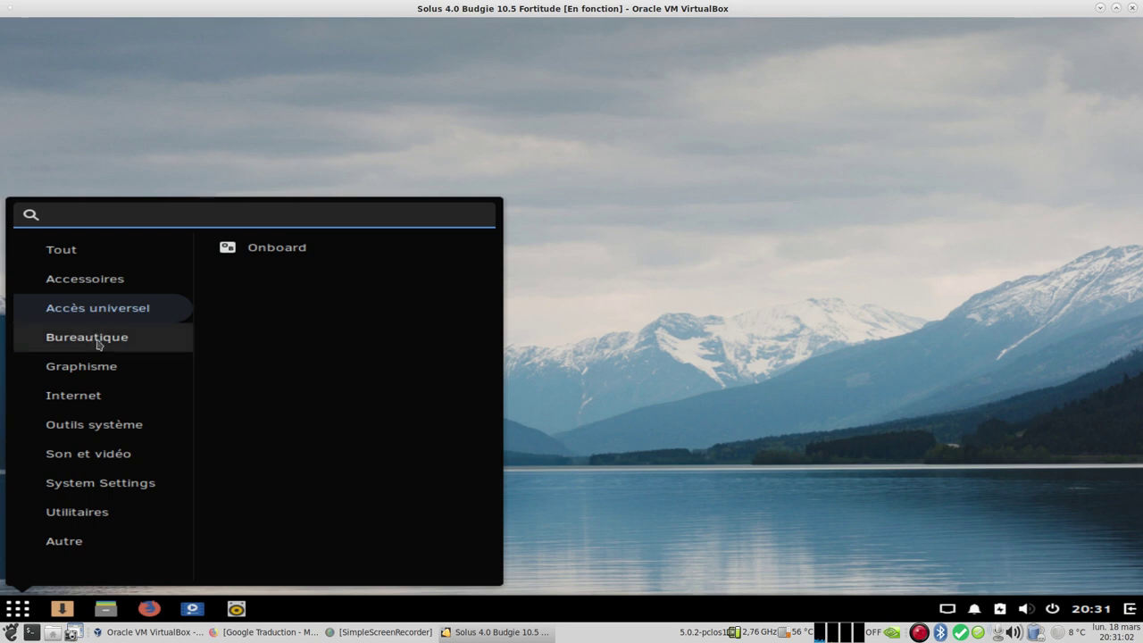
{"action": "left_click", "coordinate": [100, 339]}
{"action": "left_click", "coordinate": [304, 395]}
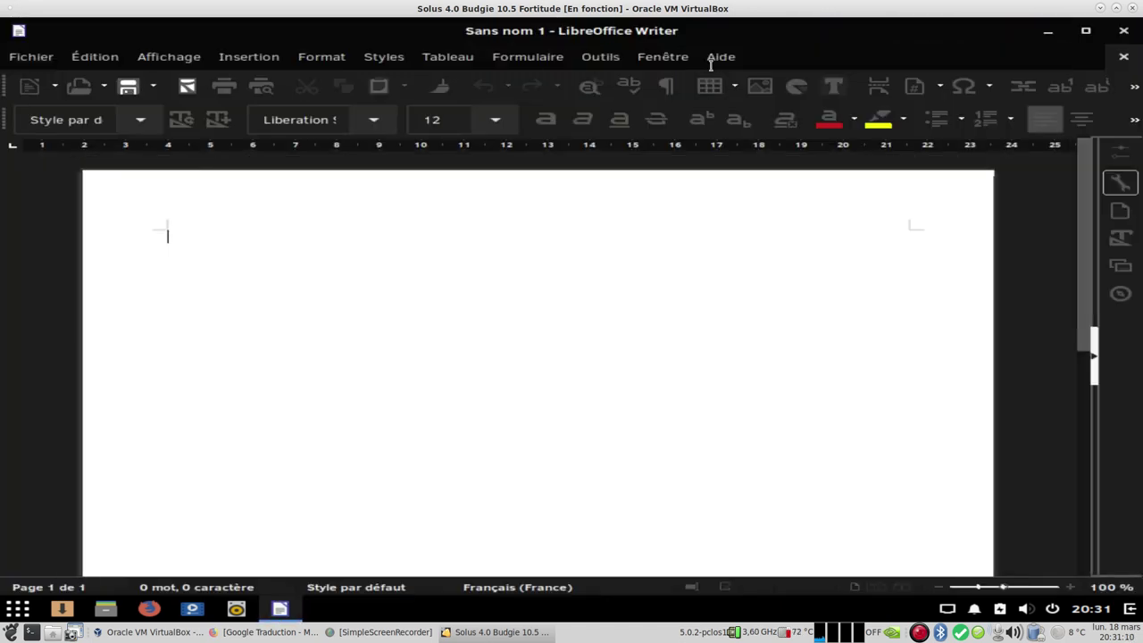
Step: Confirm LibreOffice version 6.2.1.2 in the About dialog, then close Writer
{"action": "left_click", "coordinate": [717, 59]}
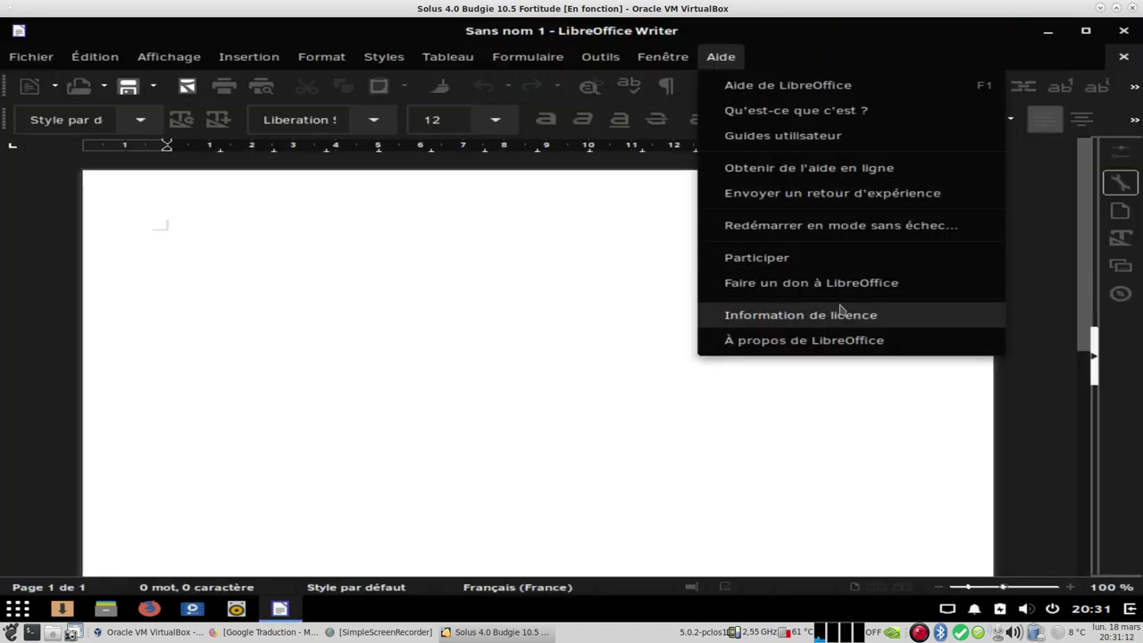
{"action": "left_click", "coordinate": [857, 342]}
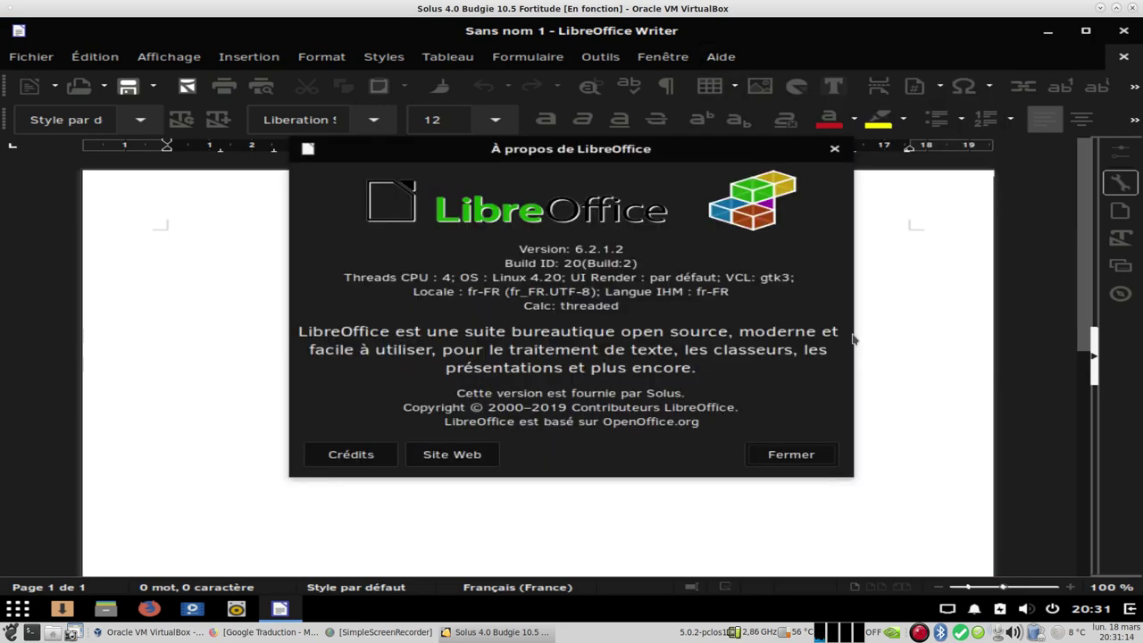
{"action": "left_click", "coordinate": [791, 455]}
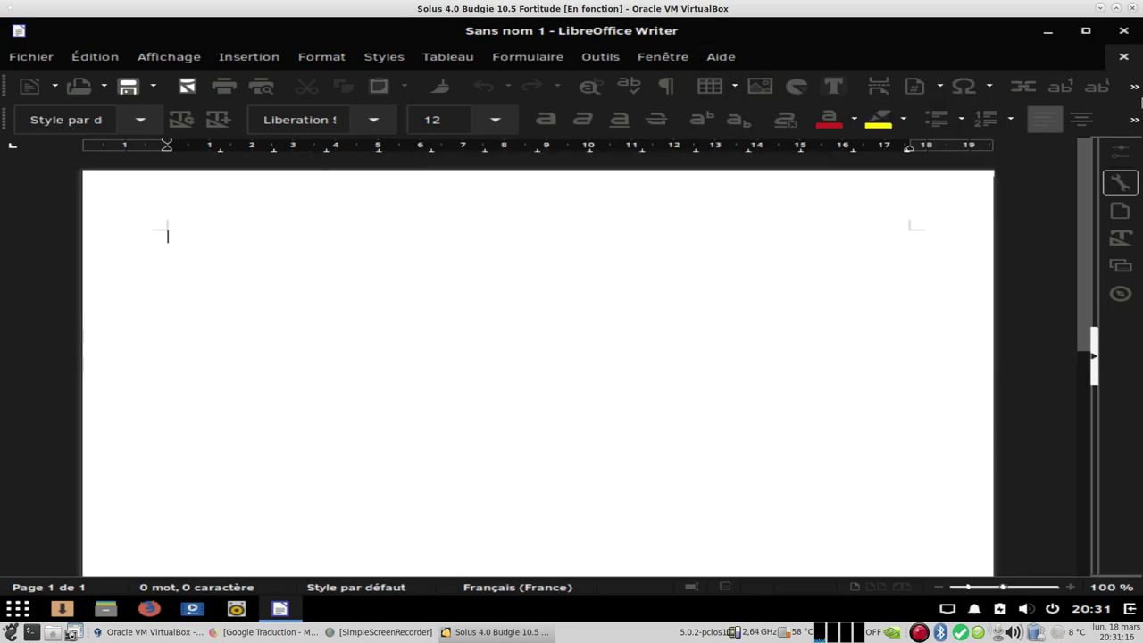
{"action": "left_click", "coordinate": [1123, 32]}
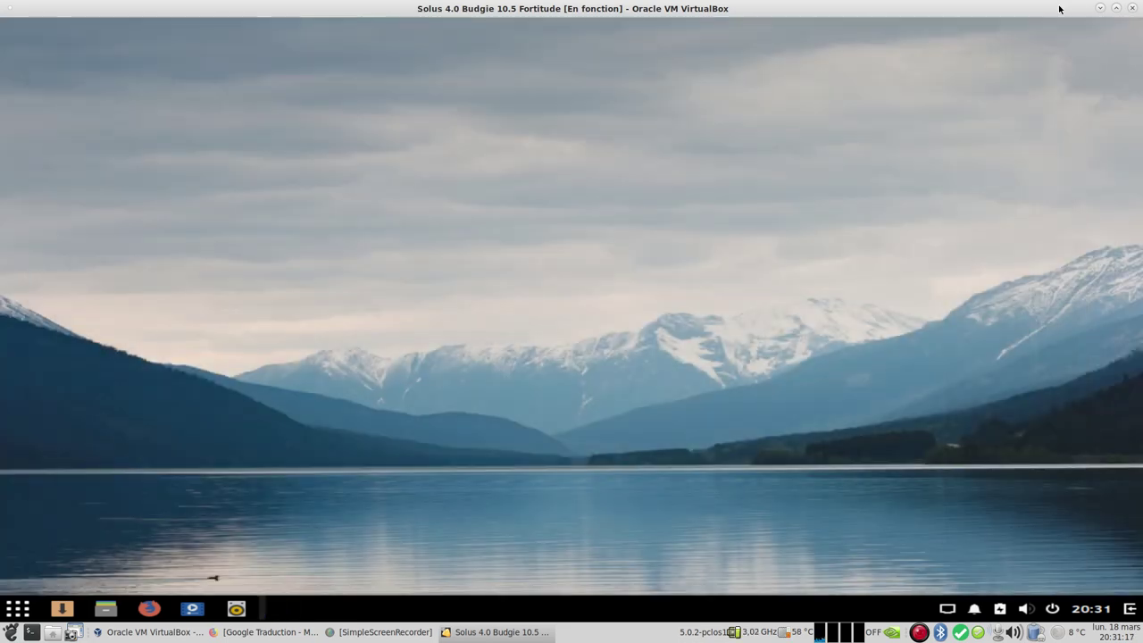
Step: Launch Firefox from the Internet applications menu
{"action": "left_click", "coordinate": [13, 612]}
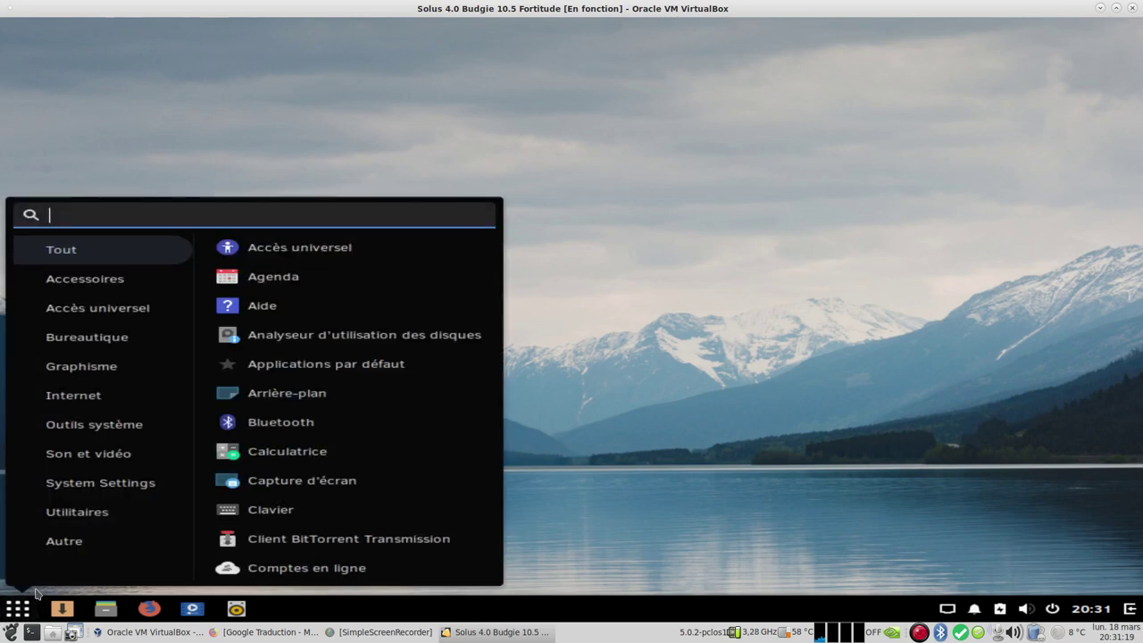
{"action": "left_click", "coordinate": [113, 366]}
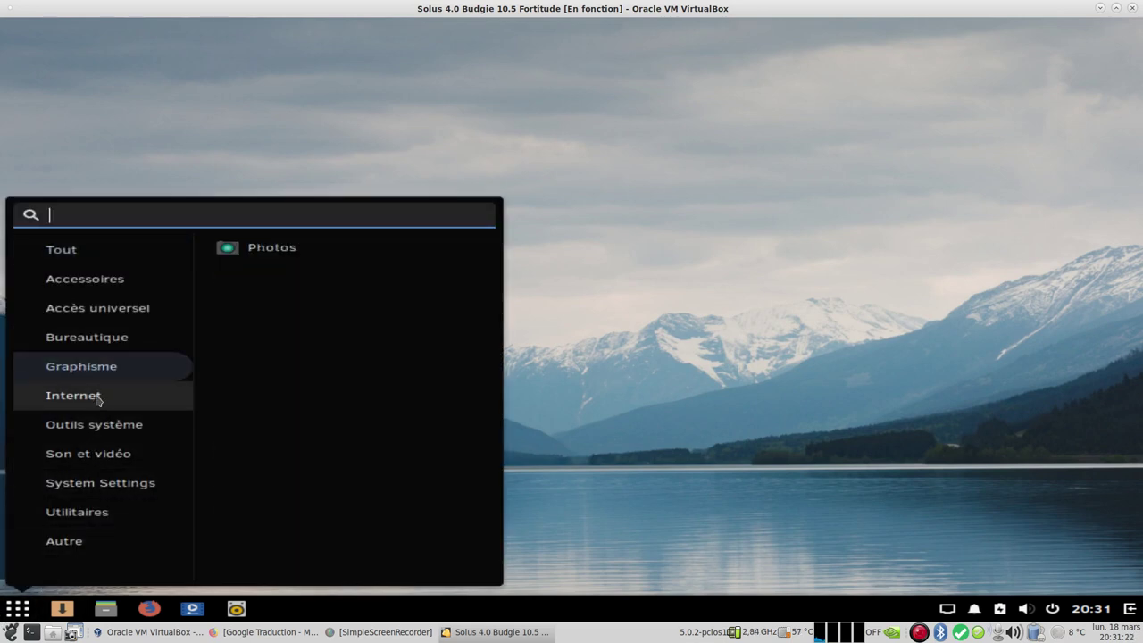
{"action": "left_click", "coordinate": [98, 404]}
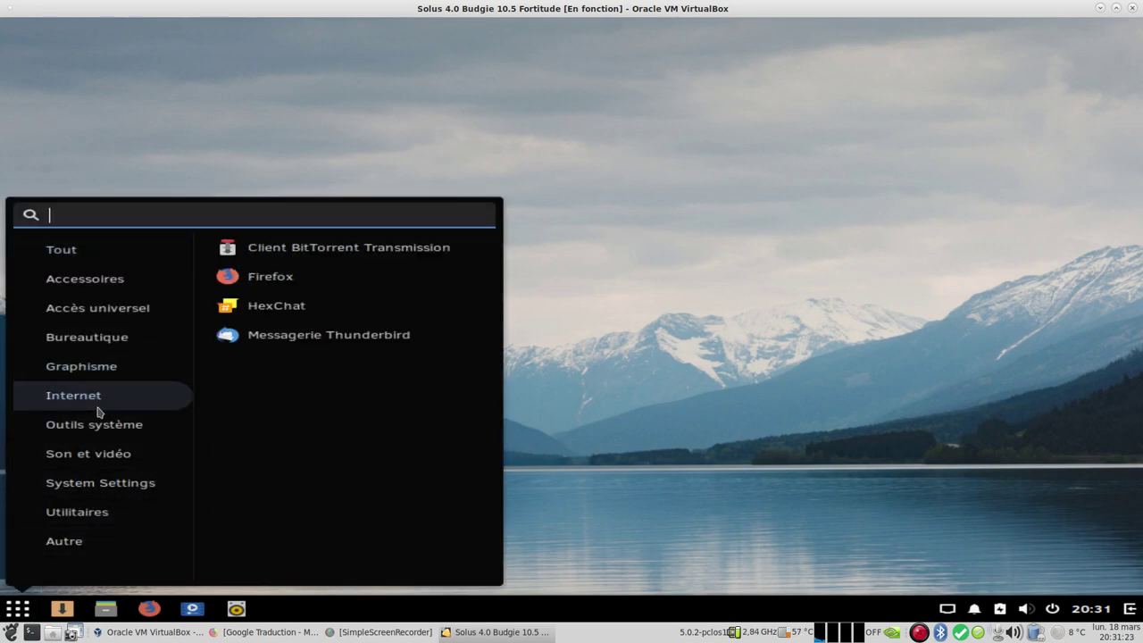
{"action": "left_click", "coordinate": [269, 273]}
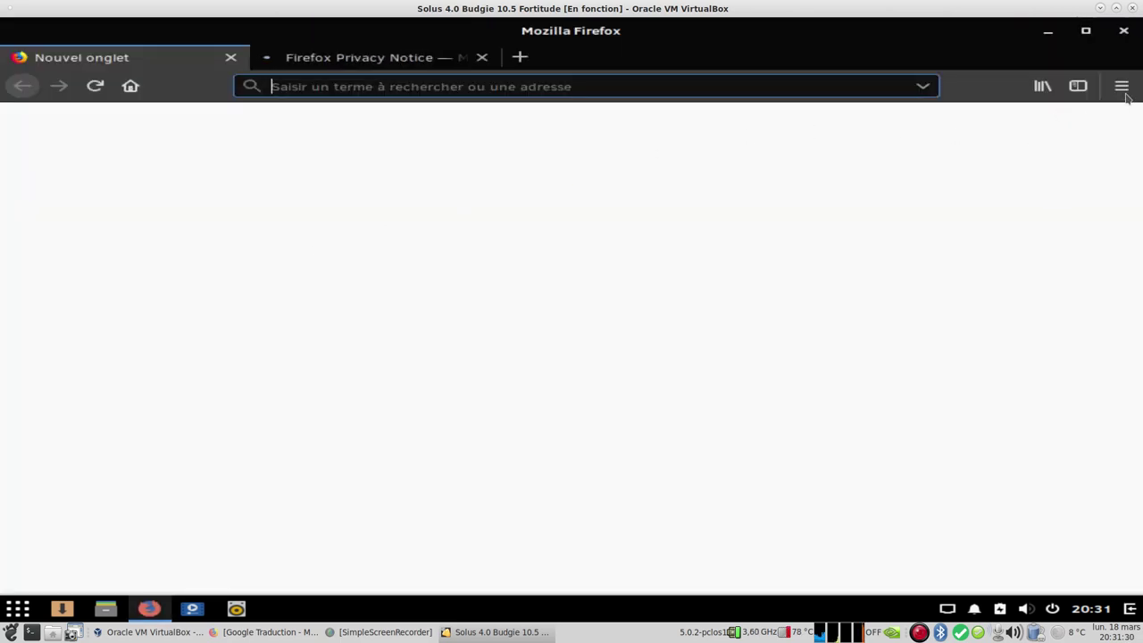
Step: Check Firefox Quantum 65.0.1 (64 bits) in the About dialog, then quit, closing both tabs
{"action": "left_click", "coordinate": [1122, 86]}
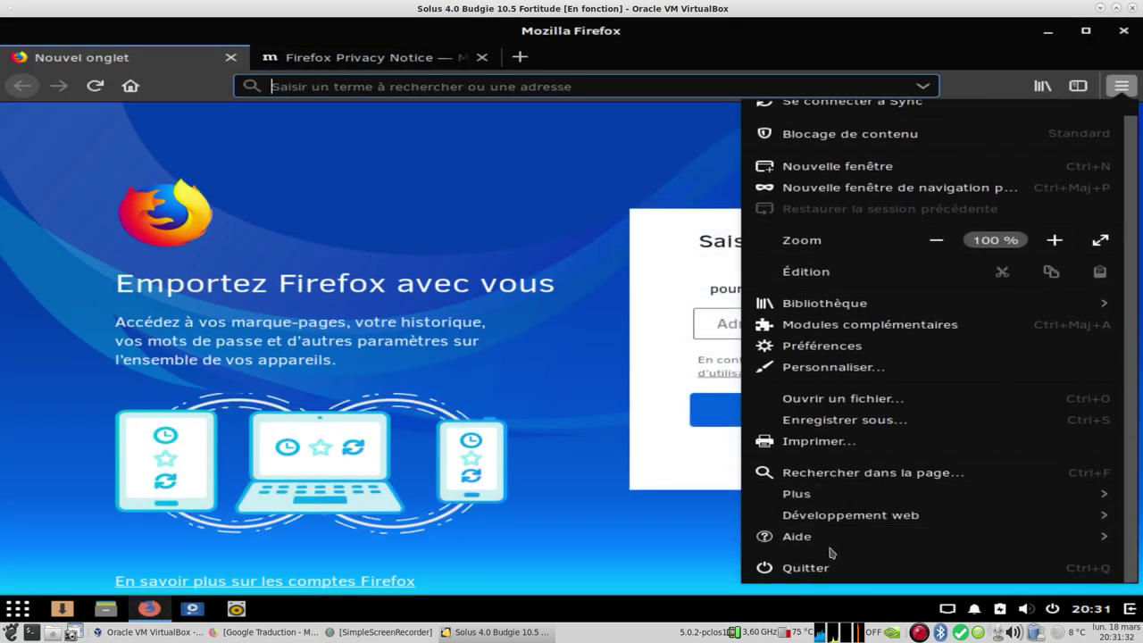
{"action": "left_click", "coordinate": [828, 540]}
{"action": "left_click", "coordinate": [862, 298]}
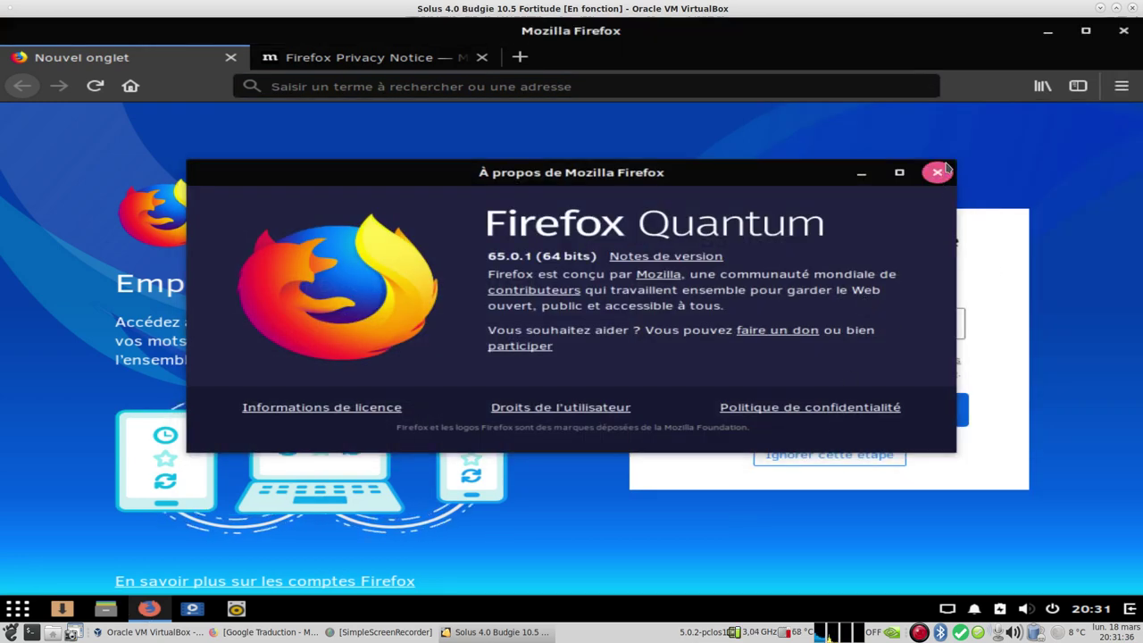
{"action": "left_click", "coordinate": [937, 173]}
{"action": "left_click", "coordinate": [1124, 30]}
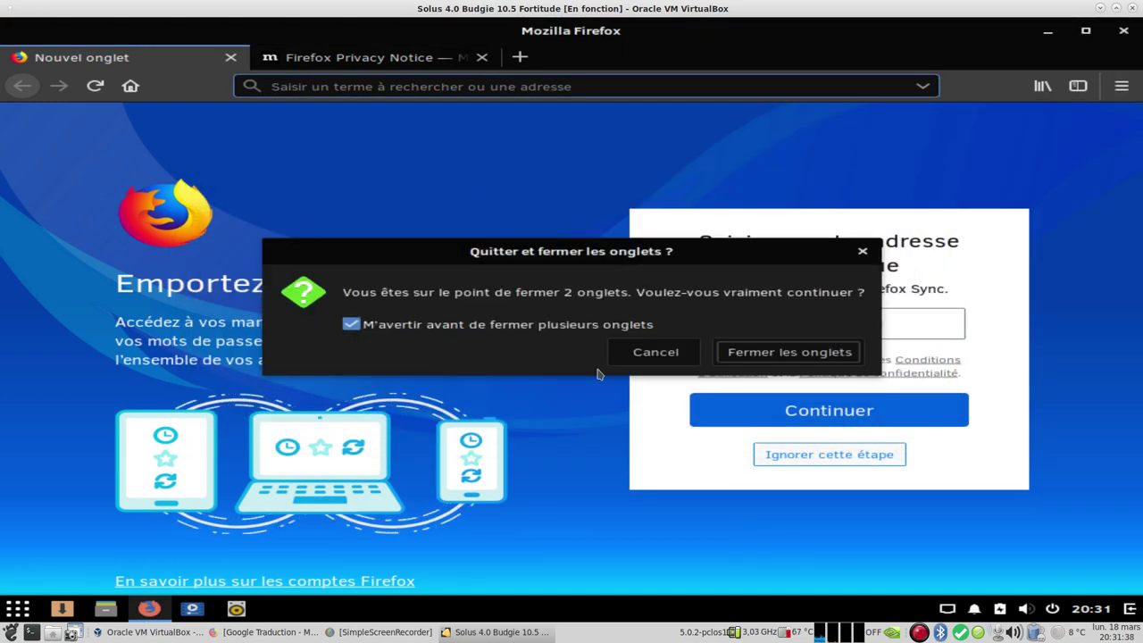
{"action": "left_click", "coordinate": [780, 354]}
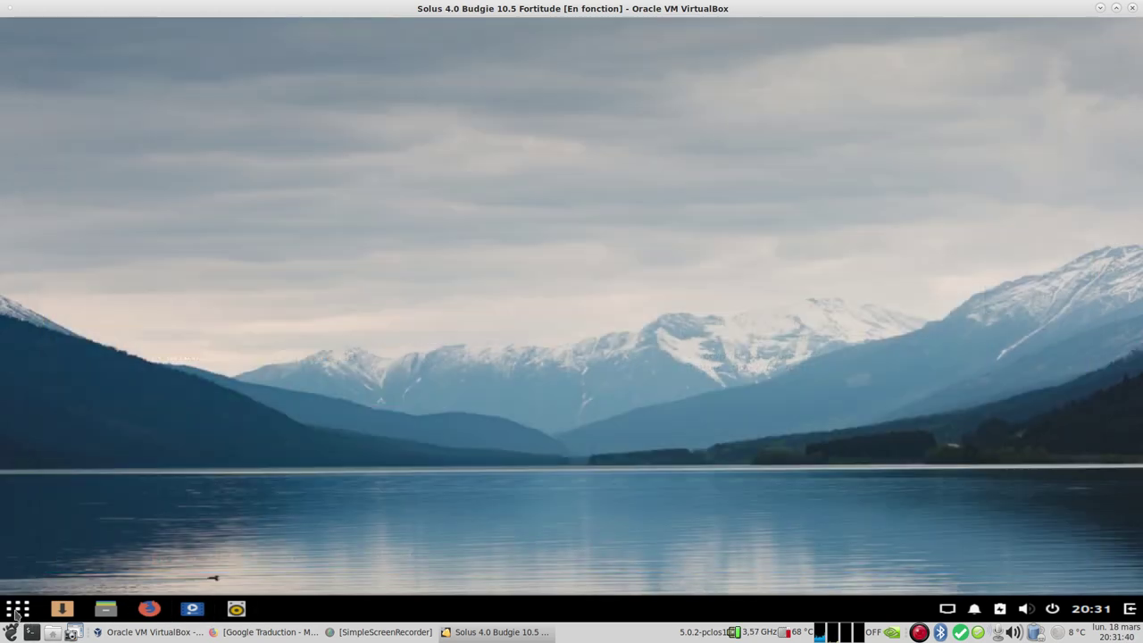
Step: Open Paramètres from Outils système and view the Bluetooth, wallpaper, notification and search pages
{"action": "left_click", "coordinate": [18, 609]}
{"action": "left_click", "coordinate": [121, 426]}
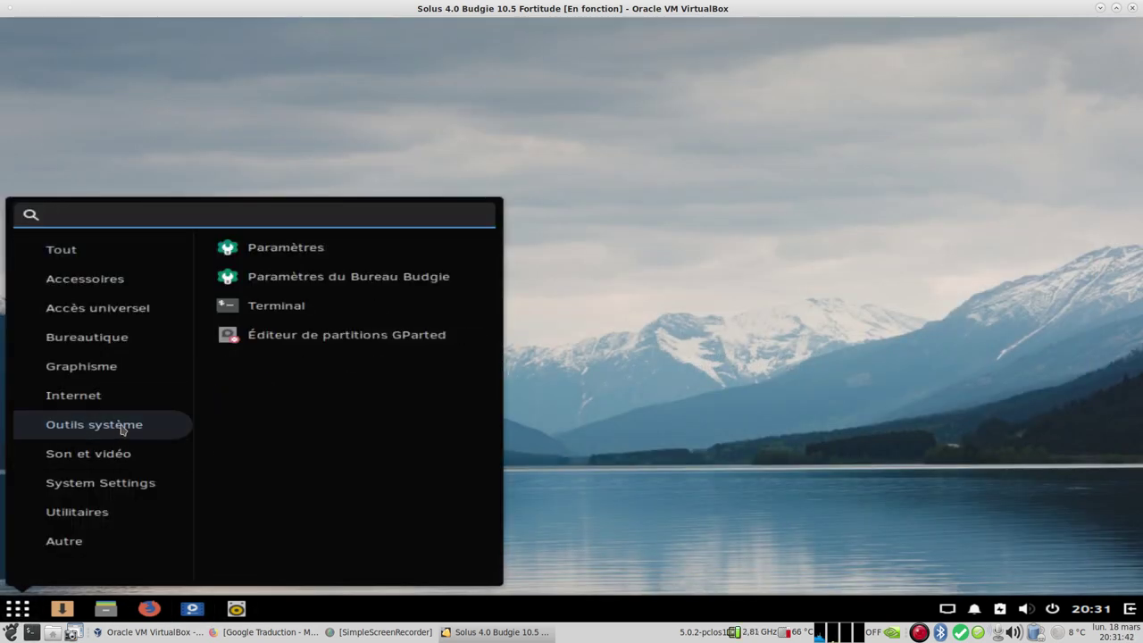
{"action": "left_click", "coordinate": [346, 247]}
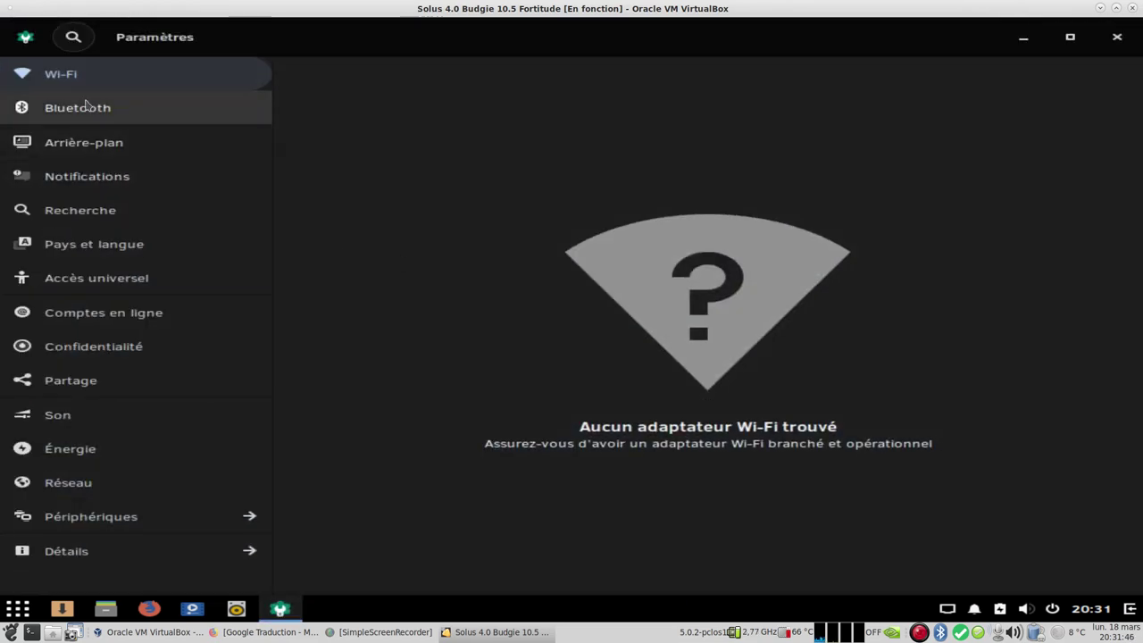
{"action": "left_click", "coordinate": [85, 105]}
{"action": "left_click", "coordinate": [72, 147]}
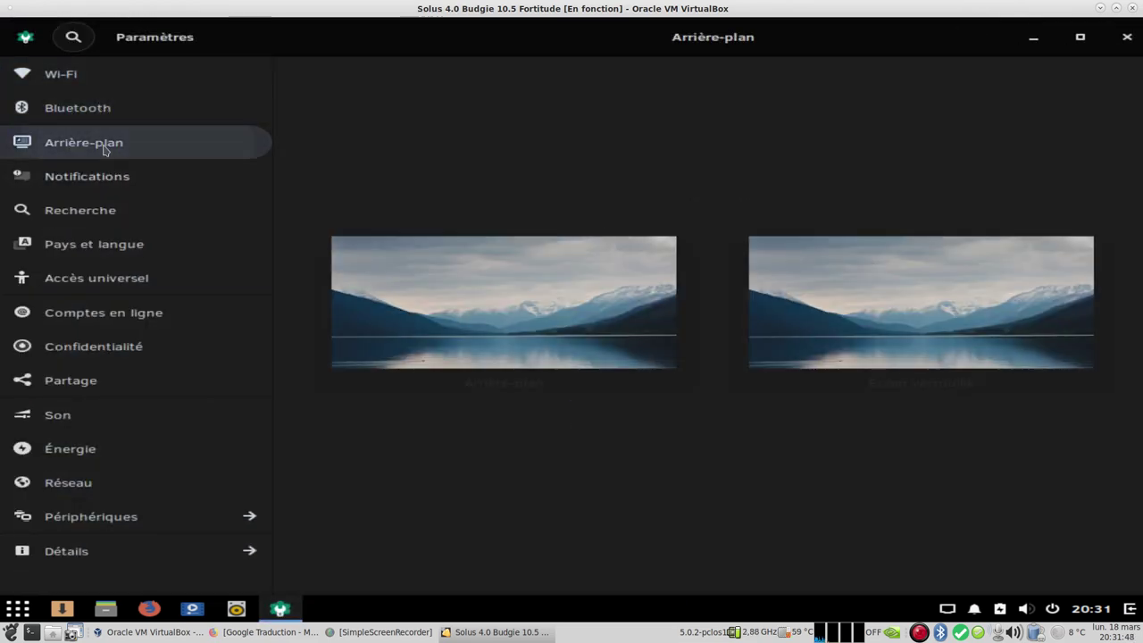
{"action": "left_click", "coordinate": [113, 183]}
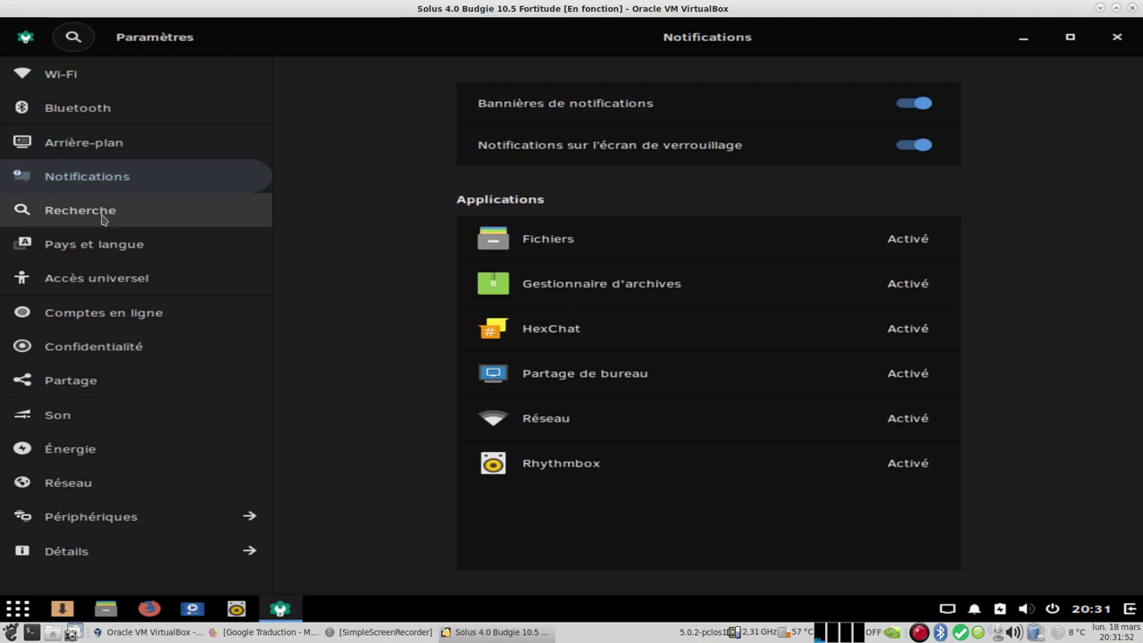
{"action": "left_click", "coordinate": [102, 218]}
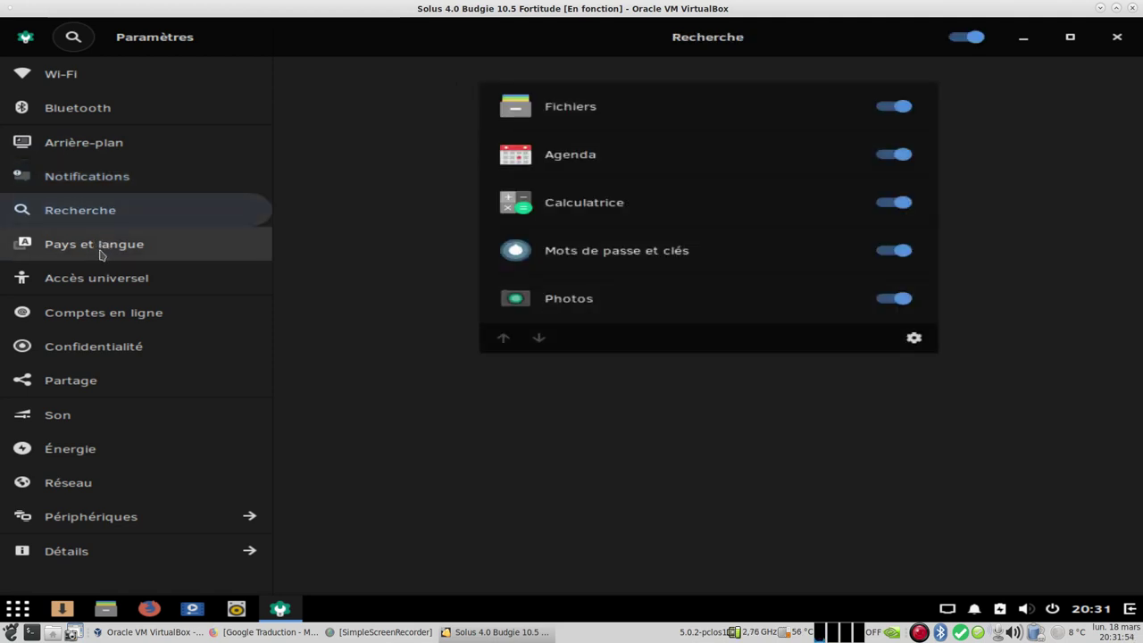
Step: View the region and language, accessibility, online accounts, privacy and sharing pages
{"action": "left_click", "coordinate": [114, 254]}
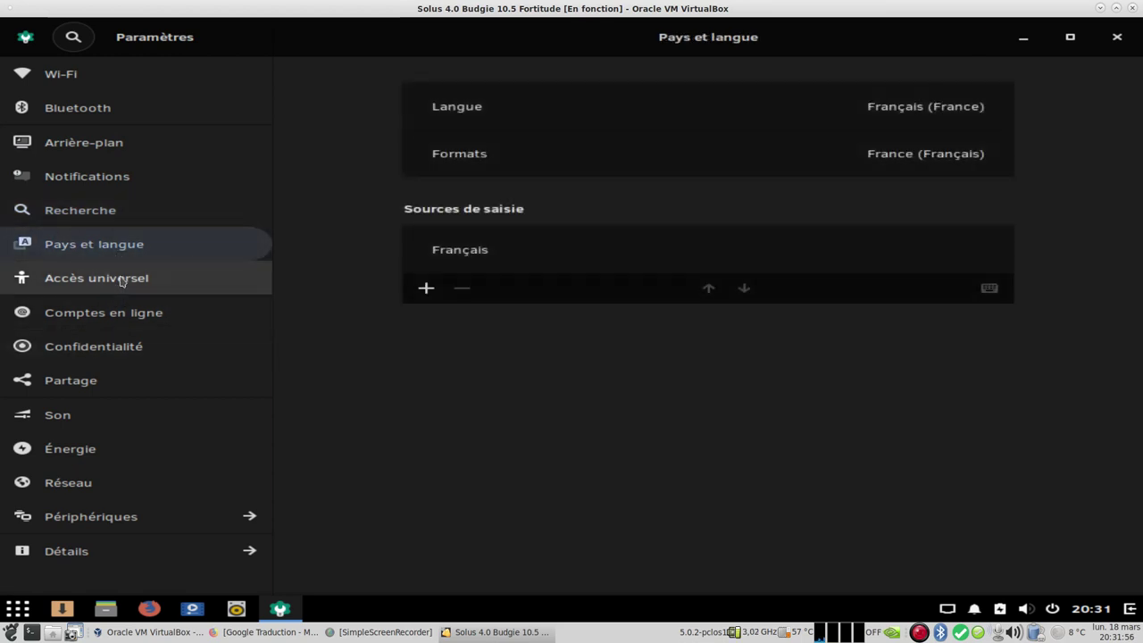
{"action": "left_click", "coordinate": [114, 279]}
{"action": "left_click", "coordinate": [114, 315]}
{"action": "left_click", "coordinate": [109, 351]}
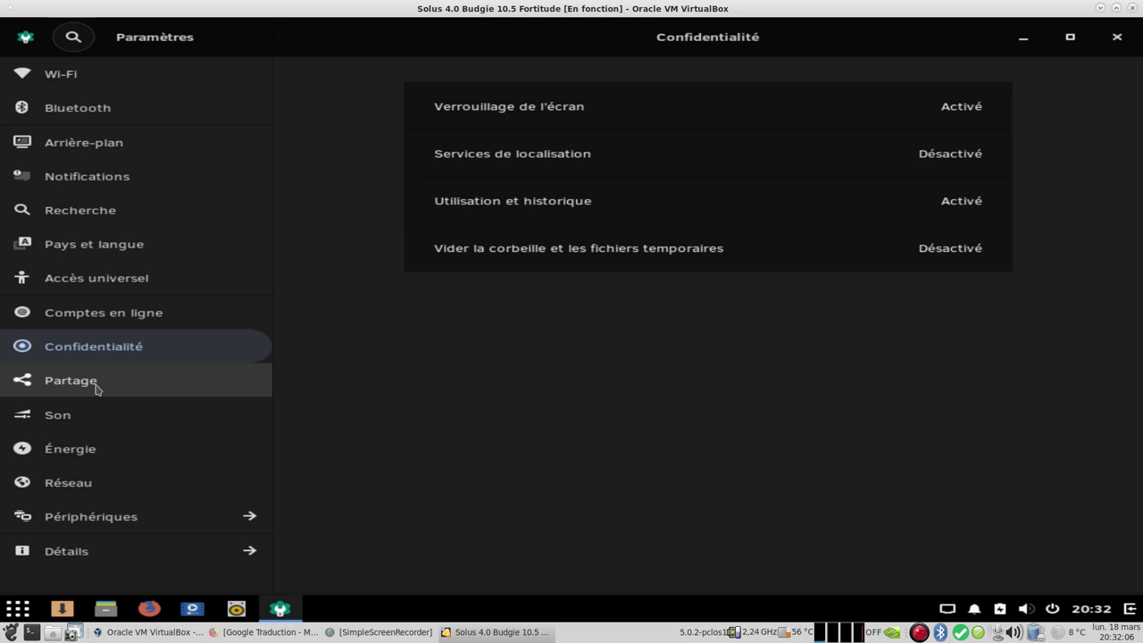
{"action": "left_click", "coordinate": [96, 388]}
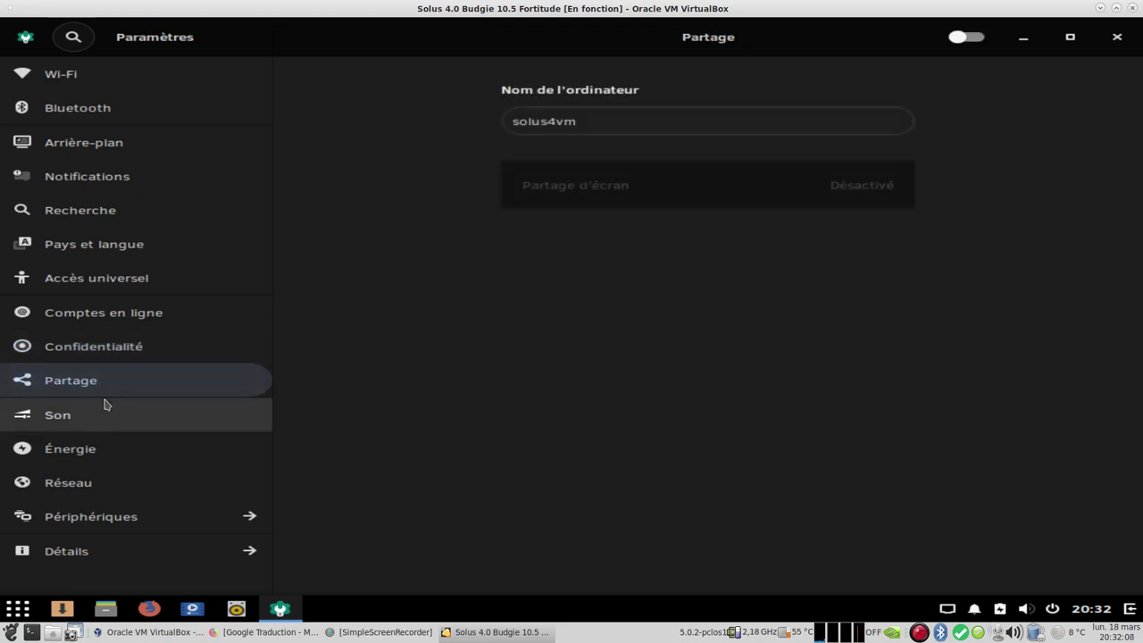
Step: Browse the Sound tabs, Power and Network, ending on Périphériques showing 1024 × 768 at 60,00 Hz
{"action": "left_click", "coordinate": [103, 415]}
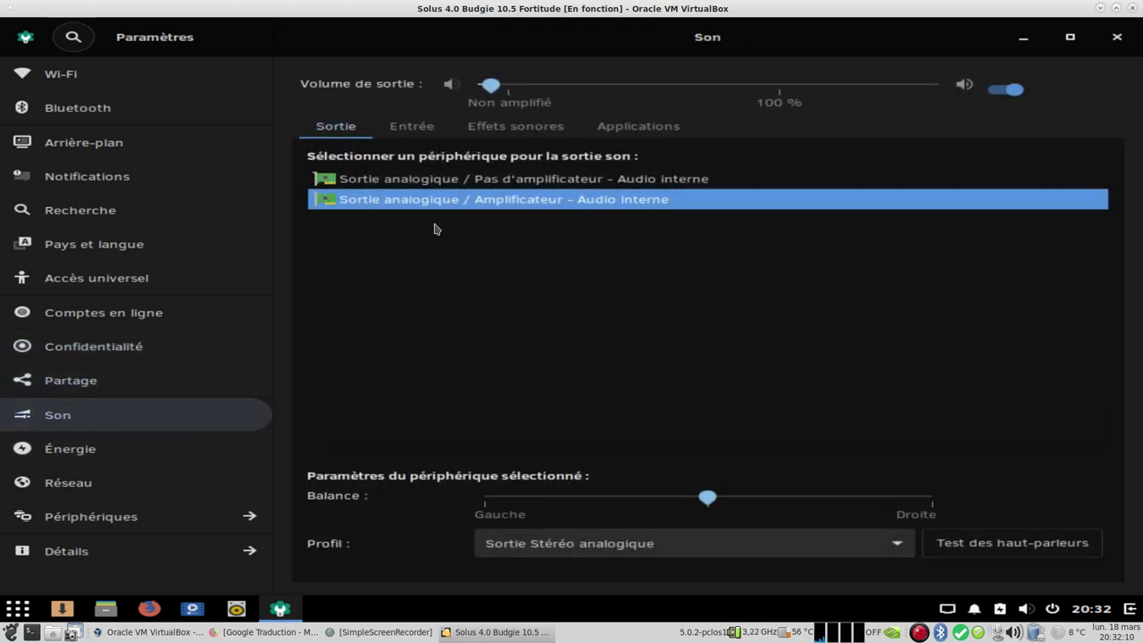
{"action": "left_click", "coordinate": [427, 132]}
{"action": "left_click", "coordinate": [523, 129]}
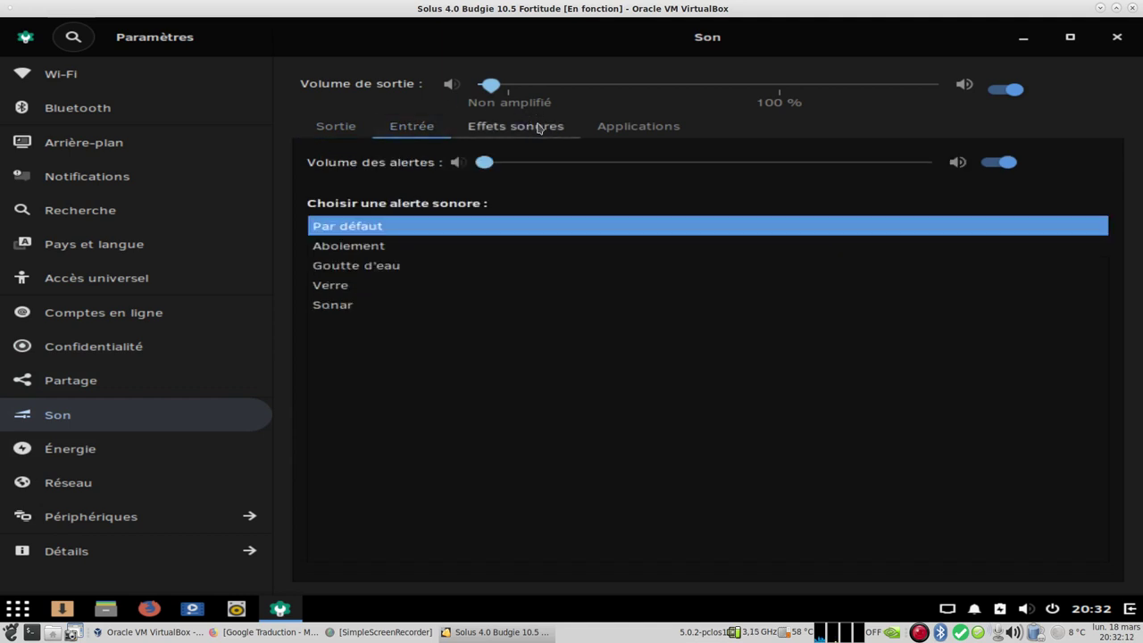
{"action": "left_click", "coordinate": [580, 130]}
{"action": "left_click", "coordinate": [351, 129]}
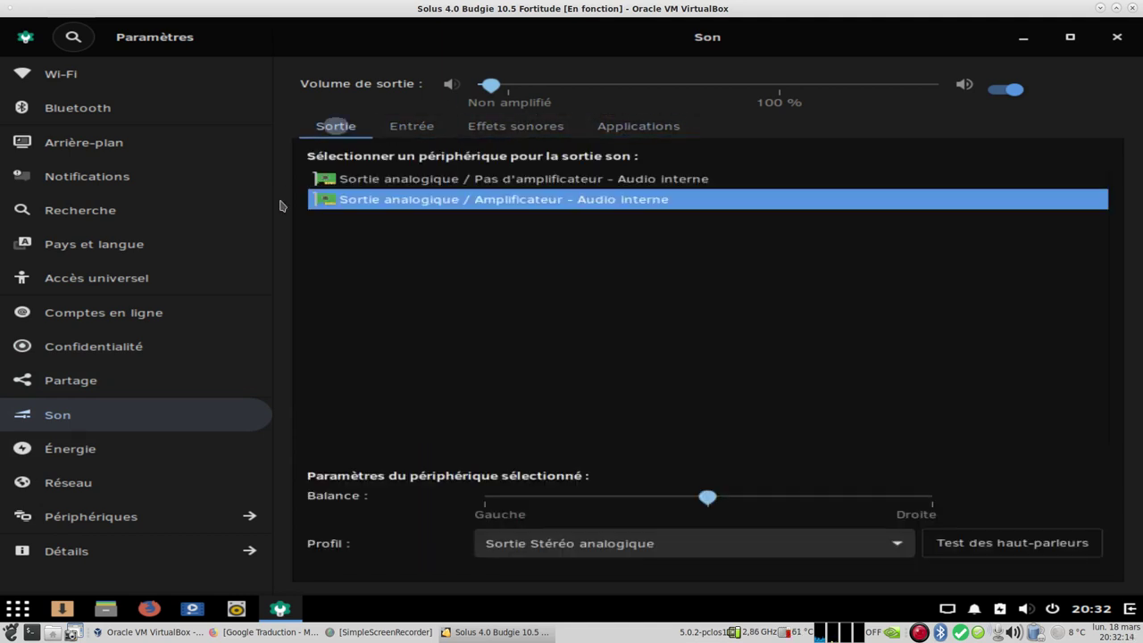
{"action": "left_click", "coordinate": [86, 463]}
{"action": "left_click", "coordinate": [104, 483]}
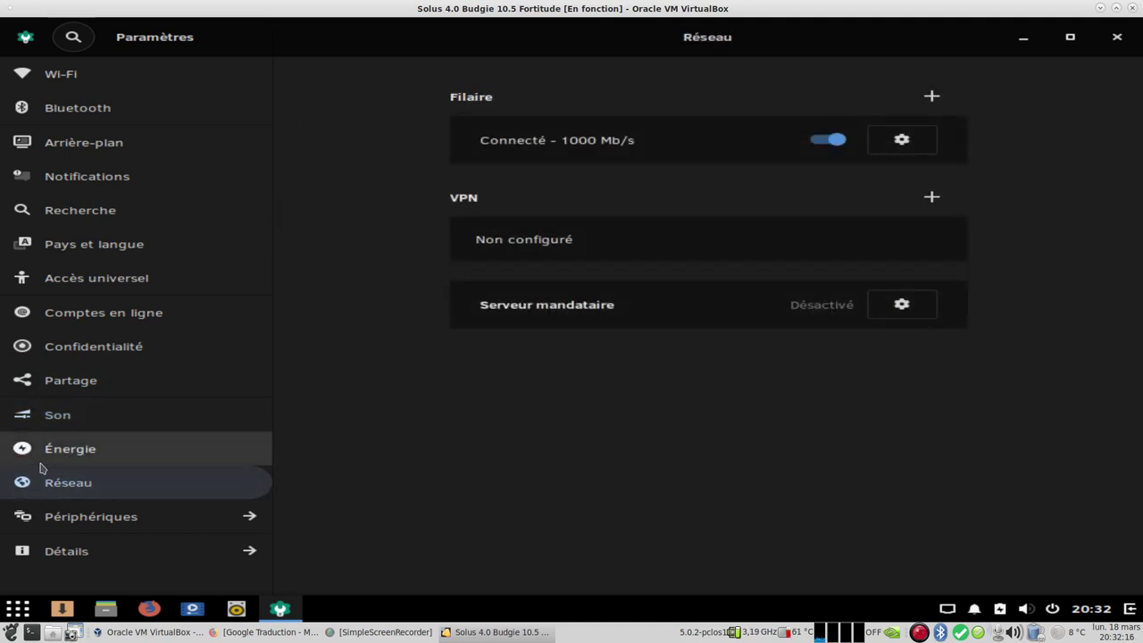
{"action": "left_click", "coordinate": [128, 524]}
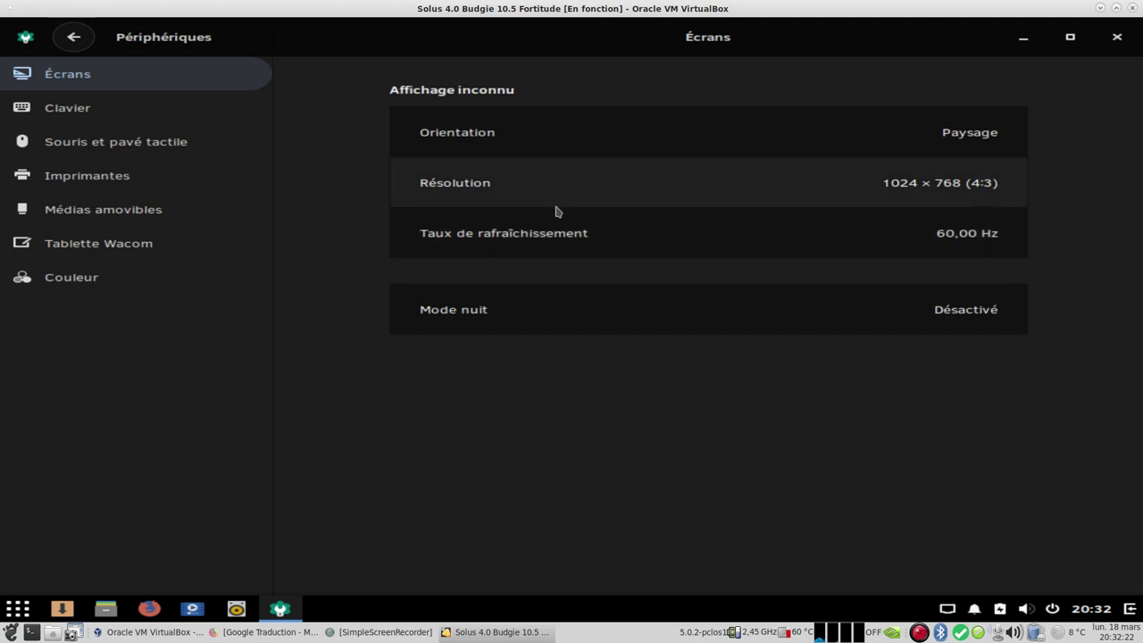
Step: Set the Écrans resolution to 1440 × 900, apply it and keep the configuration
{"action": "left_click", "coordinate": [475, 191]}
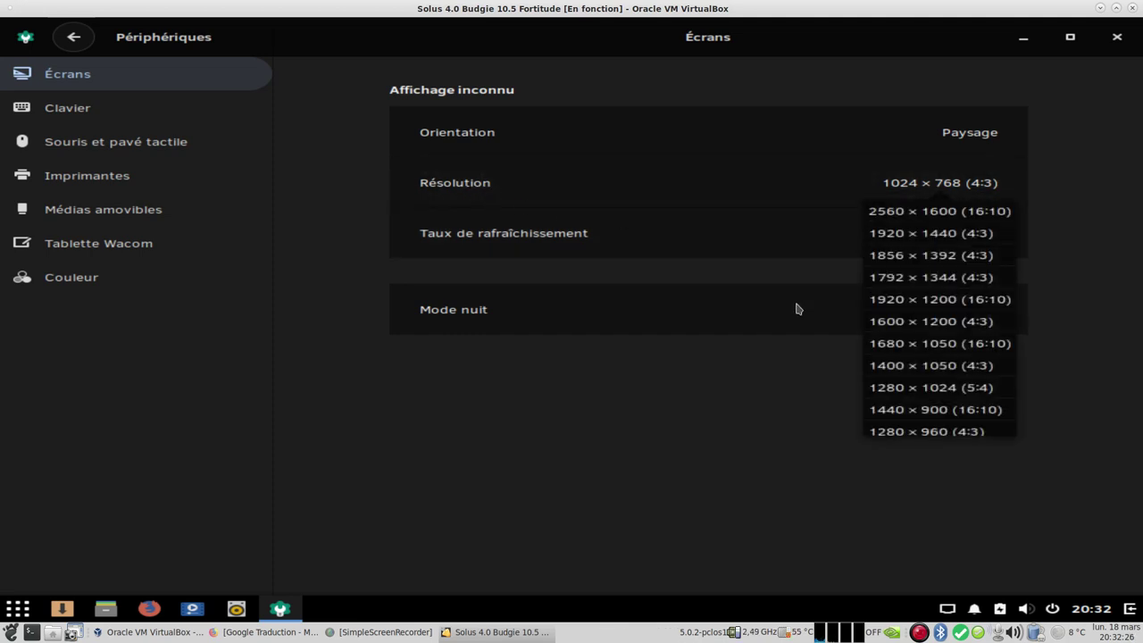
{"action": "left_click", "coordinate": [930, 413]}
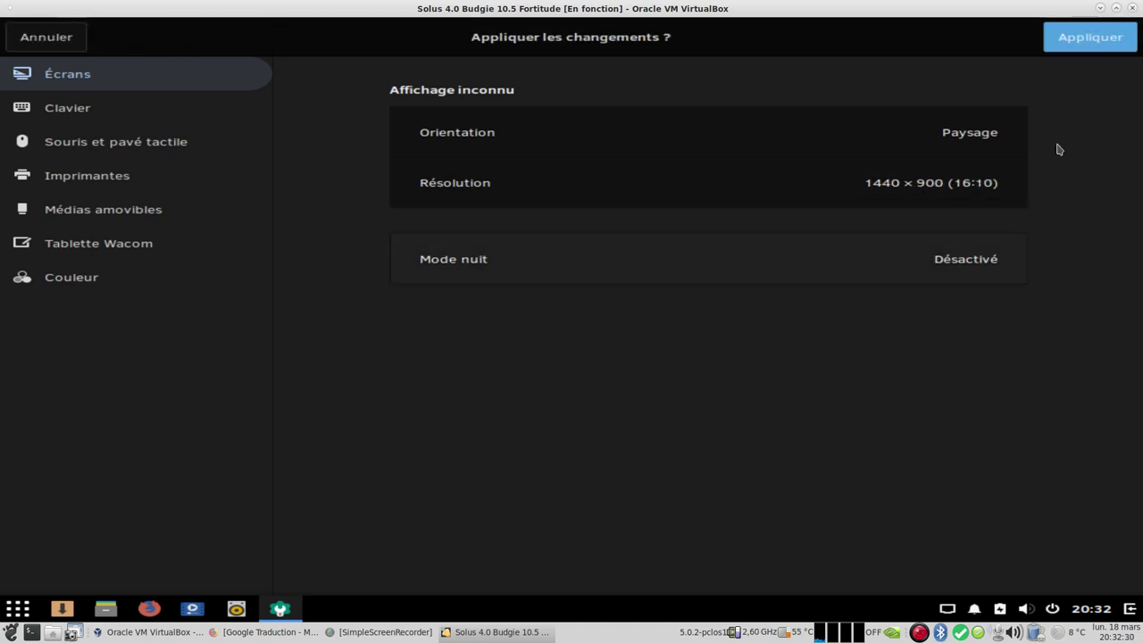
{"action": "left_click", "coordinate": [1092, 37]}
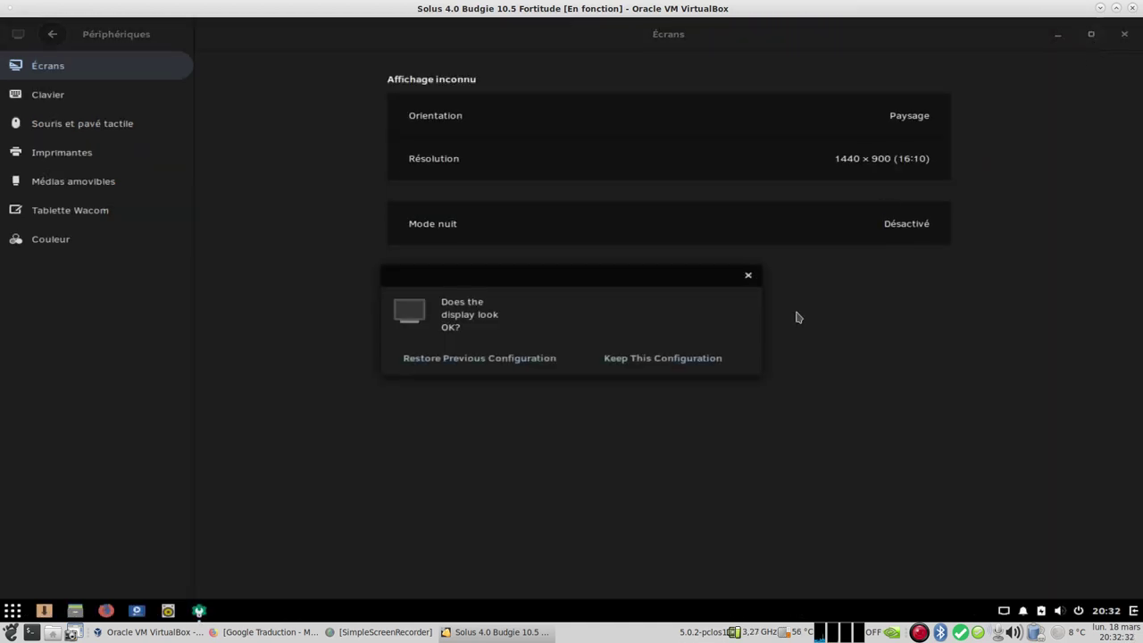
{"action": "left_click", "coordinate": [709, 359]}
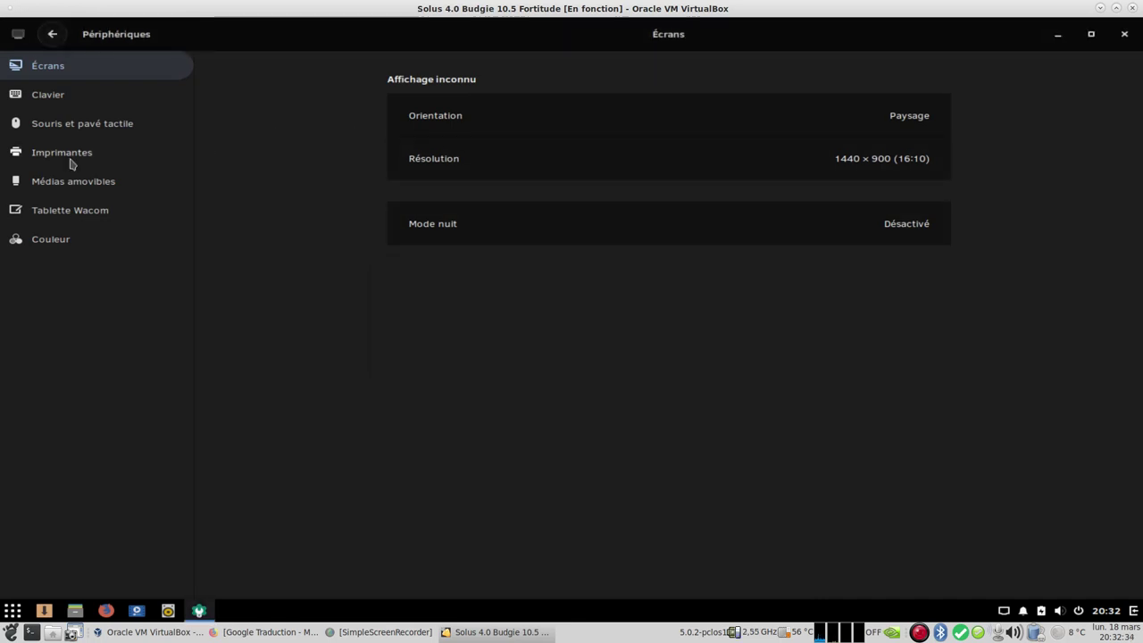
Step: Browse the keyboard, mouse, printer, removable media, Wacom and colour pages, then go back
{"action": "left_click", "coordinate": [56, 106]}
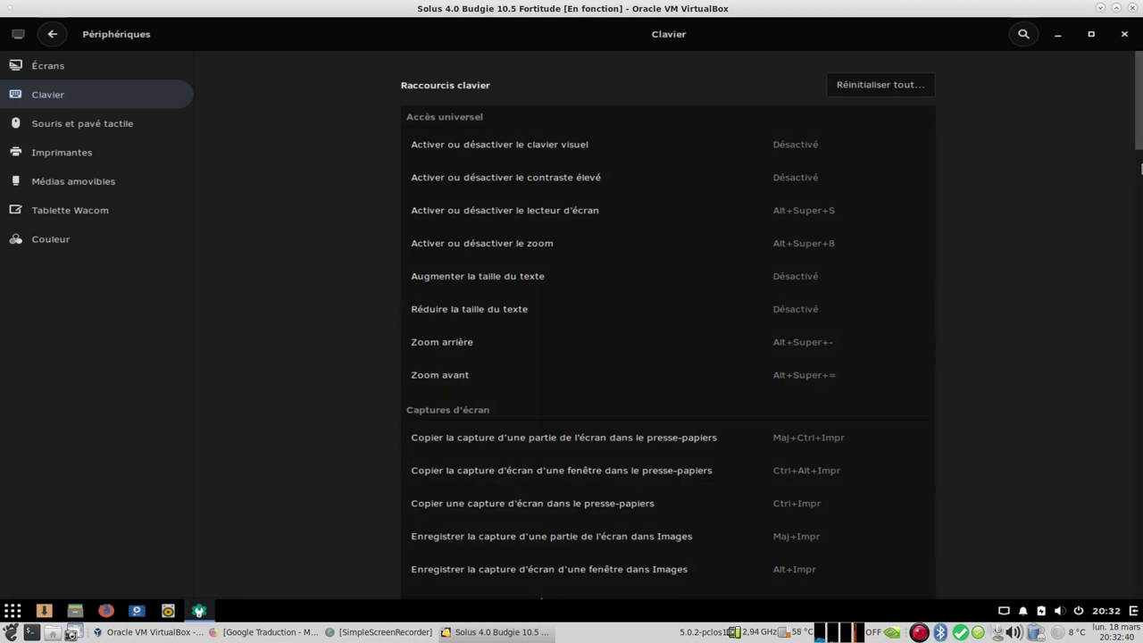
{"action": "left_click_drag", "start_coordinate": [1140, 168], "coordinate": [1139, 447]}
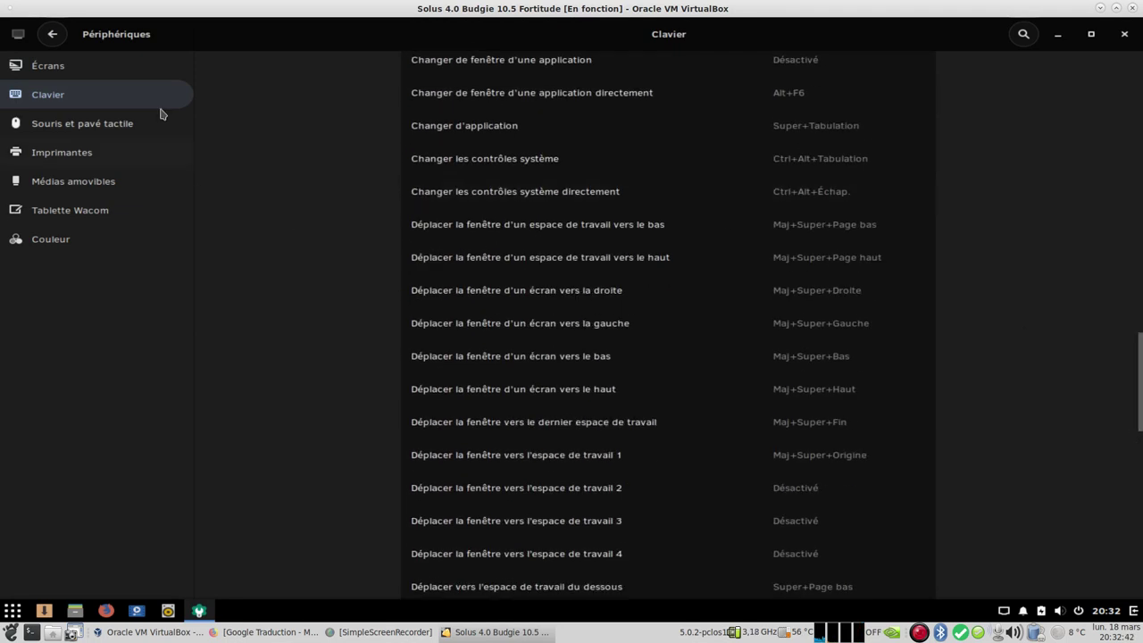
{"action": "left_click", "coordinate": [97, 119]}
{"action": "left_click", "coordinate": [77, 158]}
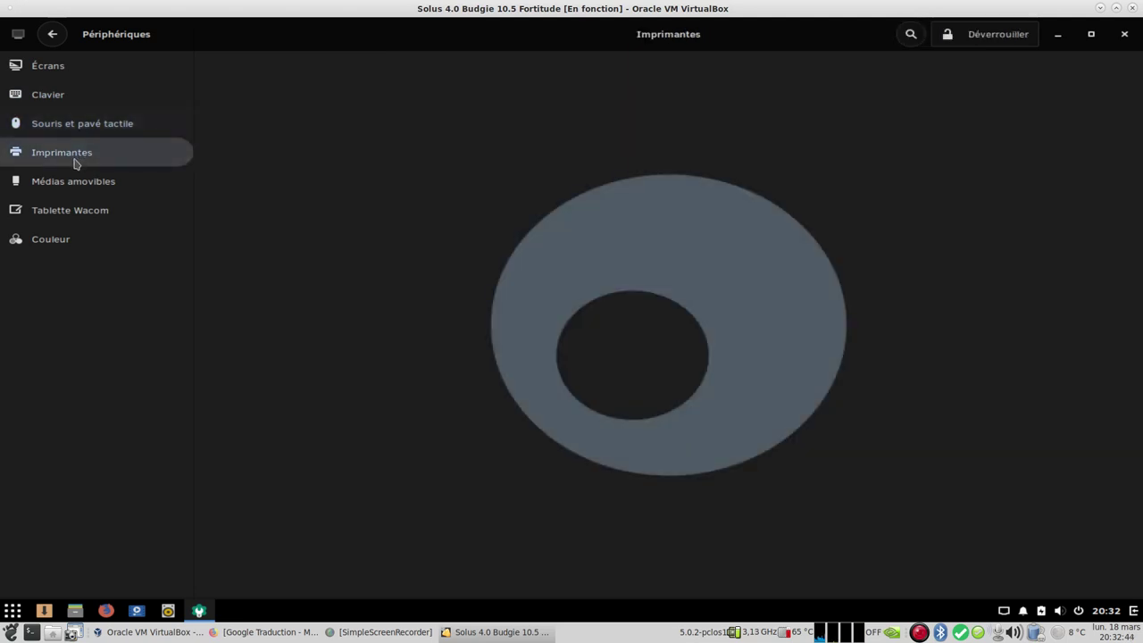
{"action": "left_click", "coordinate": [71, 181]}
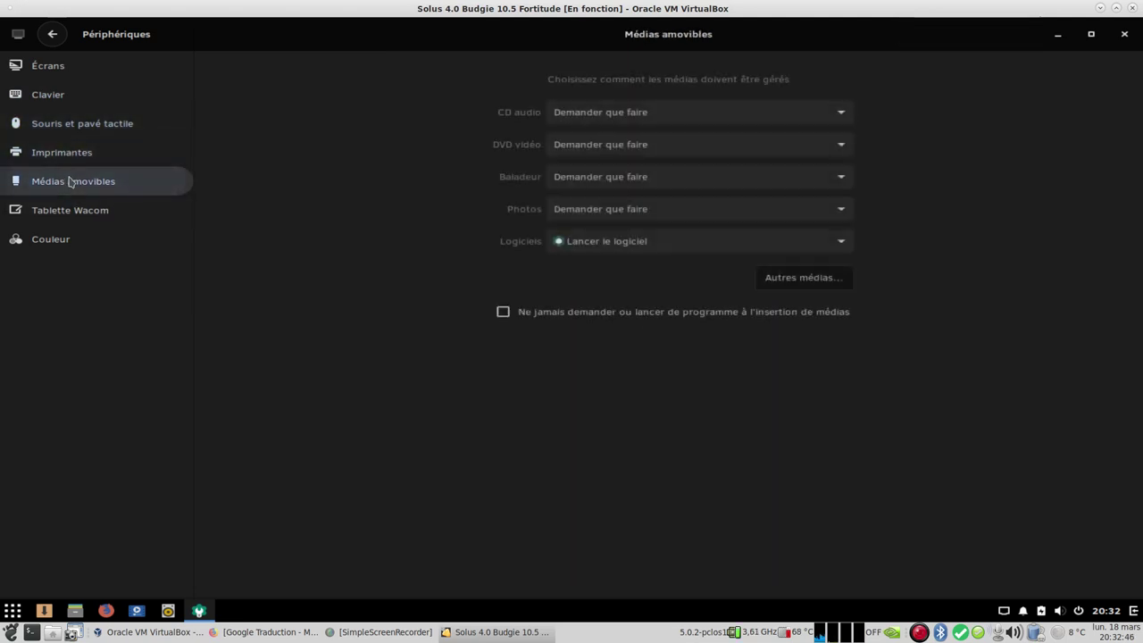
{"action": "left_click", "coordinate": [55, 217]}
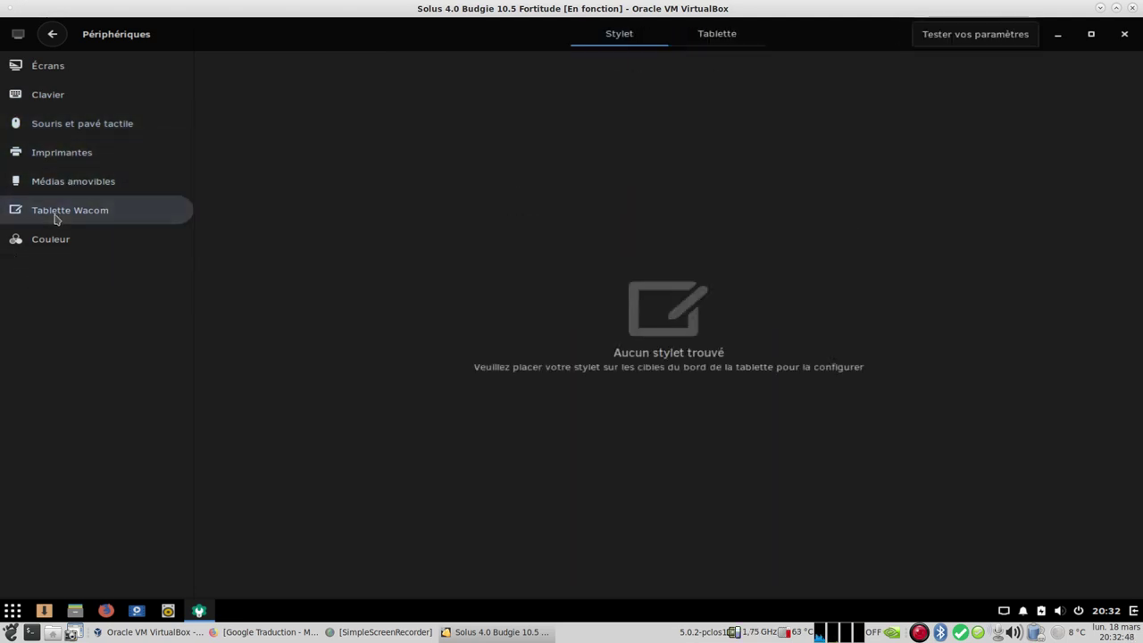
{"action": "left_click", "coordinate": [54, 242]}
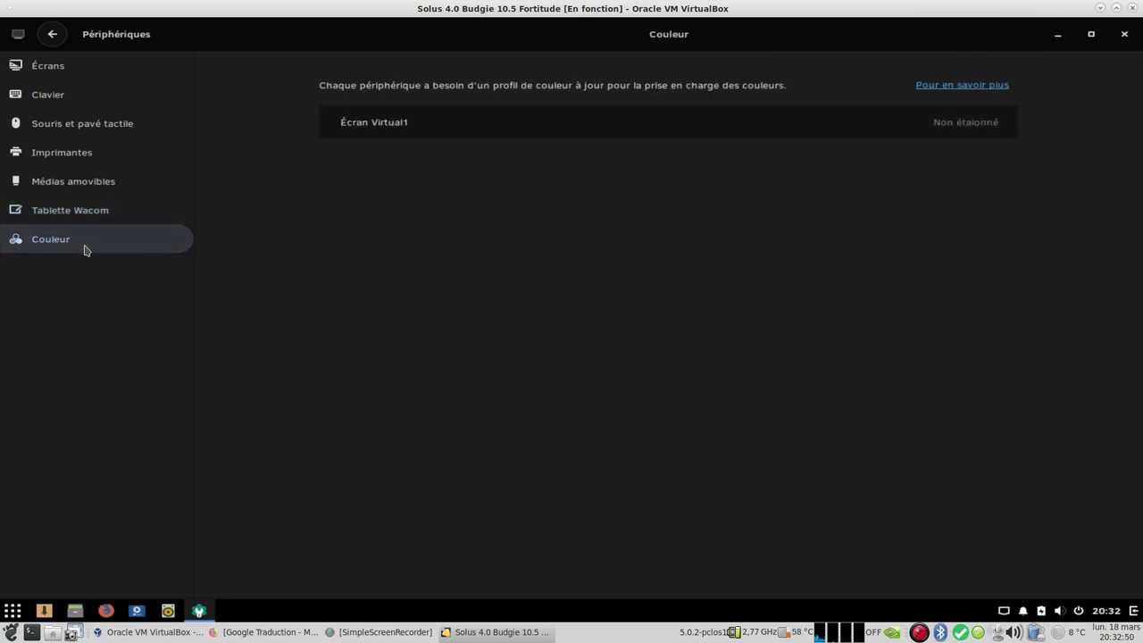
{"action": "left_click", "coordinate": [52, 34]}
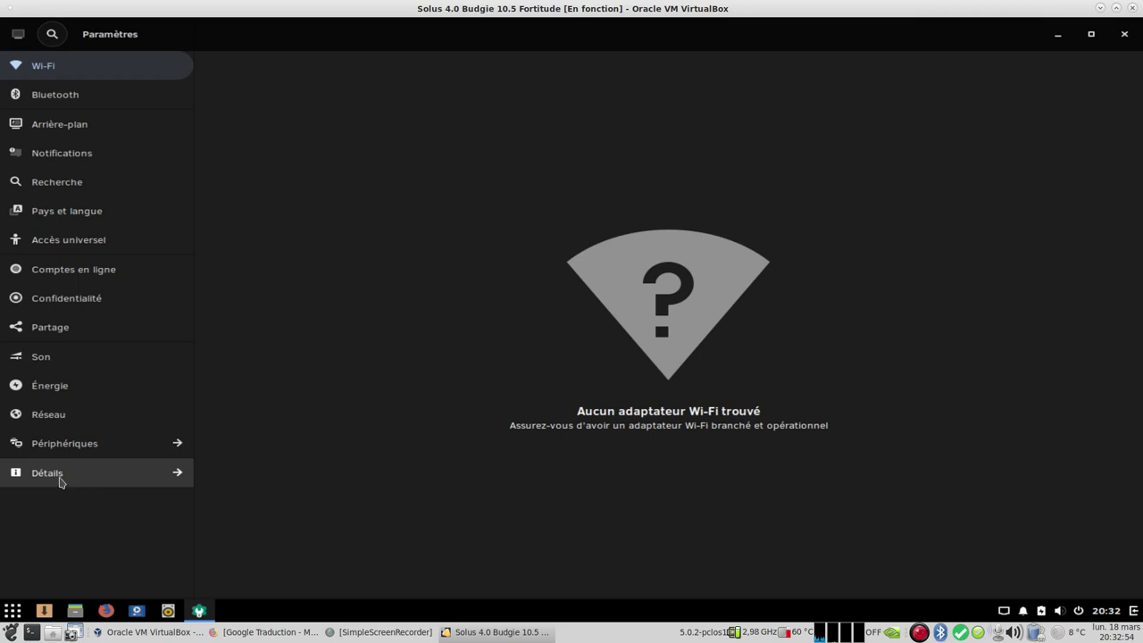
Step: Browse the Détails pages and set the hummingbird as the account picture
{"action": "left_click", "coordinate": [53, 472]}
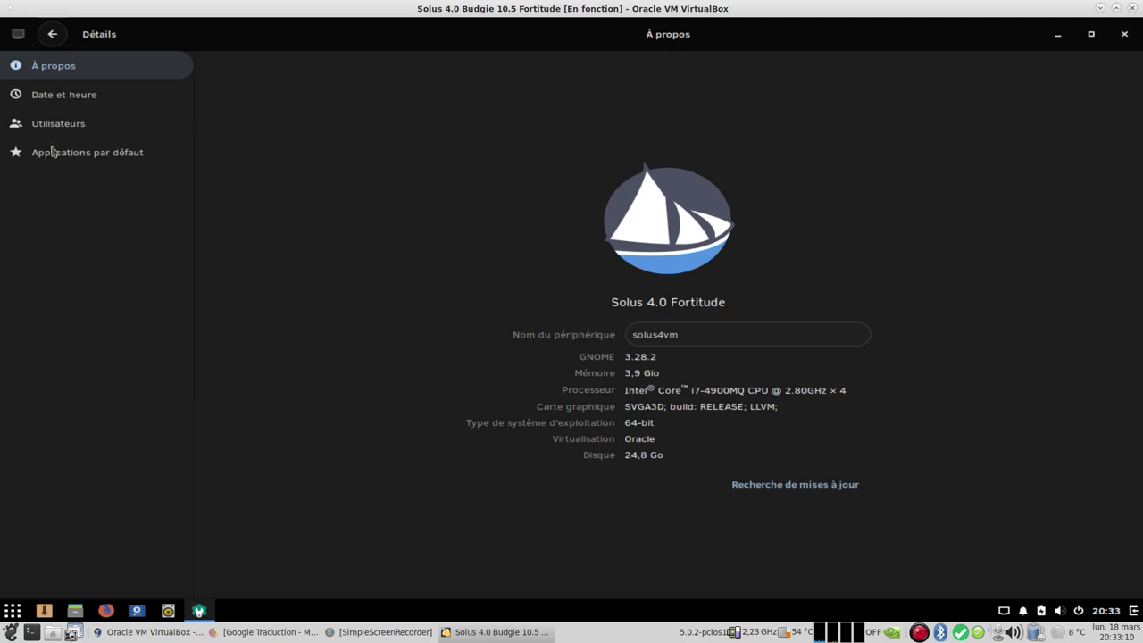
{"action": "left_click", "coordinate": [90, 94]}
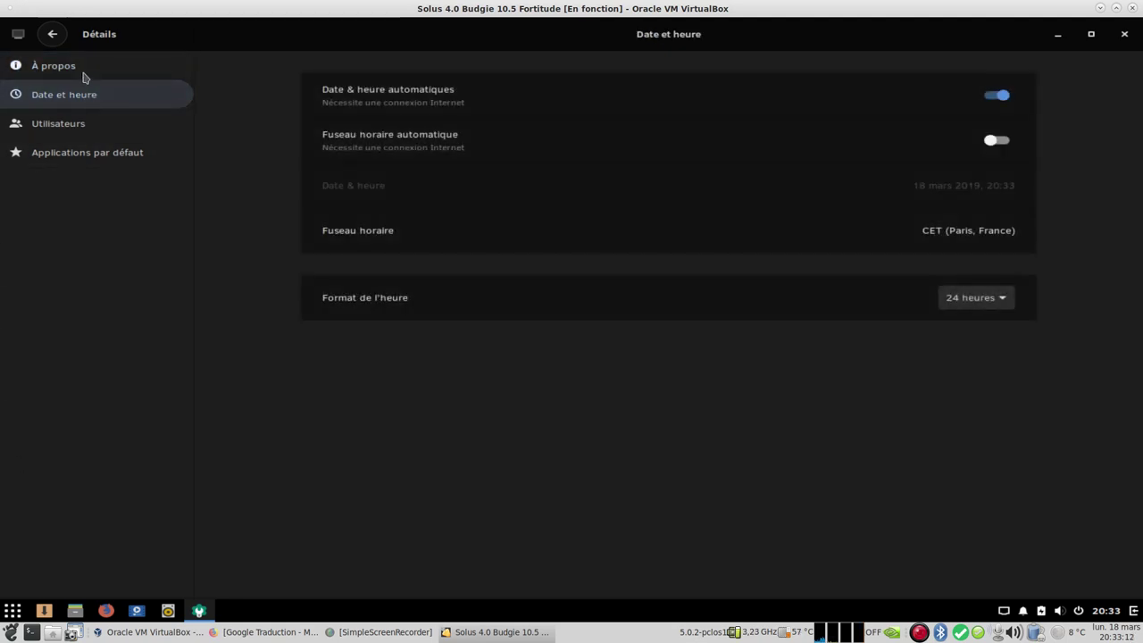
{"action": "left_click", "coordinate": [81, 125]}
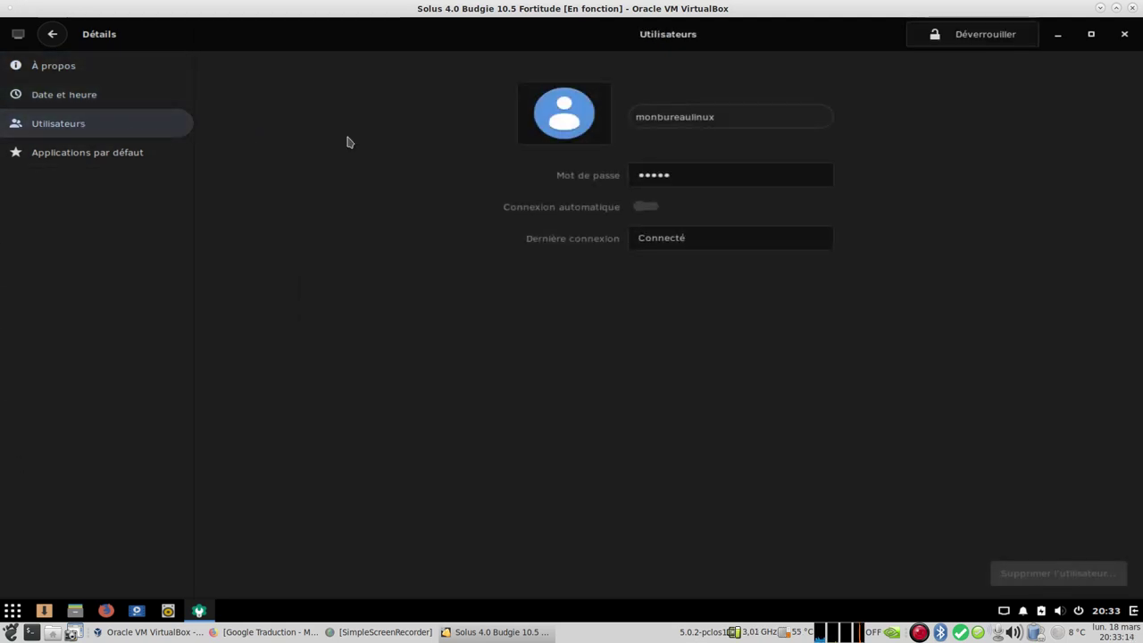
{"action": "left_click", "coordinate": [561, 119]}
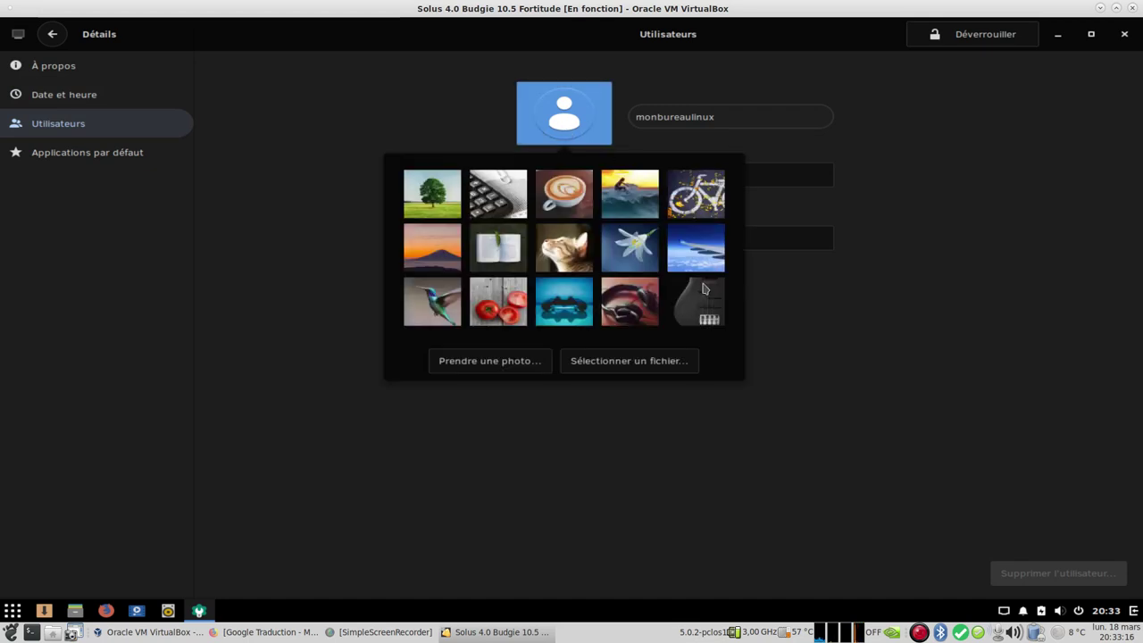
{"action": "left_click", "coordinate": [442, 310]}
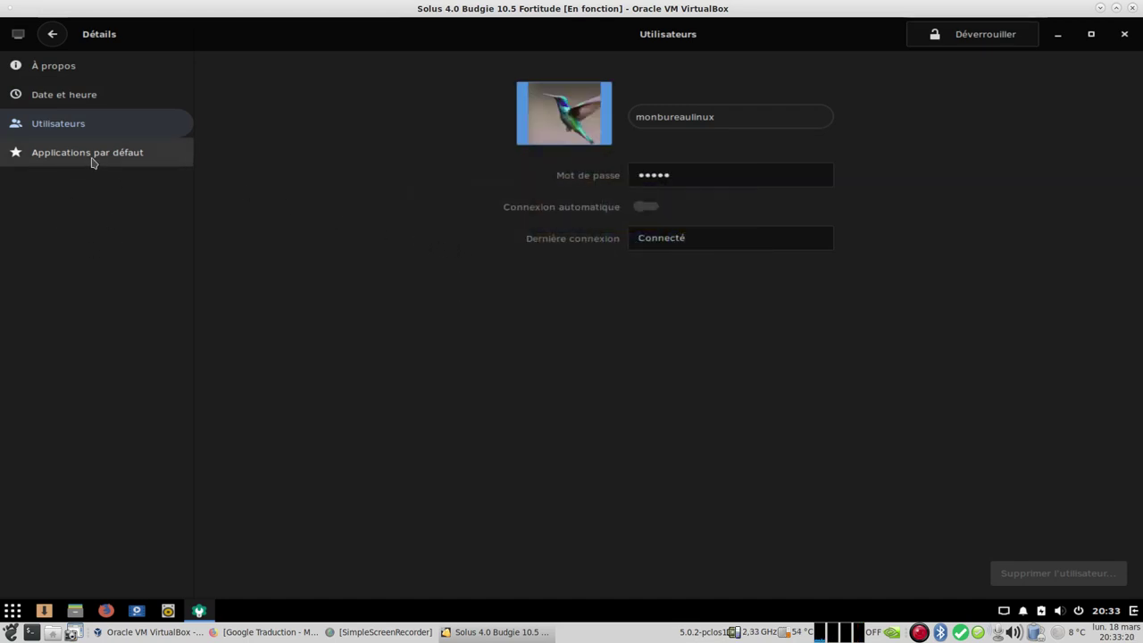
{"action": "left_click", "coordinate": [89, 155]}
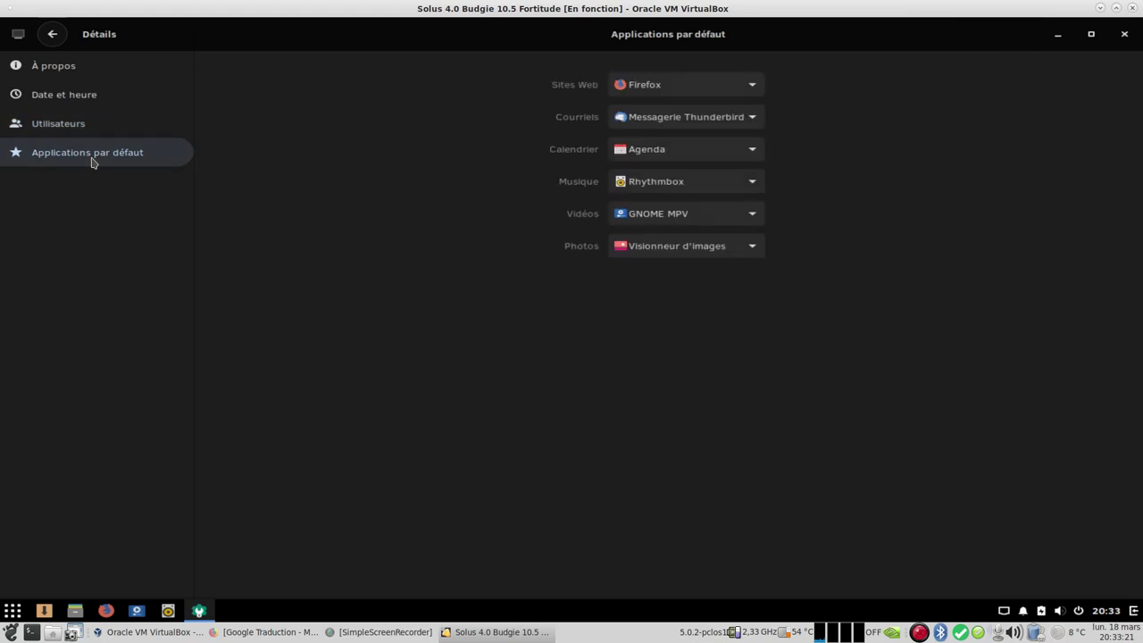
Step: Check for updates from the À propos page, close the updater, and return to the settings list
{"action": "left_click", "coordinate": [56, 75]}
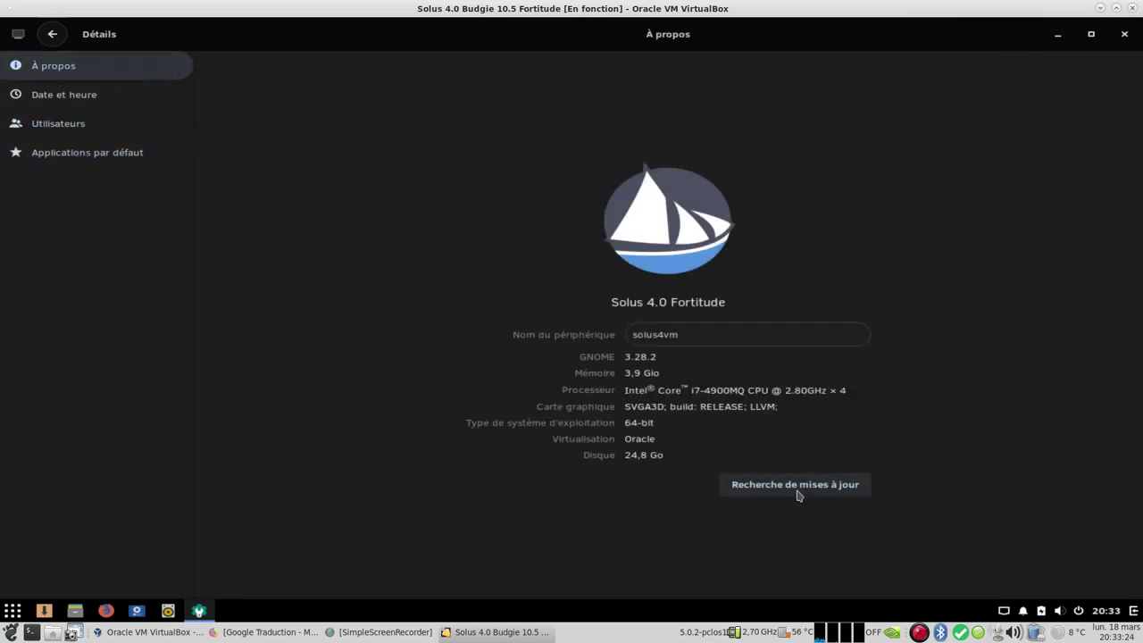
{"action": "left_click", "coordinate": [798, 489]}
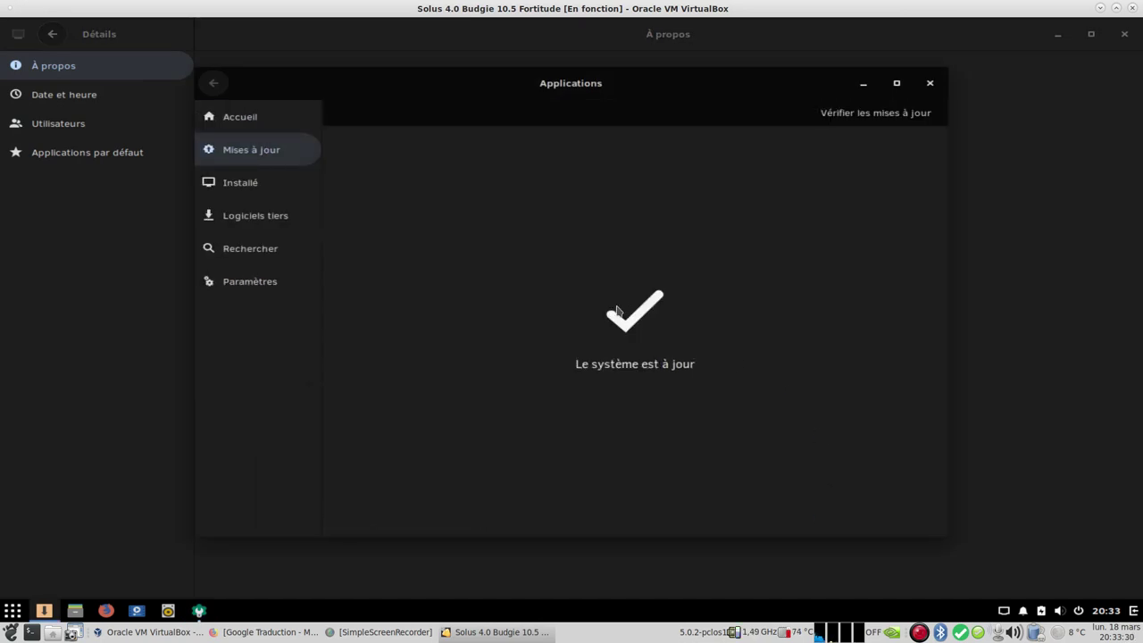
{"action": "left_click", "coordinate": [930, 83]}
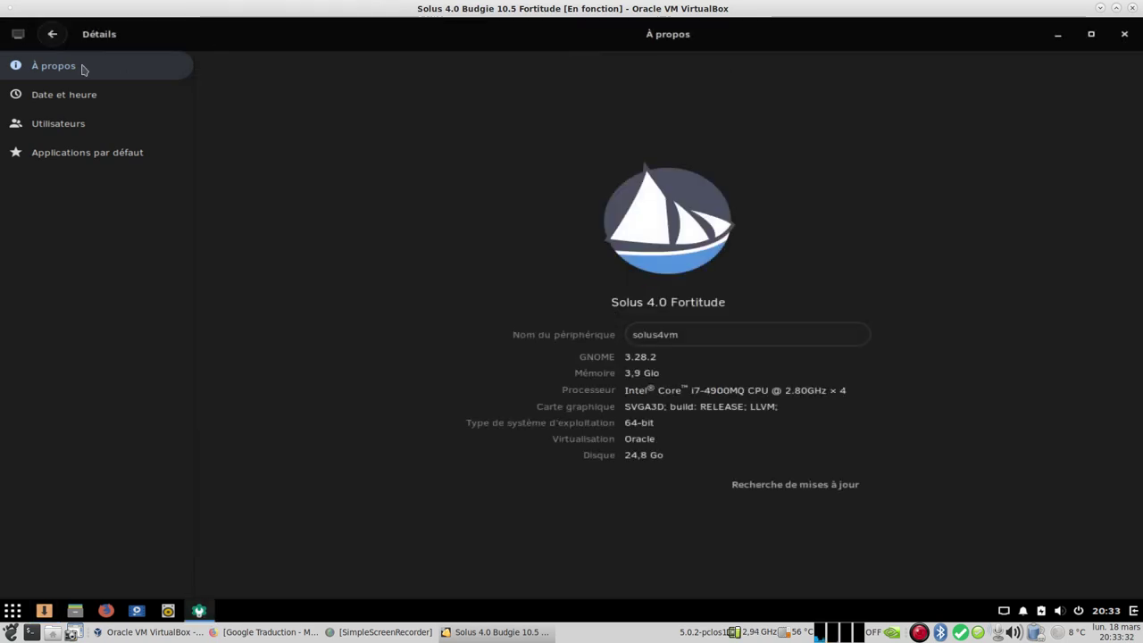
{"action": "left_click", "coordinate": [51, 35]}
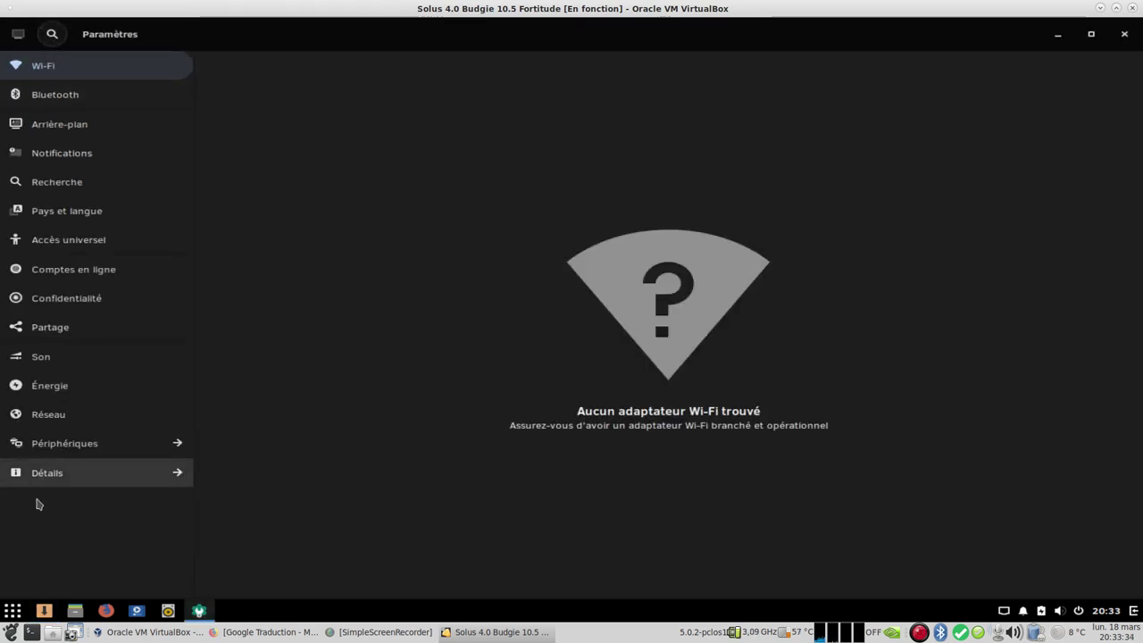
Step: Close Settings and launch Paramètres du Bureau Budgie from Outils système
{"action": "left_click", "coordinate": [1124, 35]}
{"action": "left_click", "coordinate": [12, 611]}
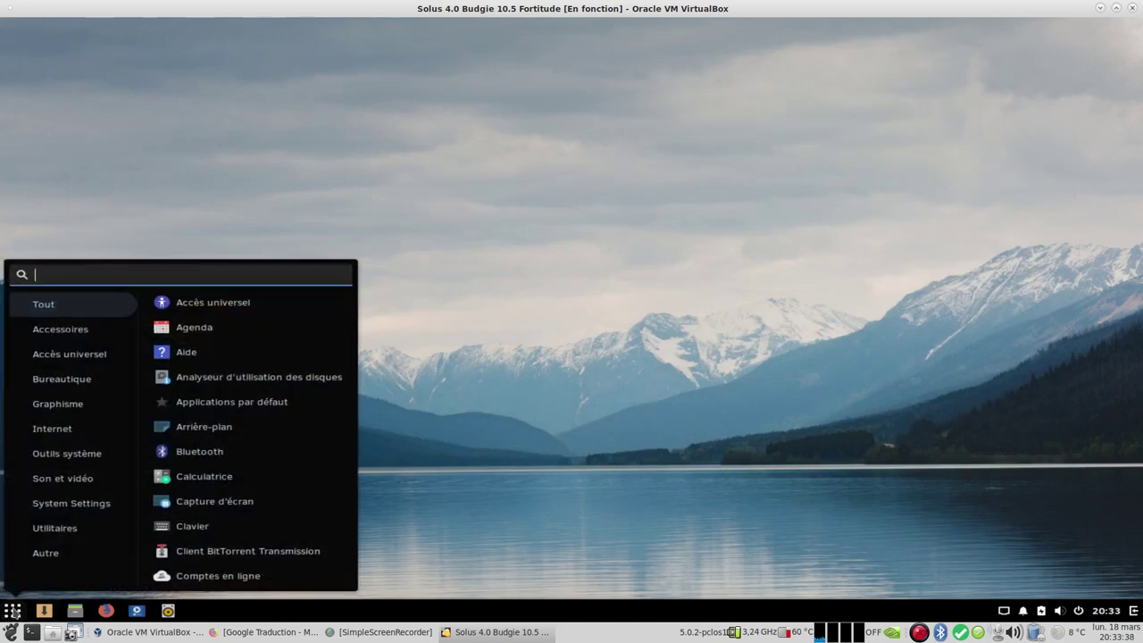
{"action": "left_click", "coordinate": [82, 462]}
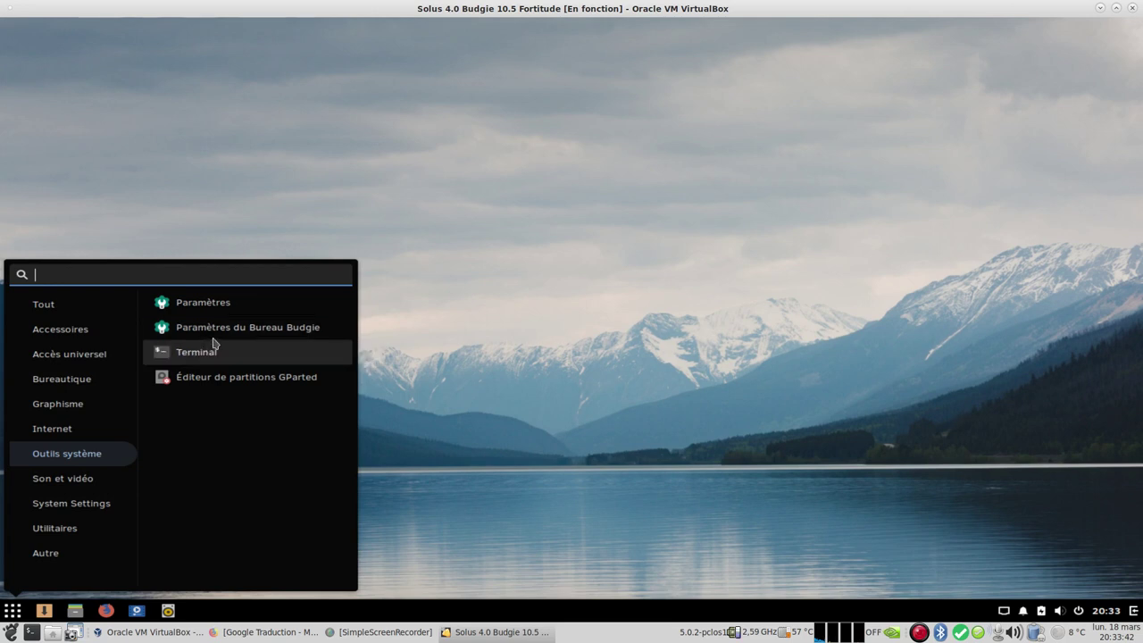
{"action": "left_click", "coordinate": [215, 330]}
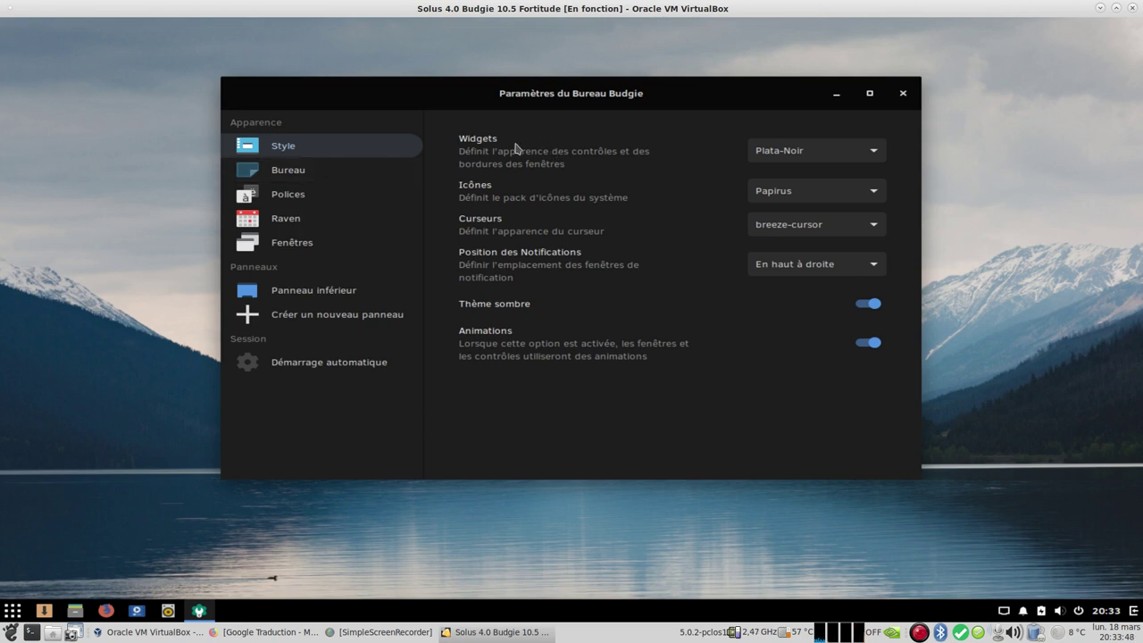
Step: Try the Default widget theme, revert to Plata-Noir, and turn off Thème sombre
{"action": "left_click", "coordinate": [872, 157]}
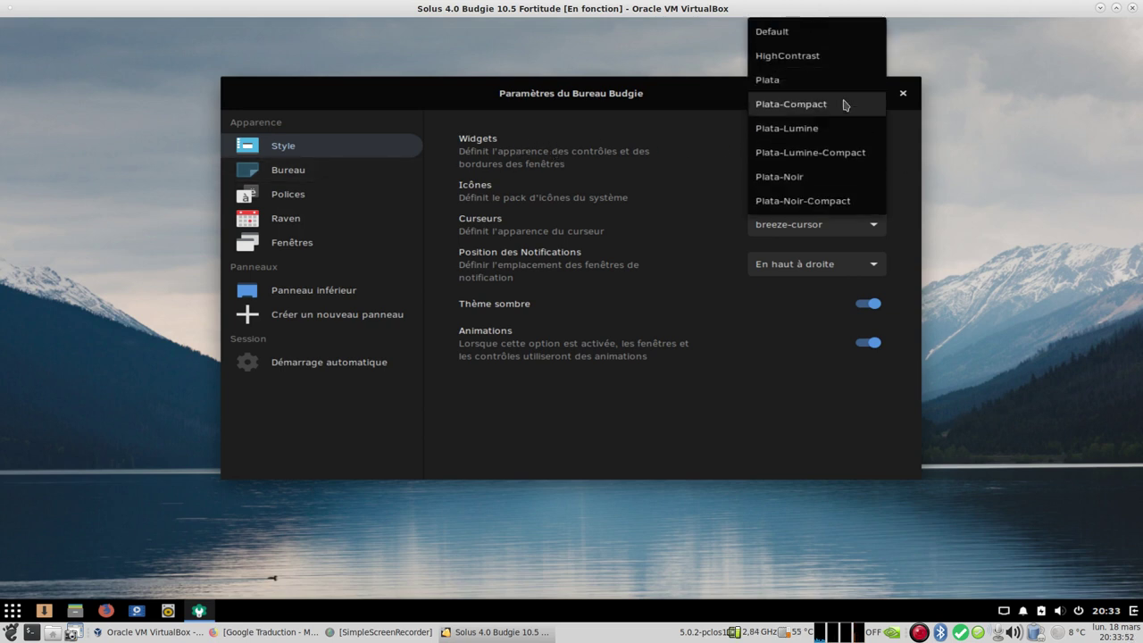
{"action": "left_click", "coordinate": [804, 34]}
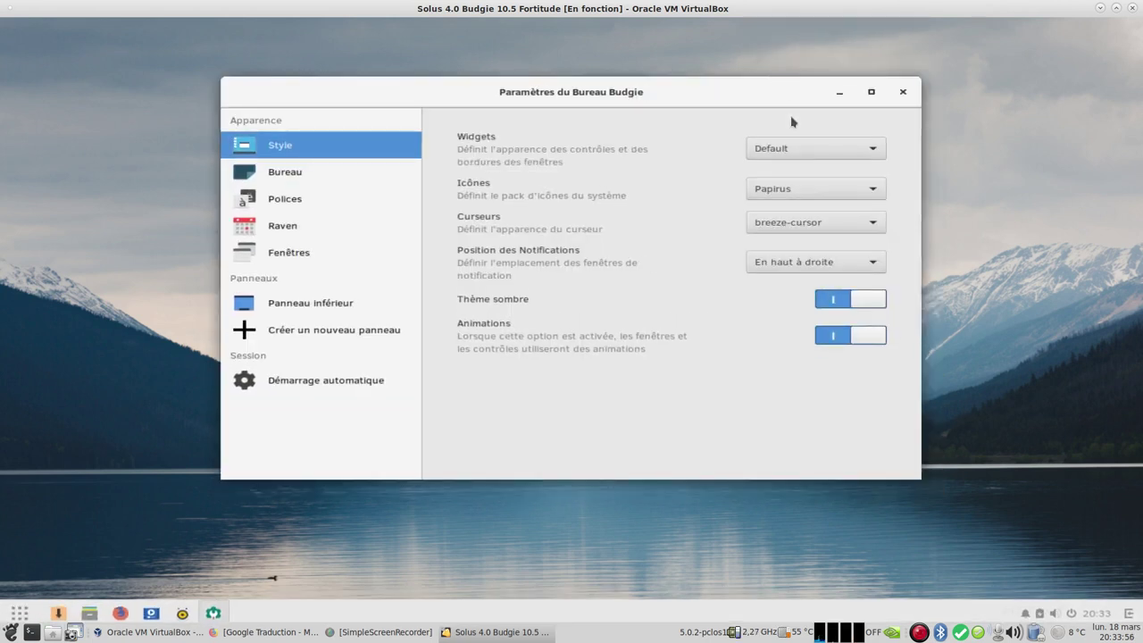
{"action": "left_click", "coordinate": [829, 150]}
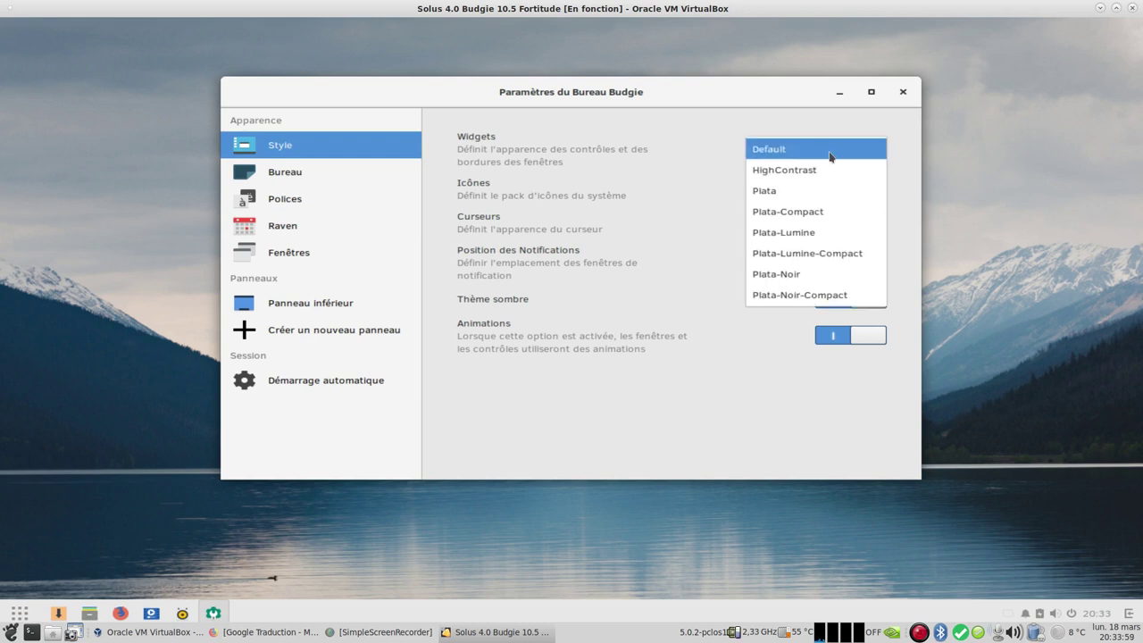
{"action": "left_click", "coordinate": [807, 274]}
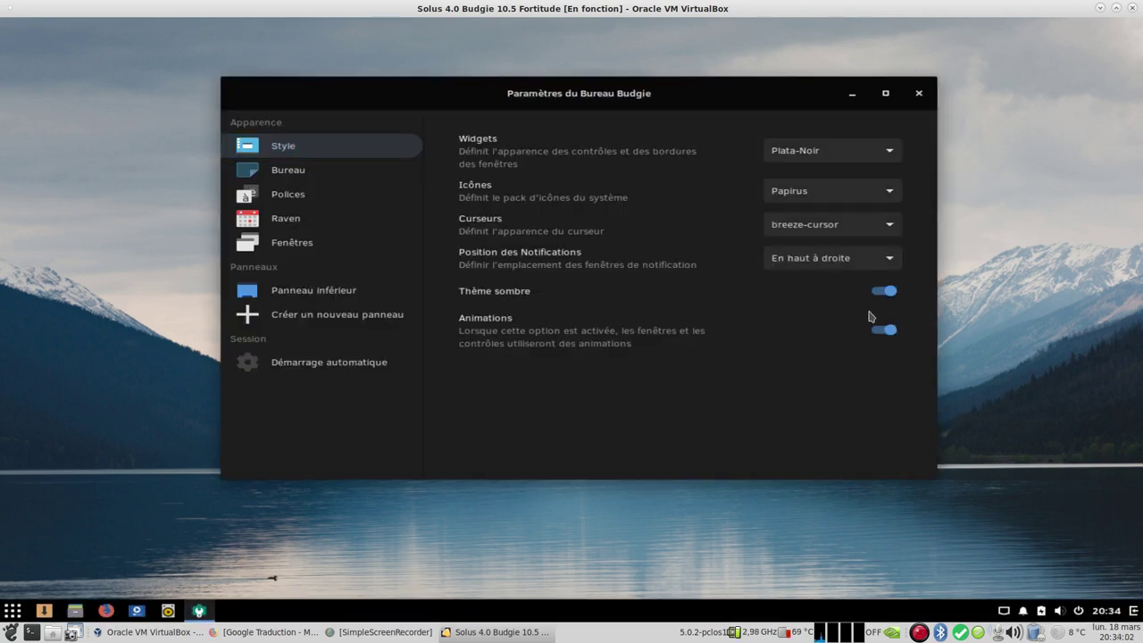
{"action": "left_click", "coordinate": [888, 294]}
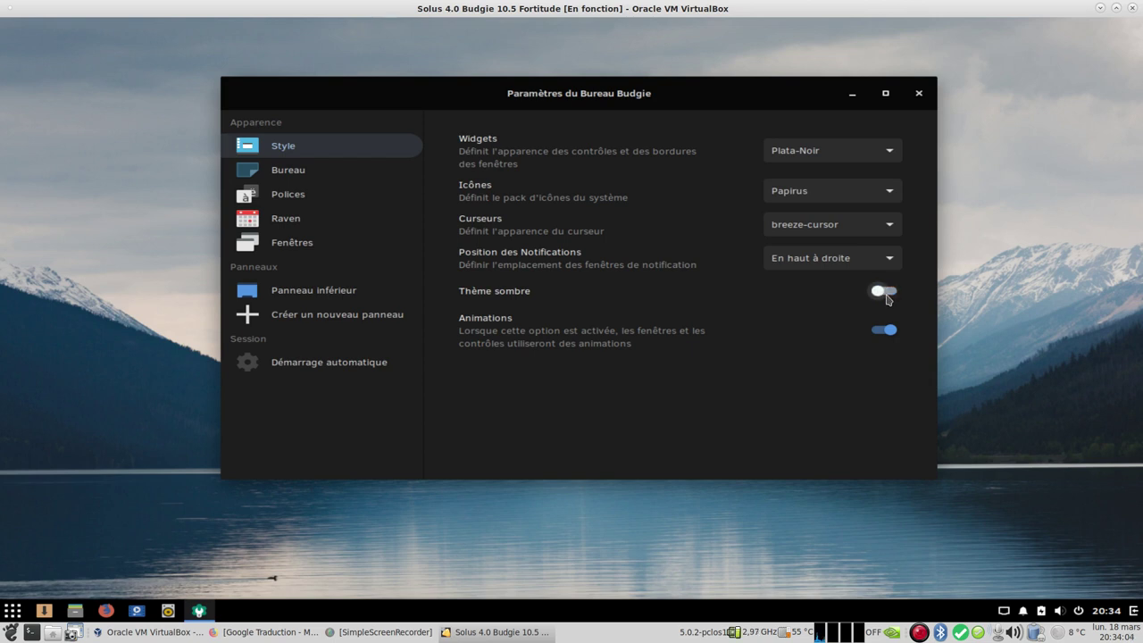
Step: Try the Plata widget theme, then restore Plata-Noir with Thème sombre on
{"action": "left_click", "coordinate": [844, 151]}
{"action": "scroll", "coordinate": [835, 51], "scroll_direction": "up", "scroll_amount": 1}
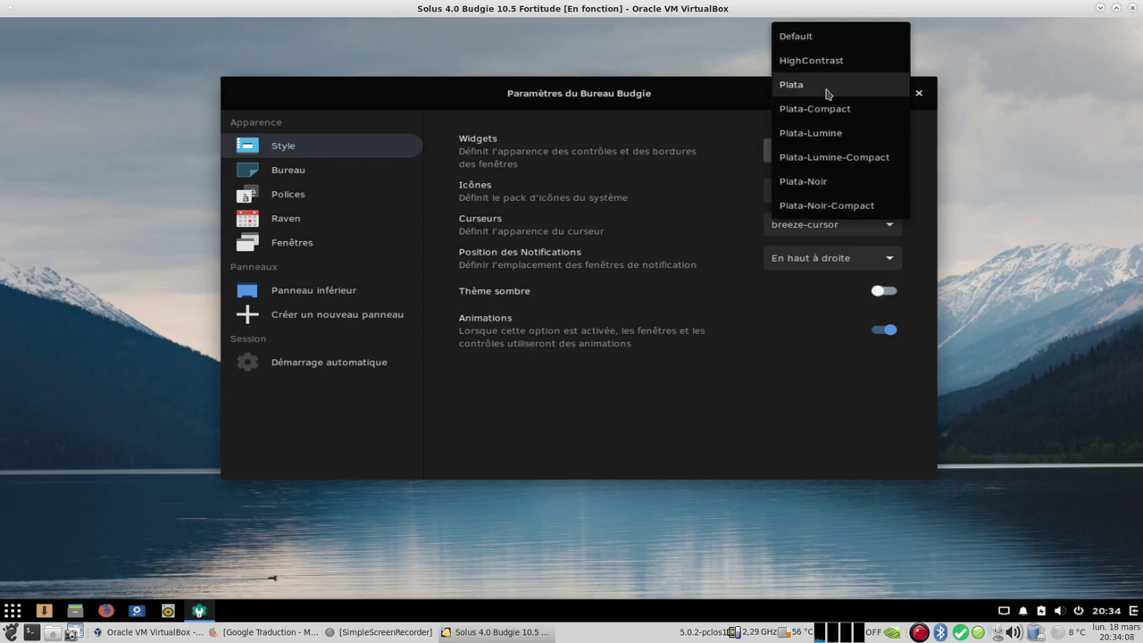
{"action": "left_click", "coordinate": [828, 89]}
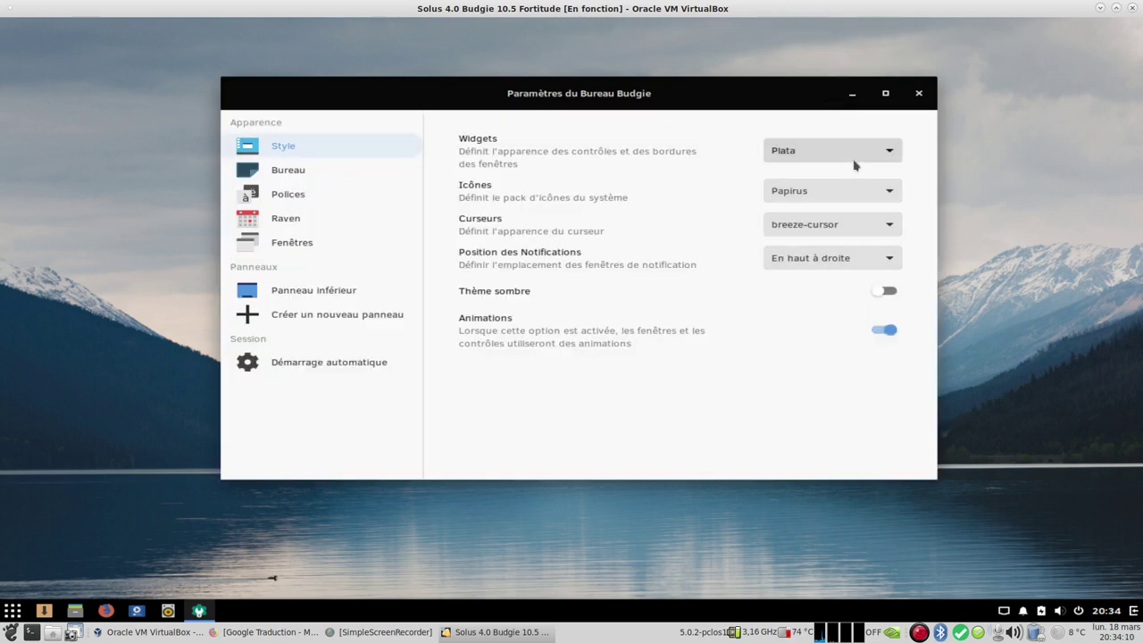
{"action": "left_click", "coordinate": [856, 166]}
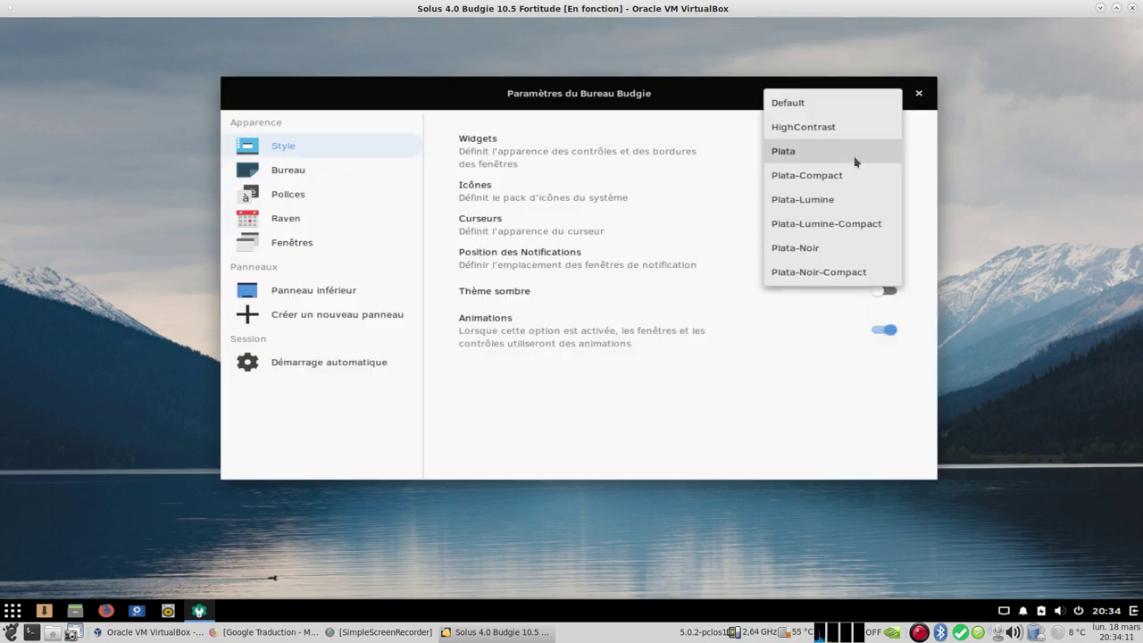
{"action": "left_click", "coordinate": [820, 251]}
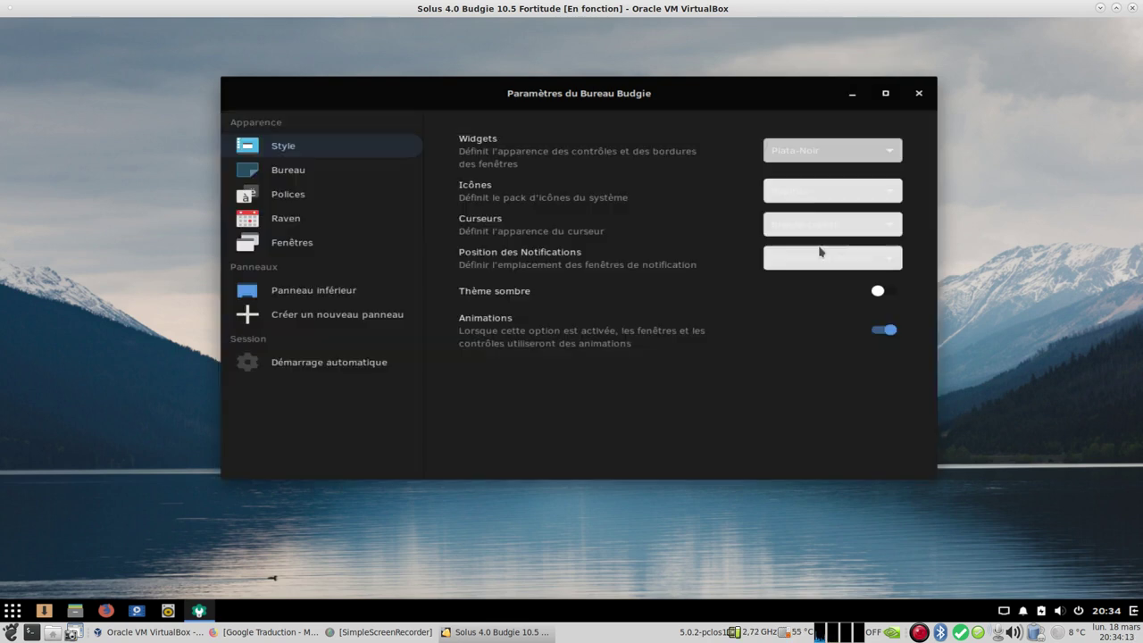
{"action": "left_click", "coordinate": [873, 288]}
Step: Keep Papirus as the icon theme and breeze-cursor as the cursor theme
{"action": "left_click", "coordinate": [826, 192]}
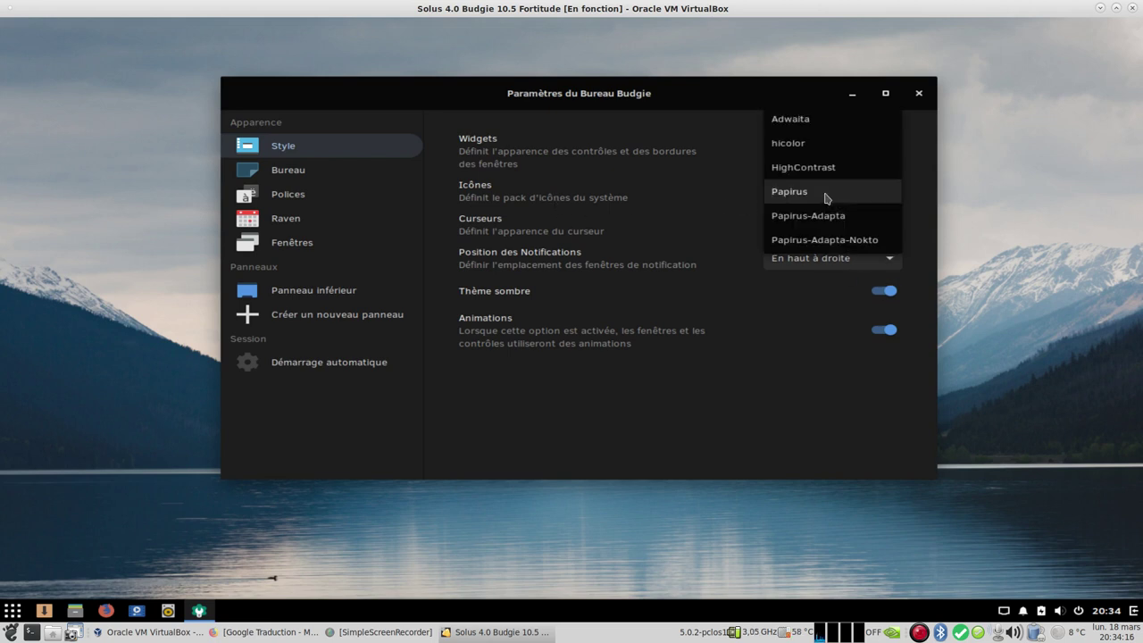
{"action": "left_click", "coordinate": [827, 192]}
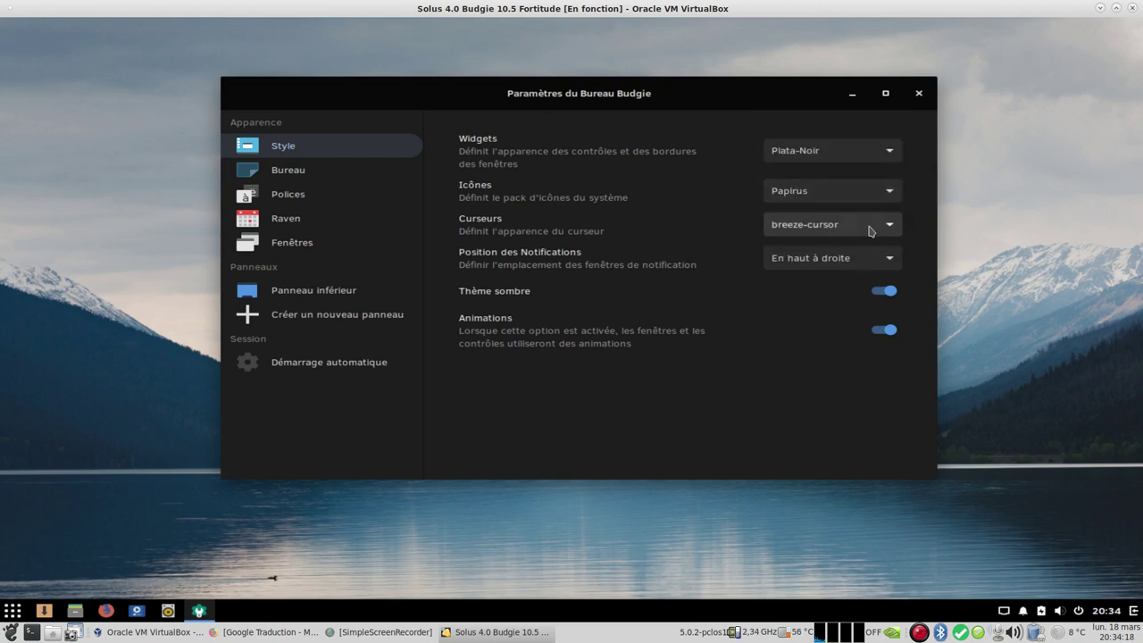
{"action": "left_click", "coordinate": [870, 230]}
{"action": "left_click", "coordinate": [871, 229]}
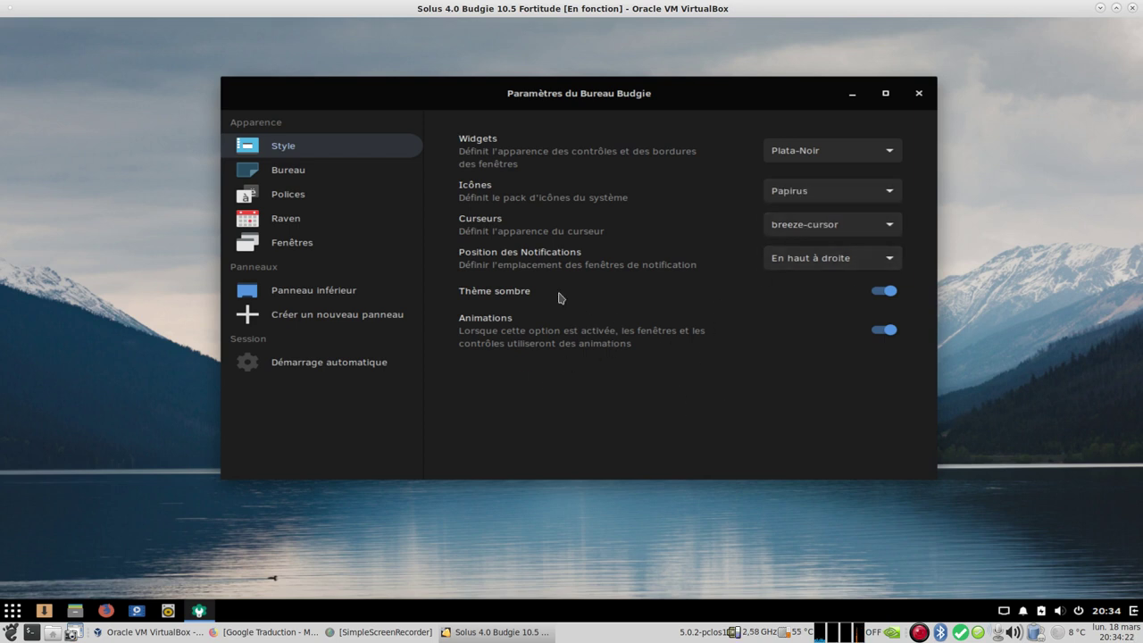
Step: Enable desktop icons with home, network and trash shortcuts, then turn them all off again
{"action": "left_click", "coordinate": [300, 182]}
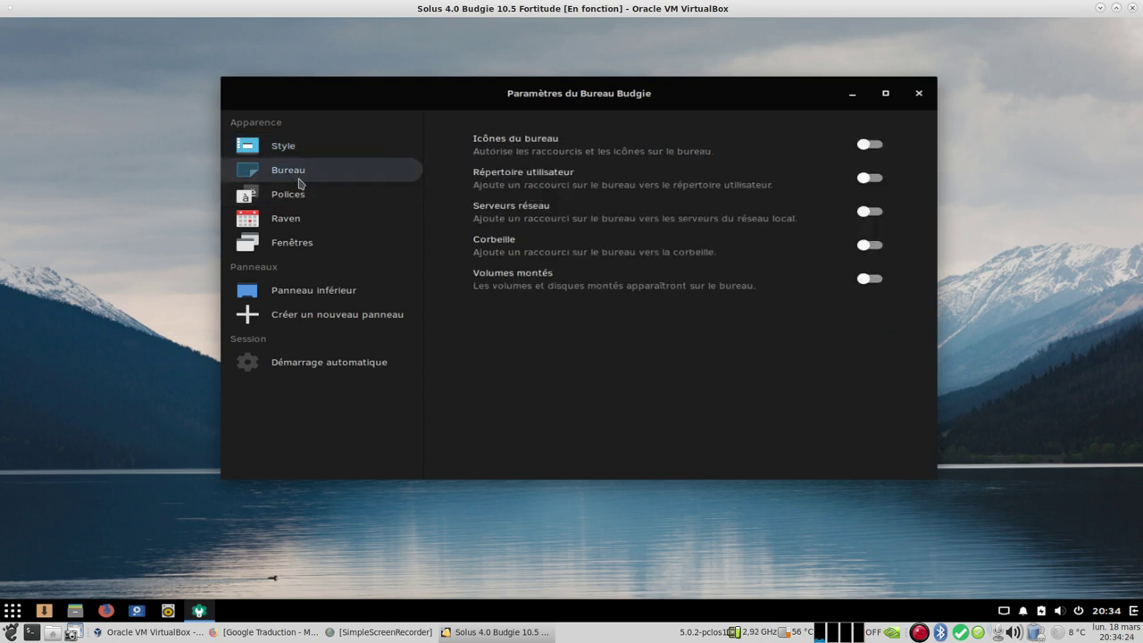
{"action": "left_click", "coordinate": [872, 146]}
{"action": "left_click", "coordinate": [873, 178]}
{"action": "left_click", "coordinate": [871, 215]}
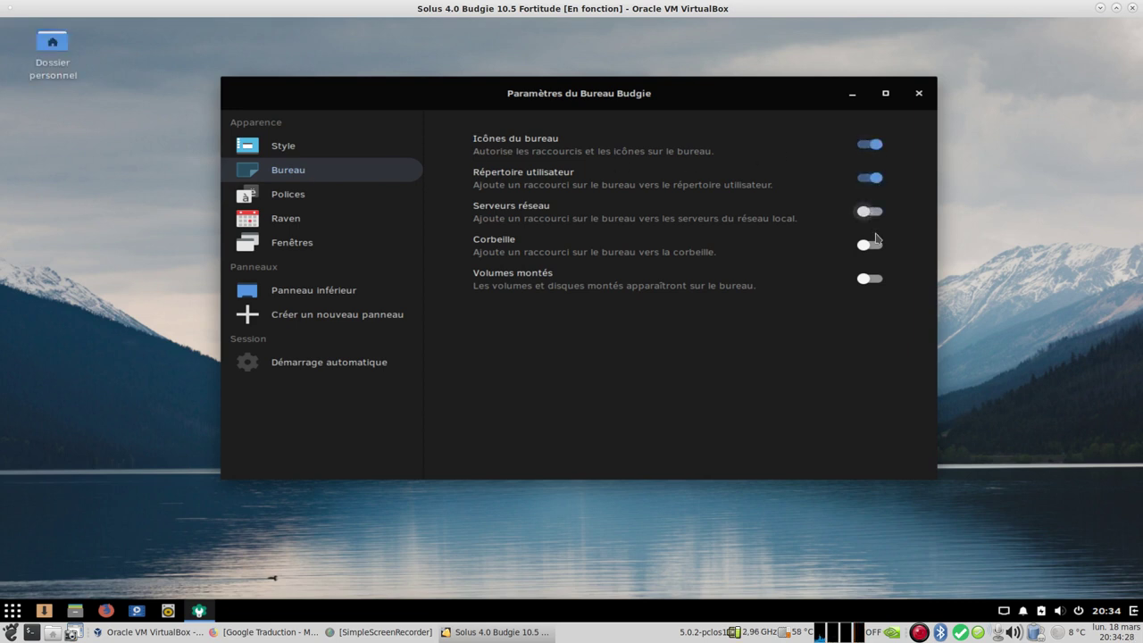
{"action": "left_click", "coordinate": [873, 247]}
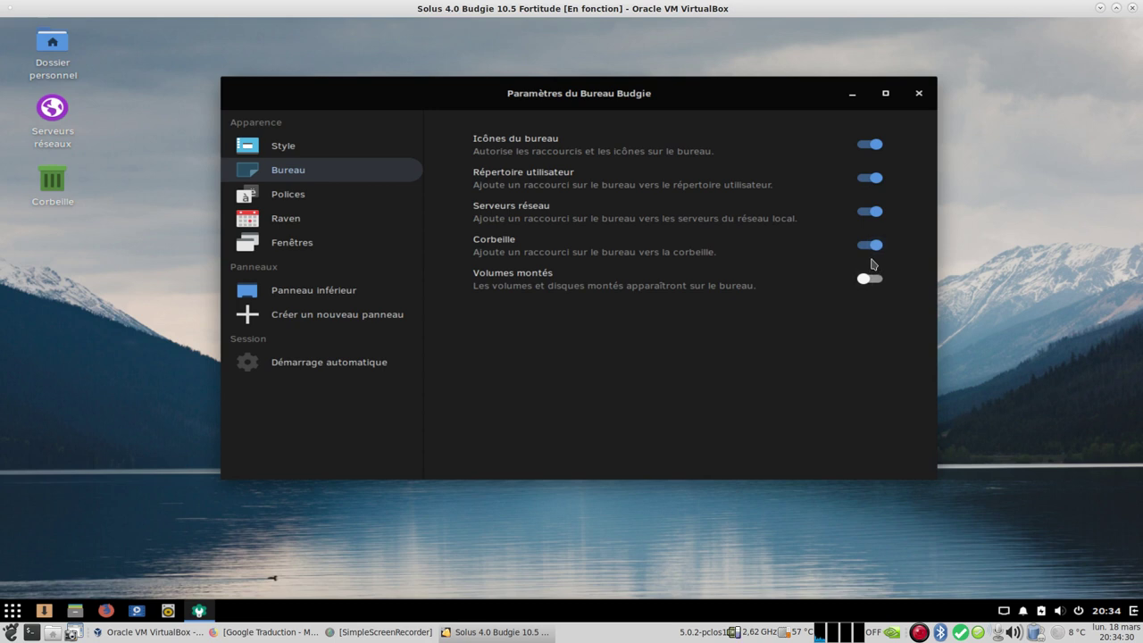
{"action": "left_click", "coordinate": [872, 243]}
{"action": "left_click", "coordinate": [870, 212]}
{"action": "left_click", "coordinate": [871, 178]}
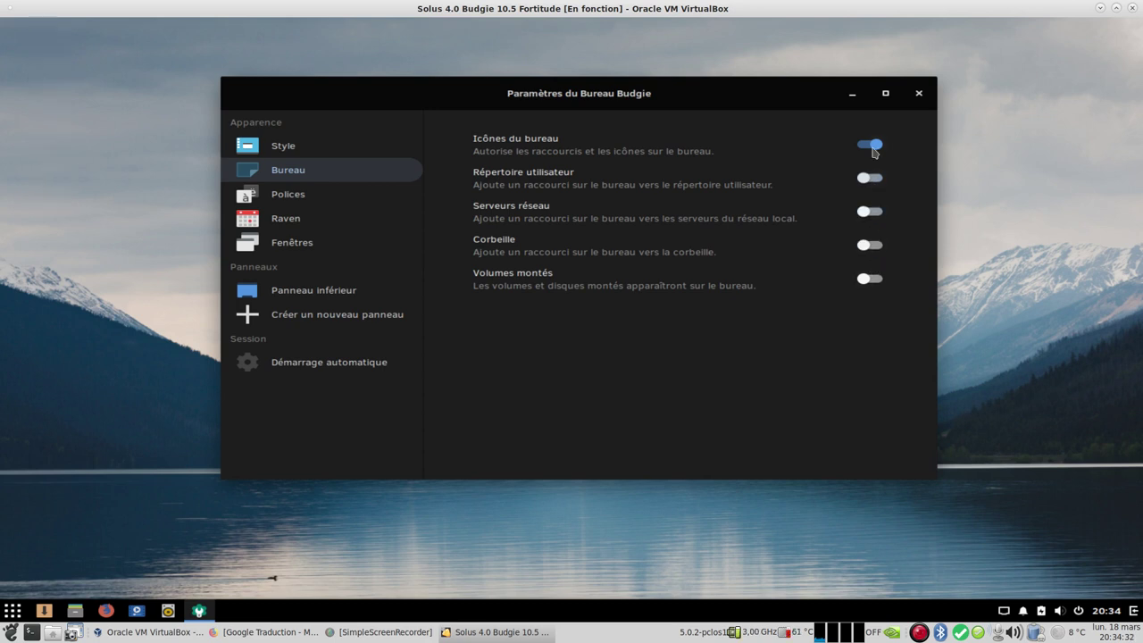
{"action": "left_click", "coordinate": [869, 144]}
Step: Review fonts, Raven (toggling volume above 100% on and off), windows and panel applets pages
{"action": "left_click", "coordinate": [299, 201]}
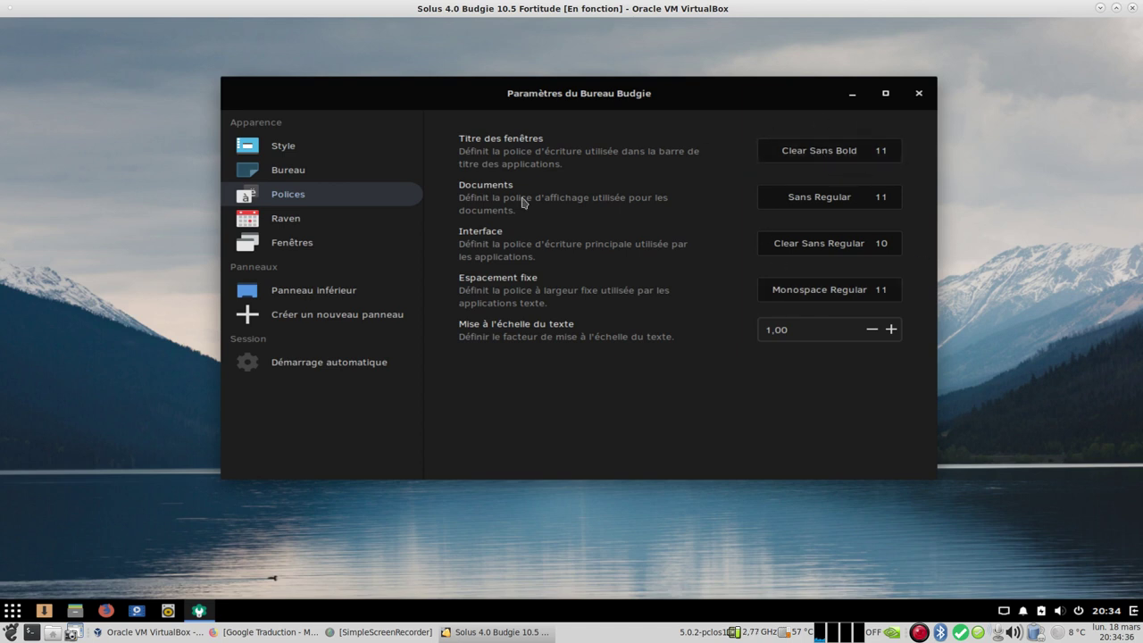
{"action": "left_click", "coordinate": [301, 224]}
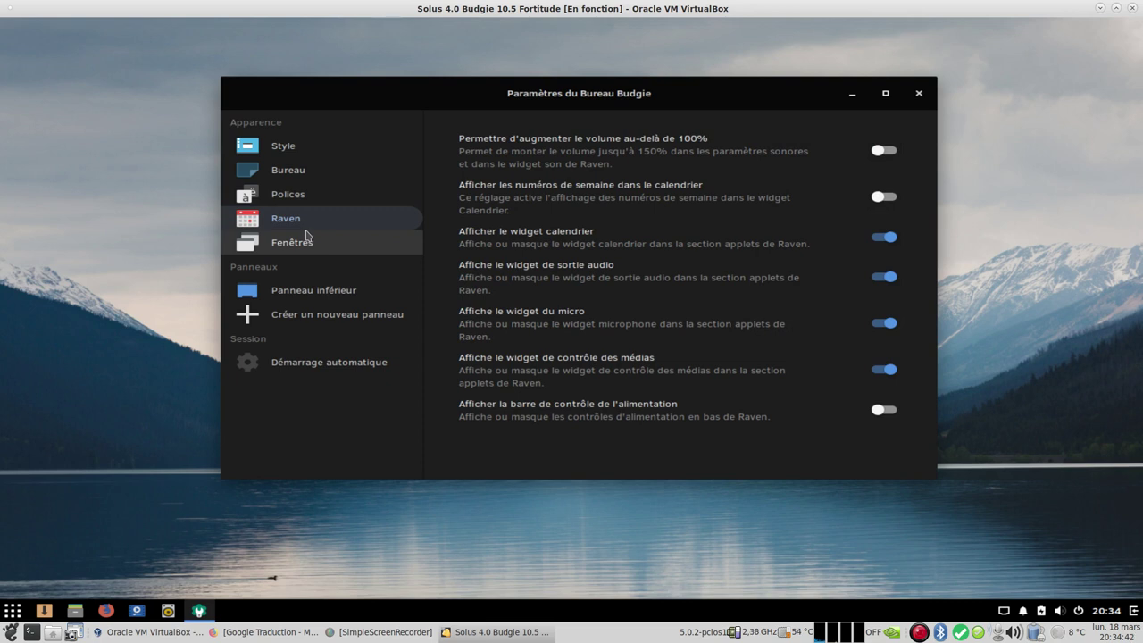
{"action": "left_click", "coordinate": [882, 151]}
{"action": "left_click", "coordinate": [883, 152]}
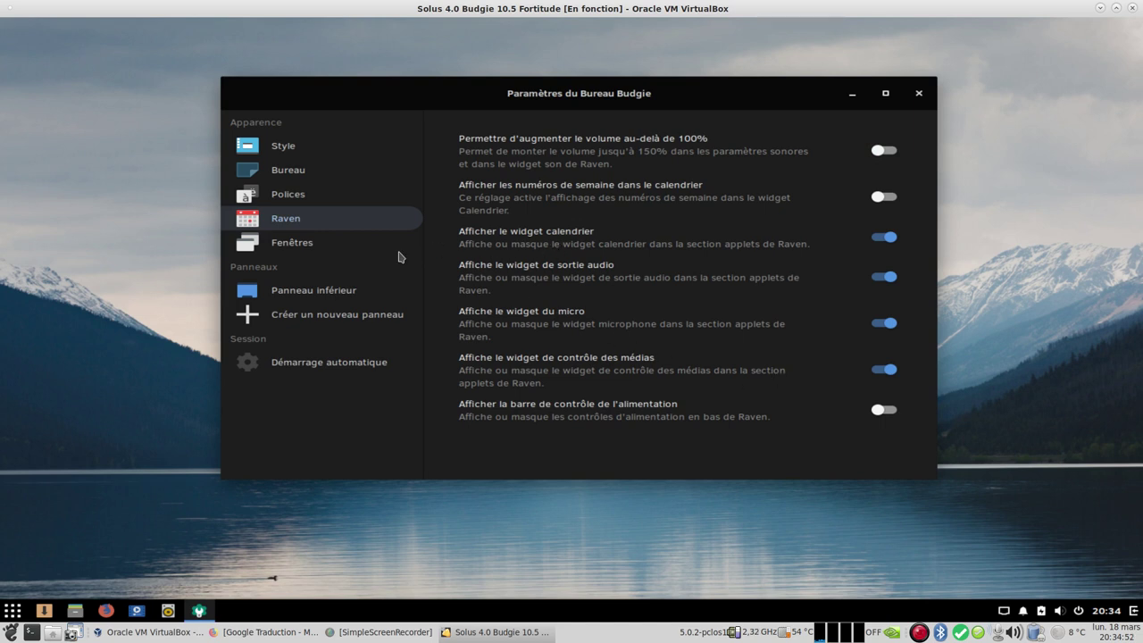
{"action": "left_click", "coordinate": [307, 244]}
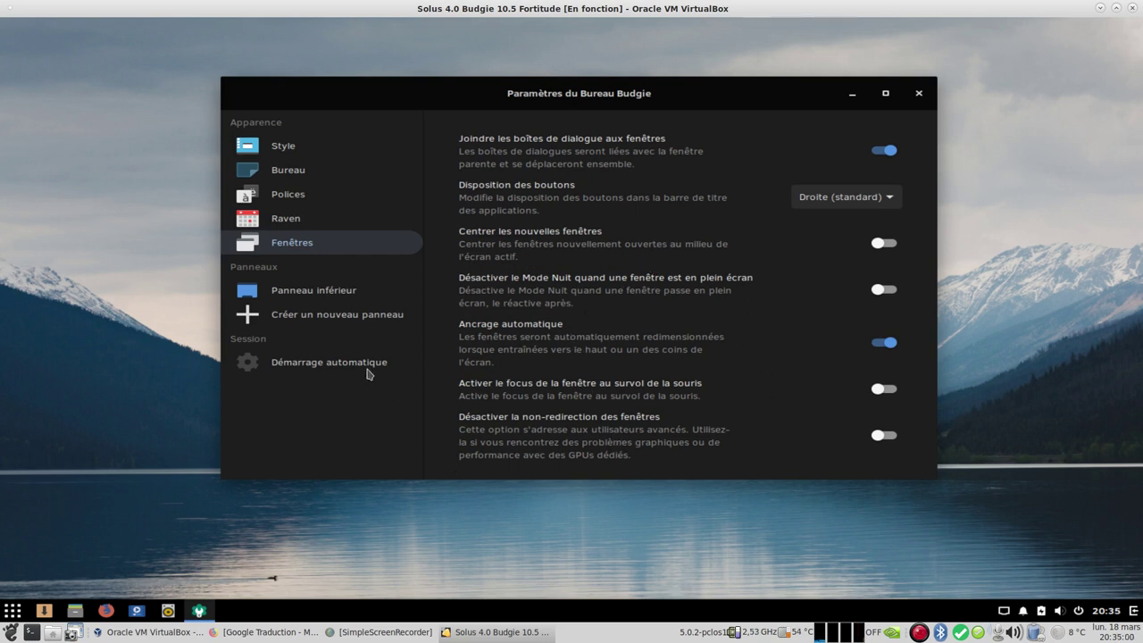
{"action": "left_click", "coordinate": [366, 296]}
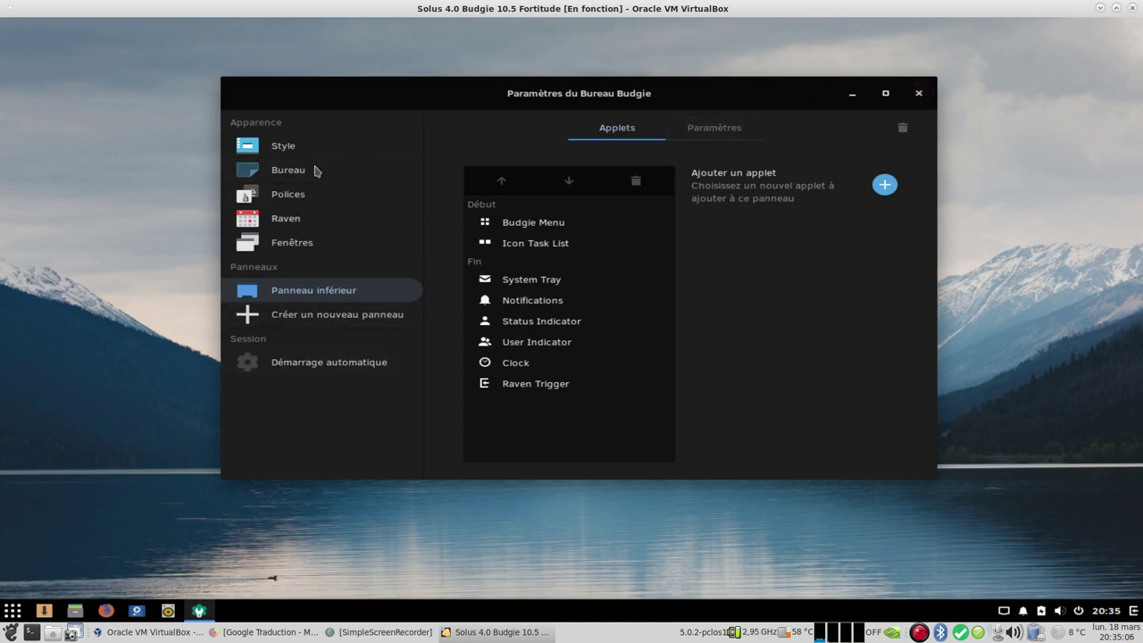
{"action": "left_click", "coordinate": [287, 149]}
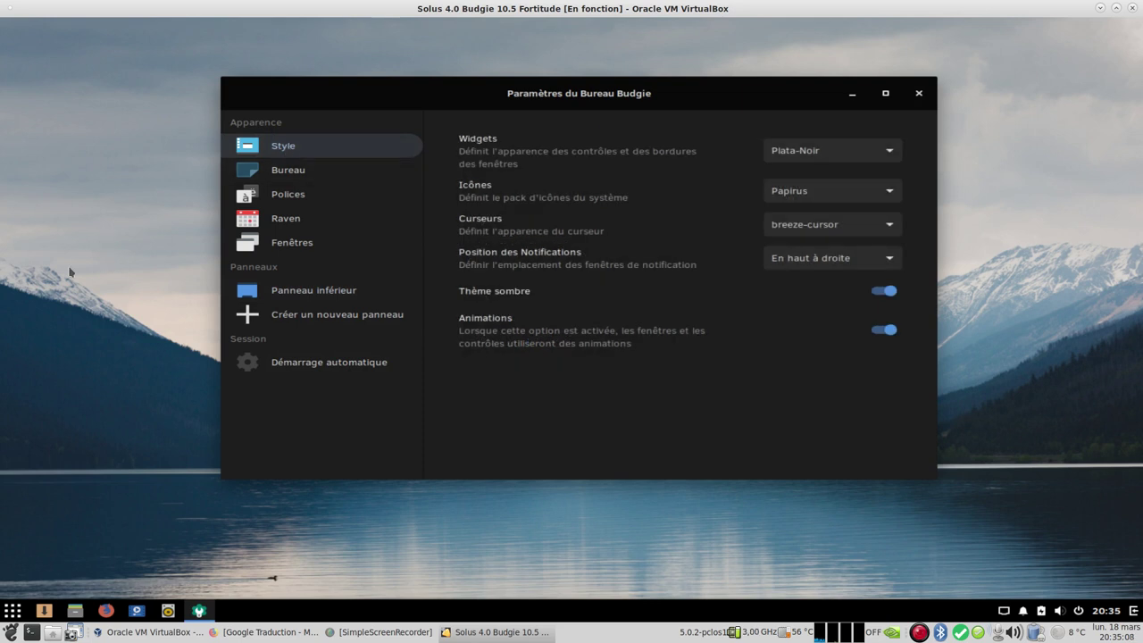
Step: Switch the widget theme to Default, then to Plata-Lumine
{"action": "left_click", "coordinate": [8, 612]}
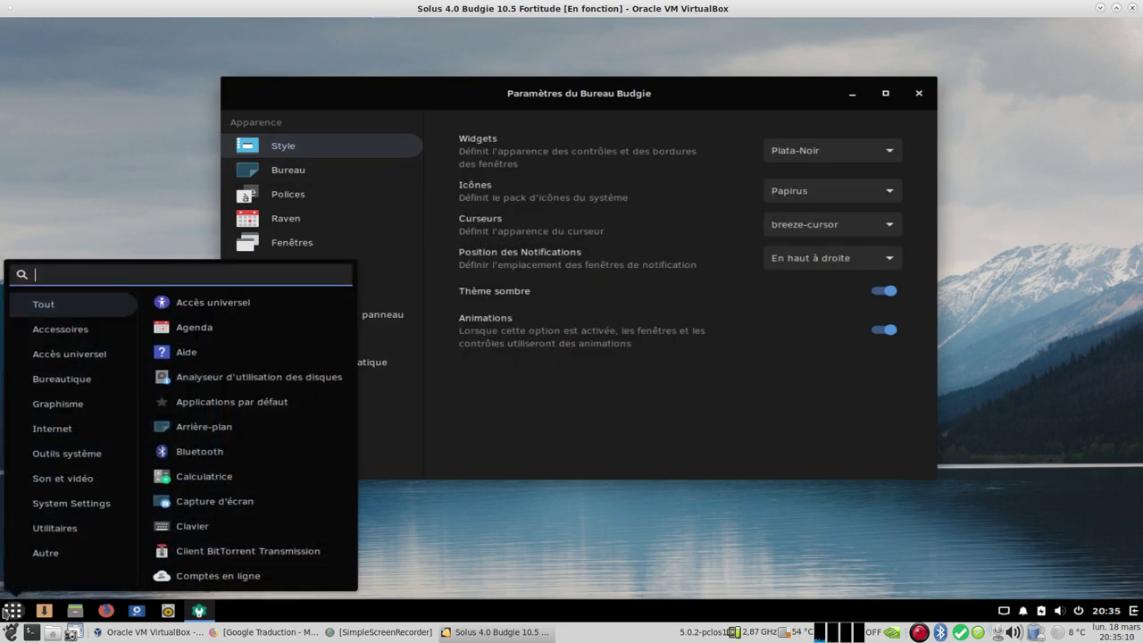
{"action": "left_click", "coordinate": [8, 612]}
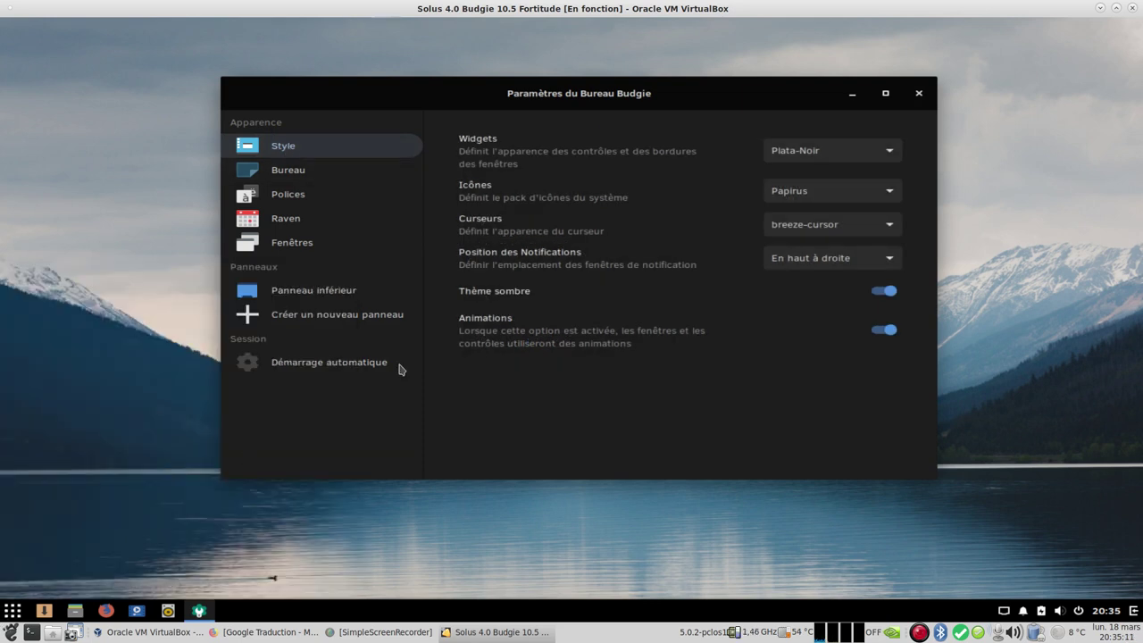
{"action": "left_click", "coordinate": [822, 152]}
{"action": "scroll", "coordinate": [825, 77], "scroll_direction": "up", "scroll_amount": 2}
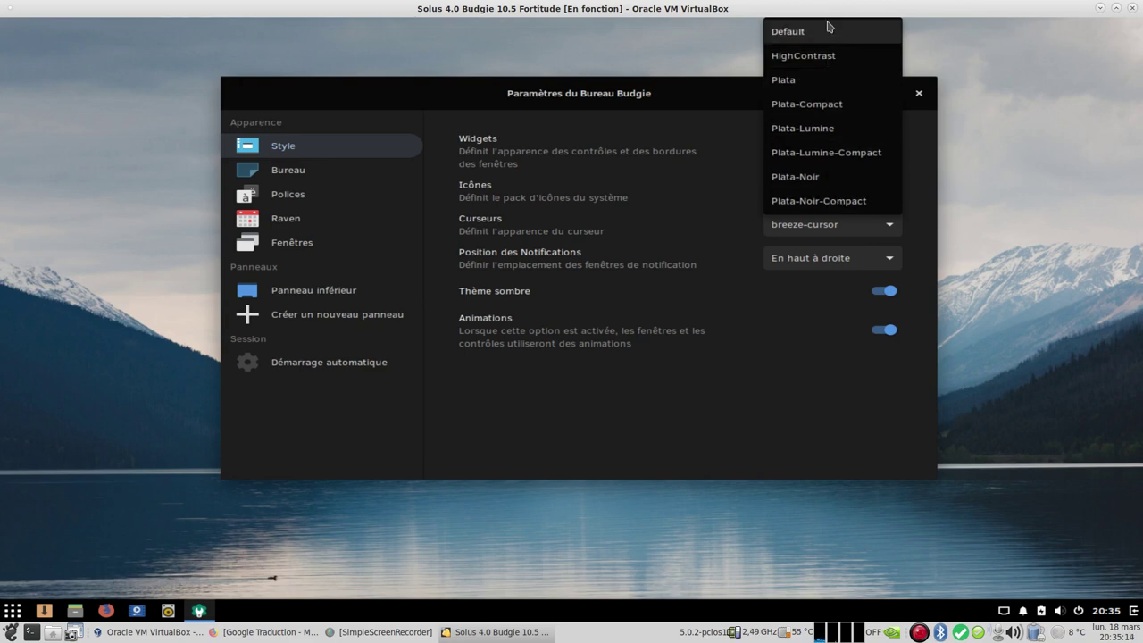
{"action": "left_click", "coordinate": [826, 36]}
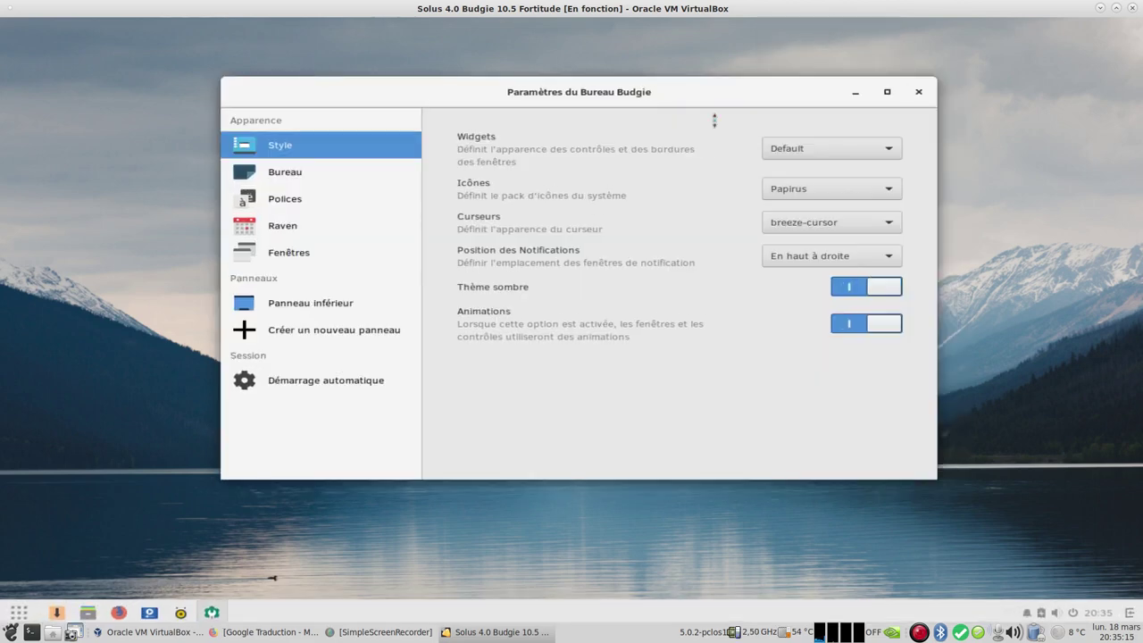
{"action": "left_click", "coordinate": [17, 617]}
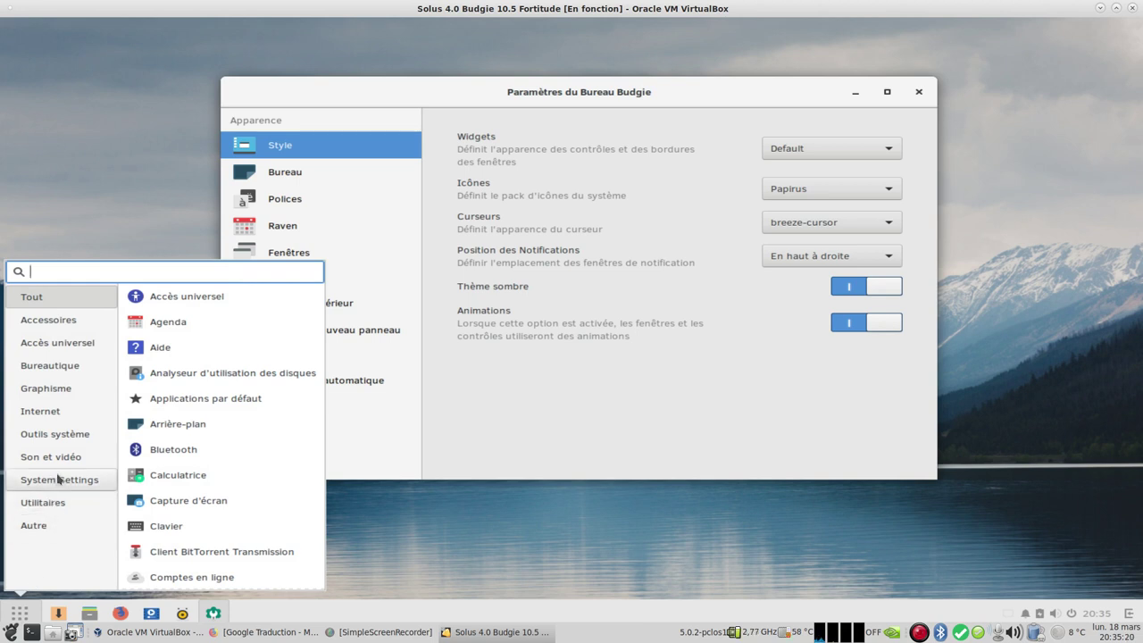
{"action": "left_click", "coordinate": [840, 150]}
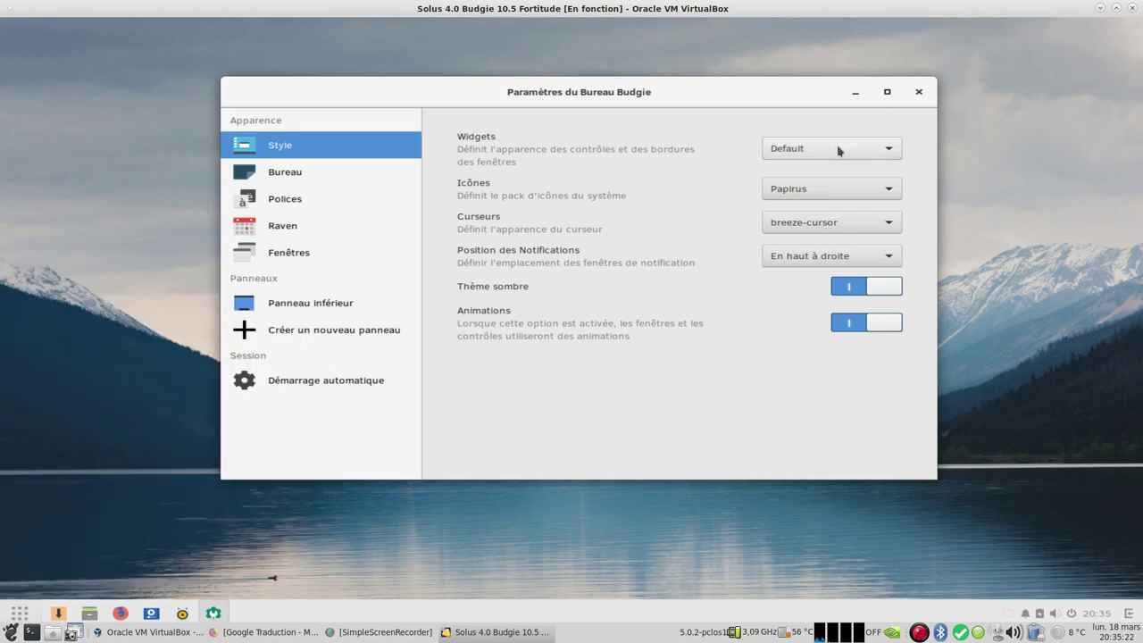
{"action": "left_click", "coordinate": [838, 150]}
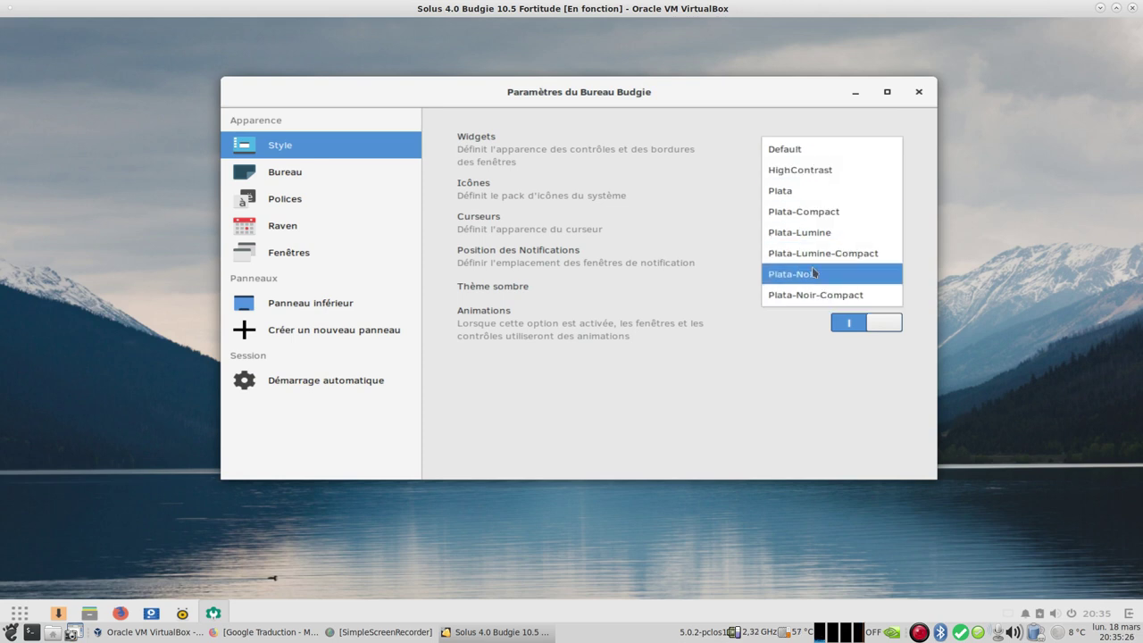
{"action": "left_click", "coordinate": [844, 234]}
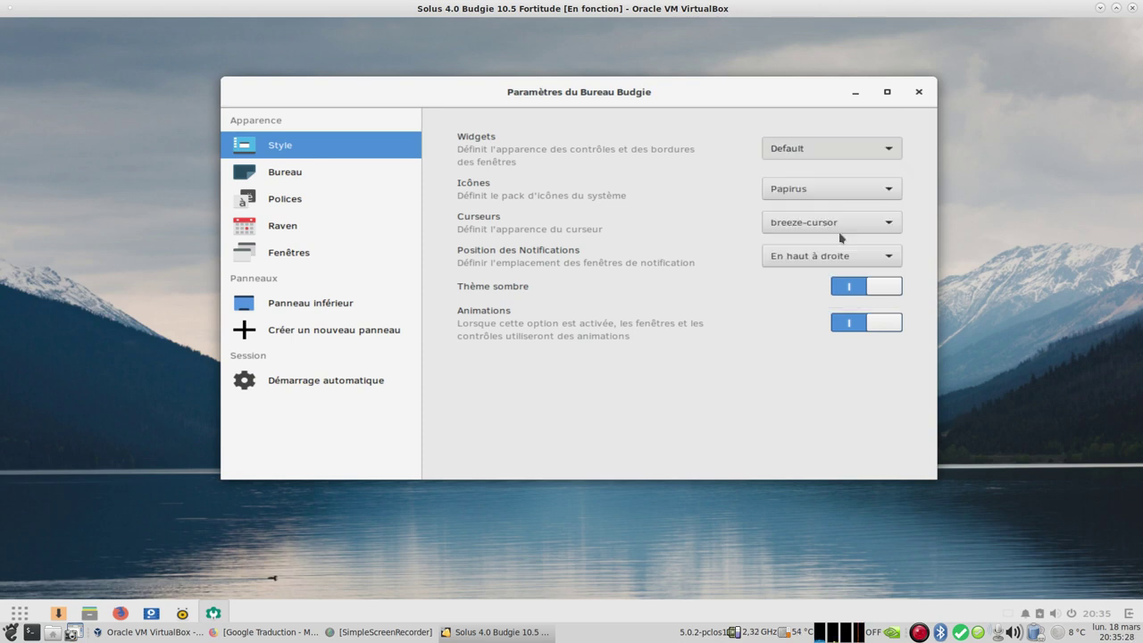
Step: Switch the widget theme to Plata-Noir-Compact, then settle on Plata-Noir
{"action": "left_click", "coordinate": [13, 612]}
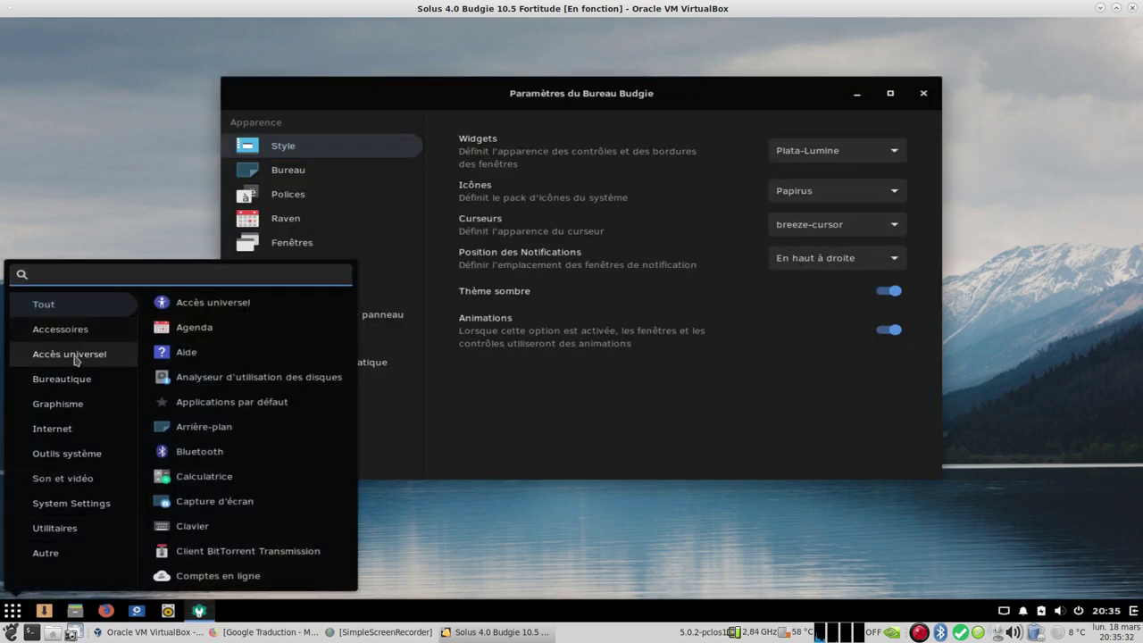
{"action": "left_click", "coordinate": [855, 150]}
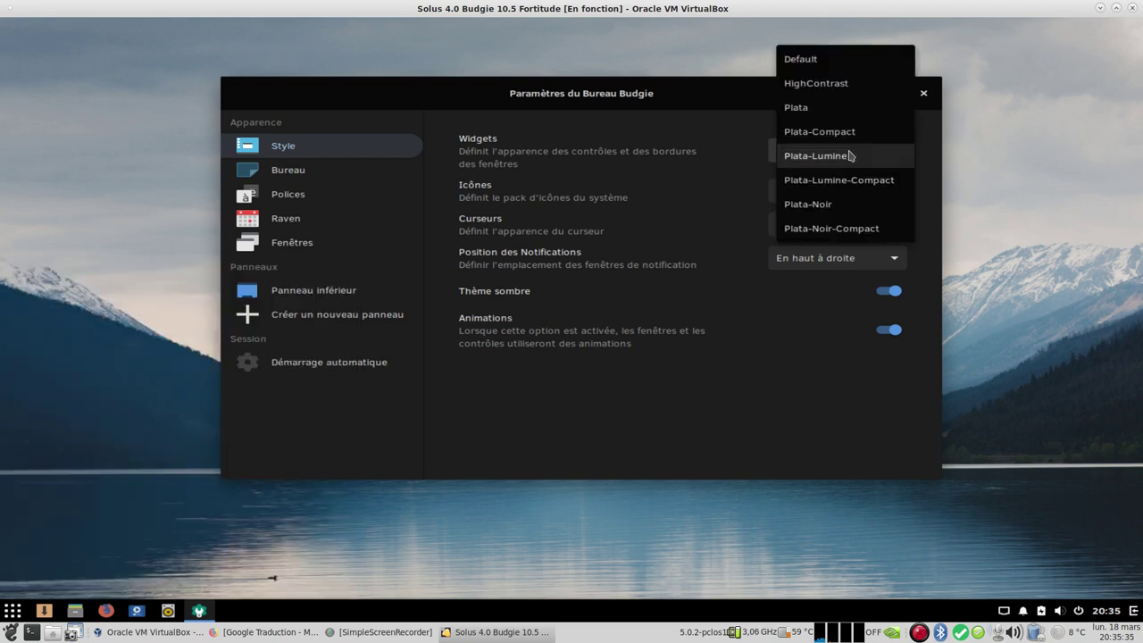
{"action": "left_click", "coordinate": [874, 230]}
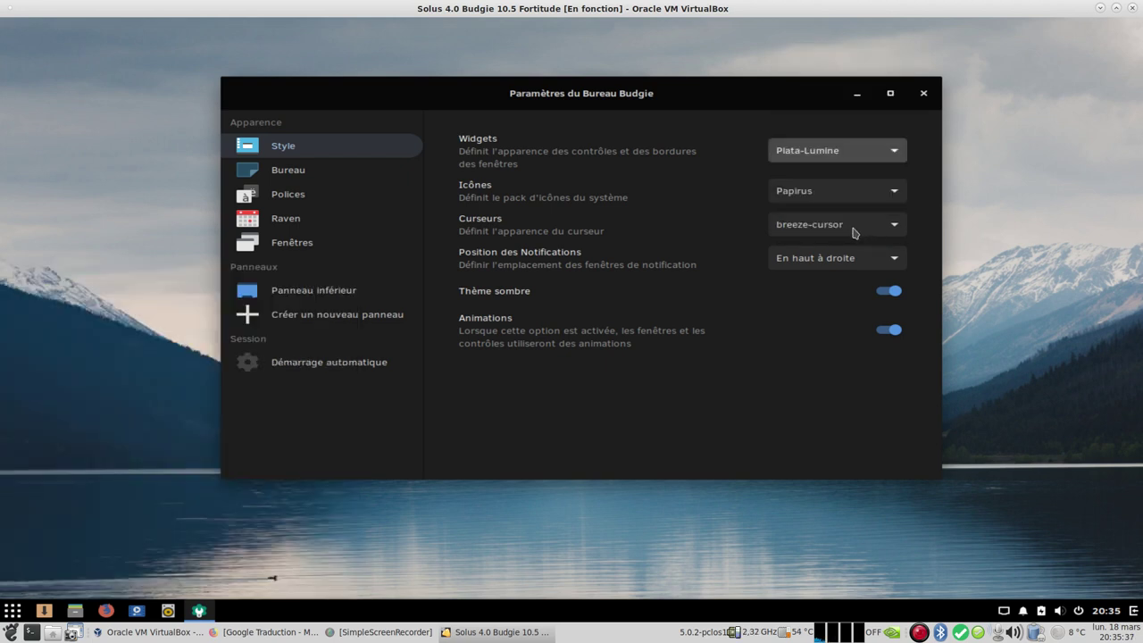
{"action": "left_click", "coordinate": [14, 610]}
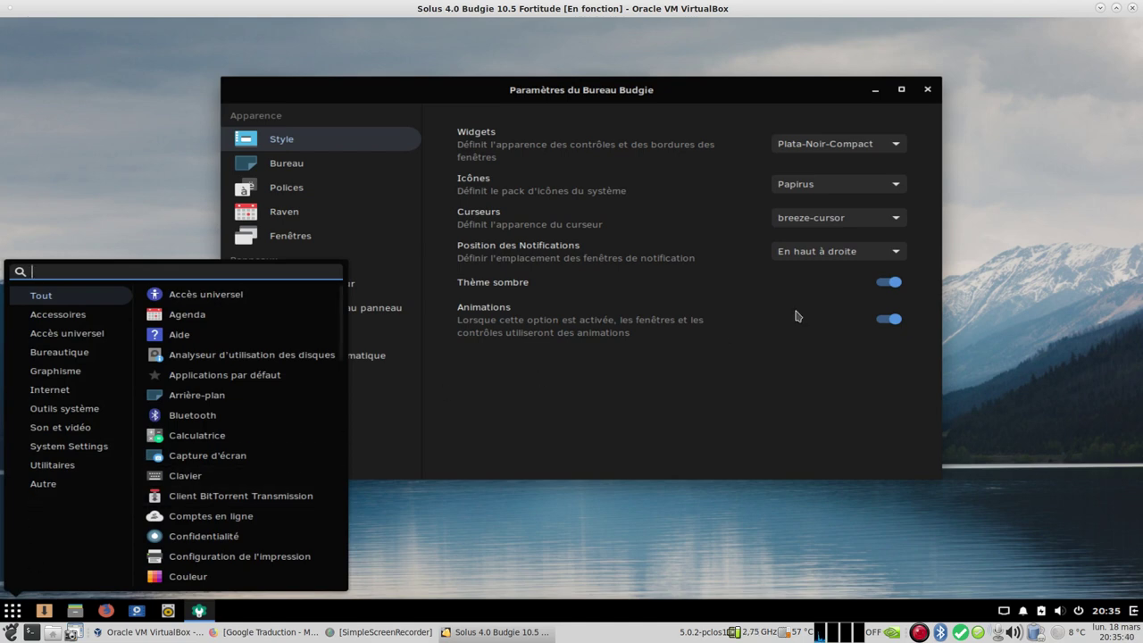
{"action": "left_click", "coordinate": [858, 145]}
{"action": "left_click", "coordinate": [855, 146]}
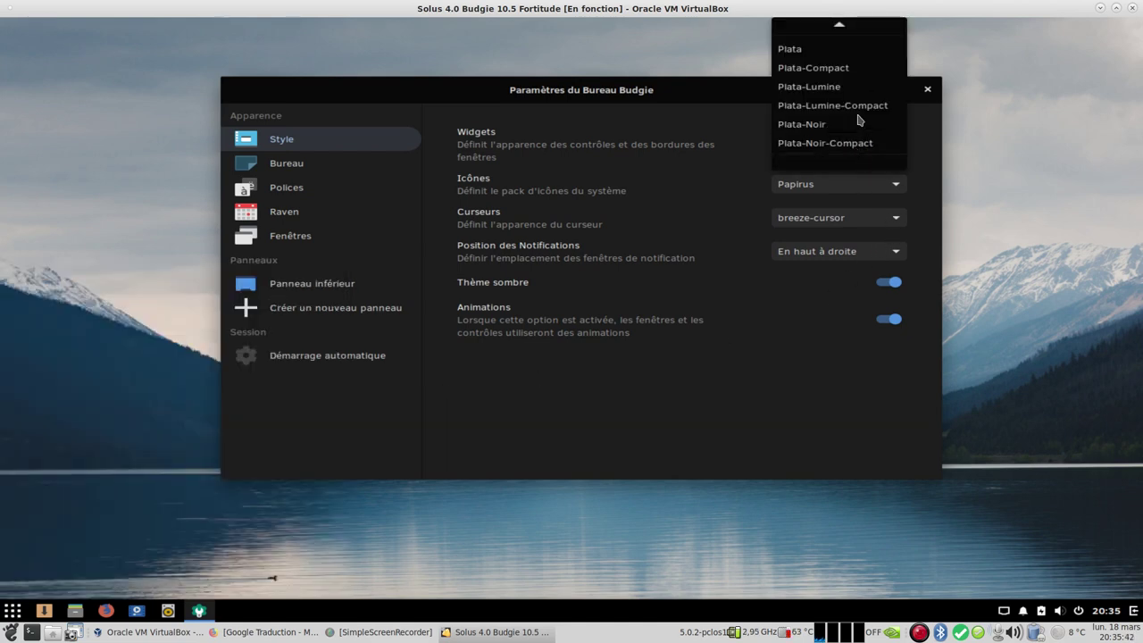
{"action": "left_click", "coordinate": [847, 126]}
Step: Close Budgie desktop settings and launch GNOME MPV from the Son et vidéo menu
{"action": "left_click", "coordinate": [923, 94]}
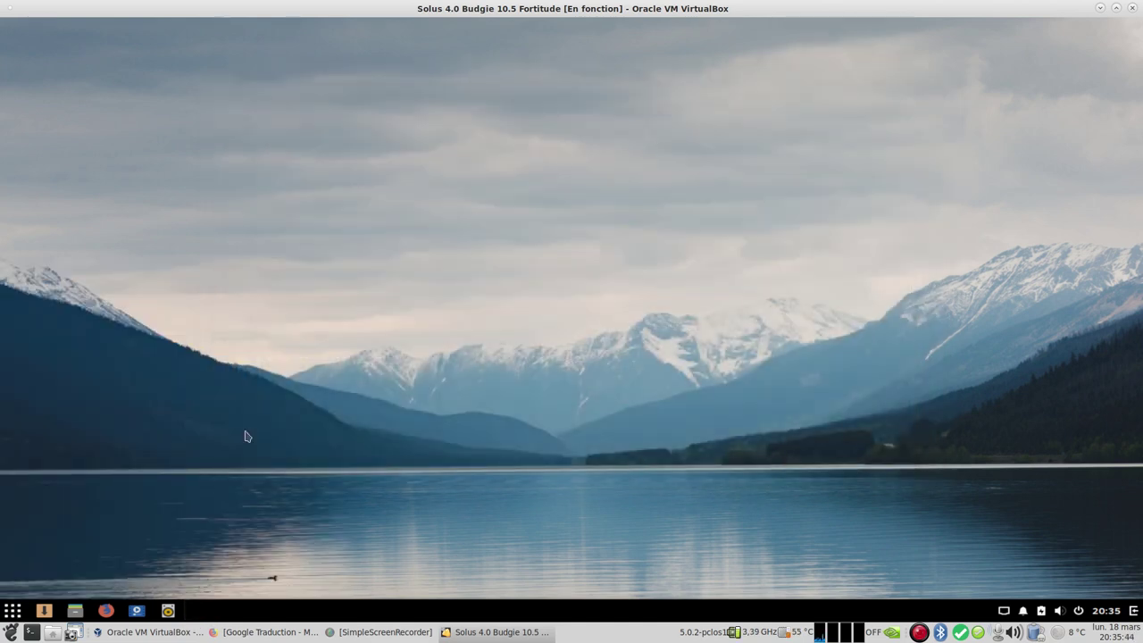
{"action": "left_click", "coordinate": [12, 610]}
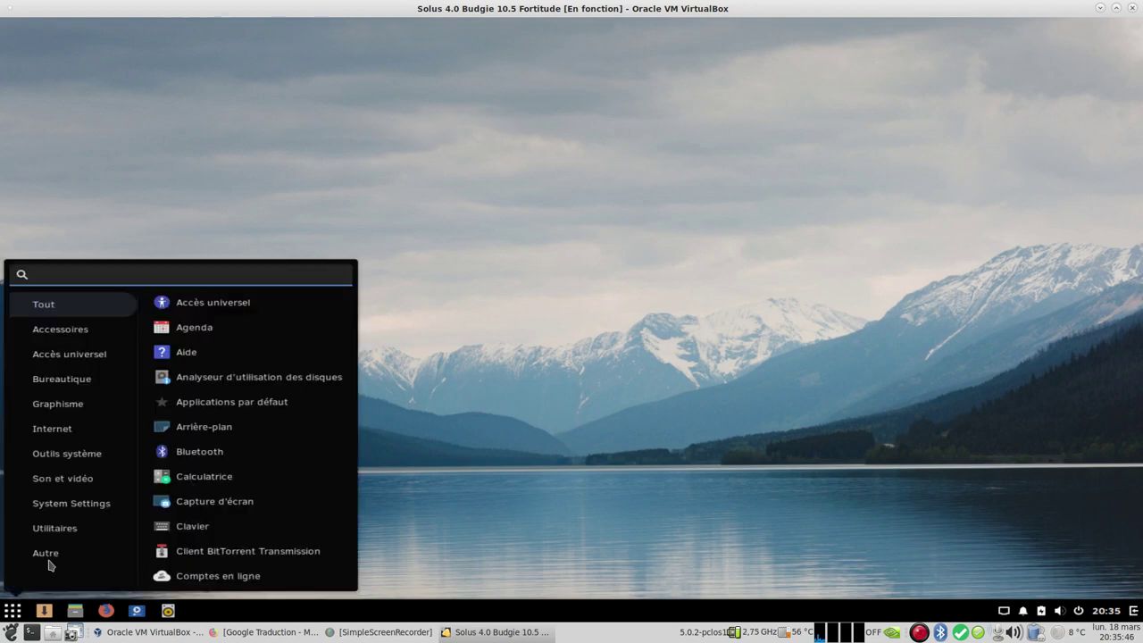
{"action": "left_click", "coordinate": [86, 511]}
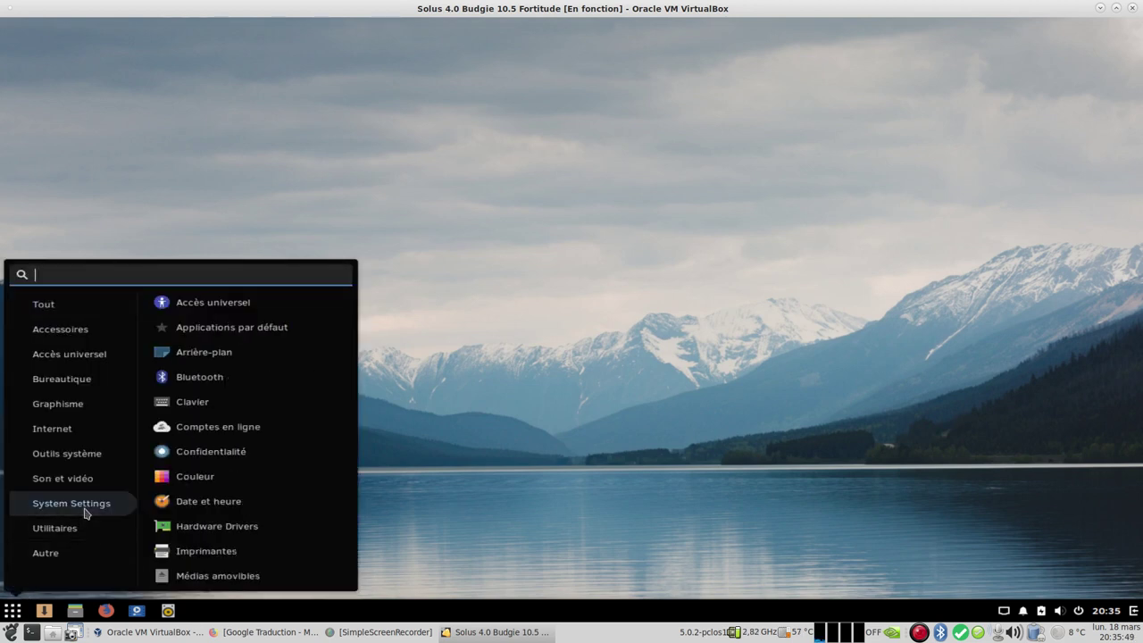
{"action": "left_click", "coordinate": [93, 460]}
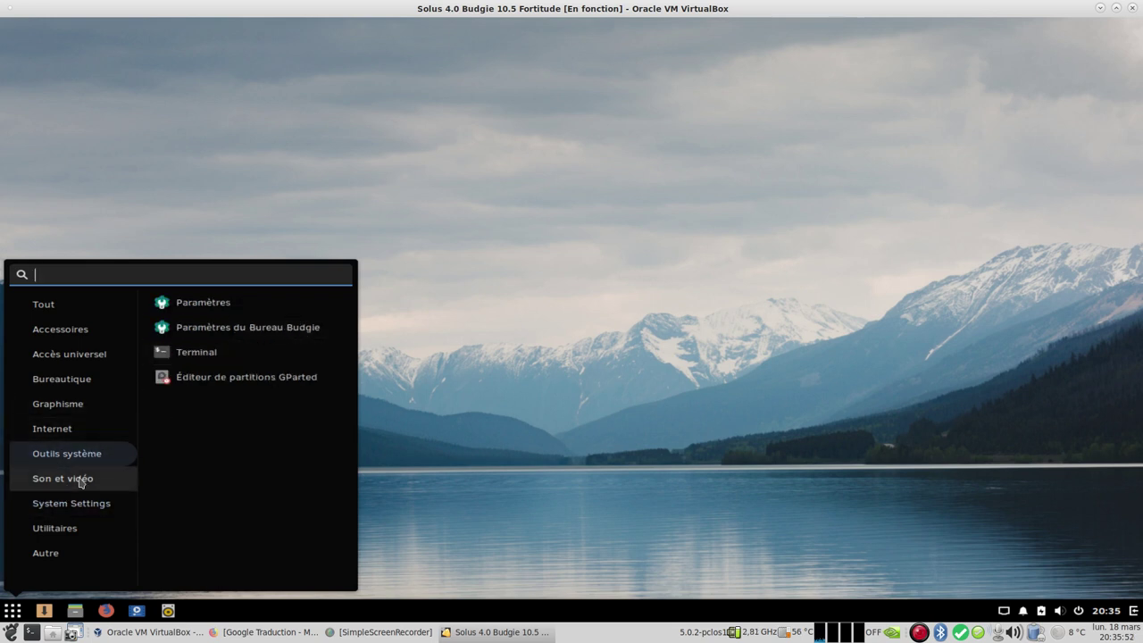
{"action": "left_click", "coordinate": [80, 482]}
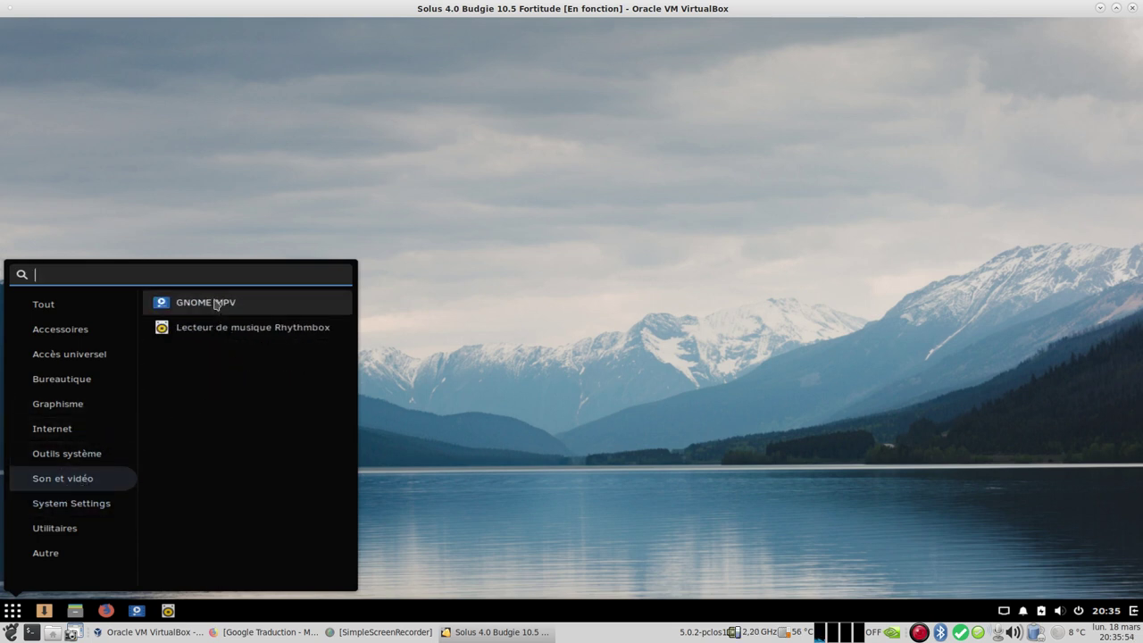
{"action": "left_click", "coordinate": [220, 303]}
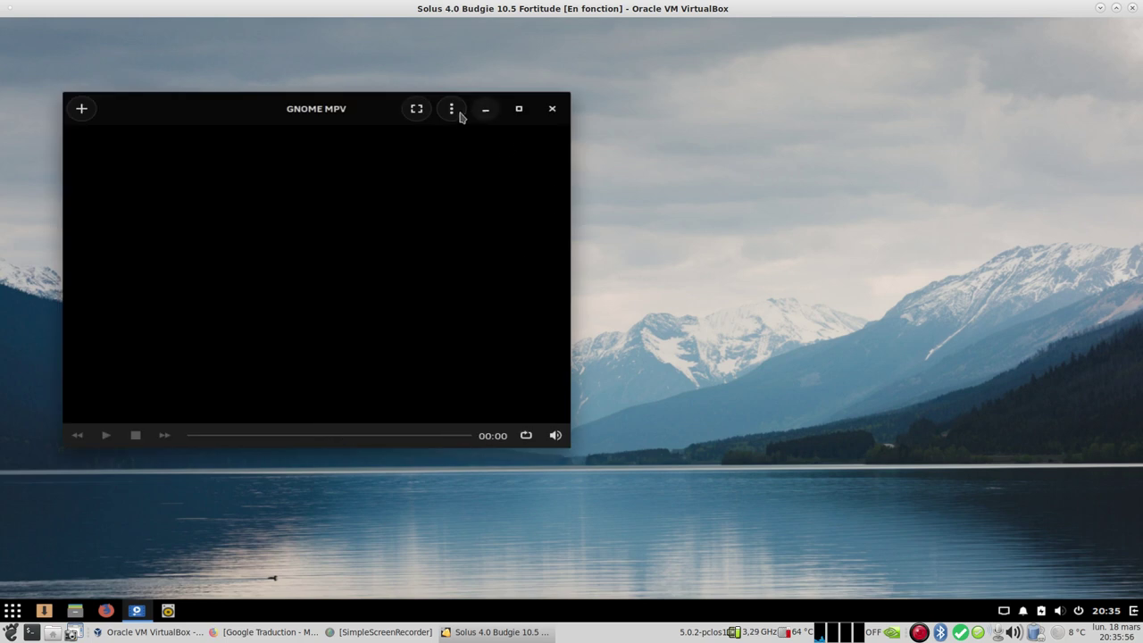
Step: Check GNOME MPV's About dialog shows version 0.16, close the player, and reopen the menu
{"action": "left_click", "coordinate": [454, 113]}
{"action": "left_click", "coordinate": [450, 320]}
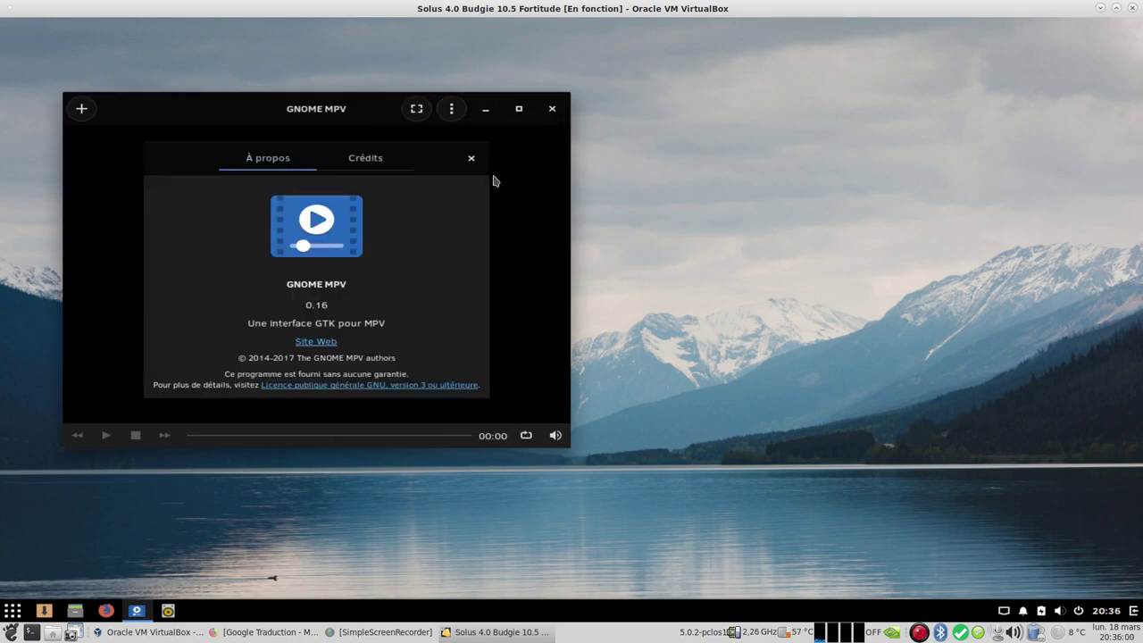
{"action": "left_click", "coordinate": [471, 158]}
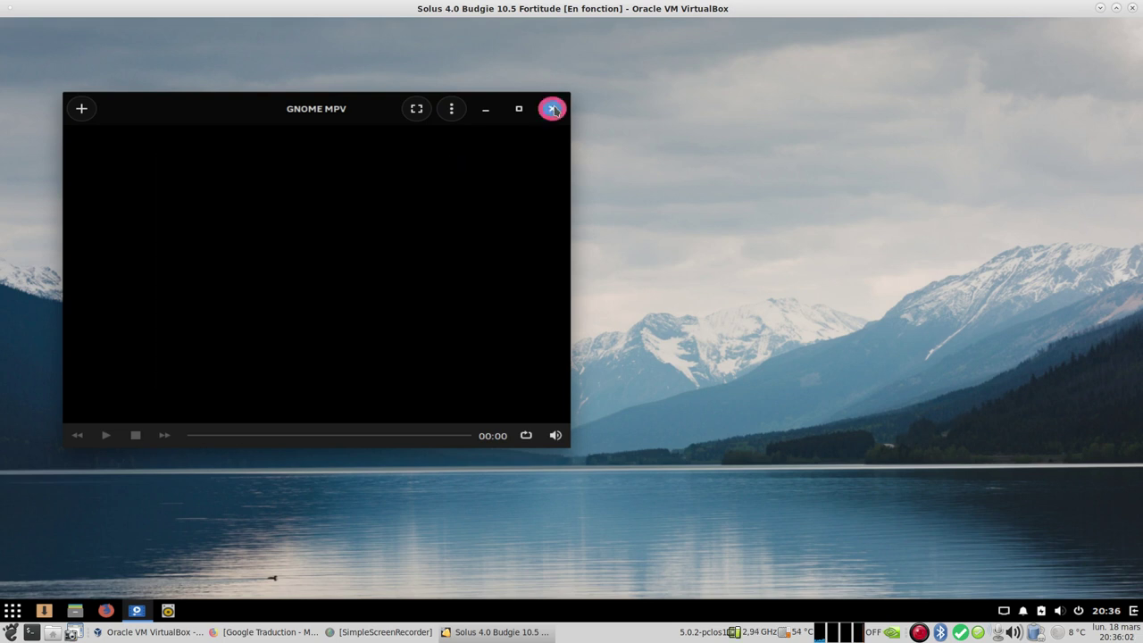
{"action": "left_click", "coordinate": [552, 109]}
{"action": "left_click", "coordinate": [12, 611]}
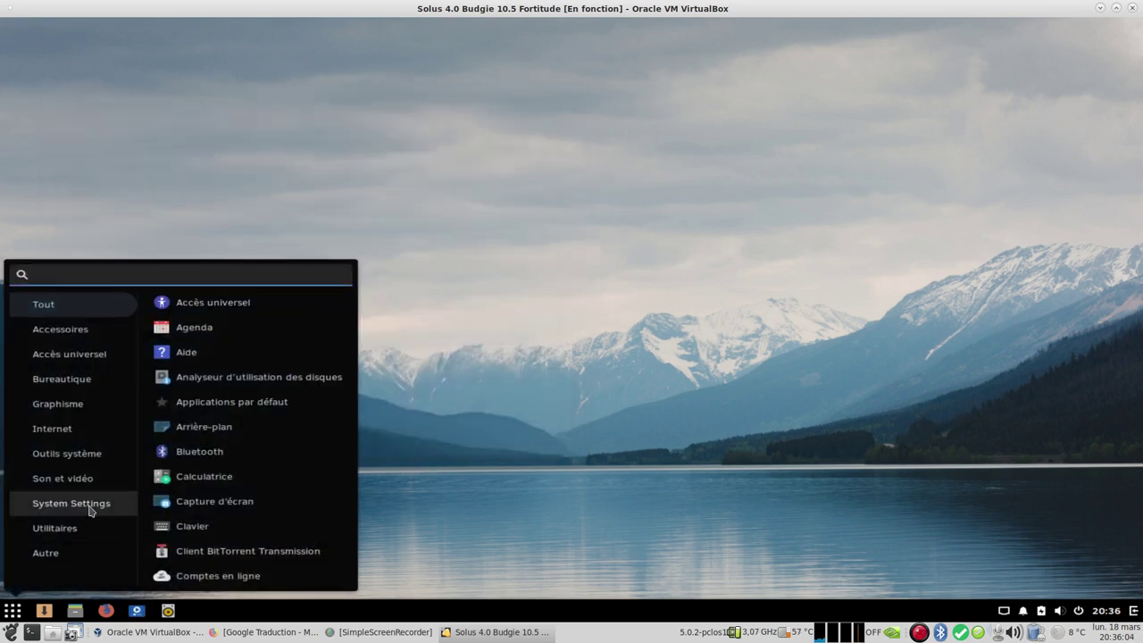
Step: Launch Moniteur système from the Utilitaires menu category
{"action": "left_click", "coordinate": [101, 479]}
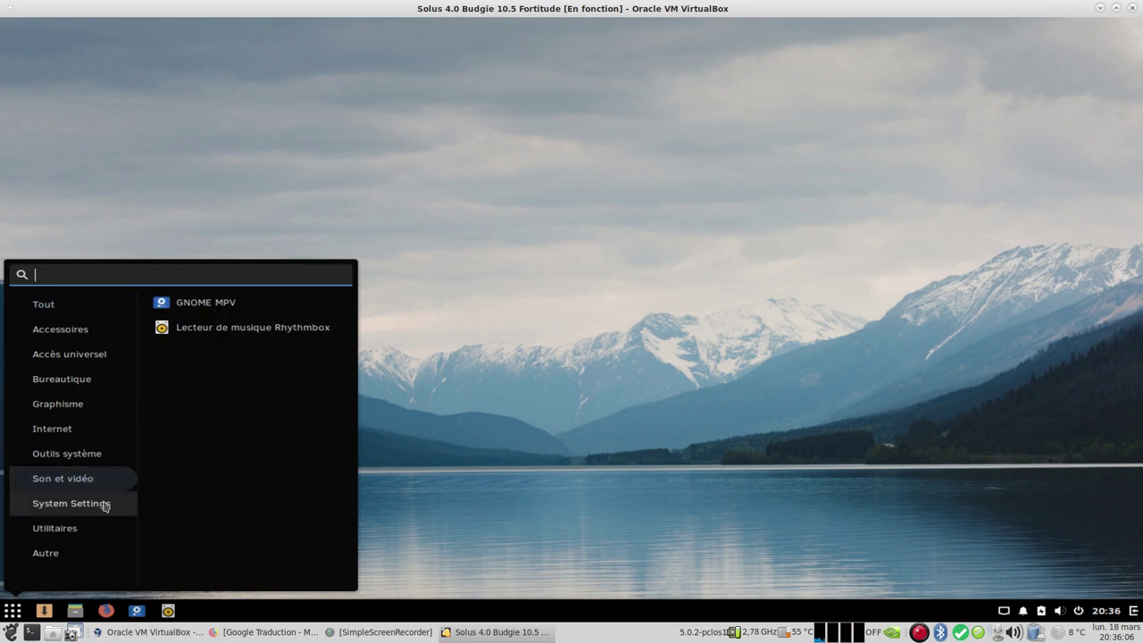
{"action": "left_click", "coordinate": [105, 505]}
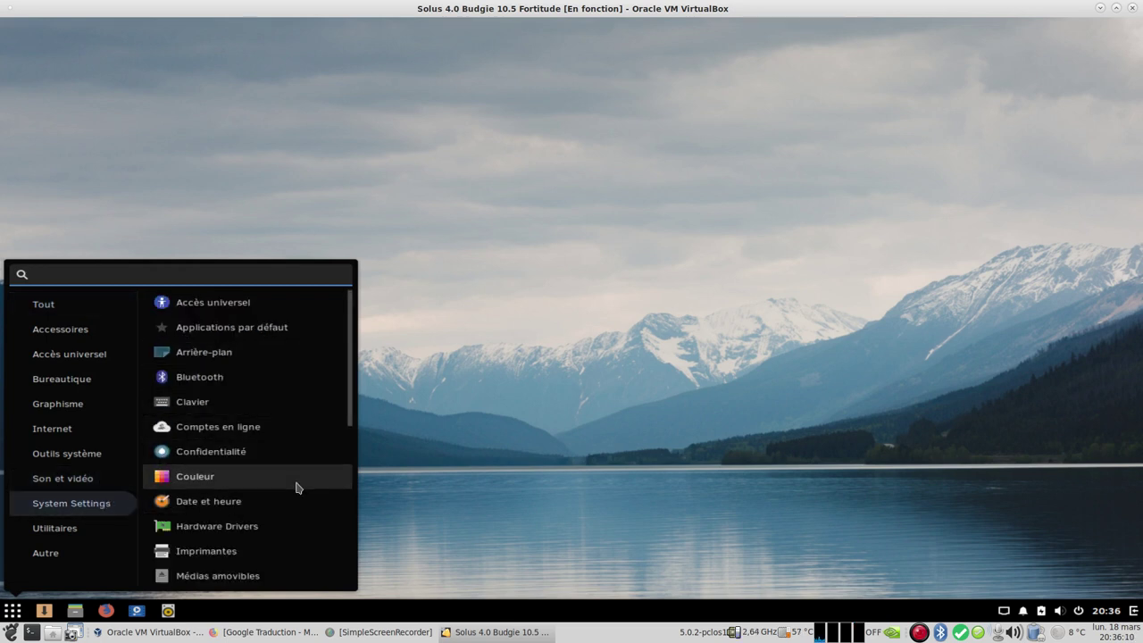
{"action": "scroll", "coordinate": [296, 484], "scroll_direction": "down", "scroll_amount": 2}
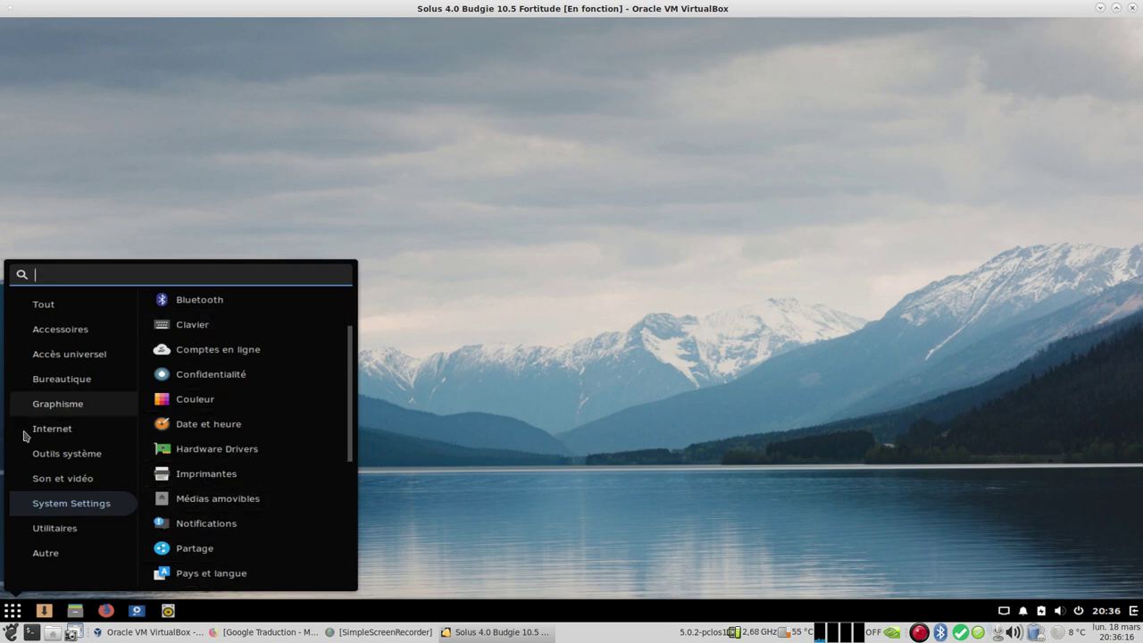
{"action": "left_click", "coordinate": [74, 531]}
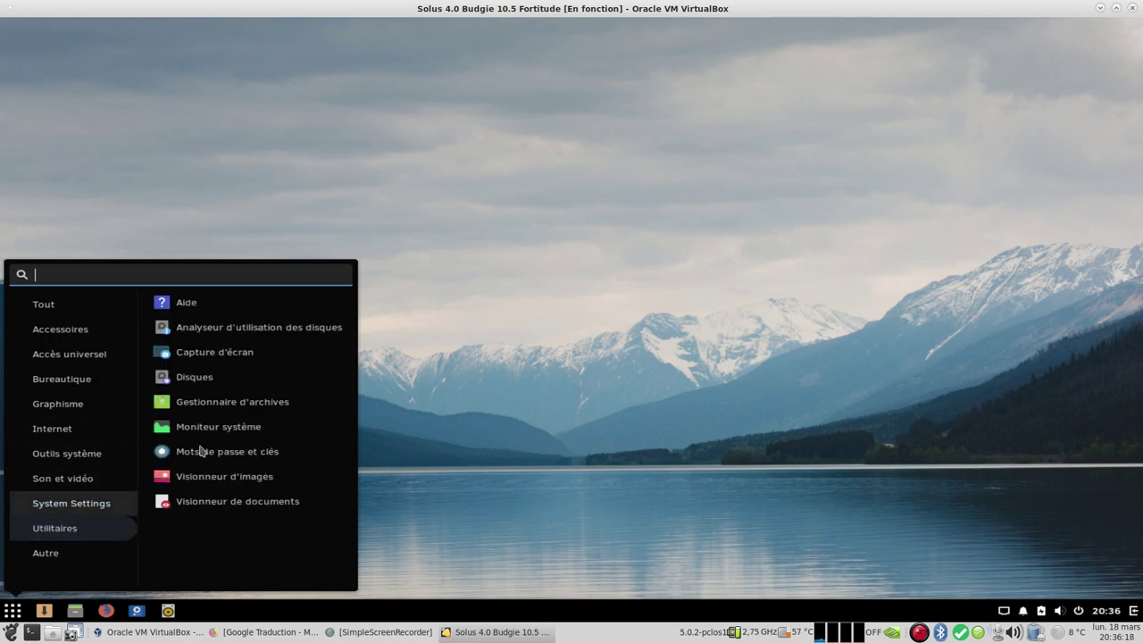
{"action": "left_click", "coordinate": [274, 427]}
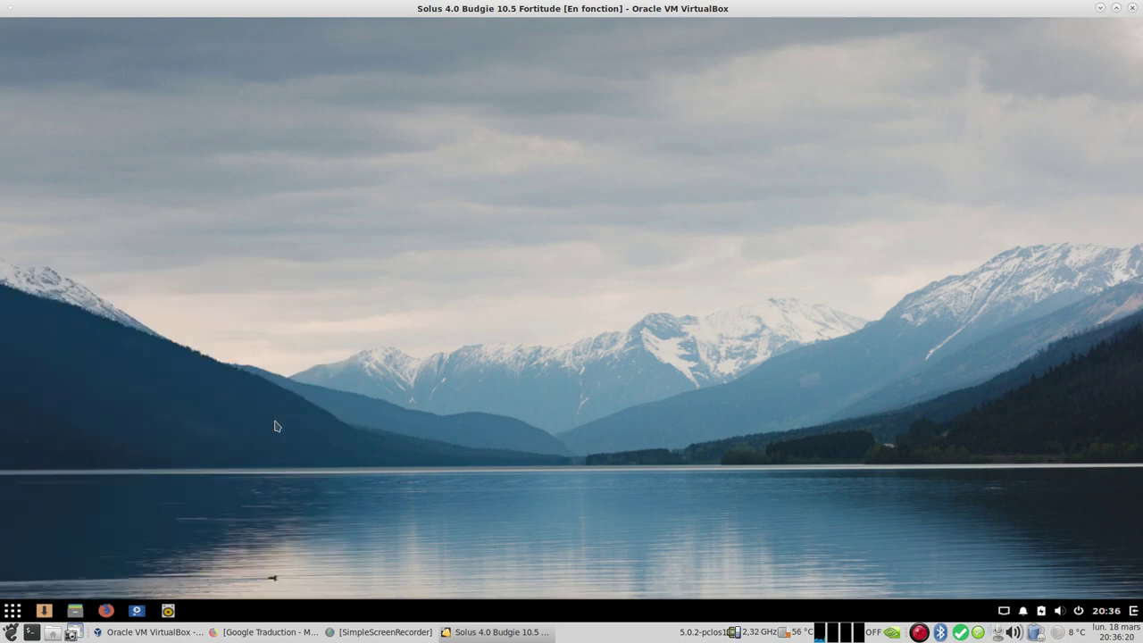
Step: Review the Ressources graphs and /dev/sda3 disk usage (5,5 Go of 24,8 Go), then close the monitor
{"action": "left_click", "coordinate": [256, 69]}
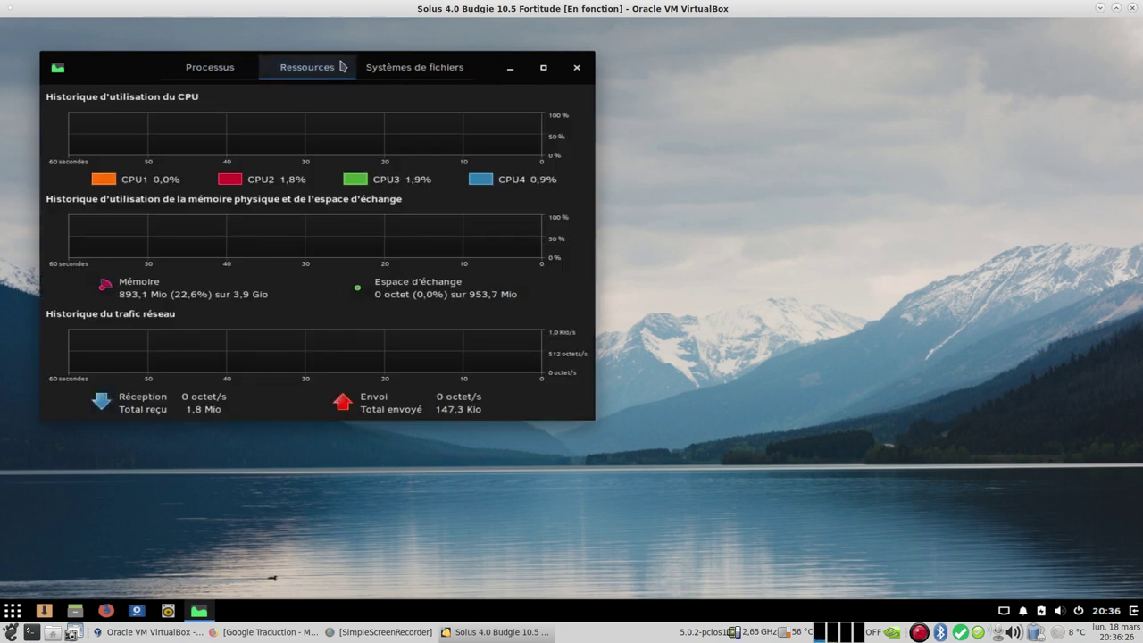
{"action": "left_click", "coordinate": [396, 76]}
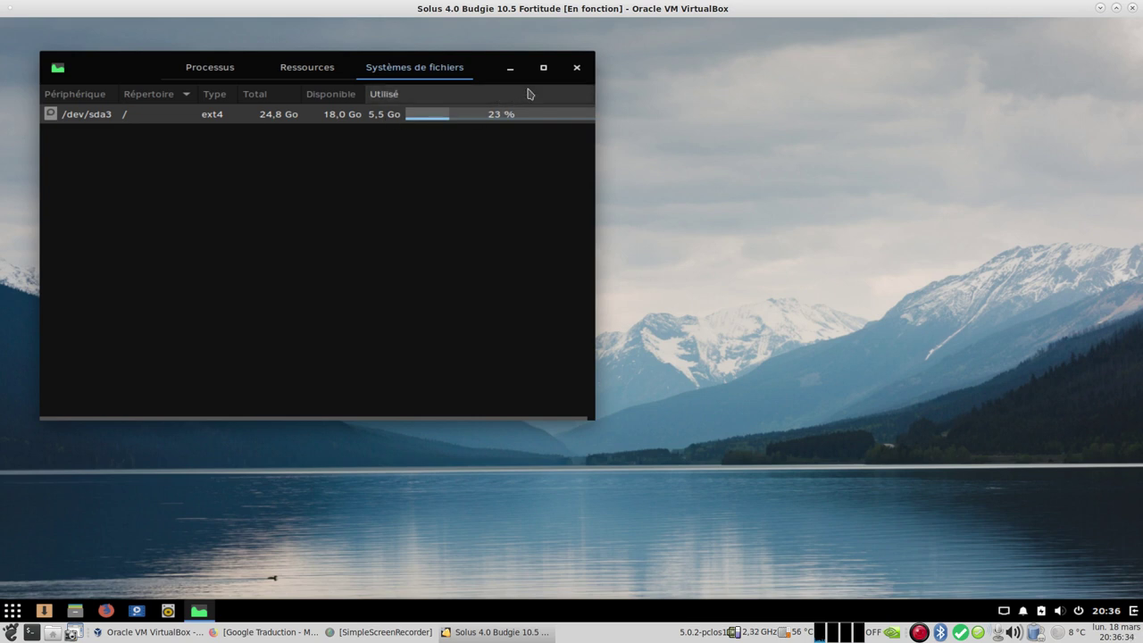
{"action": "left_click", "coordinate": [577, 67]}
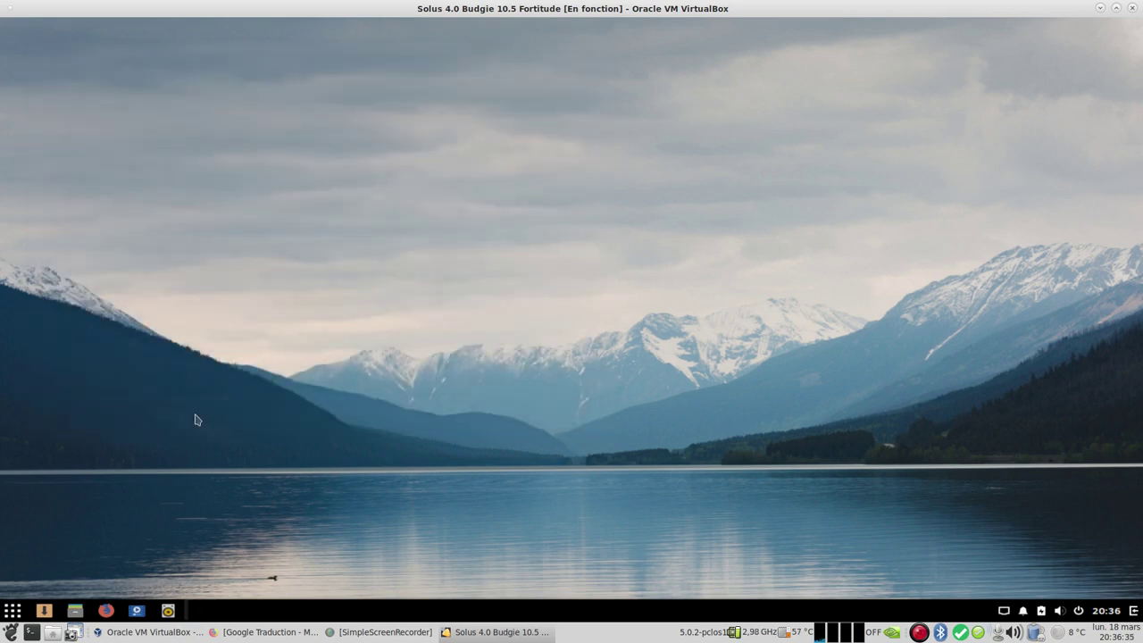
{"action": "left_click", "coordinate": [13, 611]}
Step: Look at the Autre menu category, then launch the Solus Software Center
{"action": "left_click", "coordinate": [62, 554]}
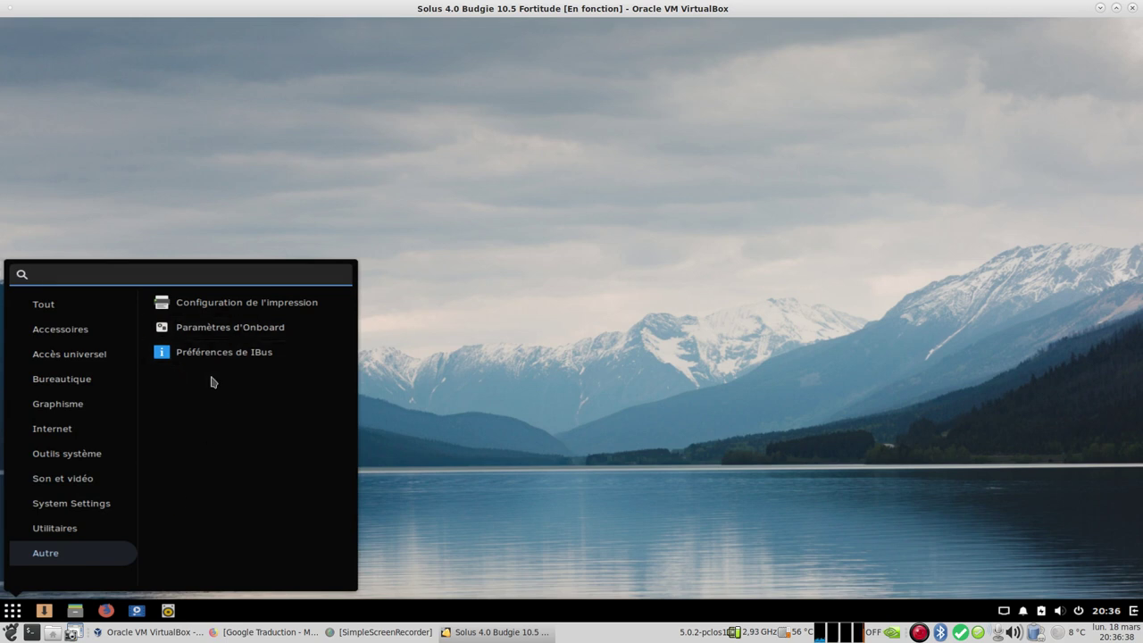
{"action": "left_click", "coordinate": [464, 456]}
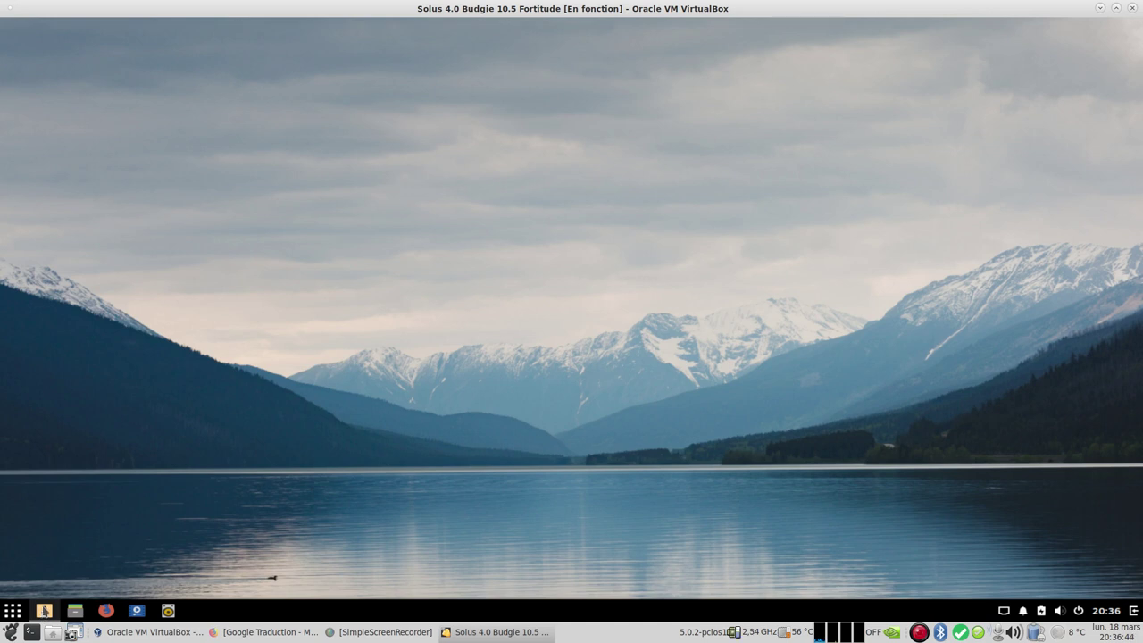
{"action": "left_click", "coordinate": [43, 611]}
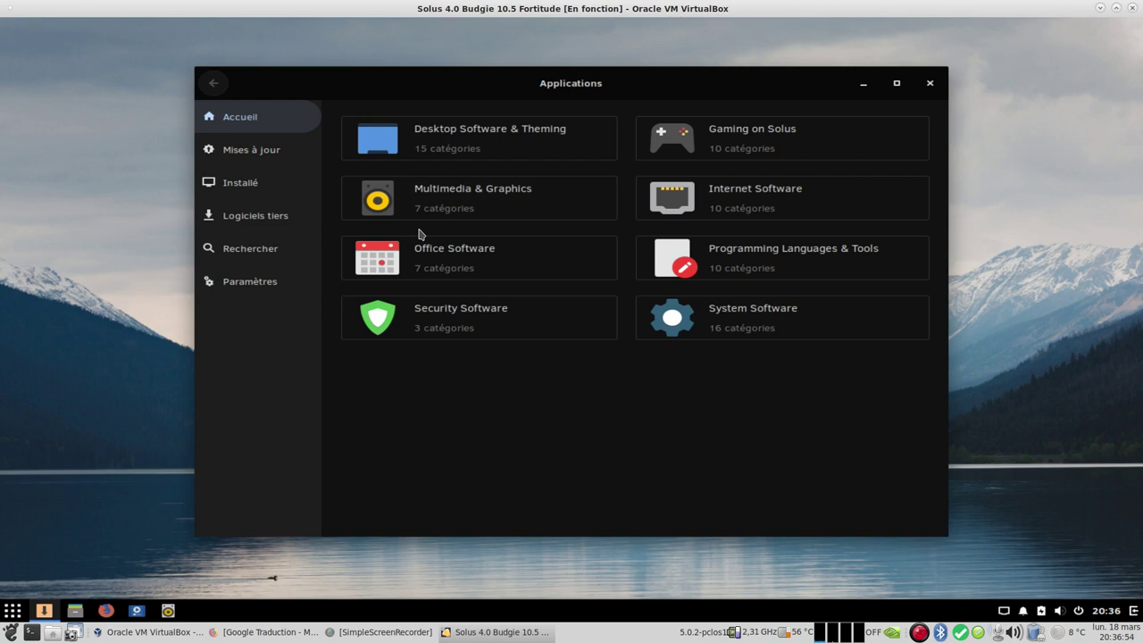
Step: Browse the Office Software and Multimedia & Graphics categories, returning to the overview each time
{"action": "left_click", "coordinate": [485, 260]}
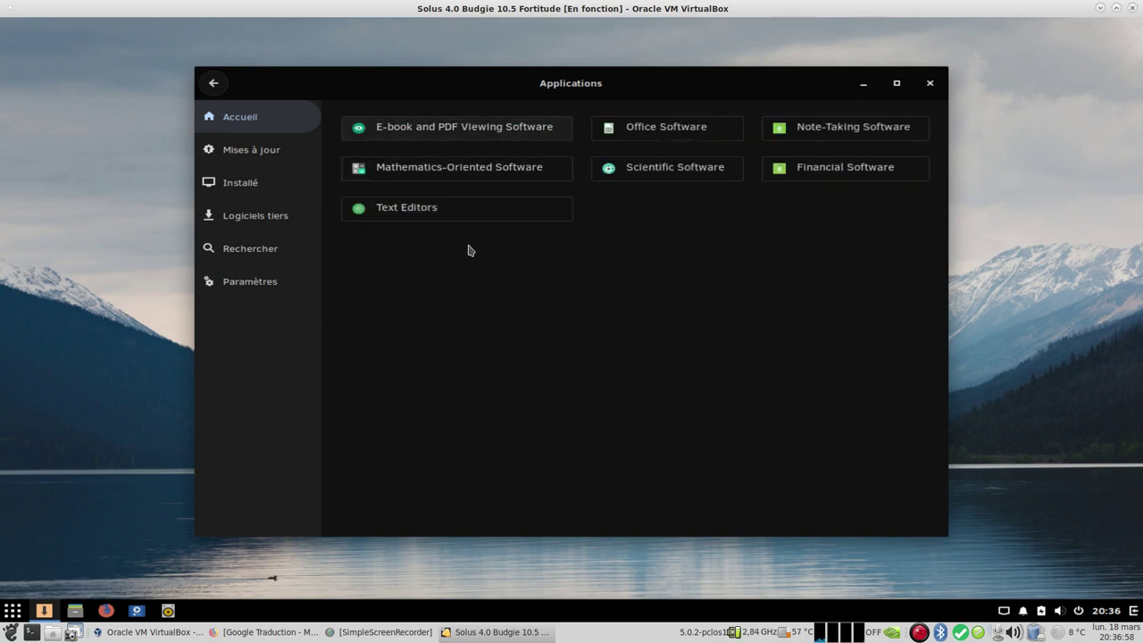
{"action": "left_click", "coordinate": [214, 83]}
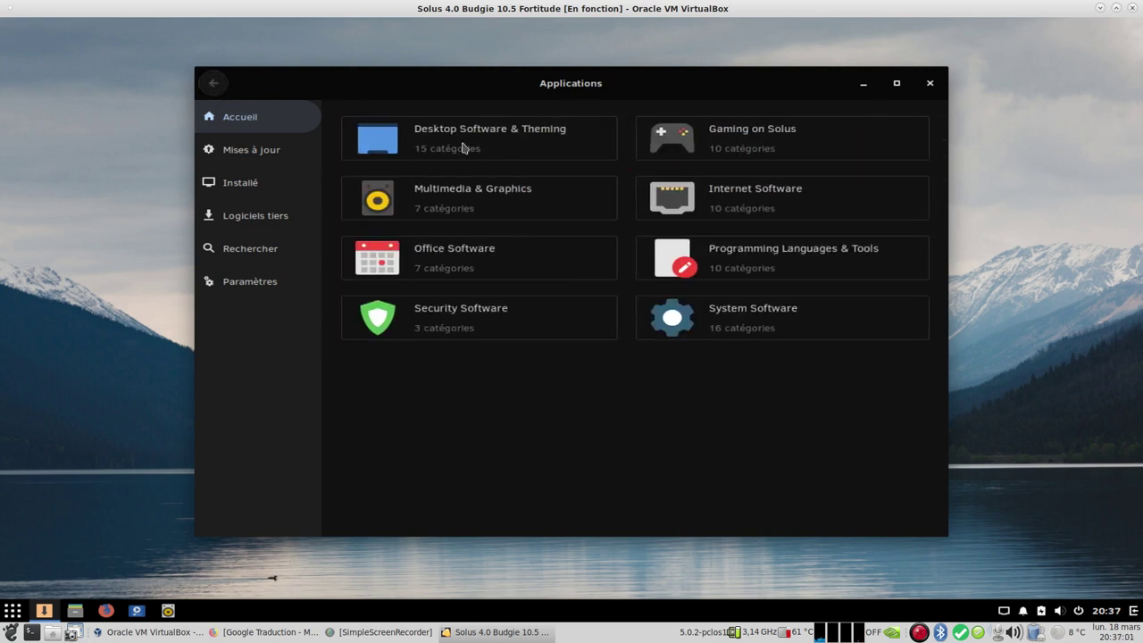
{"action": "left_click", "coordinate": [520, 210]}
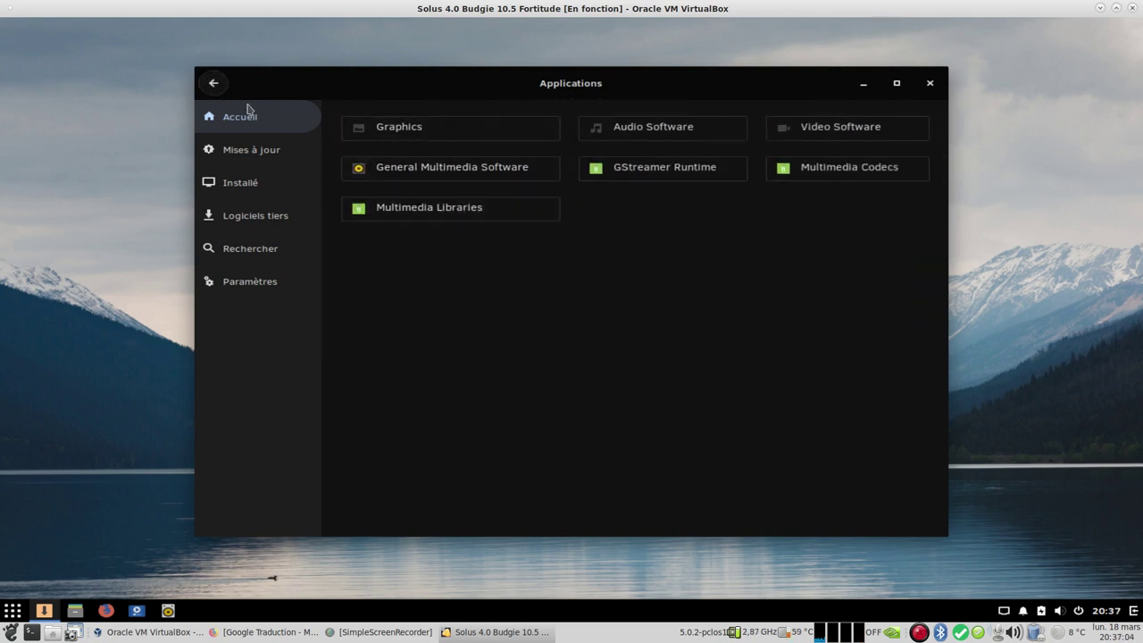
{"action": "left_click", "coordinate": [214, 87]}
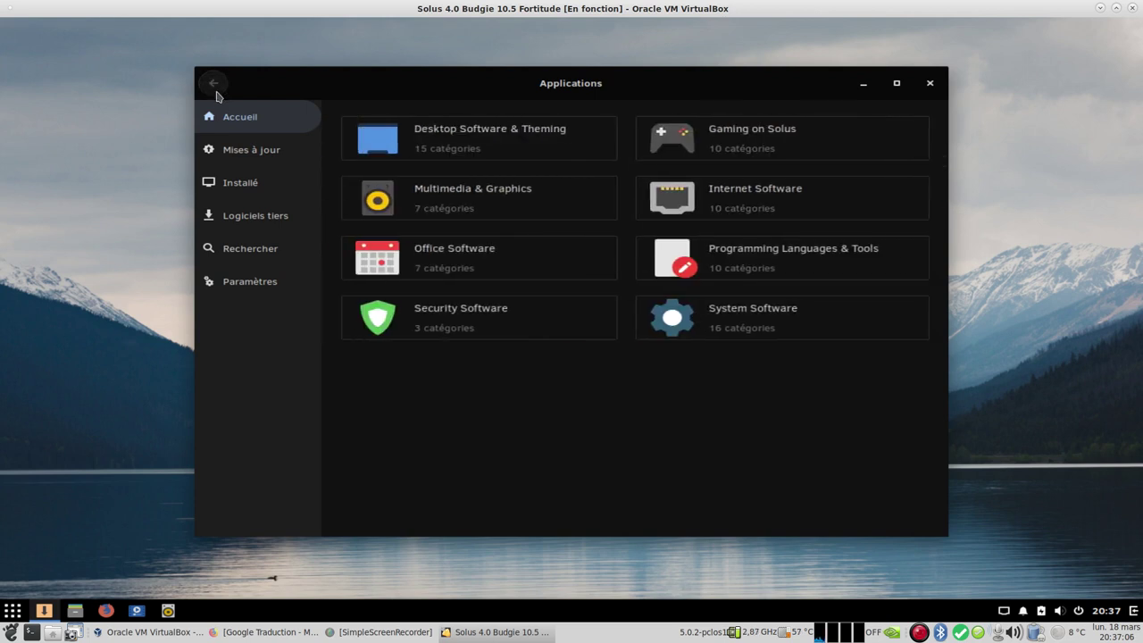
Step: Review Mises à jour, Installé and the Logiciels tiers list, then go to the Rechercher page
{"action": "left_click", "coordinate": [270, 154]}
{"action": "left_click", "coordinate": [253, 191]}
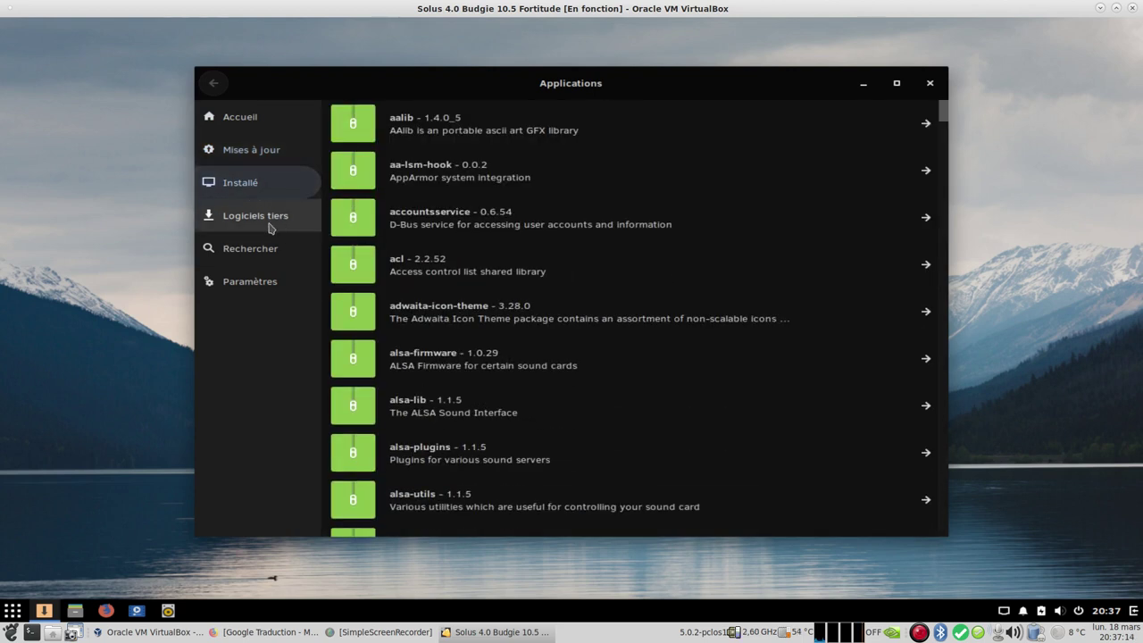
{"action": "left_click", "coordinate": [271, 224]}
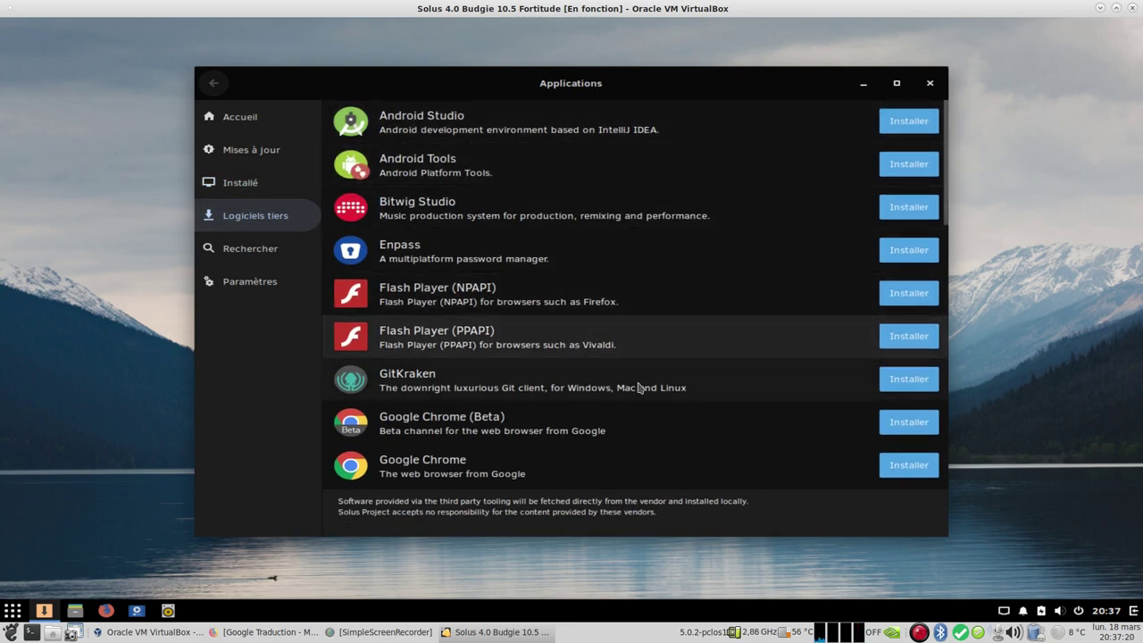
{"action": "scroll", "coordinate": [686, 397], "scroll_direction": "down", "scroll_amount": 3}
{"action": "scroll", "coordinate": [686, 398], "scroll_direction": "down", "scroll_amount": 10}
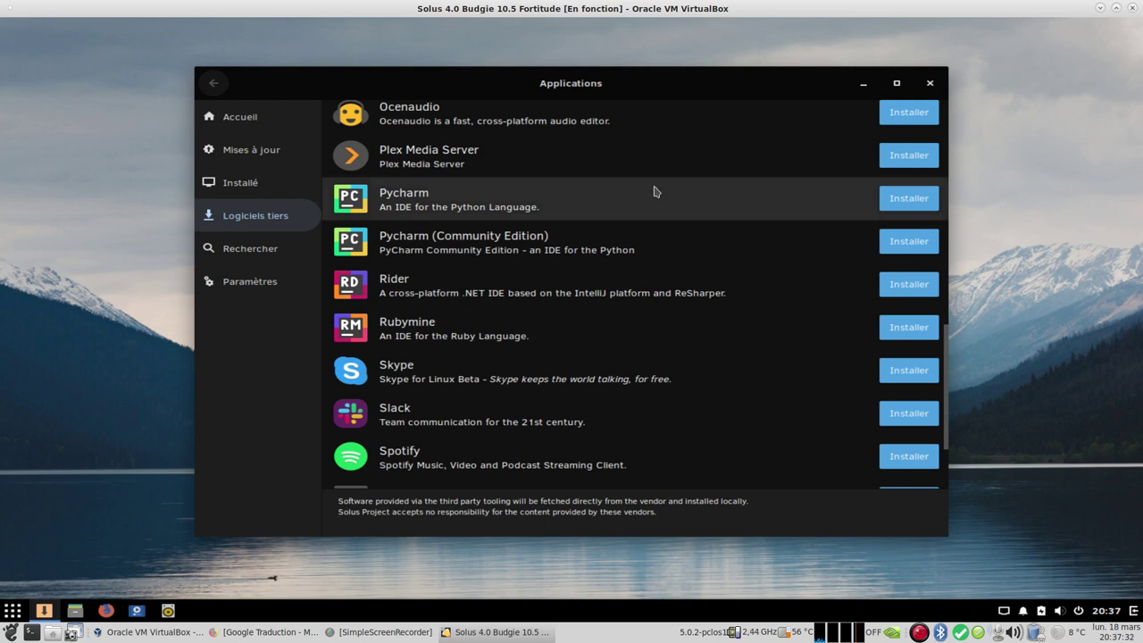
{"action": "scroll", "coordinate": [764, 347], "scroll_direction": "down", "scroll_amount": 3}
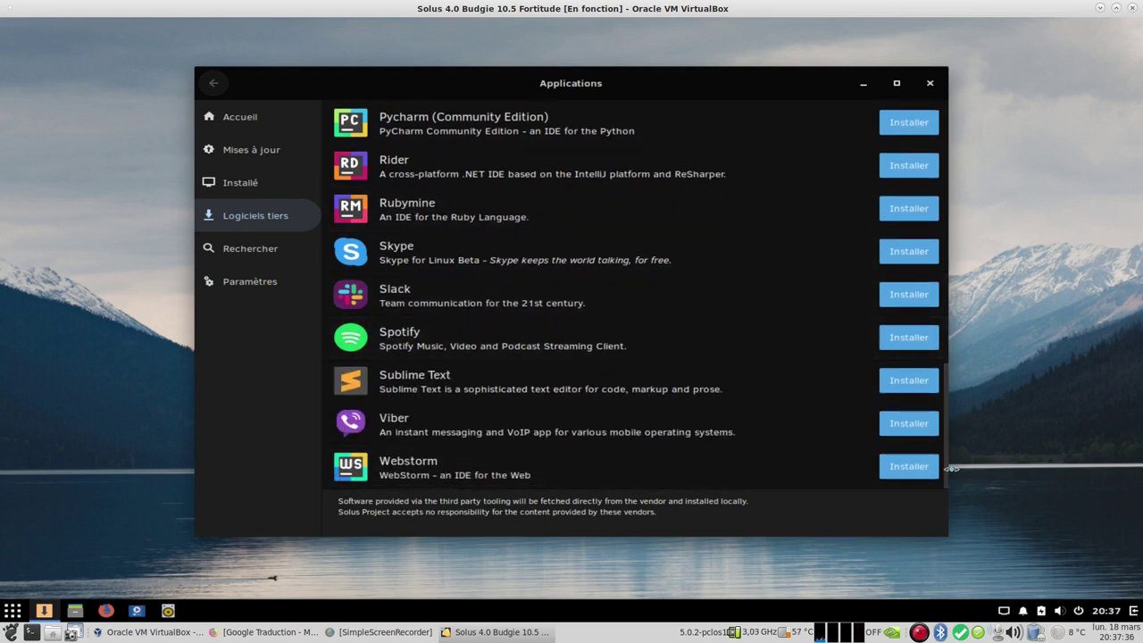
{"action": "scroll", "coordinate": [944, 469], "scroll_direction": "up", "scroll_amount": 4}
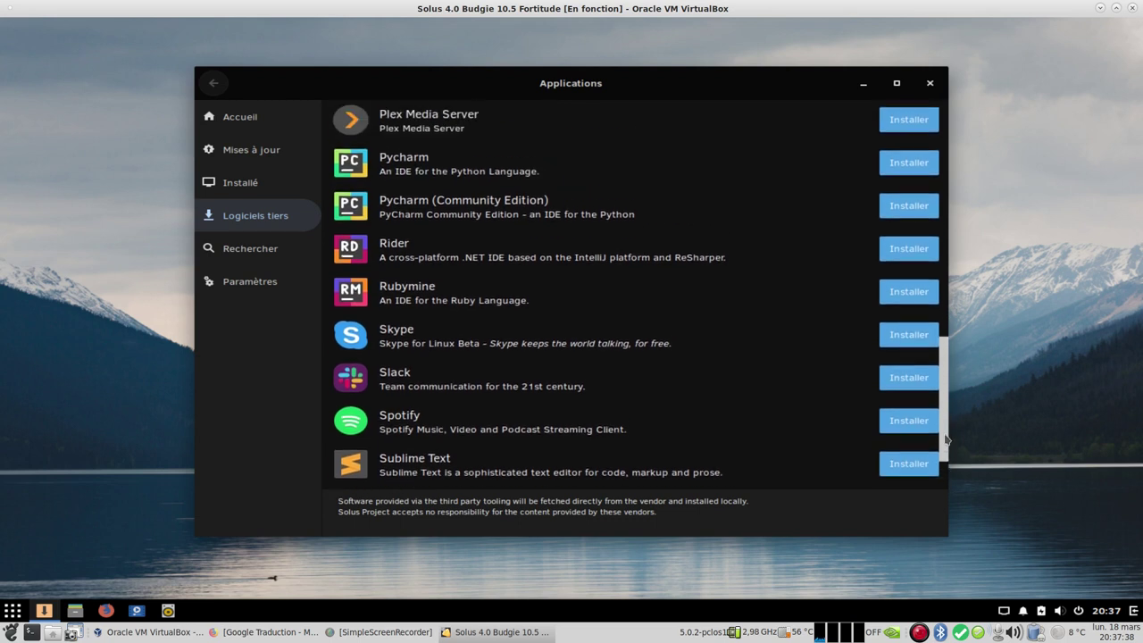
{"action": "scroll", "coordinate": [938, 478], "scroll_direction": "down", "scroll_amount": 4}
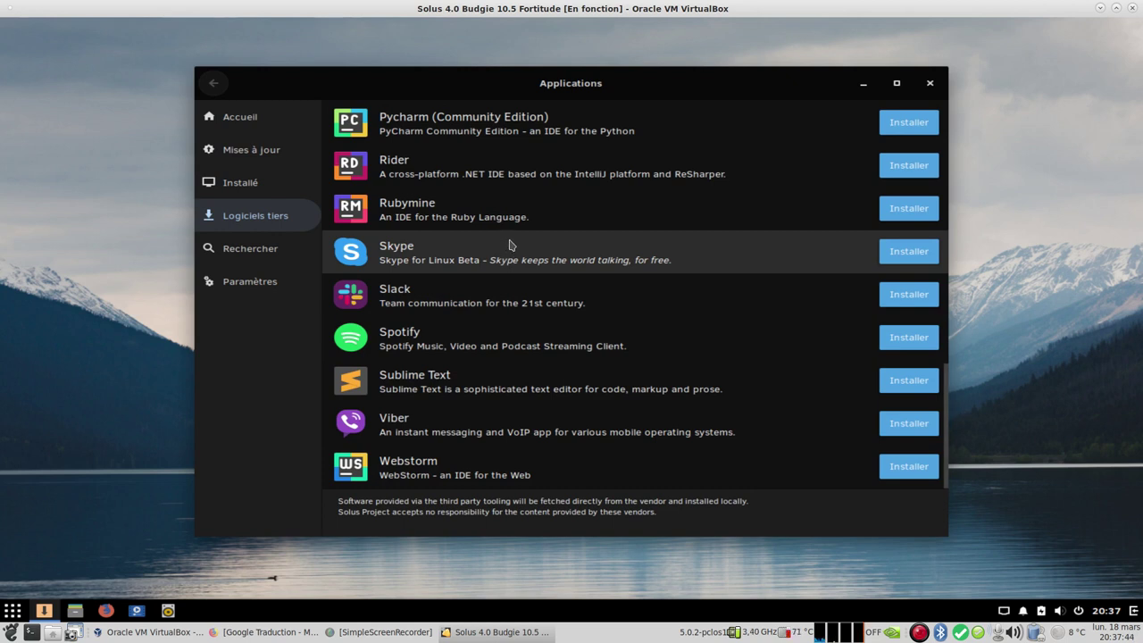
{"action": "left_click", "coordinate": [247, 259]}
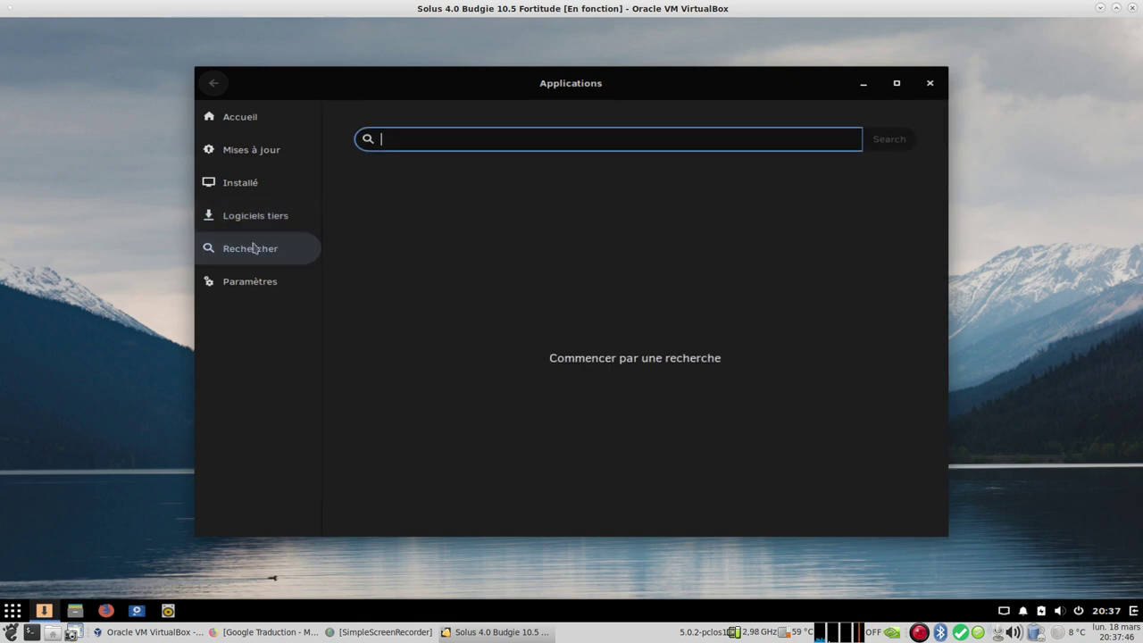
Step: Search for 'neofetch' and open its package page (version 6.0.0-19, 293,0 KiB)
{"action": "type", "text": "neofetch"}
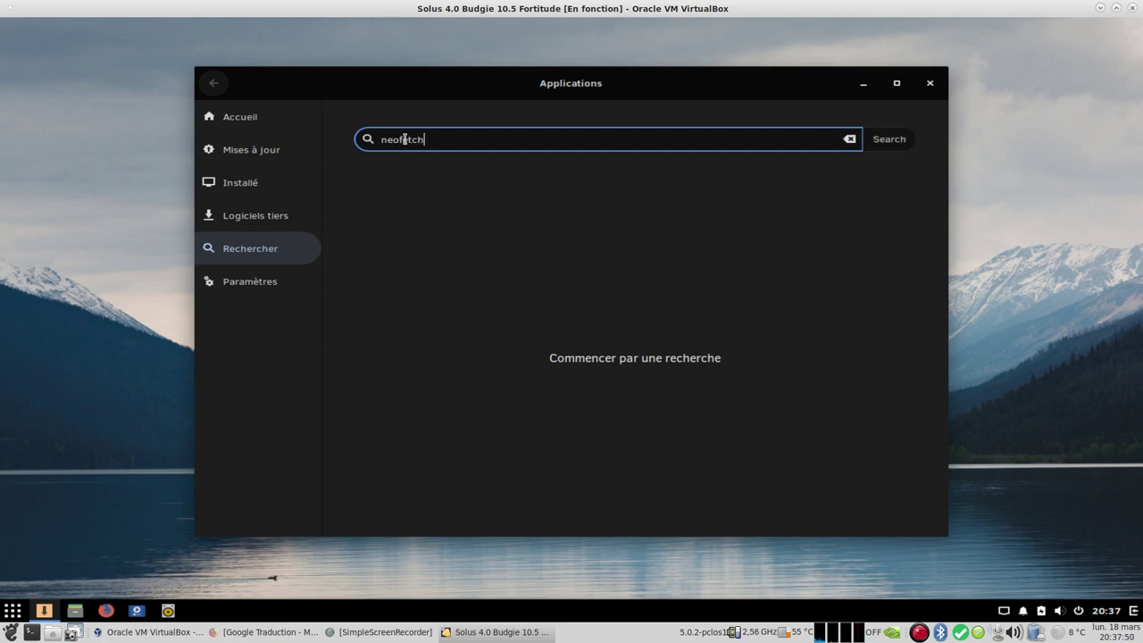
{"action": "key", "text": "Return"}
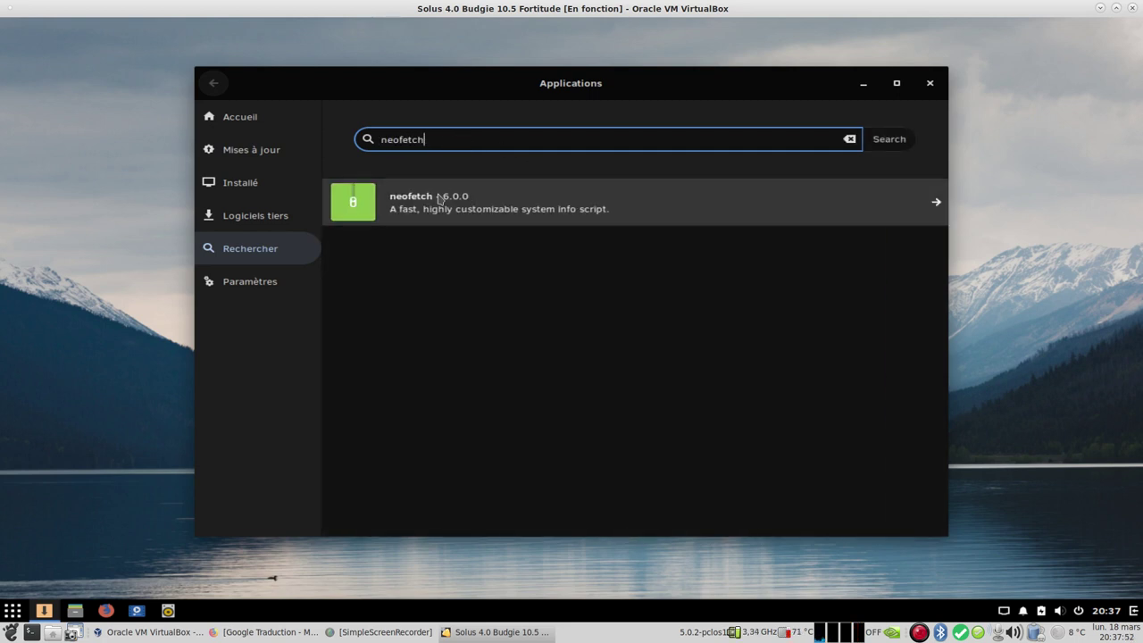
{"action": "left_click", "coordinate": [482, 211]}
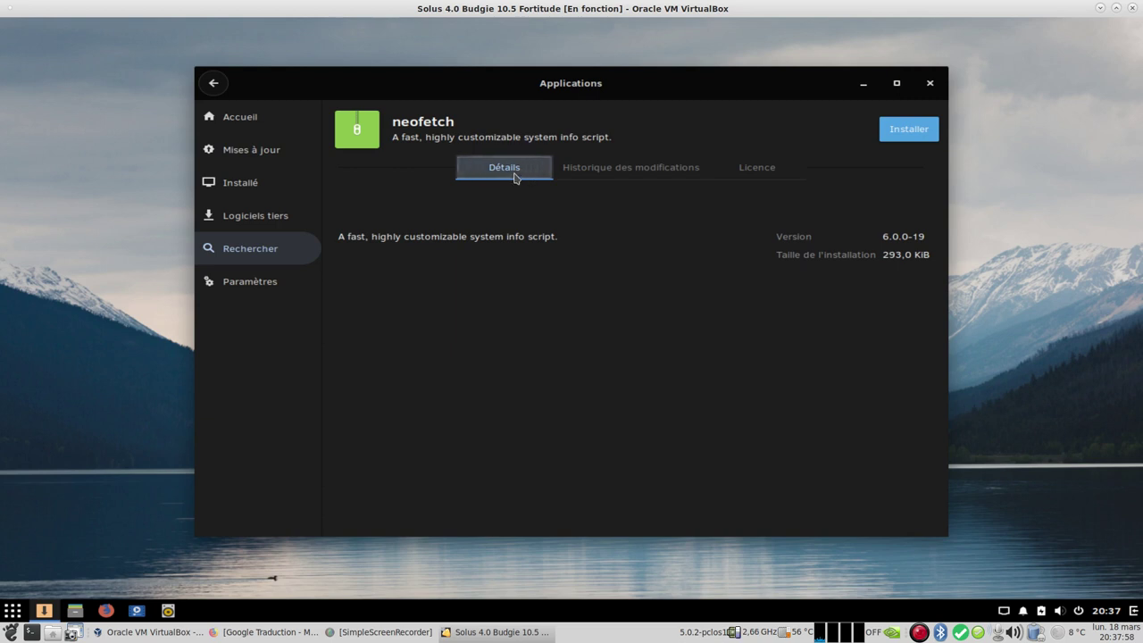
Step: View neofetch's MIT licence and its changelog entries 6.0.0-19 and 5.1.0-18
{"action": "left_click", "coordinate": [639, 172]}
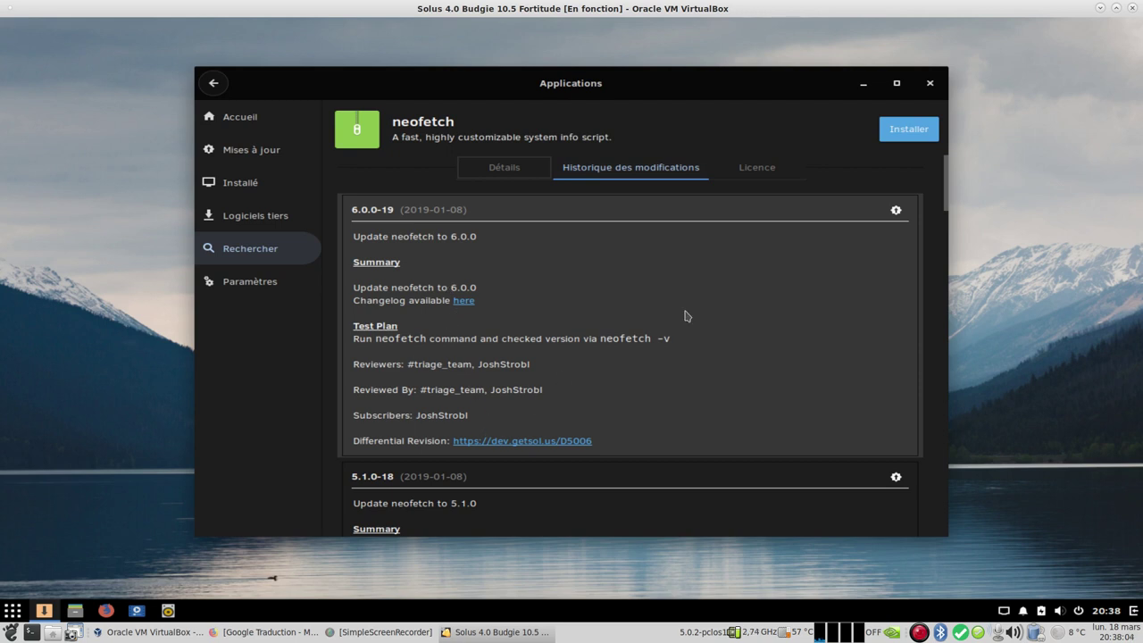
{"action": "left_click", "coordinate": [751, 173]}
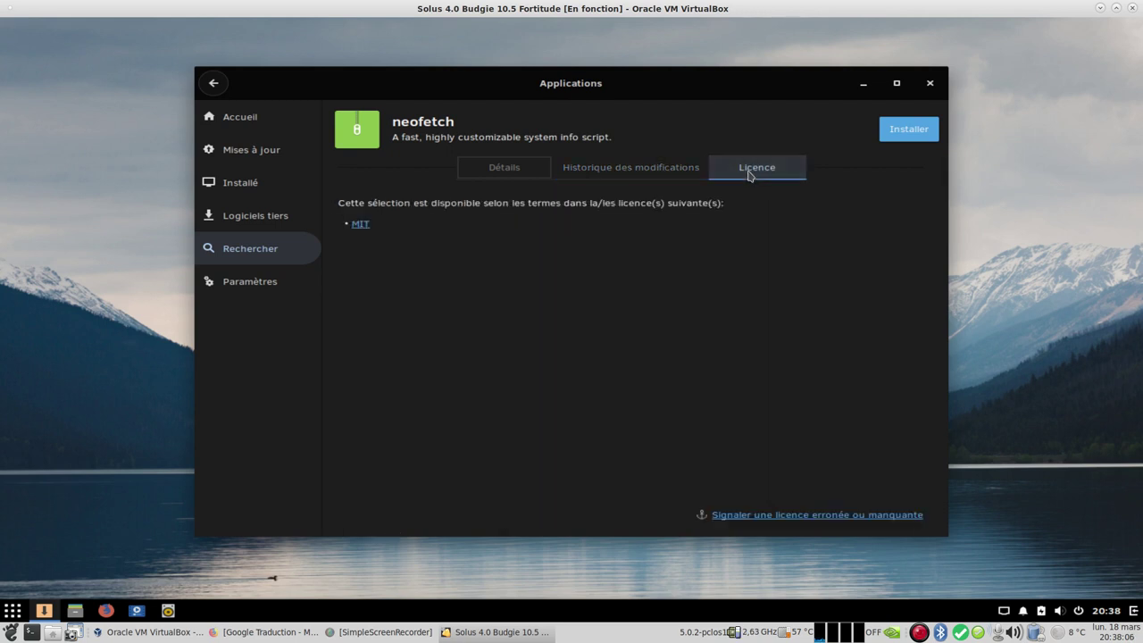
{"action": "left_click", "coordinate": [645, 169]}
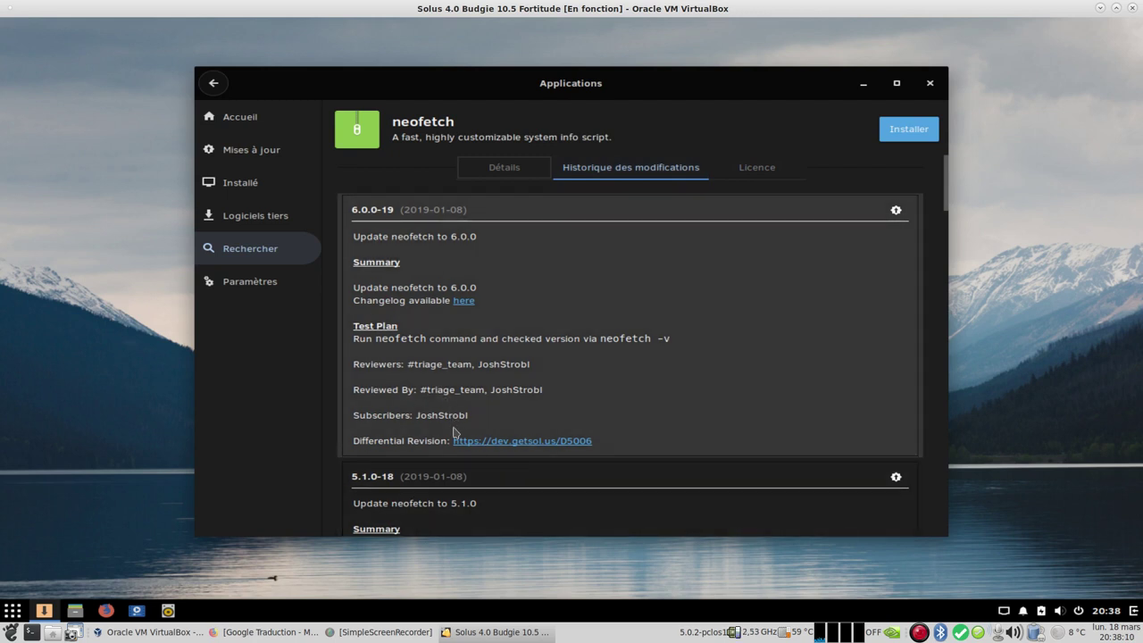
{"action": "scroll", "coordinate": [458, 444], "scroll_direction": "down", "scroll_amount": 1}
{"action": "scroll", "coordinate": [458, 444], "scroll_direction": "down", "scroll_amount": 1}
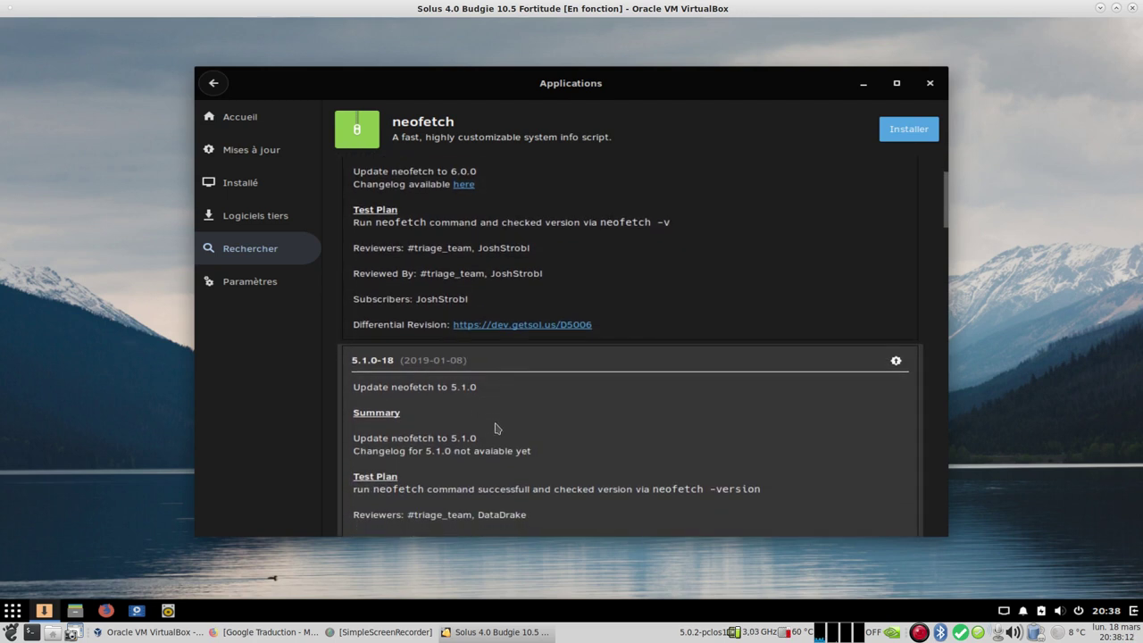
{"action": "scroll", "coordinate": [536, 361], "scroll_direction": "up", "scroll_amount": 2}
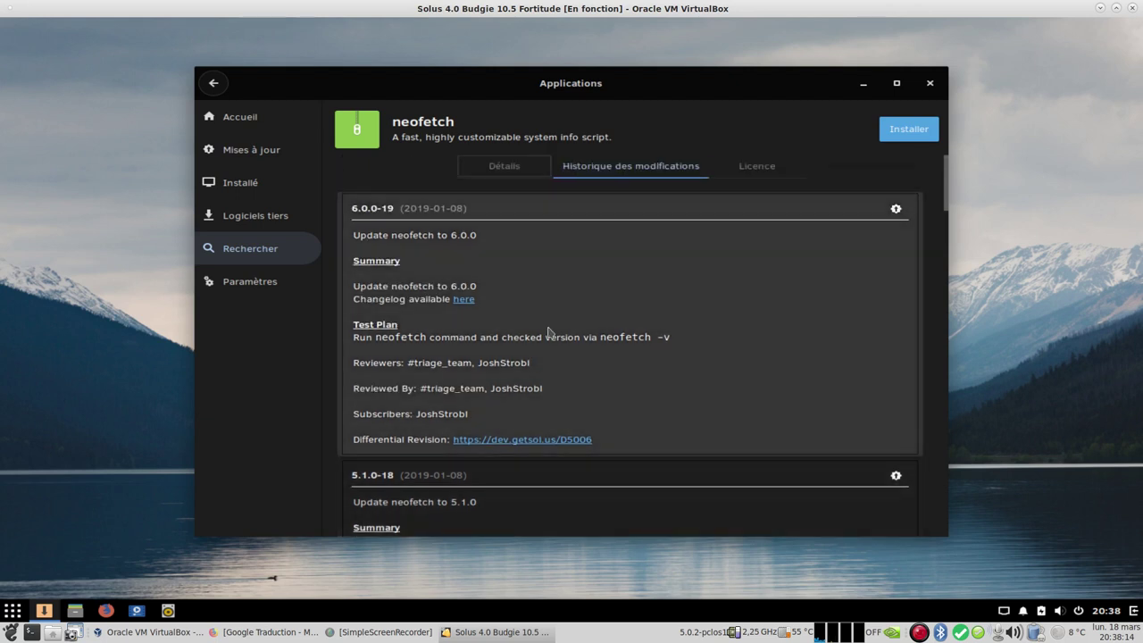
Step: Install neofetch with its bdwgc and w3m dependencies, authorising with the account password
{"action": "left_click", "coordinate": [908, 130]}
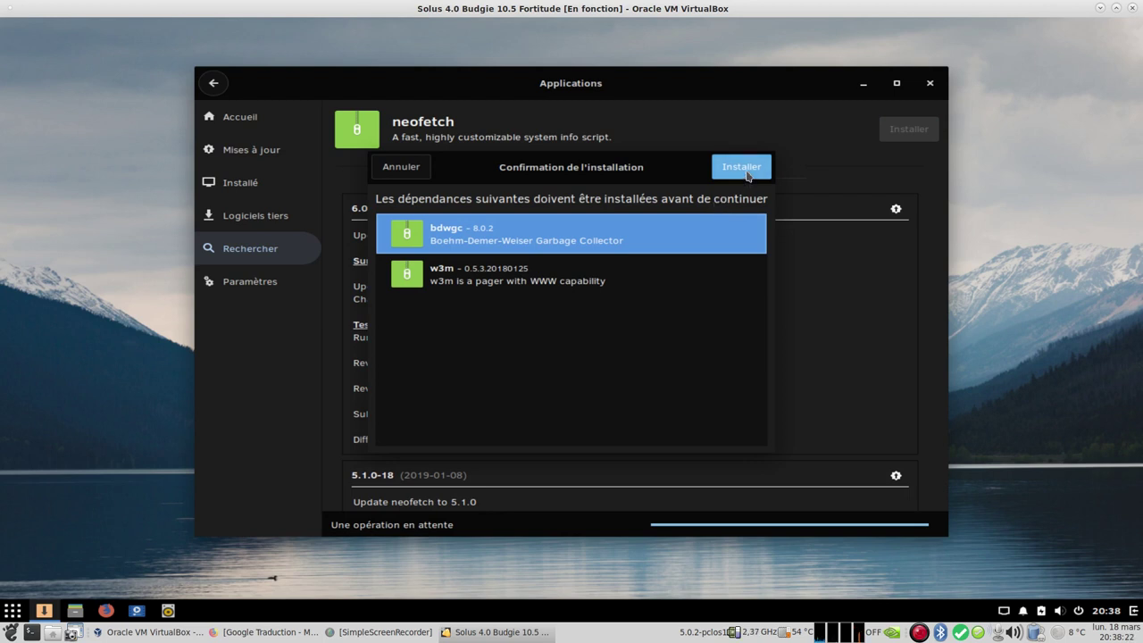
{"action": "left_click", "coordinate": [746, 174]}
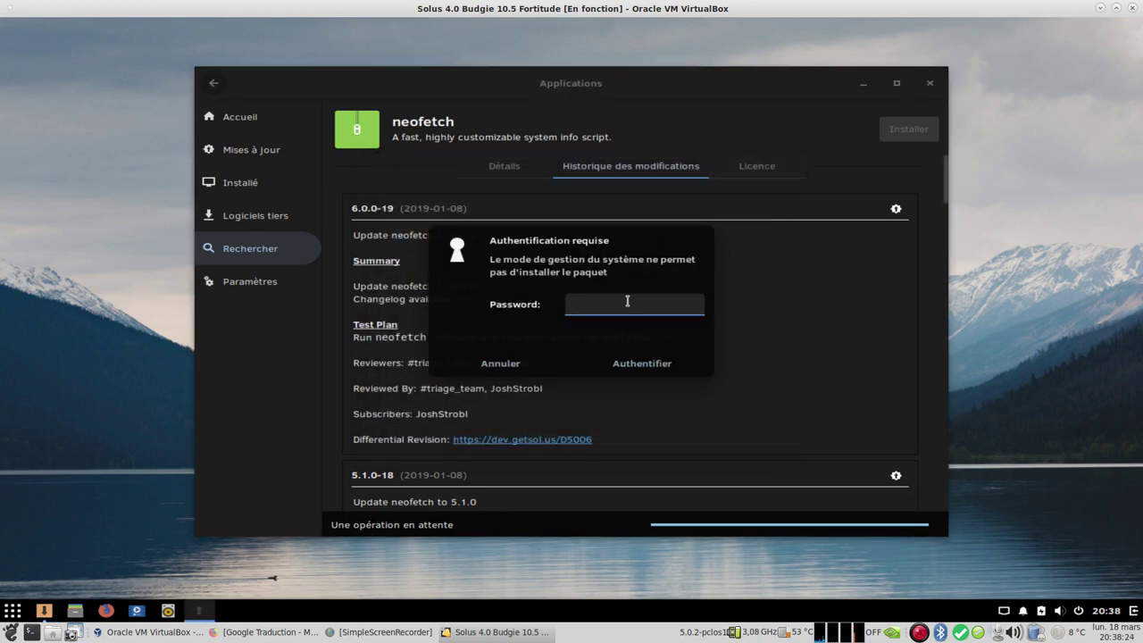
{"action": "type", "text": "*******"}
{"action": "key", "text": "Return"}
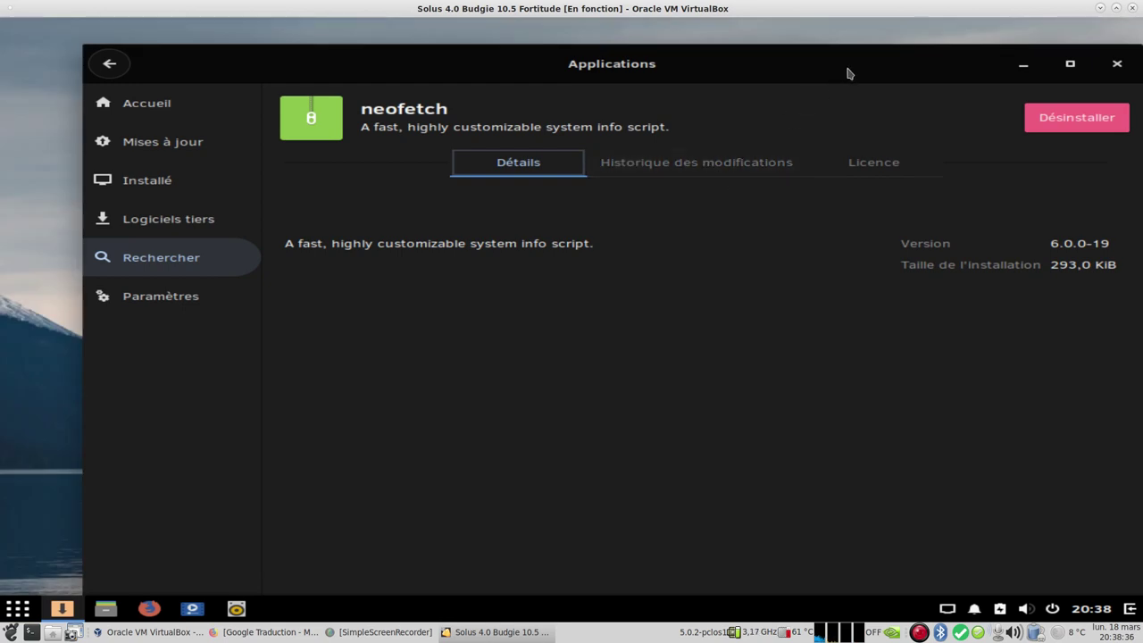
{"action": "left_click_drag", "start_coordinate": [849, 55], "coordinate": [805, 36]}
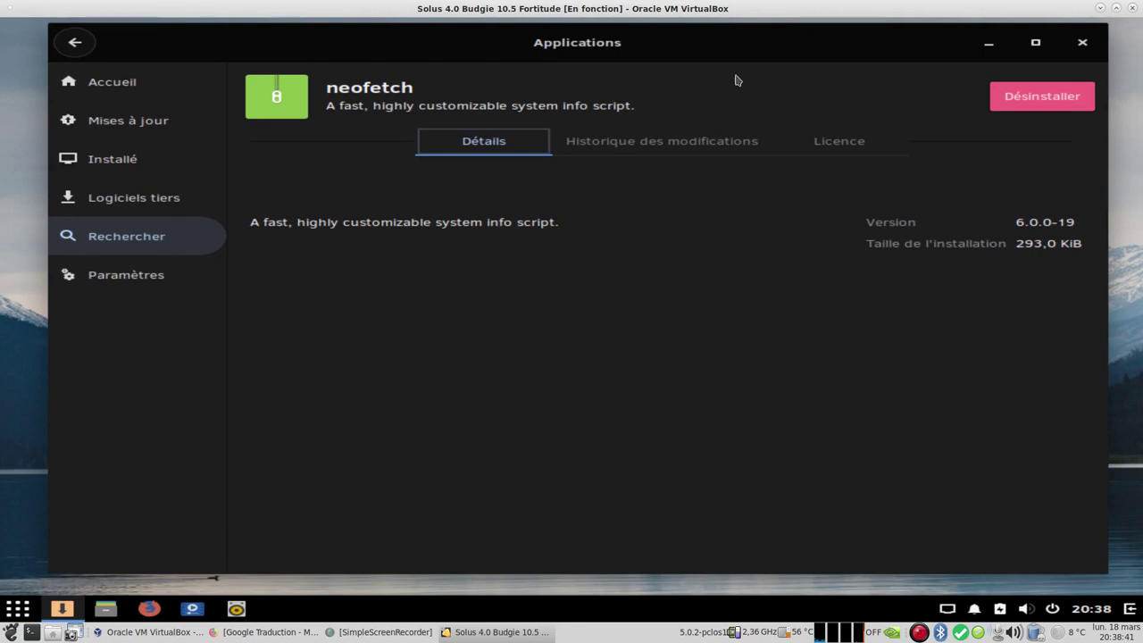
Step: Check the Software Center settings for hourly update checks, then close the Software Center
{"action": "left_click", "coordinate": [143, 284]}
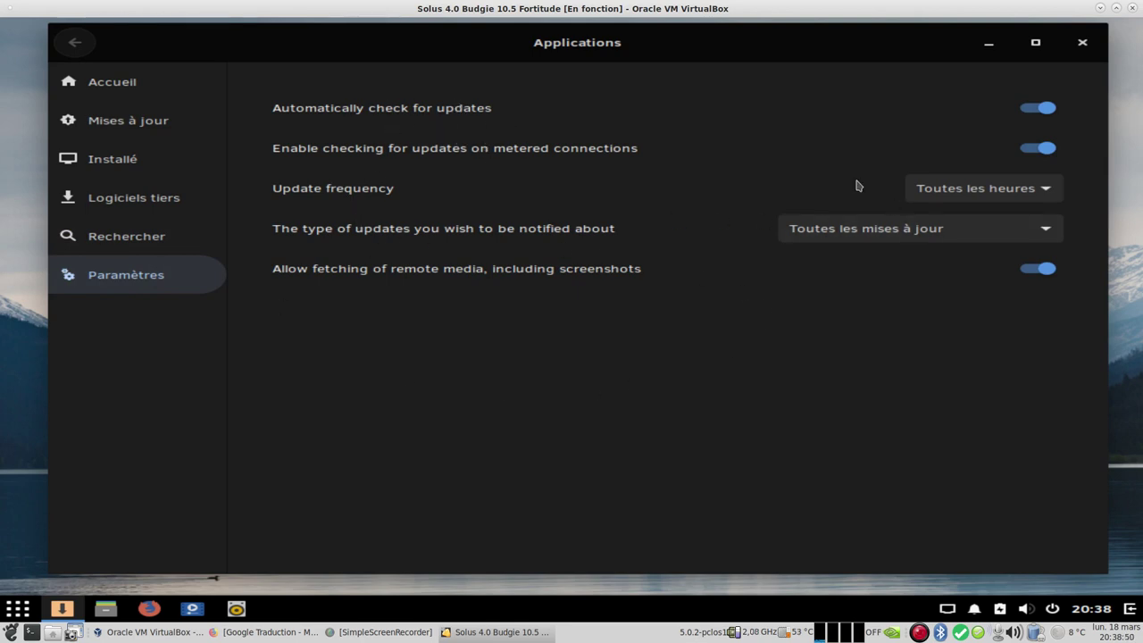
{"action": "left_click", "coordinate": [1082, 42]}
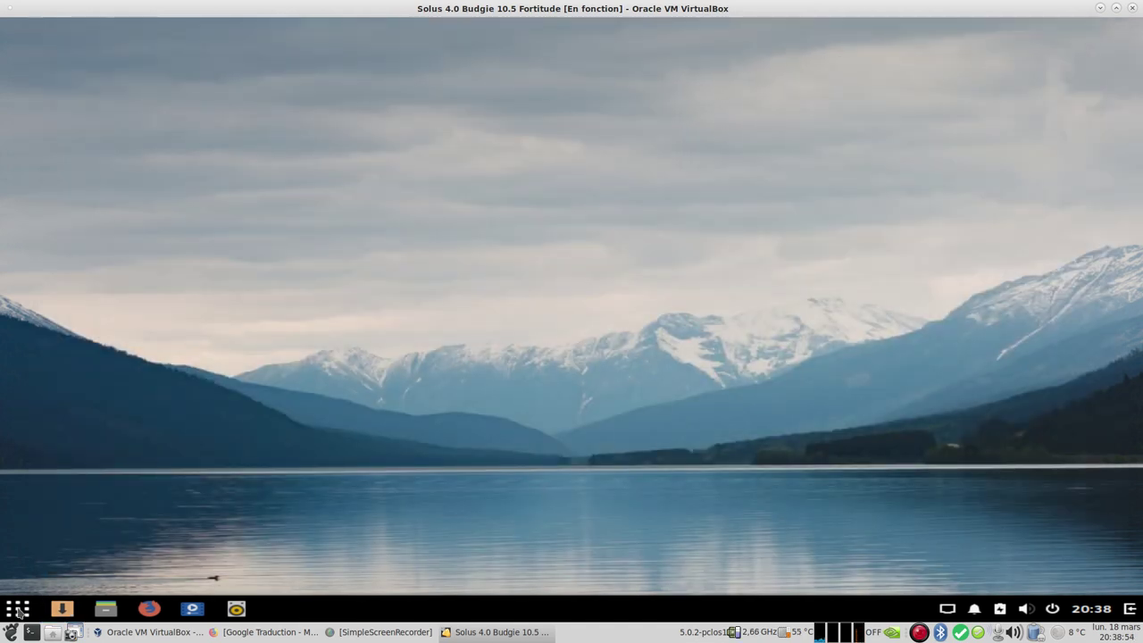
Step: Open the Écrans display settings from the Budgie menu by searching 'ecr'
{"action": "left_click", "coordinate": [18, 610]}
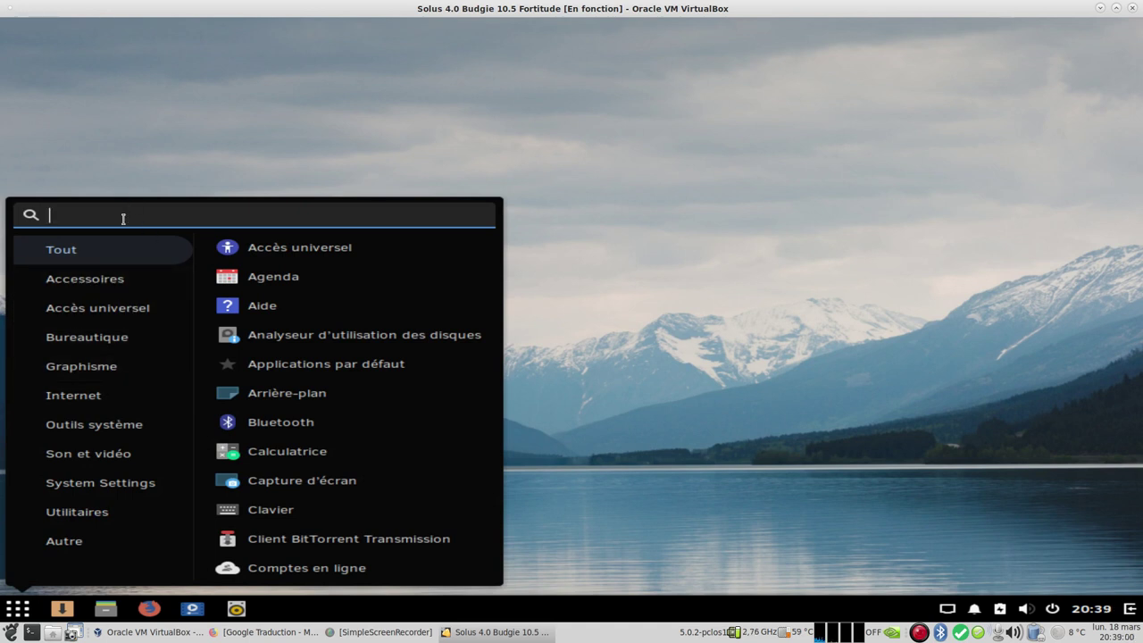
{"action": "type", "text": "ecr"}
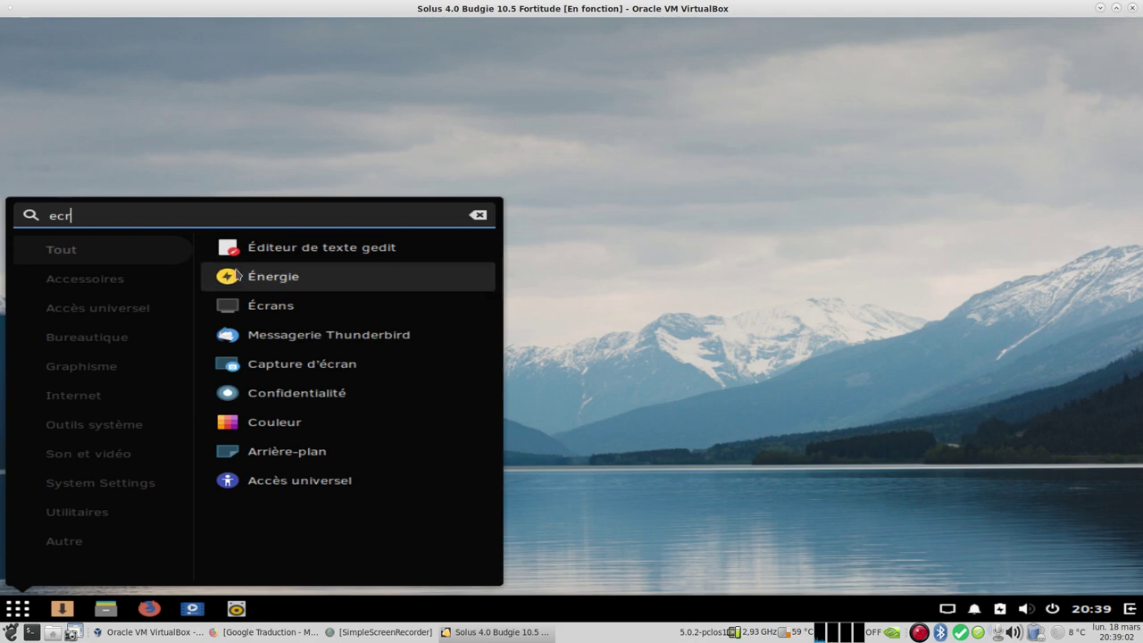
{"action": "left_click", "coordinate": [295, 309]}
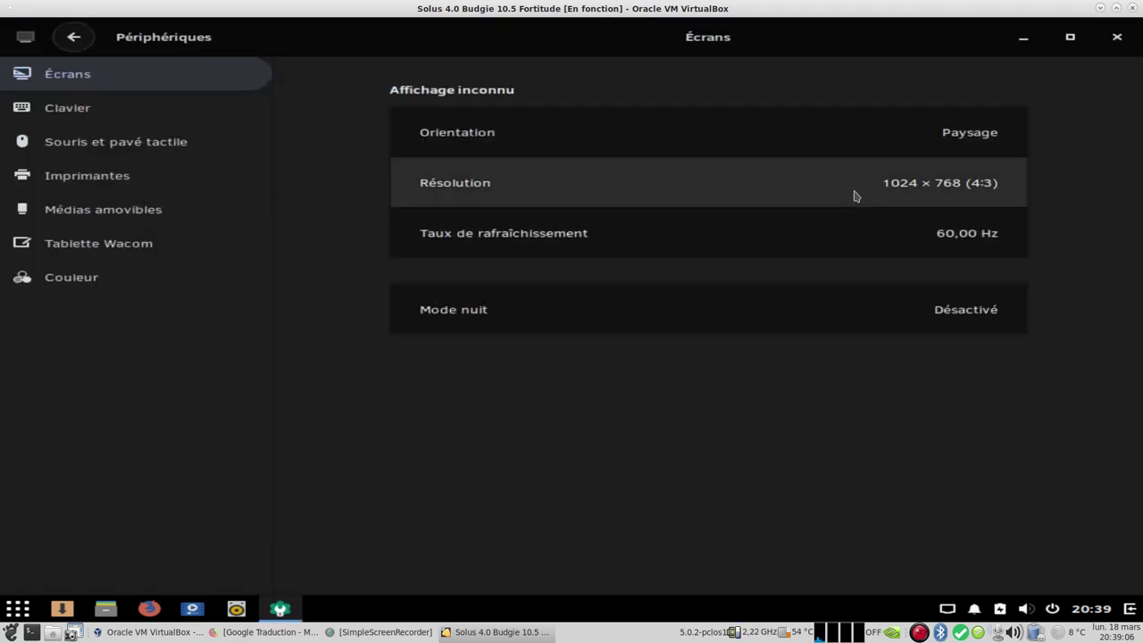
Step: Apply and keep a 1440 × 900 screen resolution, then close the display settings
{"action": "left_click", "coordinate": [855, 192]}
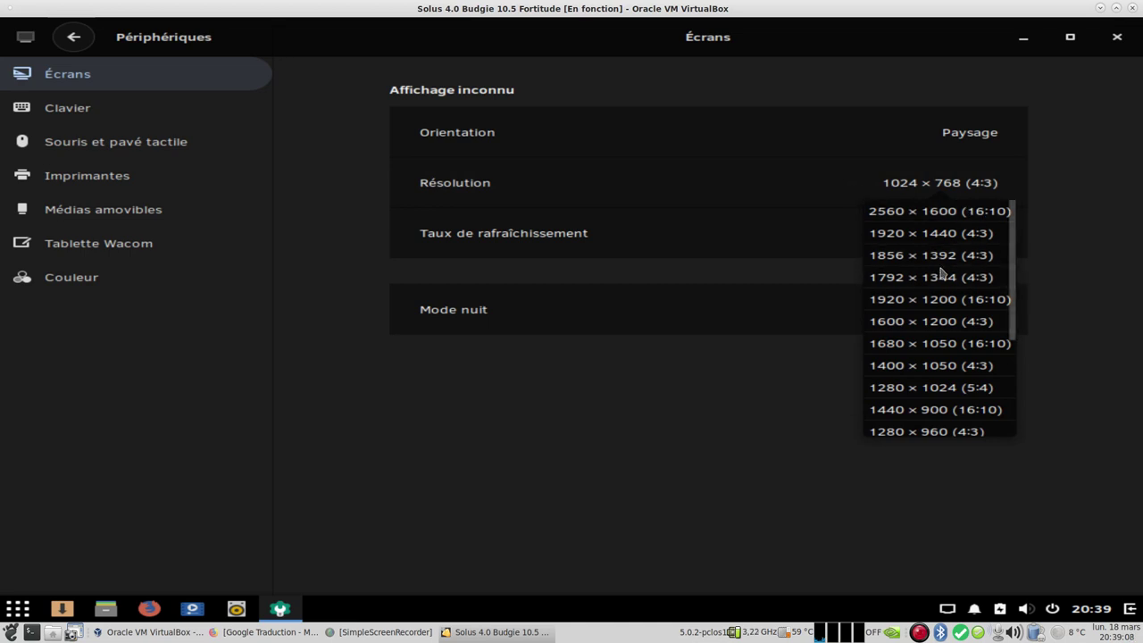
{"action": "scroll", "coordinate": [939, 397], "scroll_direction": "down", "scroll_amount": 1}
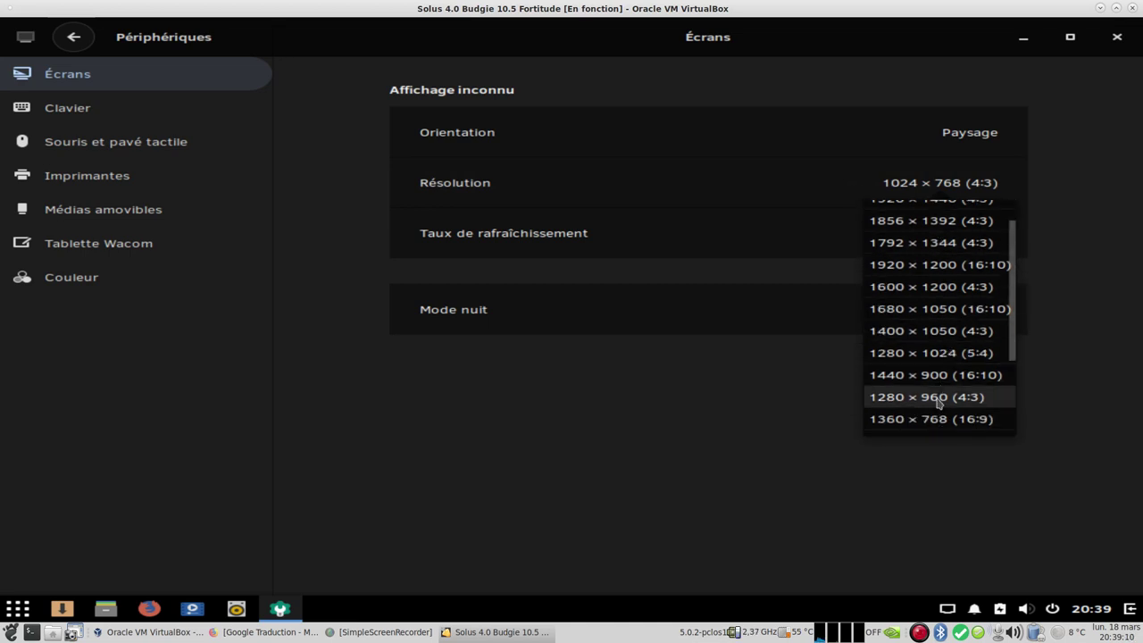
{"action": "left_click", "coordinate": [935, 381]}
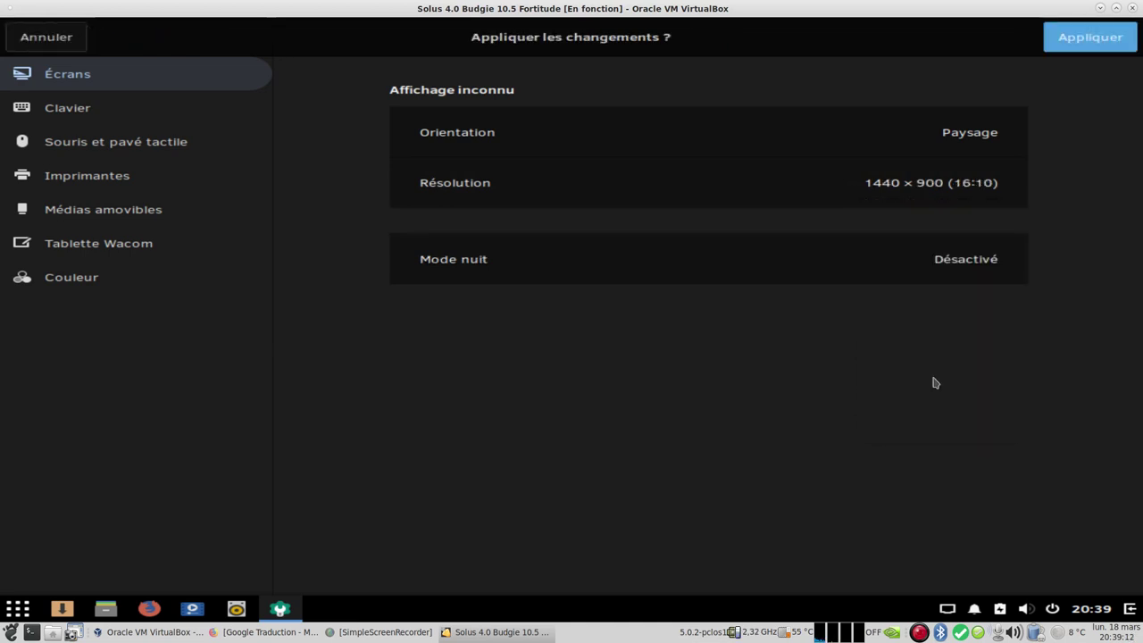
{"action": "left_click", "coordinate": [1095, 37]}
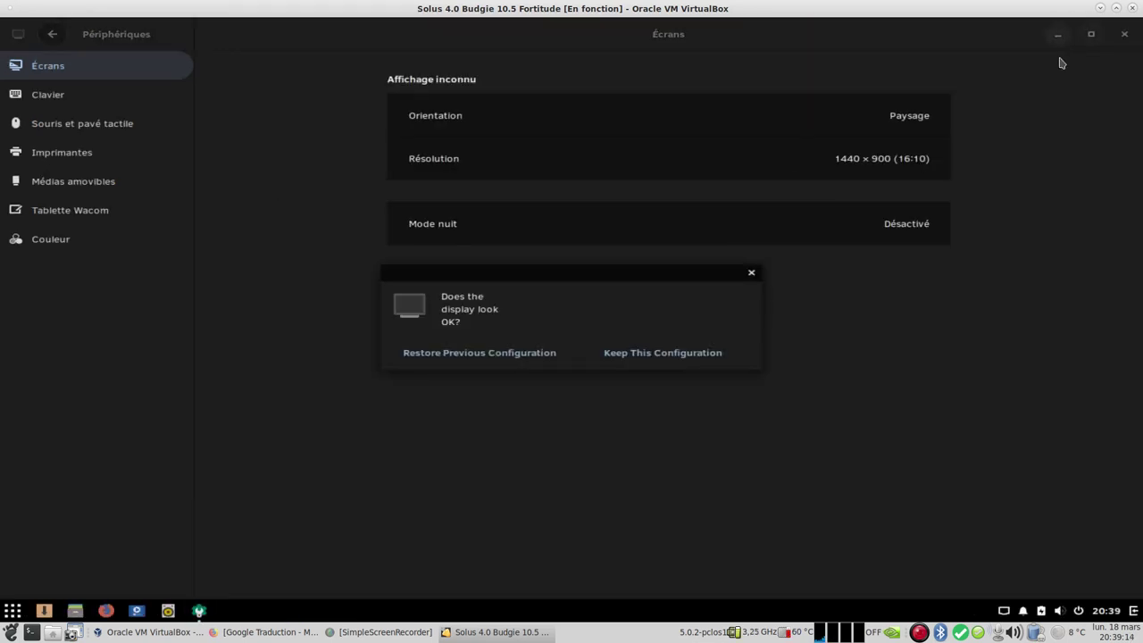
{"action": "left_click", "coordinate": [682, 353]}
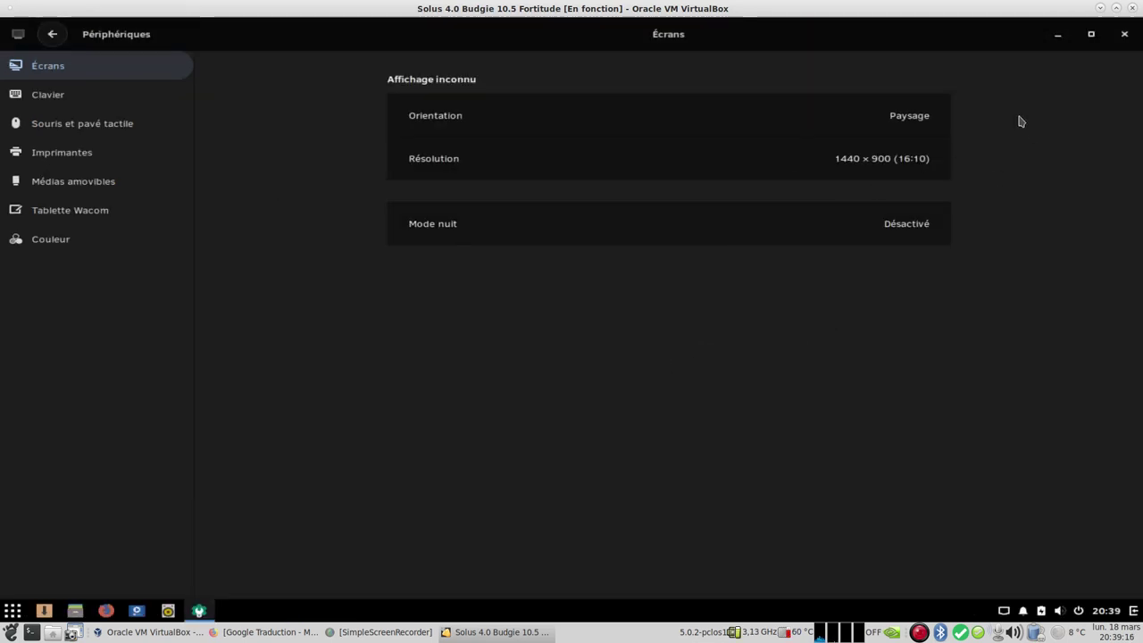
{"action": "left_click", "coordinate": [1123, 36]}
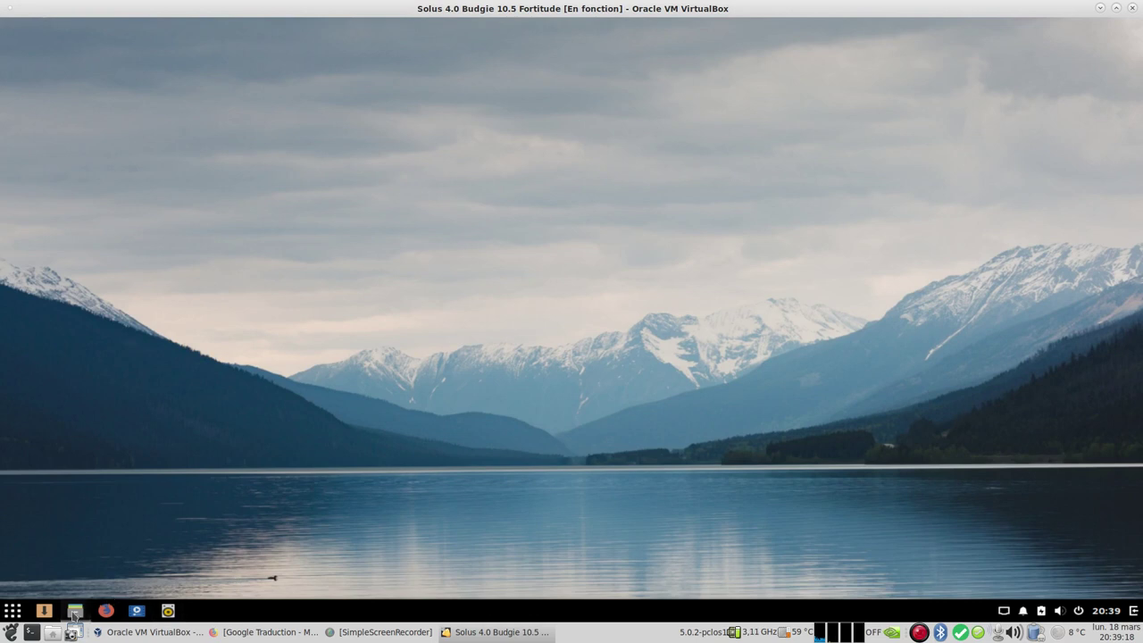
{"action": "left_click", "coordinate": [74, 610]}
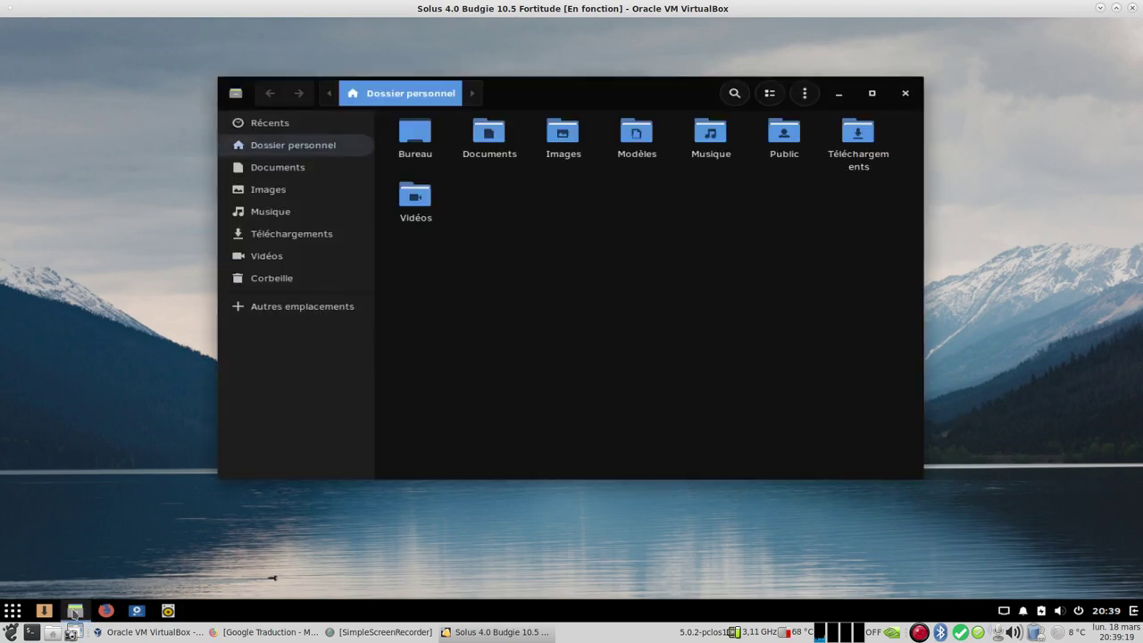
{"action": "left_click", "coordinate": [312, 169]}
{"action": "left_click", "coordinate": [306, 189]}
{"action": "left_click", "coordinate": [288, 214]}
{"action": "left_click", "coordinate": [296, 147]}
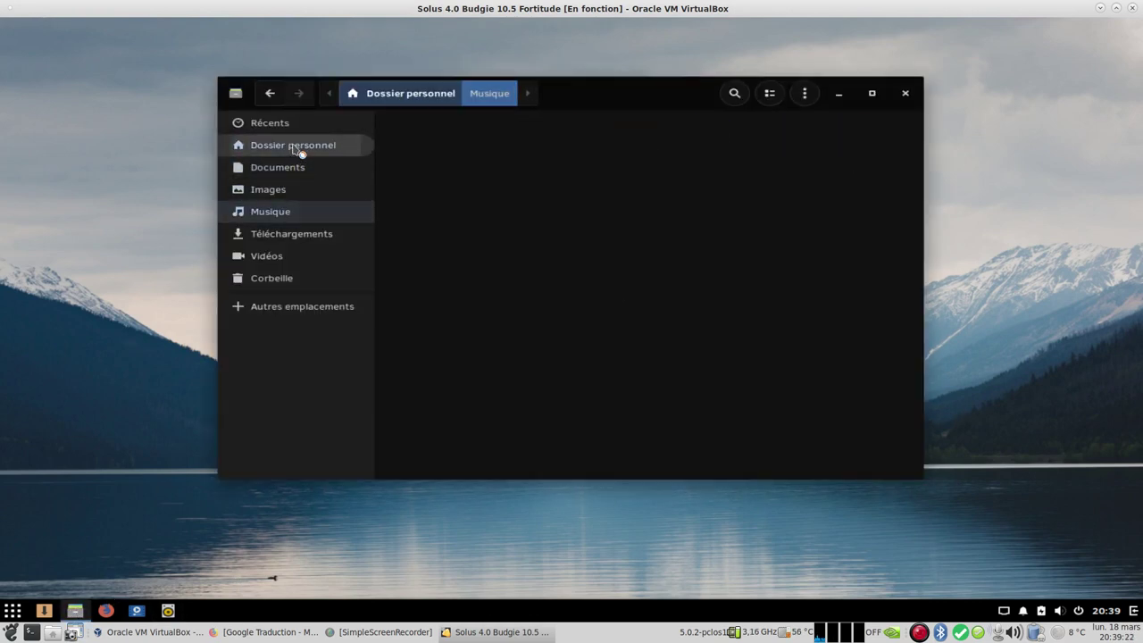
{"action": "right_click", "coordinate": [512, 154]}
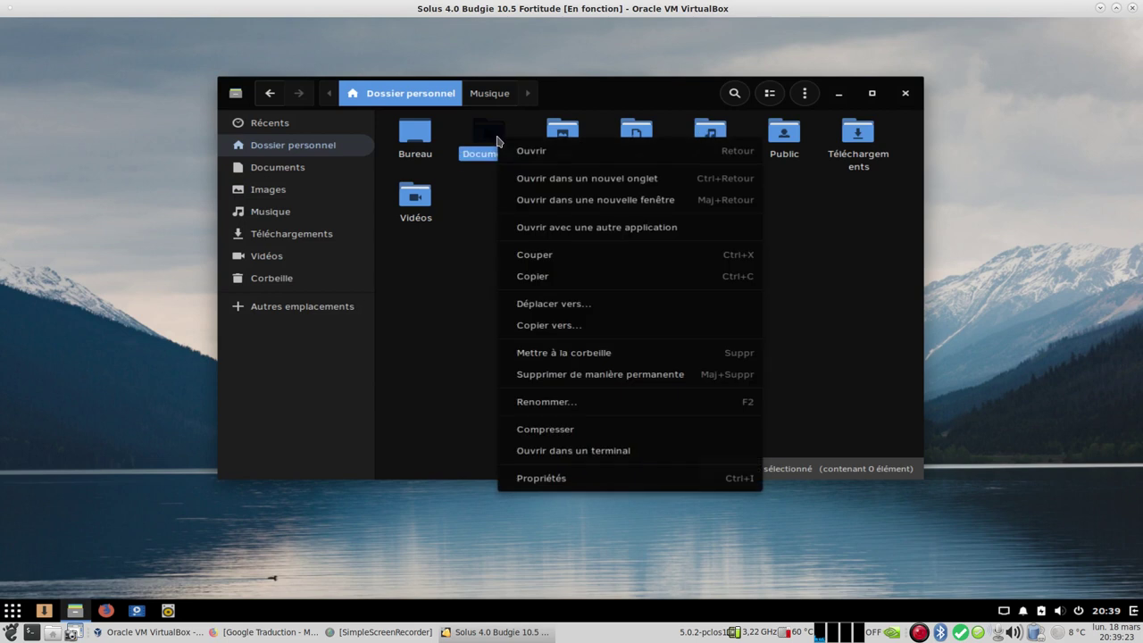
{"action": "left_click", "coordinate": [578, 479]}
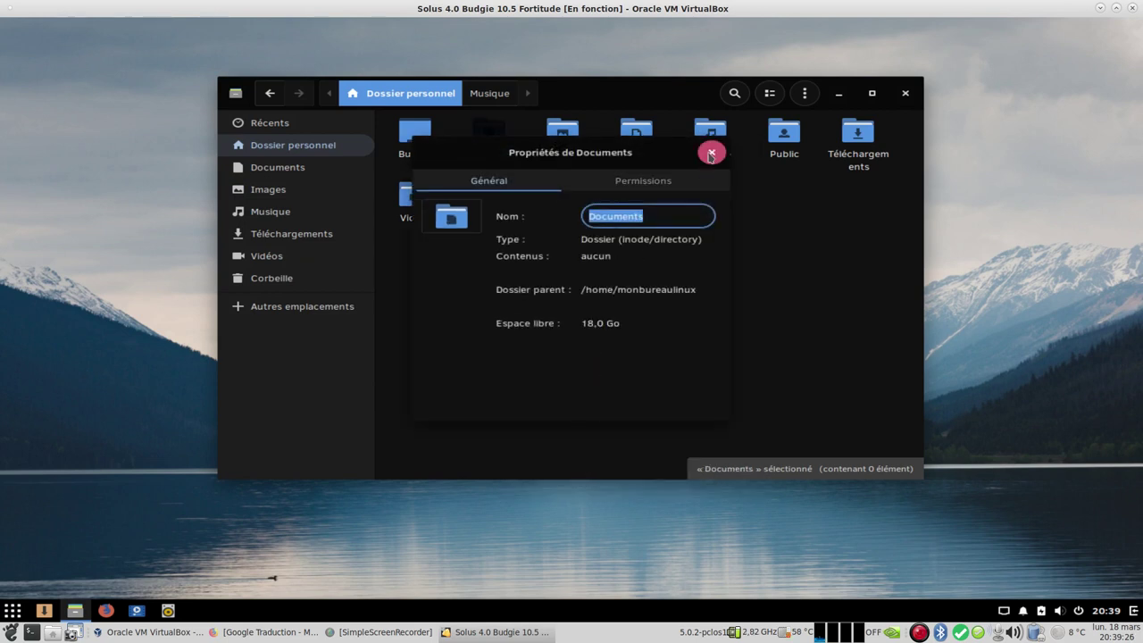
{"action": "left_click", "coordinate": [709, 151]}
{"action": "left_click", "coordinate": [904, 93]}
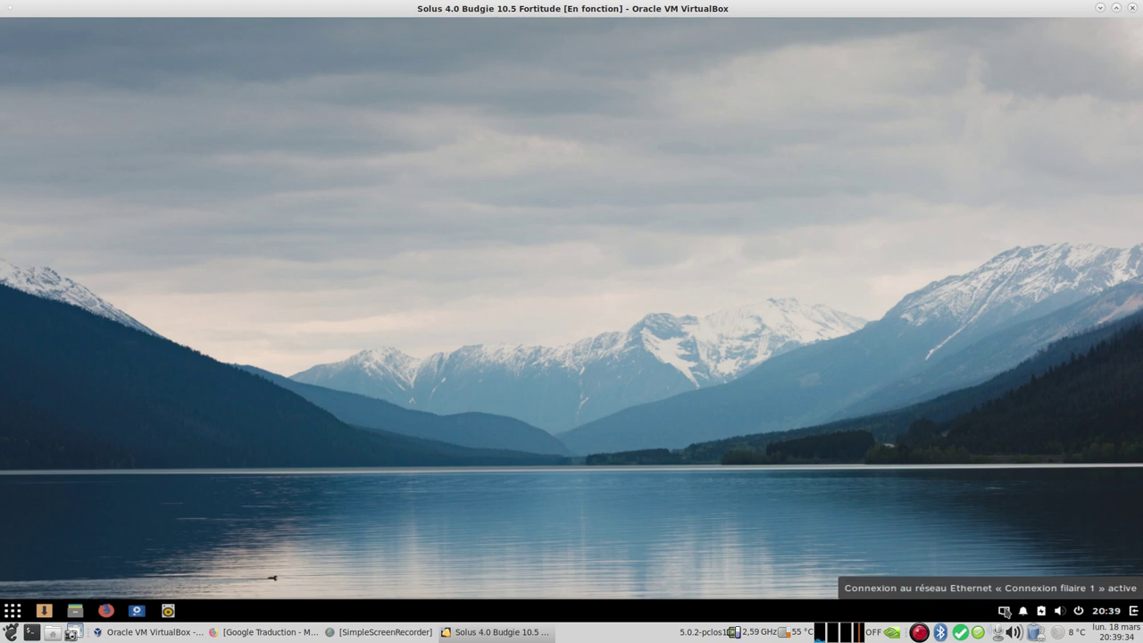
Step: Raise the output volume with the tray slider and review Paramètres sonores
{"action": "left_click", "coordinate": [1060, 615]}
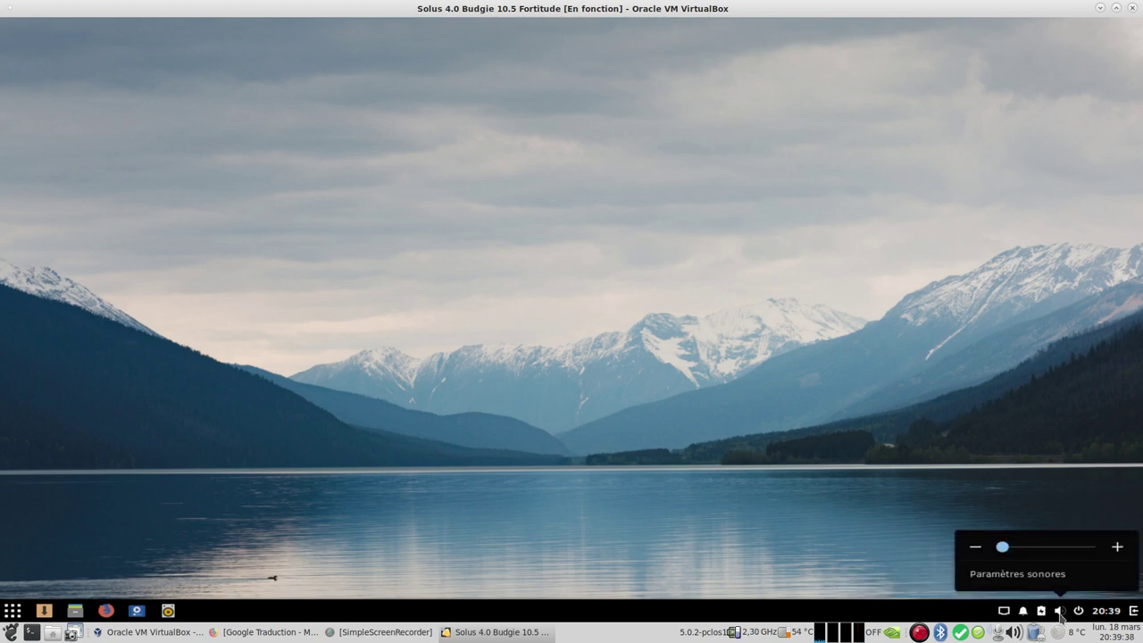
{"action": "left_click_drag", "start_coordinate": [1004, 547], "coordinate": [1050, 550]}
{"action": "left_click", "coordinate": [1036, 579]}
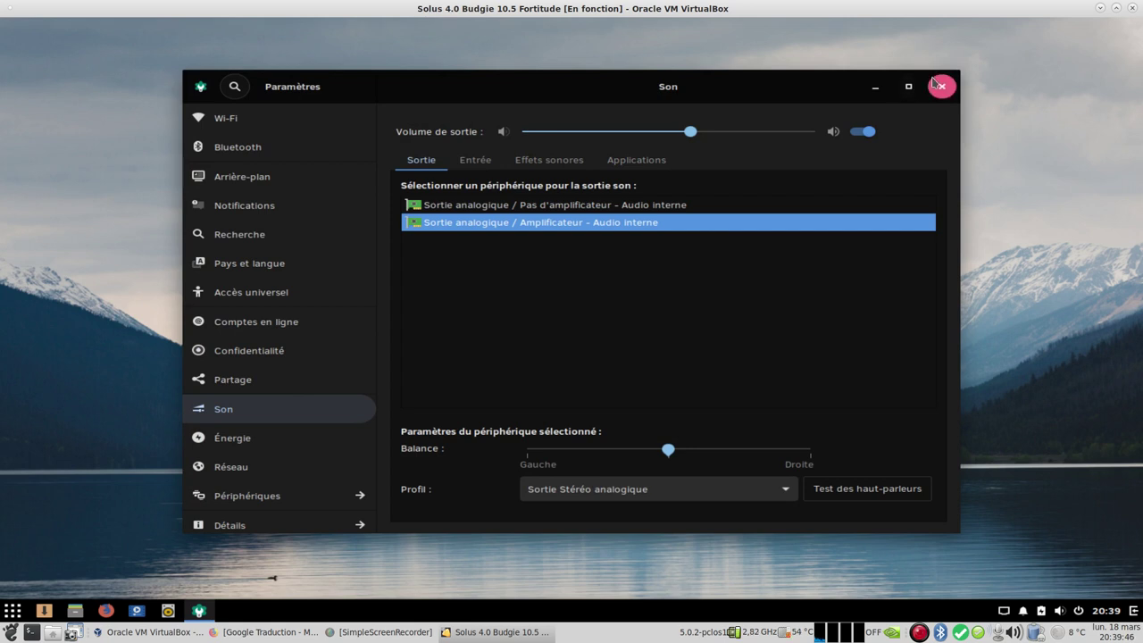
{"action": "left_click", "coordinate": [936, 81]}
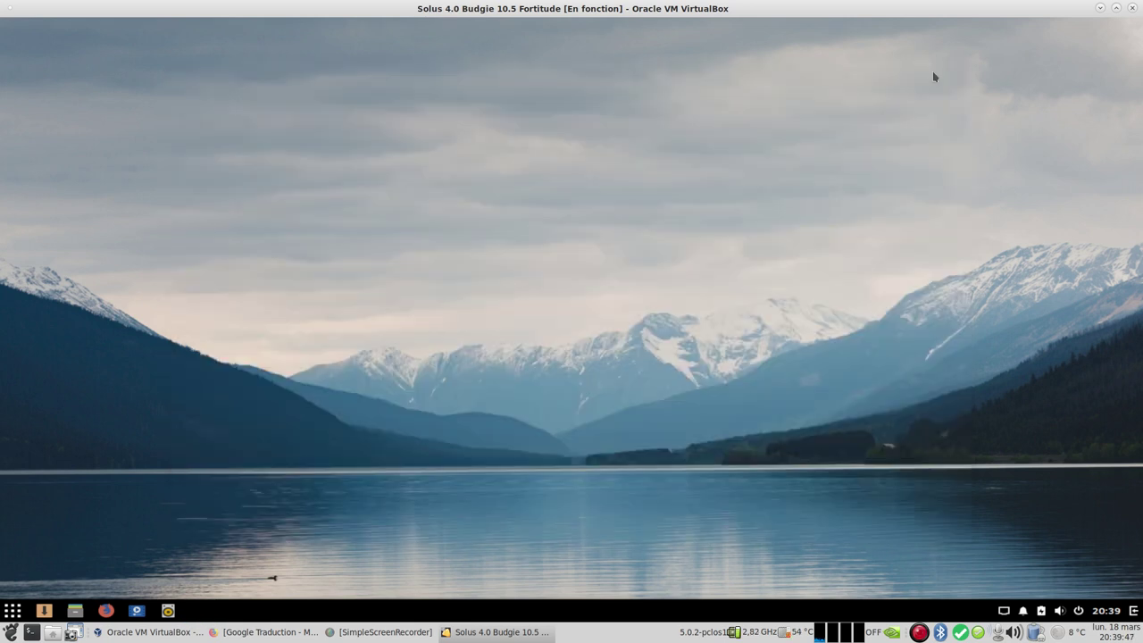
Step: Review the session, power and logout options, then bring up the panel clock's options
{"action": "left_click", "coordinate": [1079, 612]}
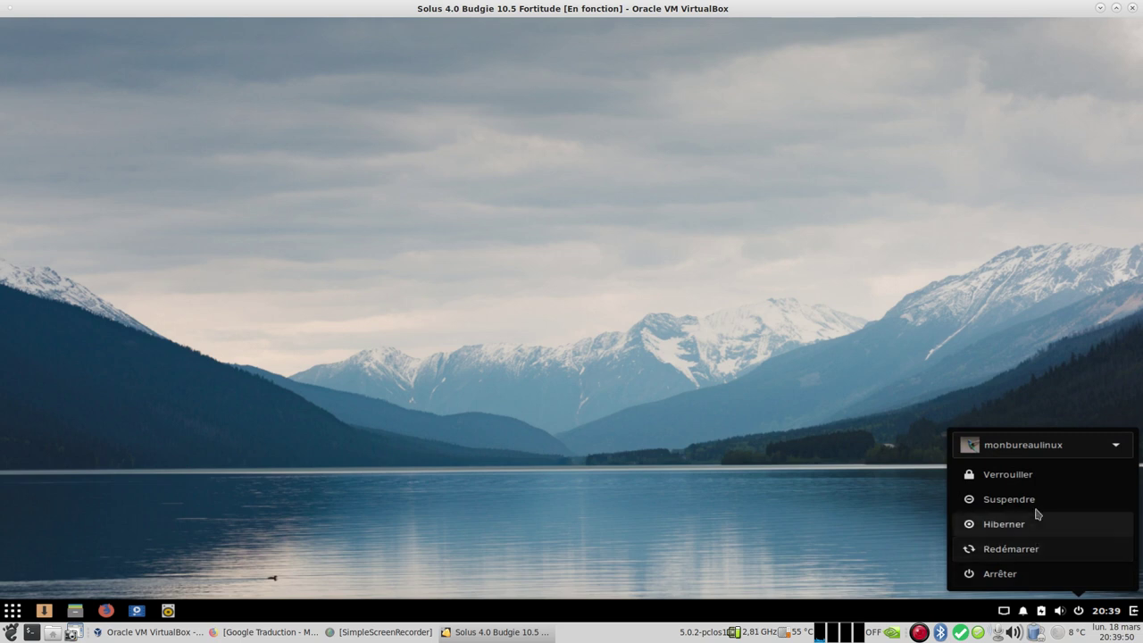
{"action": "left_click", "coordinate": [1114, 449]}
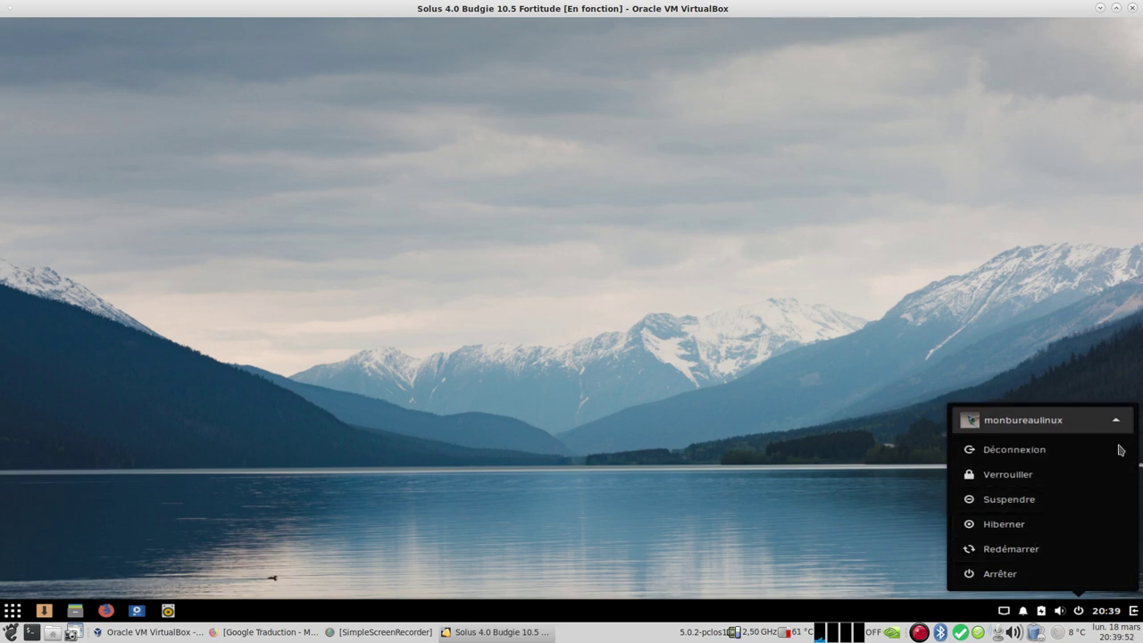
{"action": "left_click", "coordinate": [845, 506]}
{"action": "left_click", "coordinate": [1105, 612]}
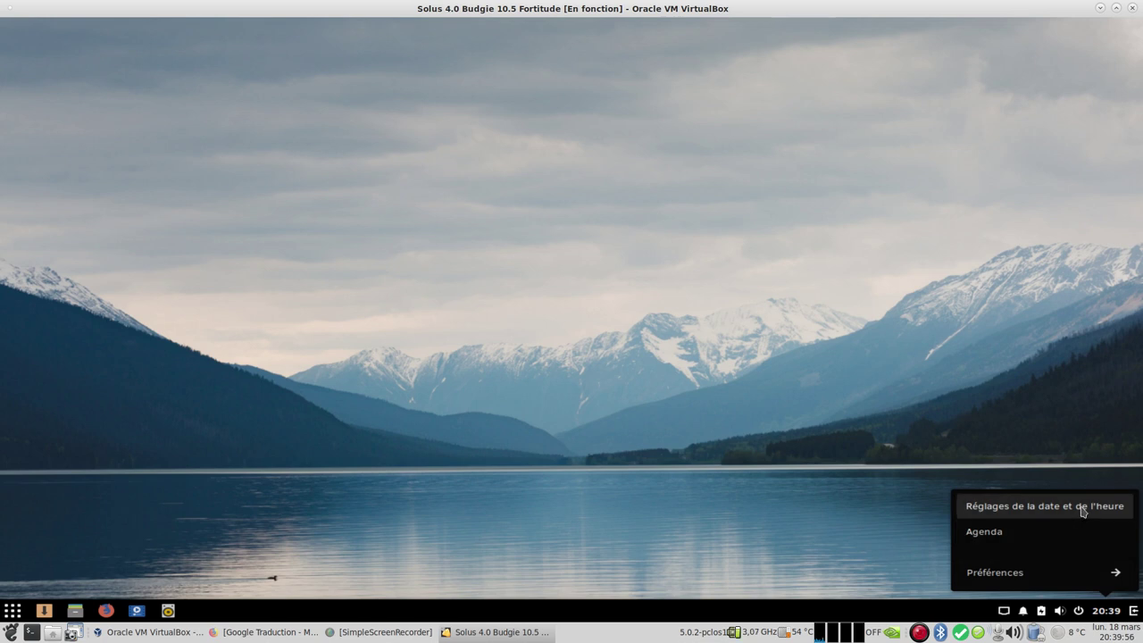
Step: Open the Agenda calendar app, look at its extra options, and close it
{"action": "left_click", "coordinate": [1052, 536]}
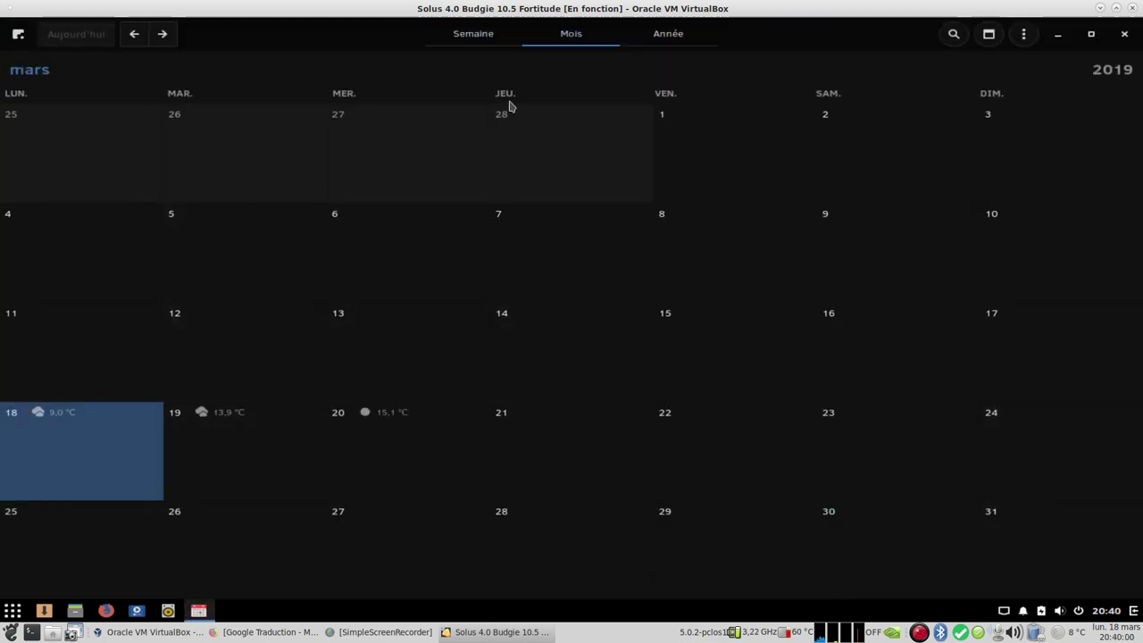
{"action": "left_click", "coordinate": [1024, 35]}
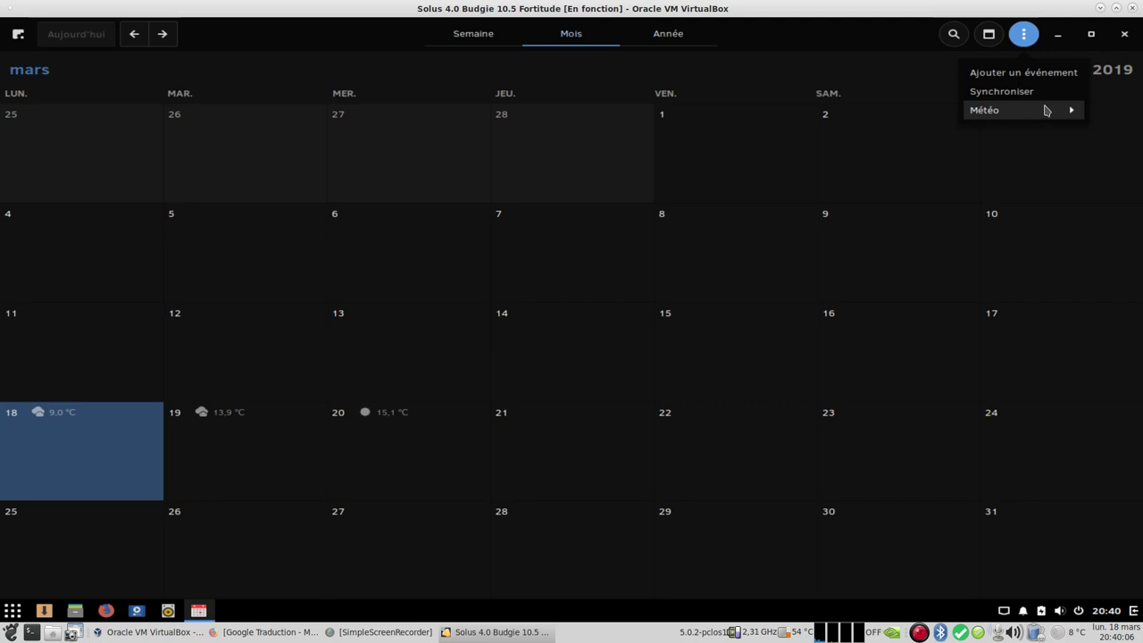
{"action": "left_click", "coordinate": [1129, 37]}
{"action": "left_click", "coordinate": [1126, 35]}
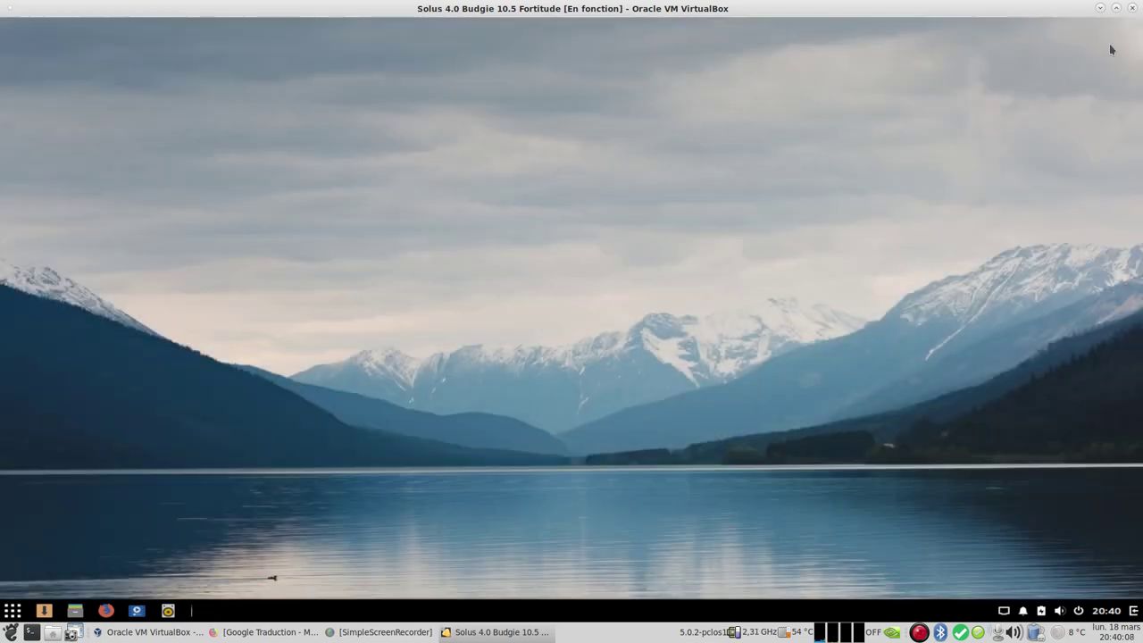
Step: Turn on Afficher la date and Afficher les secondes in the clock preferences, then open Raven
{"action": "right_click", "coordinate": [1107, 611]}
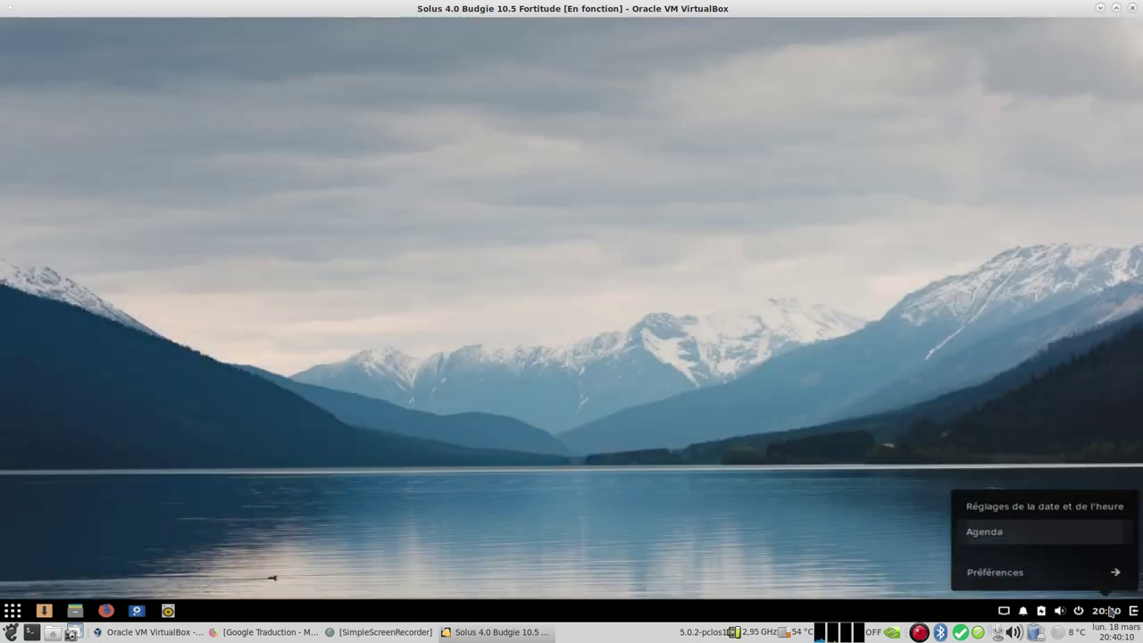
{"action": "left_click", "coordinate": [1071, 576]}
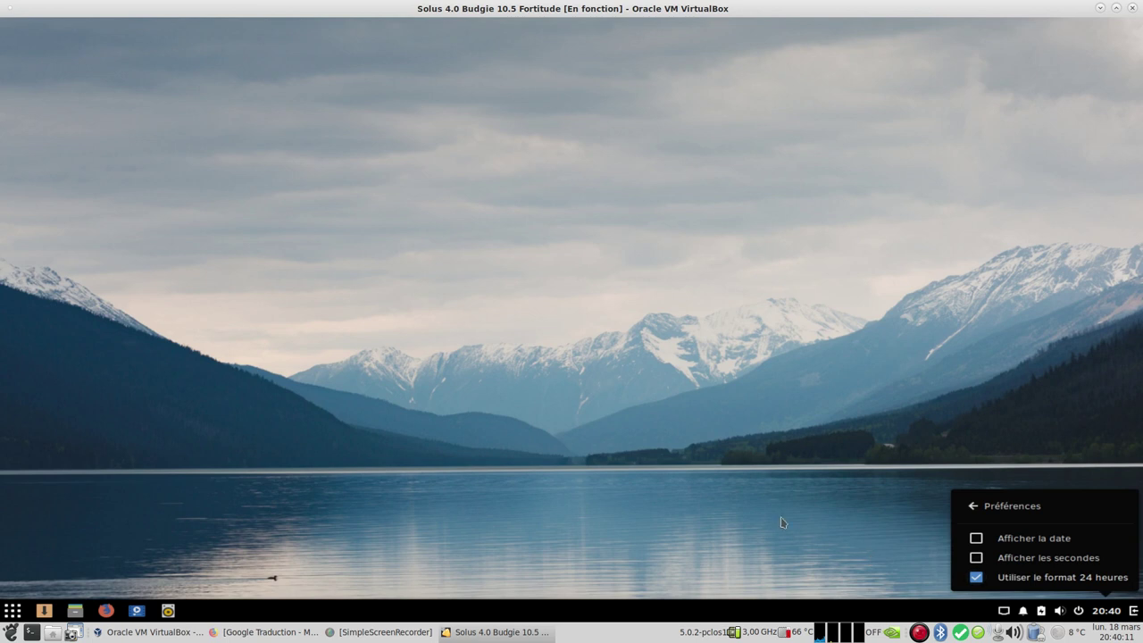
{"action": "left_click", "coordinate": [994, 539]}
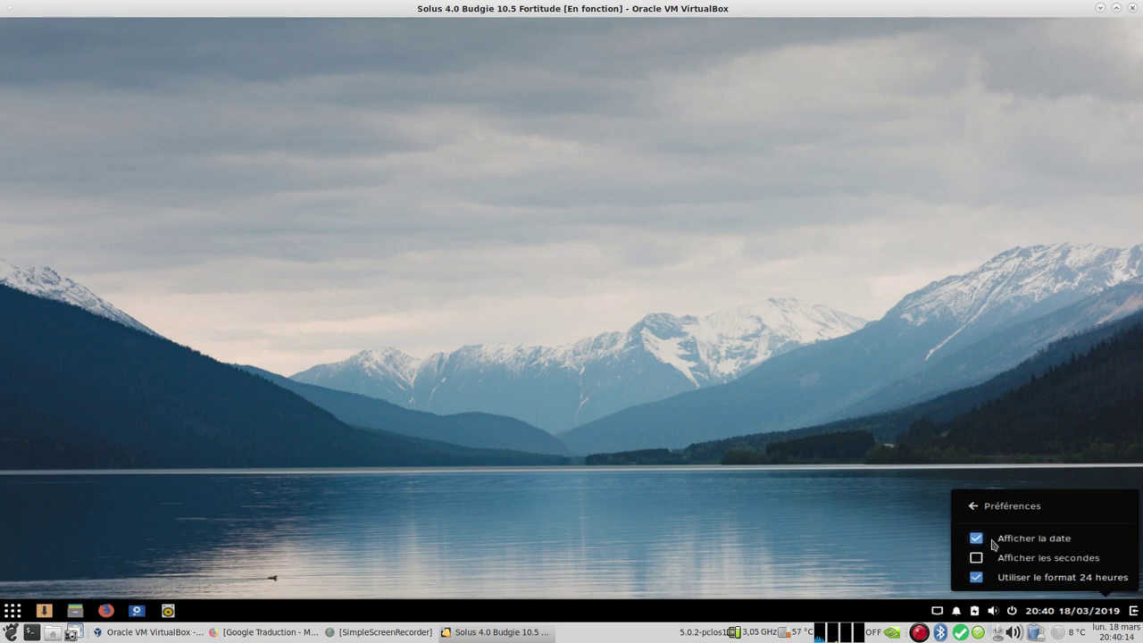
{"action": "left_click", "coordinate": [977, 559]}
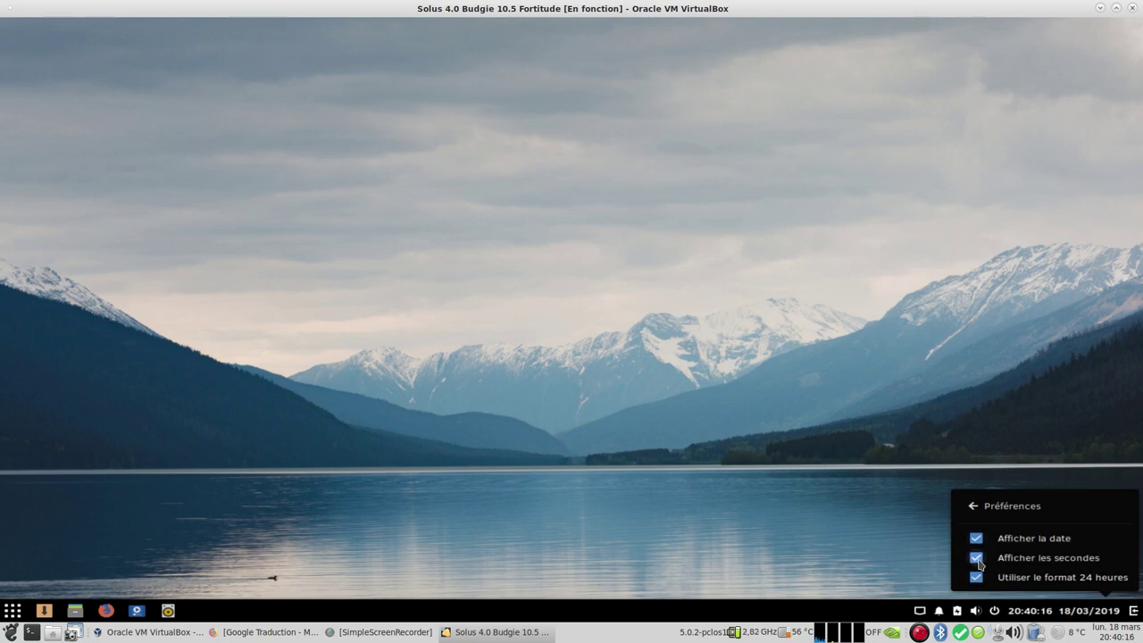
{"action": "left_click", "coordinate": [867, 539]}
{"action": "left_click", "coordinate": [1134, 612]}
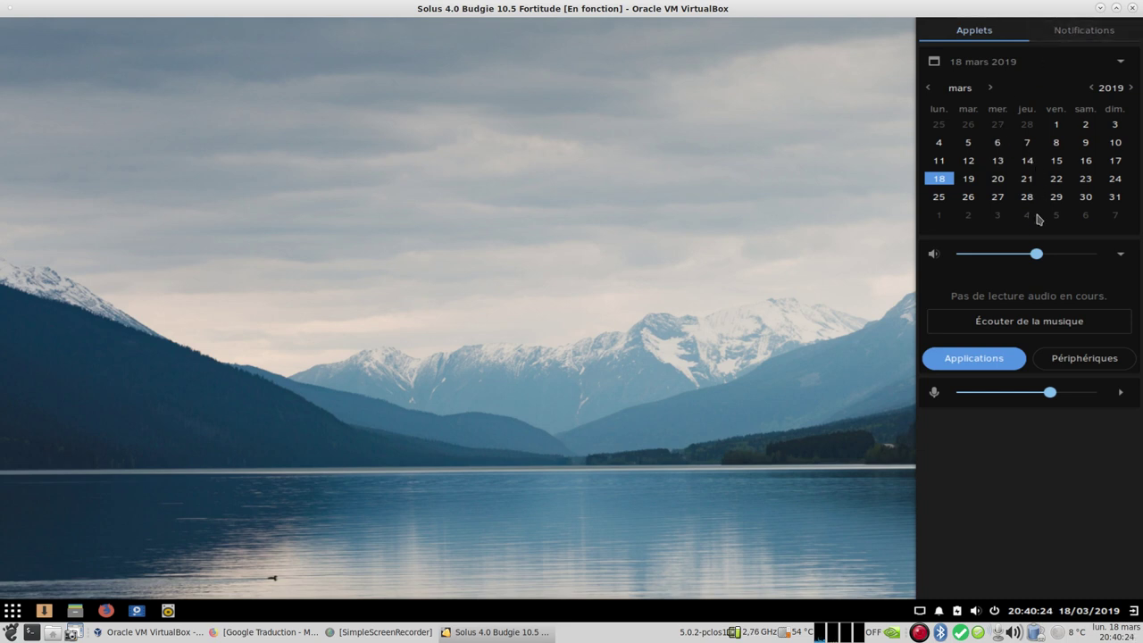
Step: Launch Terminal from the Budgie menu and run neofetch to show Solus system information
{"action": "left_click", "coordinate": [794, 386]}
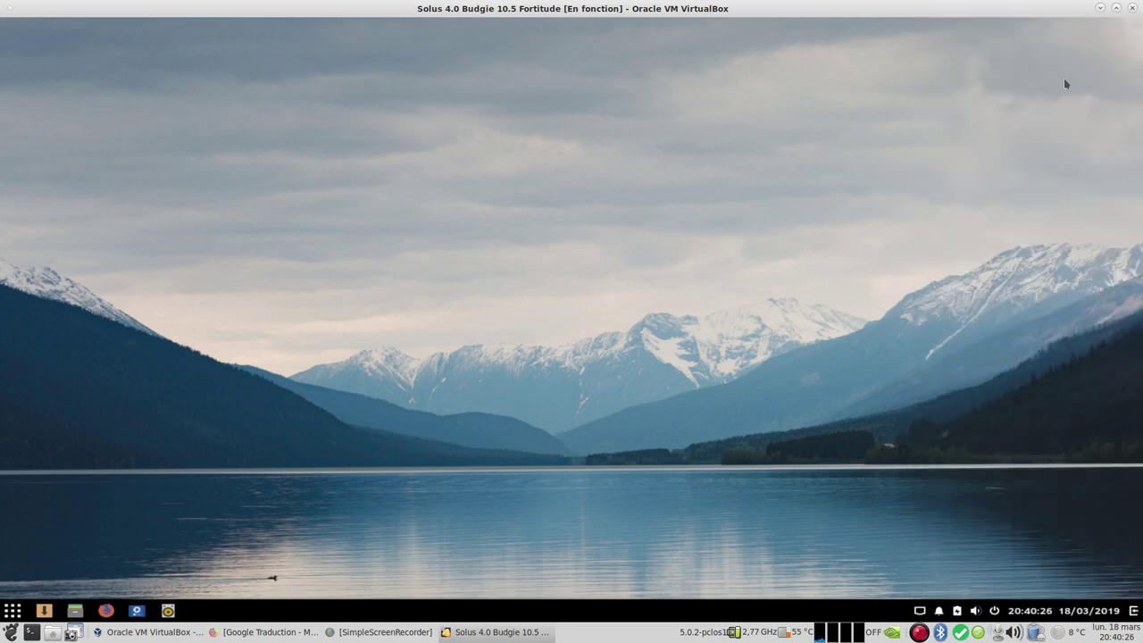
{"action": "left_click", "coordinate": [13, 610]}
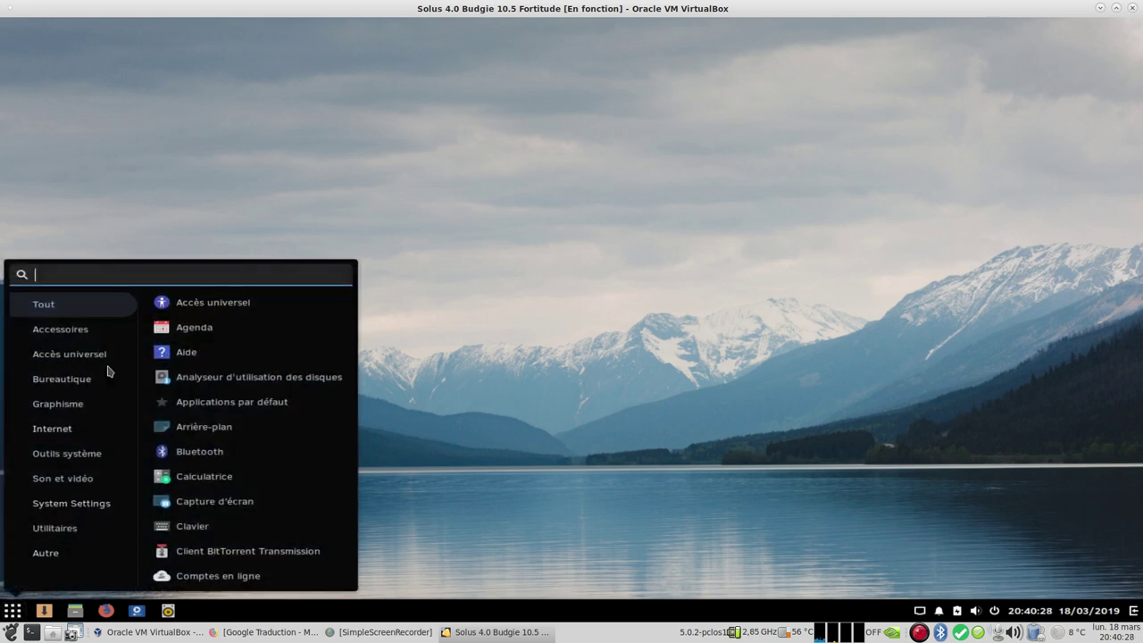
{"action": "type", "text": "ter"}
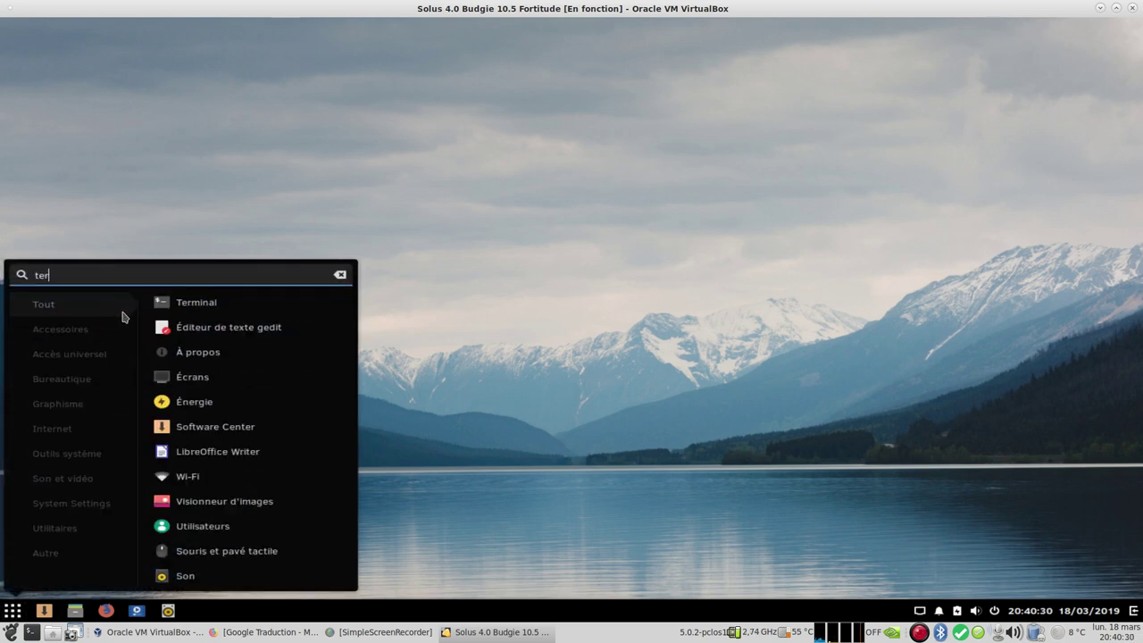
{"action": "left_click", "coordinate": [177, 304]}
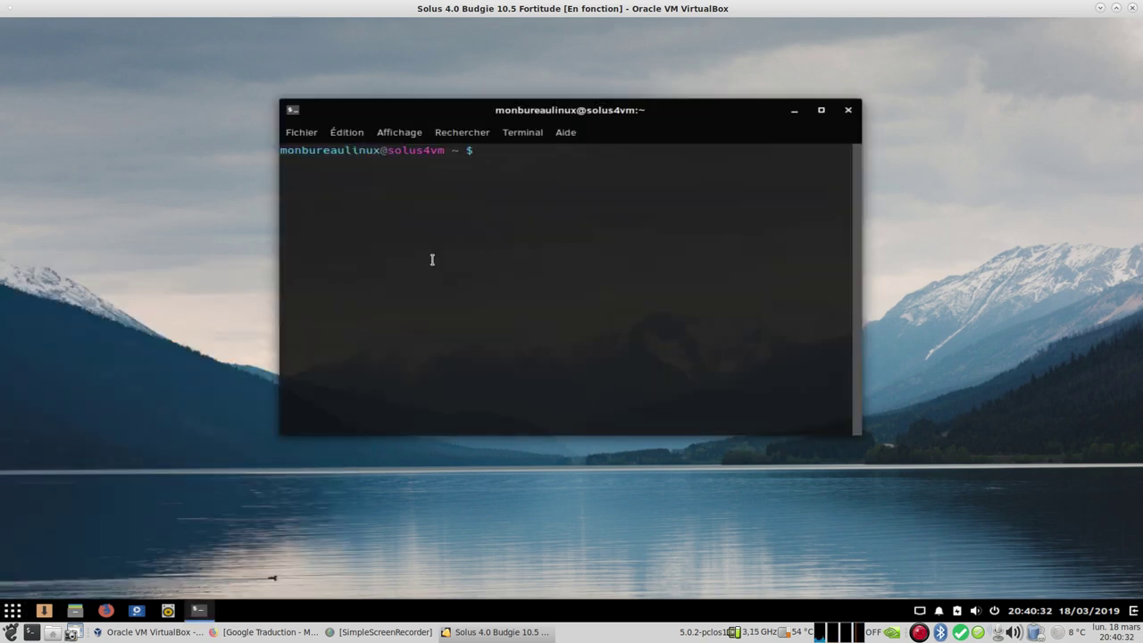
{"action": "type", "text": "neofetch"}
{"action": "key", "text": "Return"}
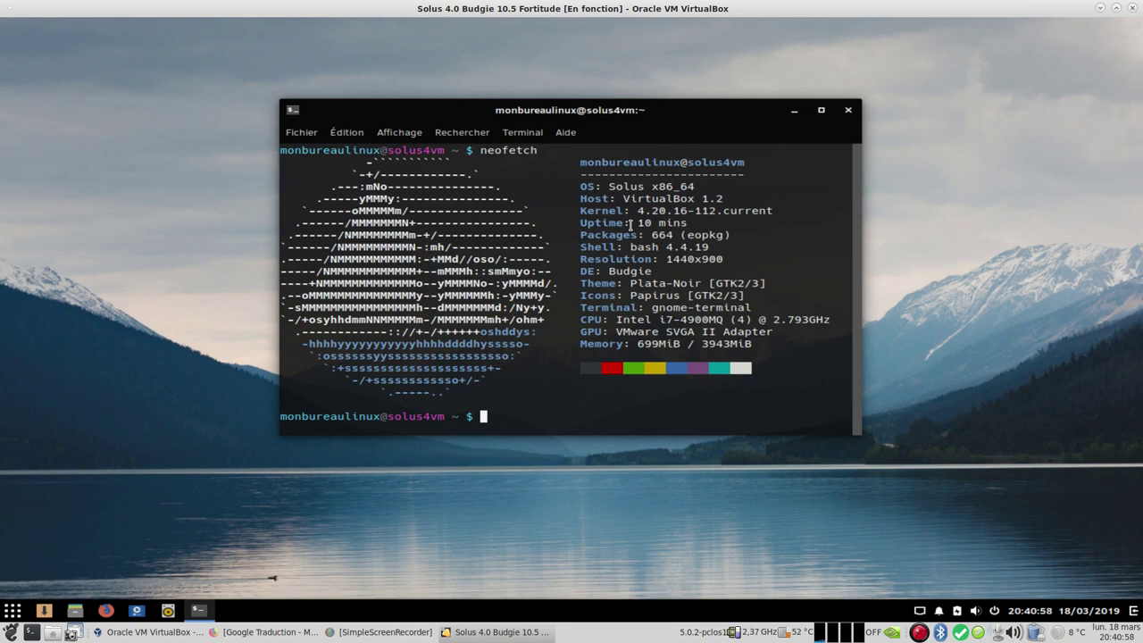
Step: Close the terminal window in the Solus guest
{"action": "left_click", "coordinate": [845, 113]}
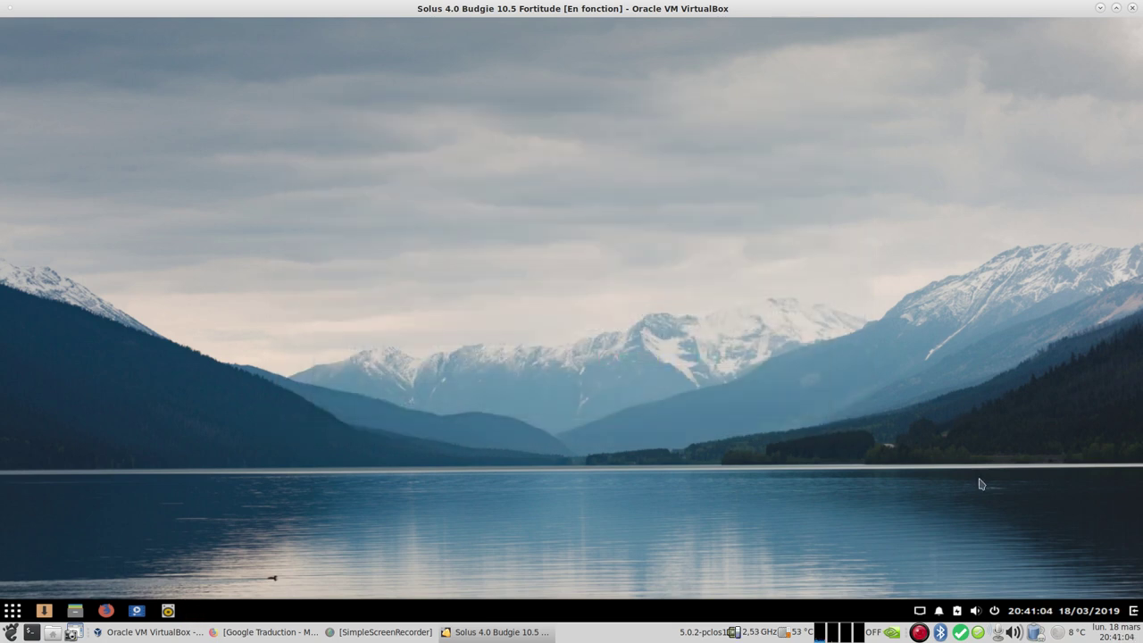
{"action": "left_click", "coordinate": [1133, 612]}
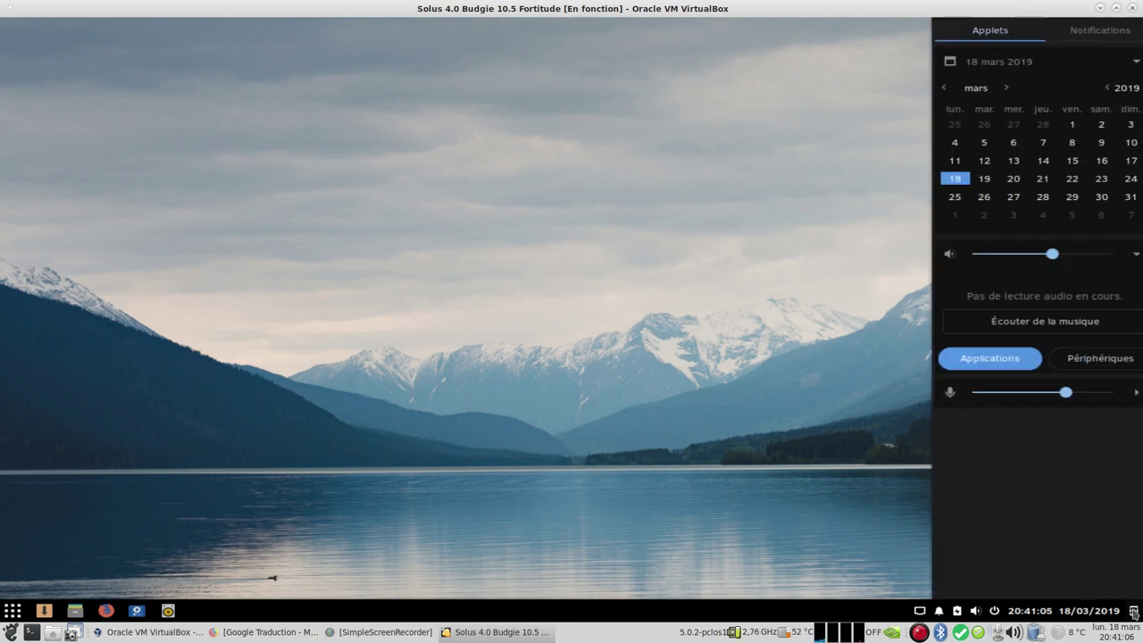
{"action": "left_click", "coordinate": [1135, 612]}
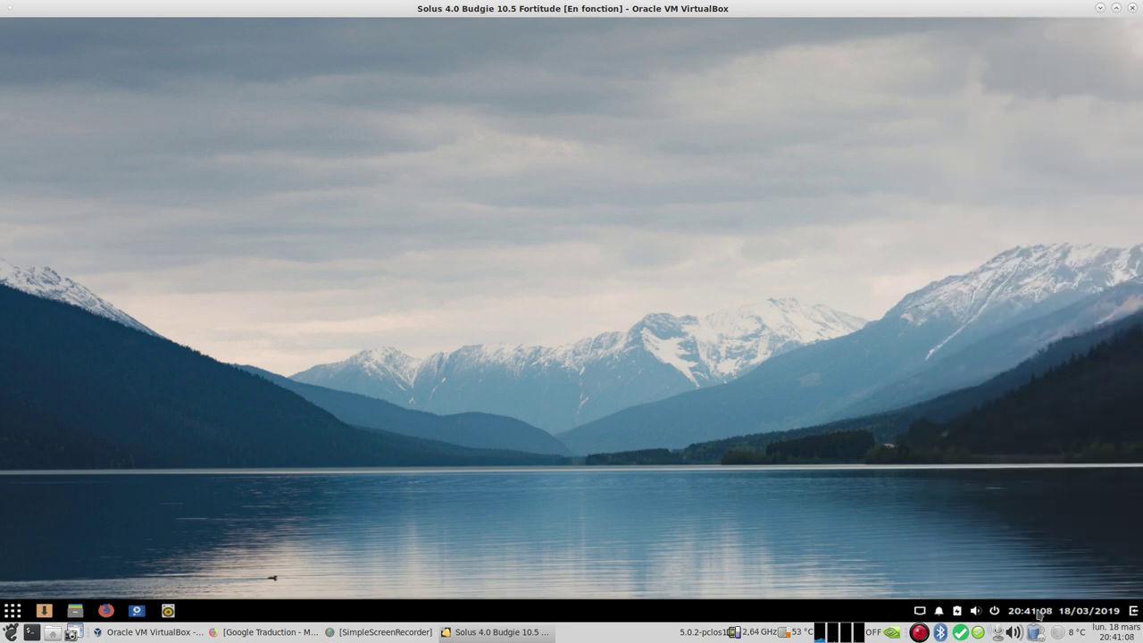
Step: Log out of the Budgie session via the user's Déconnexion option, confirming Déconnexion
{"action": "left_click", "coordinate": [994, 611]}
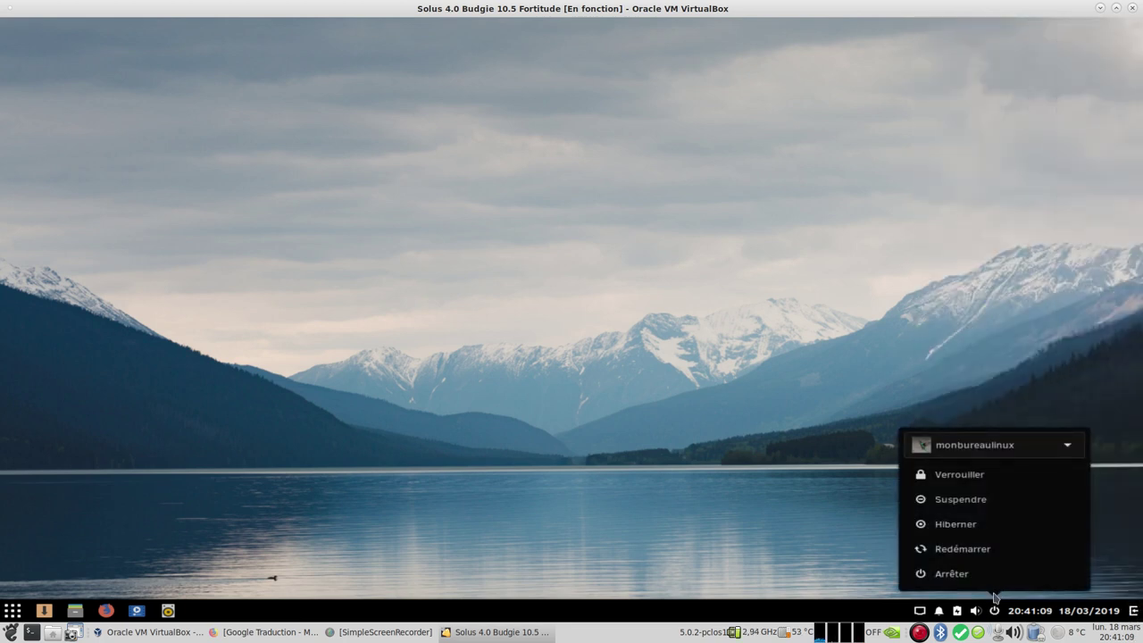
{"action": "left_click", "coordinate": [1067, 444]}
{"action": "left_click", "coordinate": [990, 452]}
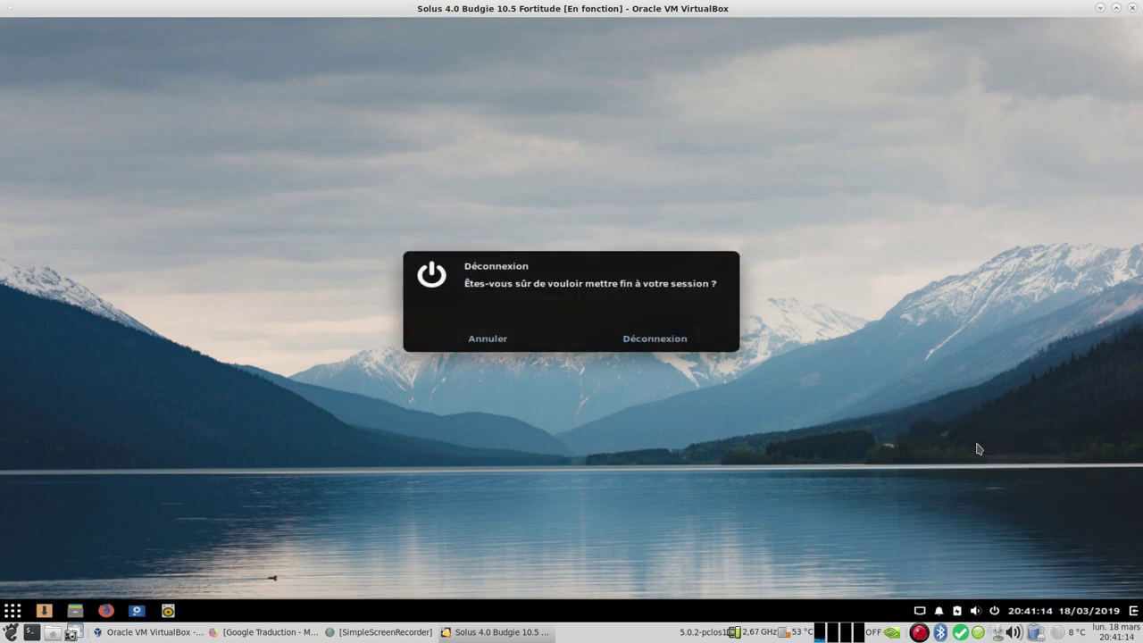
{"action": "left_click", "coordinate": [663, 346]}
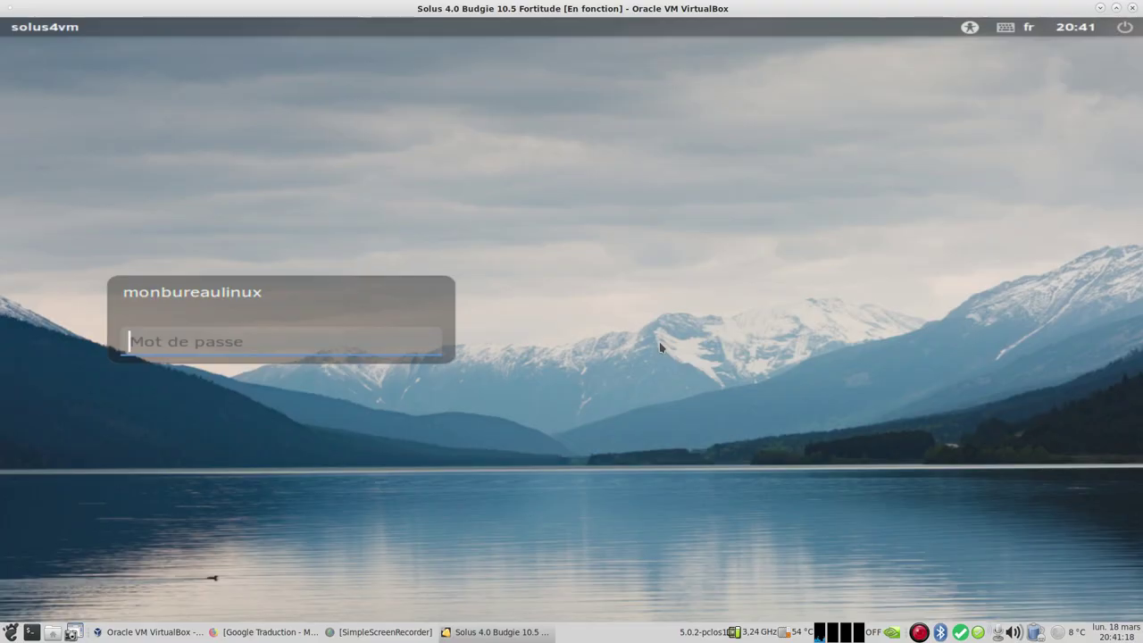
Step: From the login screen's power menu, choose Quitter... and Éteindre to power off the guest
{"action": "left_click", "coordinate": [1126, 27]}
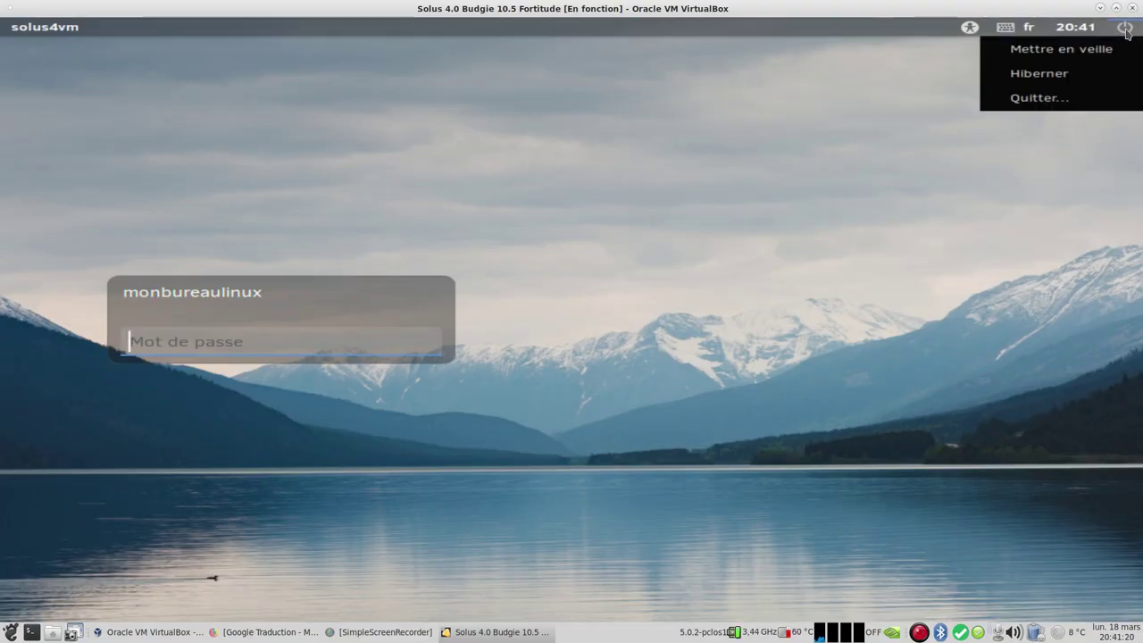
{"action": "left_click", "coordinate": [1074, 99]}
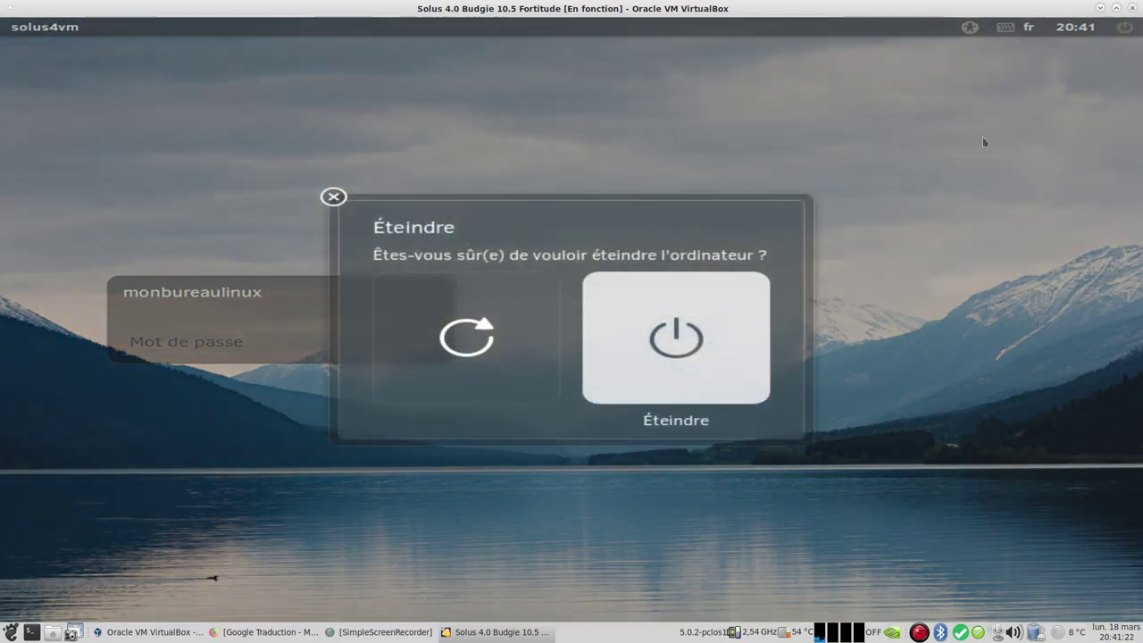
{"action": "left_click", "coordinate": [698, 359]}
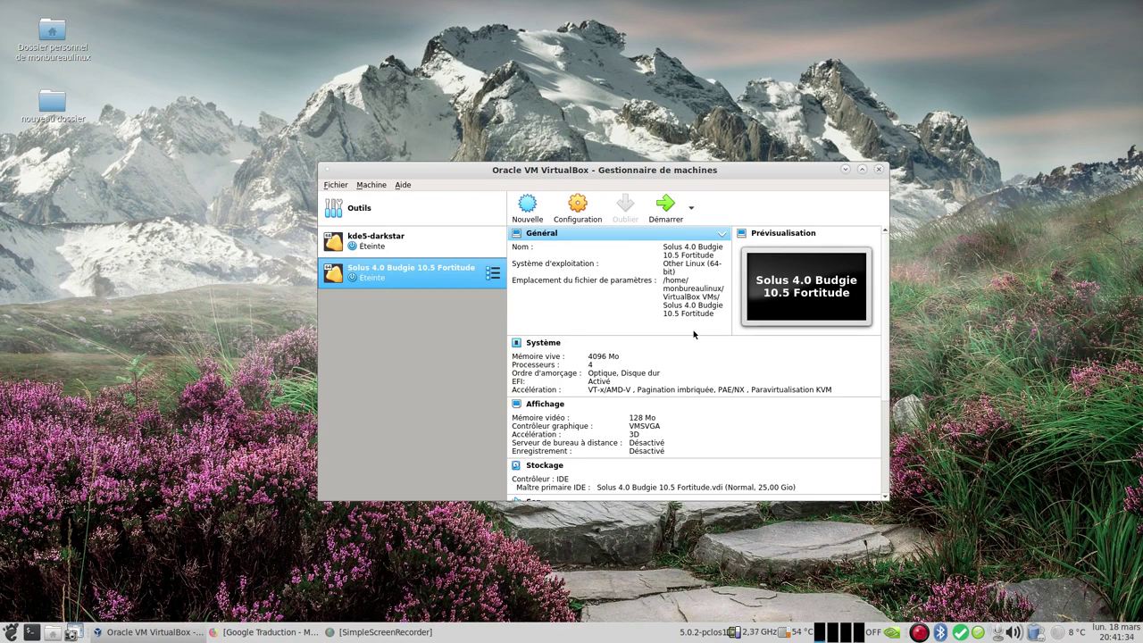
Step: Minimize the VirtualBox Manager window to reveal the host desktop
{"action": "left_click", "coordinate": [847, 169]}
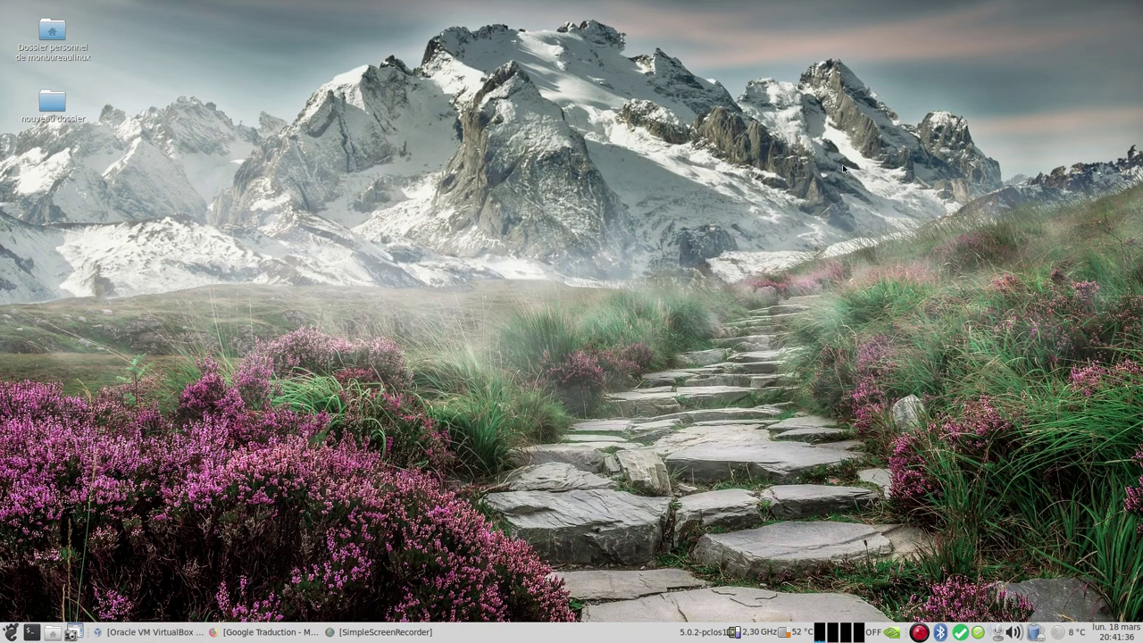